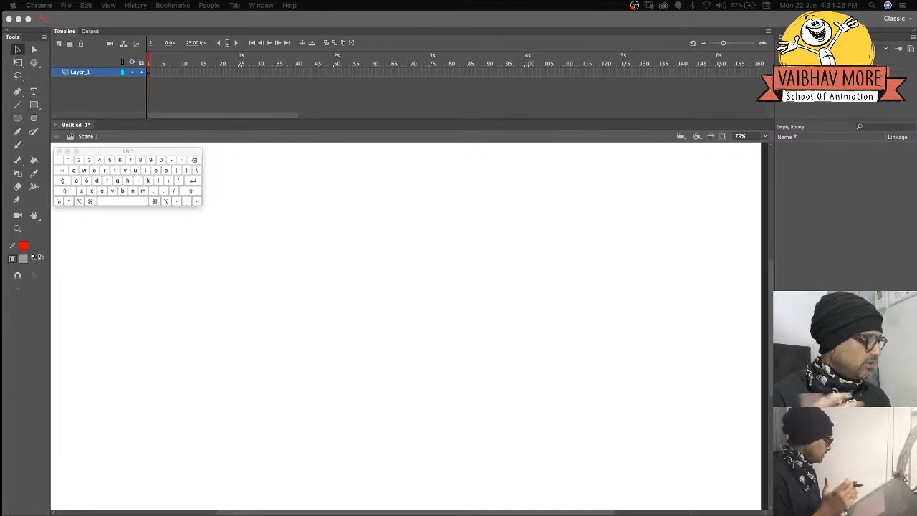
Clear the on-screen keyboard off the canvas and brush a grey horizontal ground line with a vertical line rising from its middle.
drag(107, 152, 661, 81)
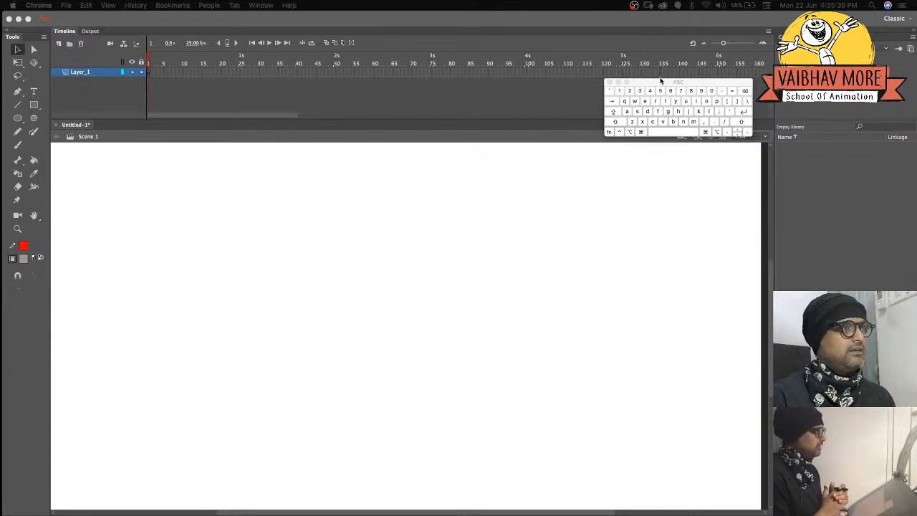
click(19, 148)
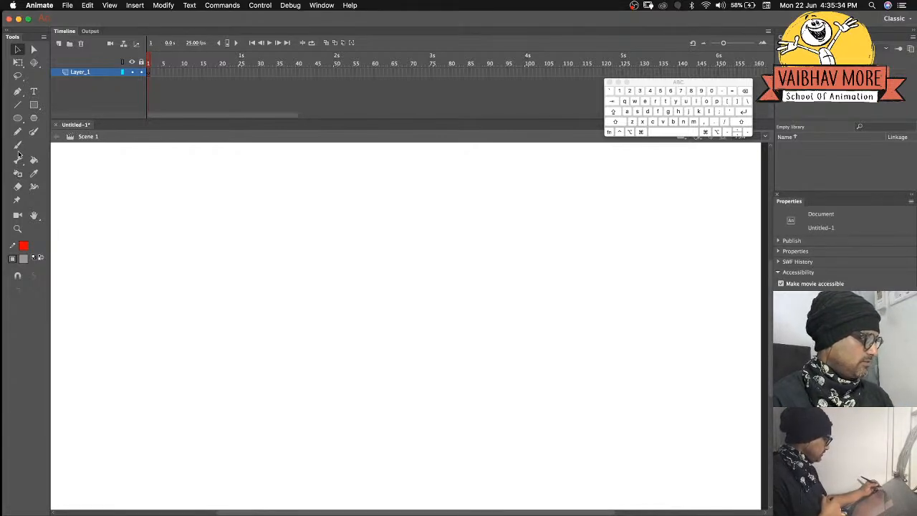
click(19, 147)
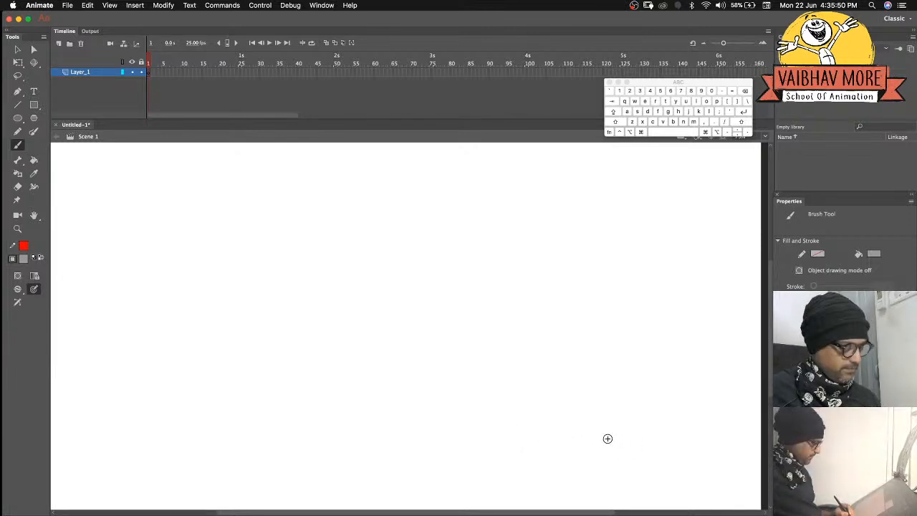
drag(633, 438, 106, 427)
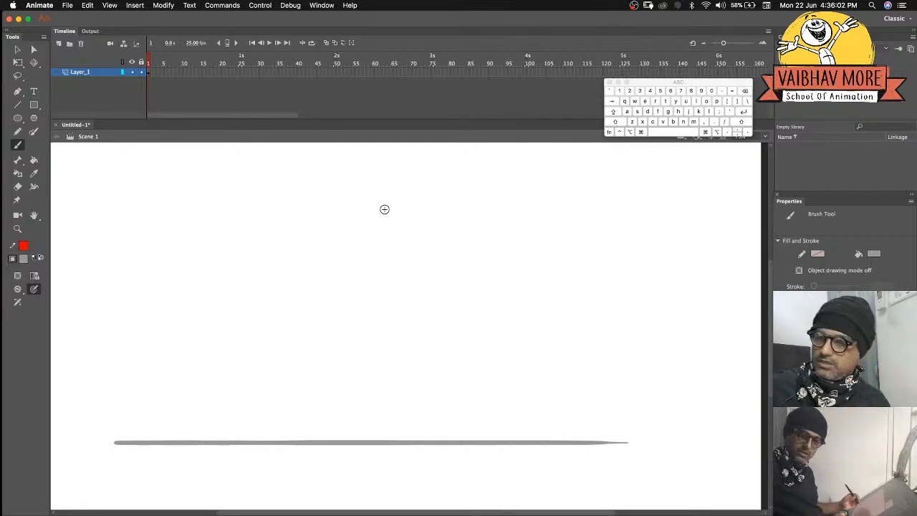
drag(367, 442, 355, 198)
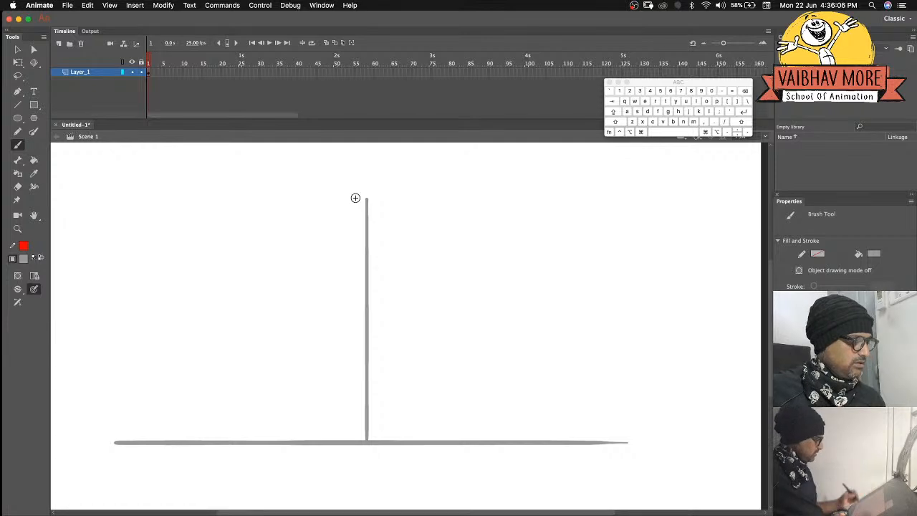
Recolour the ground line and vertical guide to light grey #CCCCCC and lock their layer.
click(131, 72)
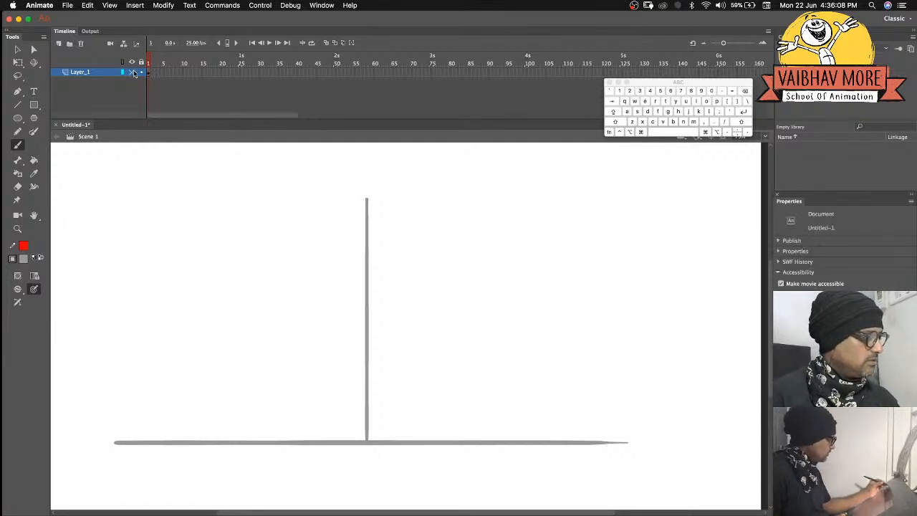
click(132, 72)
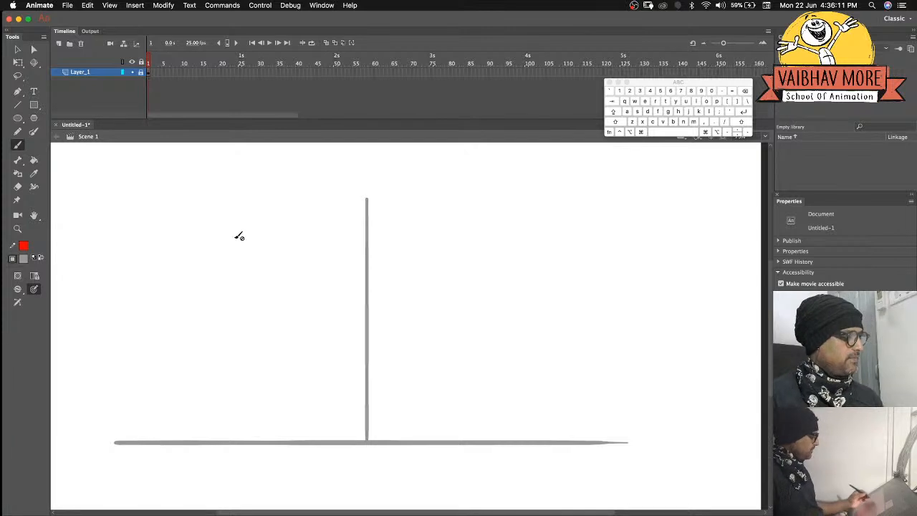
click(111, 74)
click(24, 259)
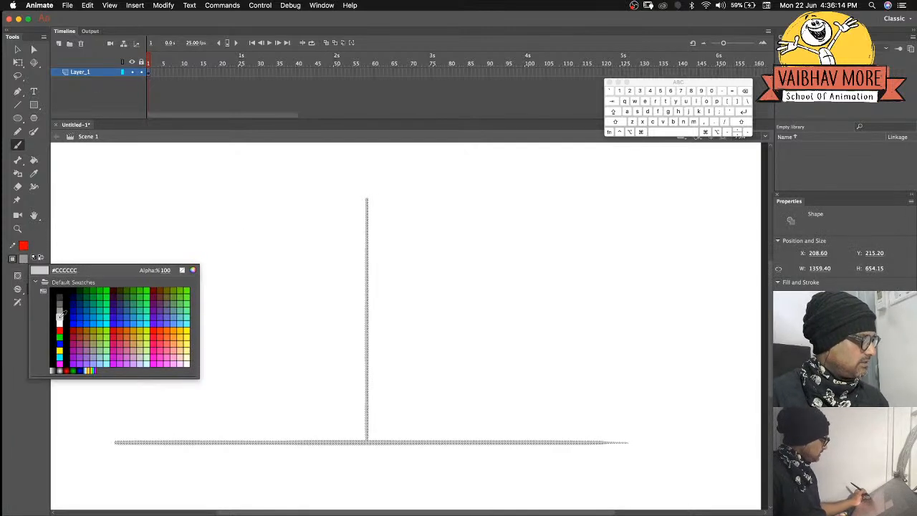
click(60, 313)
click(143, 74)
click(142, 73)
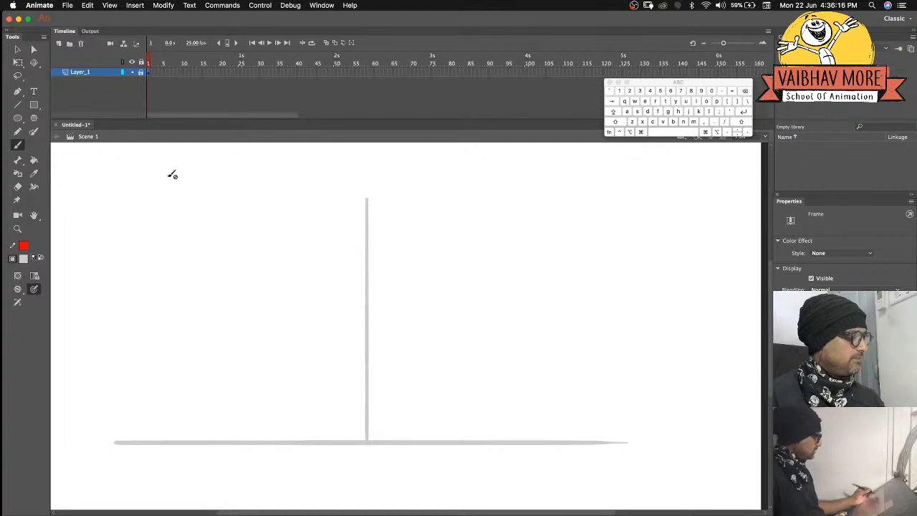
Add a layer above the guides and brush a mid-grey circle for the head across the upper vertical line.
click(59, 44)
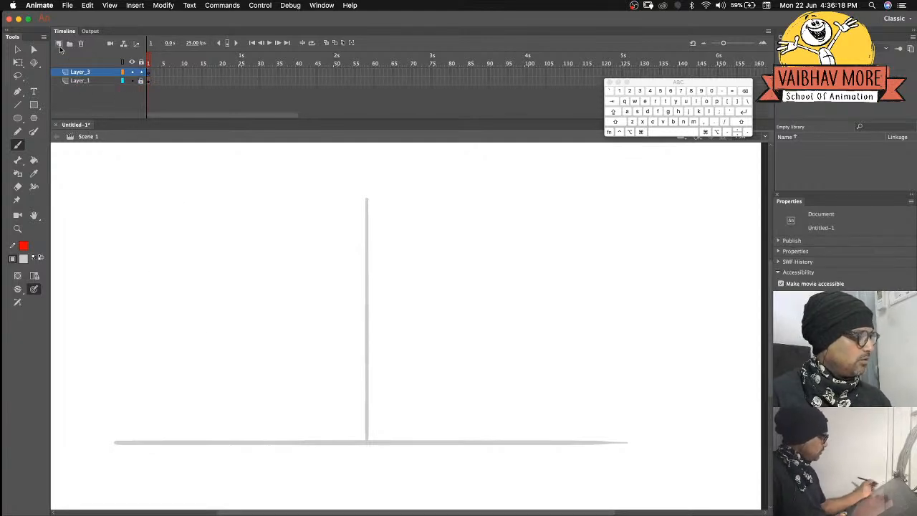
click(24, 258)
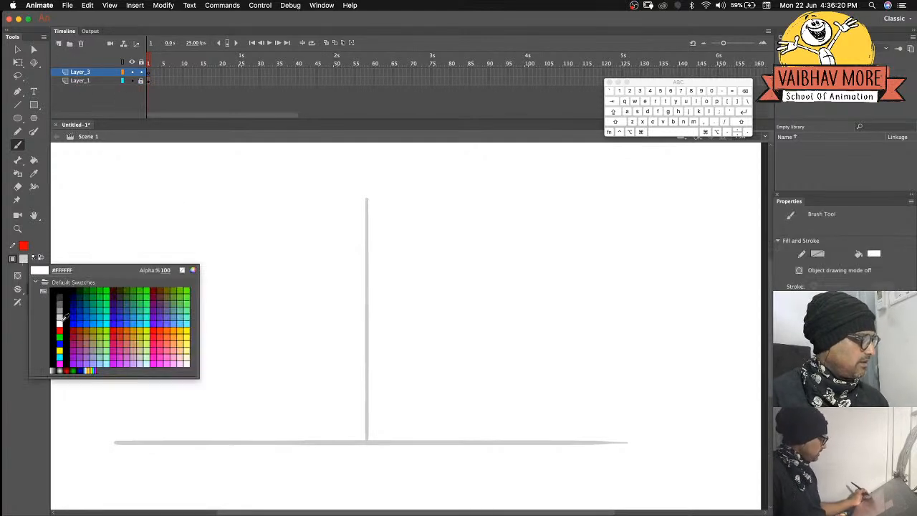
click(61, 306)
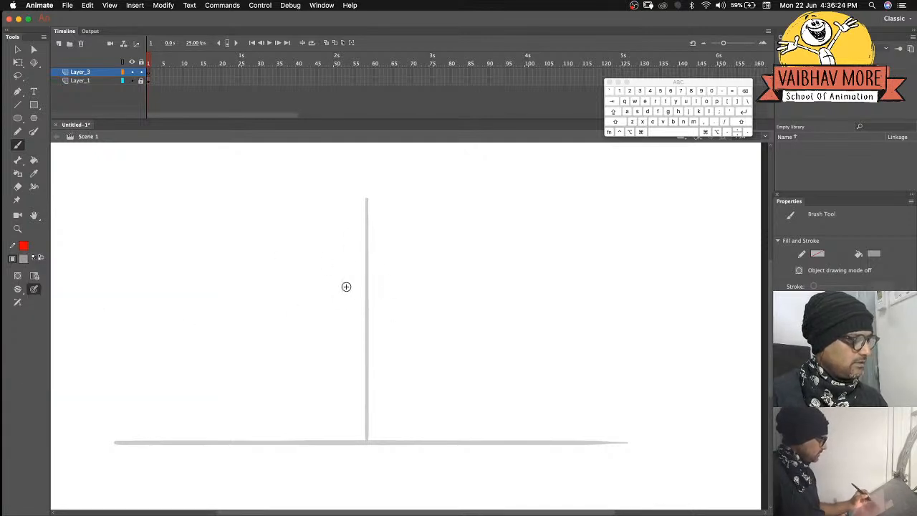
mouse_move(336, 248)
mouse_down()
mouse_move(389, 282)
mouse_move(344, 234)
mouse_move(384, 290)
mouse_move(362, 292)
mouse_move(381, 234)
mouse_move(358, 295)
mouse_up()
mouse_move(333, 259)
mouse_down()
mouse_move(342, 281)
mouse_move(374, 293)
mouse_move(373, 286)
mouse_up()
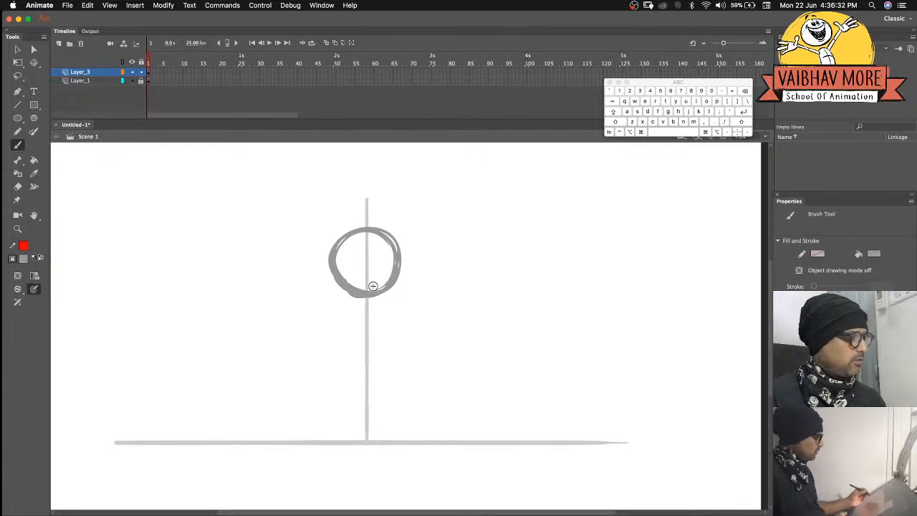
Select the whole head circle and move it slightly down and left along the vertical guide.
key(v)
drag(292, 220, 408, 299)
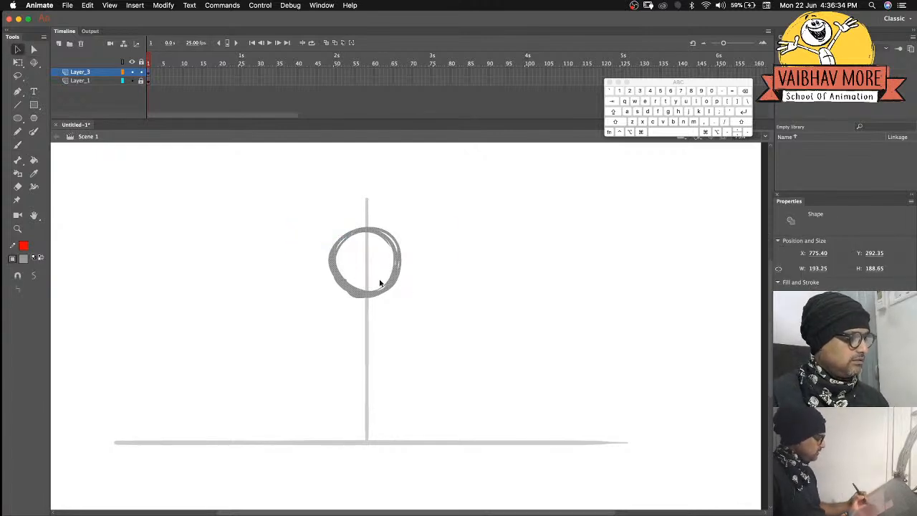
drag(335, 276, 331, 286)
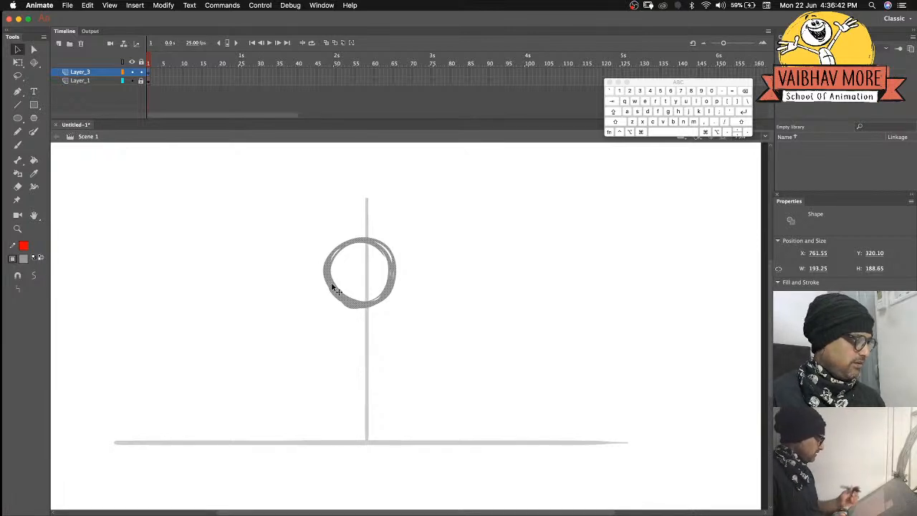
Brush a narrow torso rectangle below the head, leaning so its base sits to the right, and strengthen its outline.
key(b)
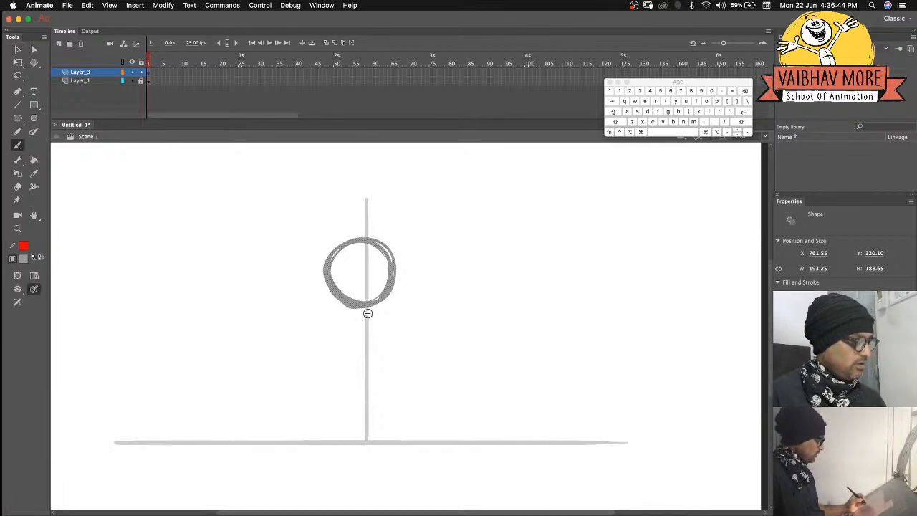
mouse_move(374, 310)
mouse_down()
mouse_move(356, 313)
mouse_move(362, 353)
mouse_up()
mouse_move(378, 313)
mouse_down()
mouse_move(388, 357)
mouse_move(375, 373)
mouse_move(392, 362)
mouse_move(368, 369)
mouse_up()
mouse_move(377, 313)
mouse_down()
mouse_move(391, 364)
mouse_move(366, 312)
mouse_up()
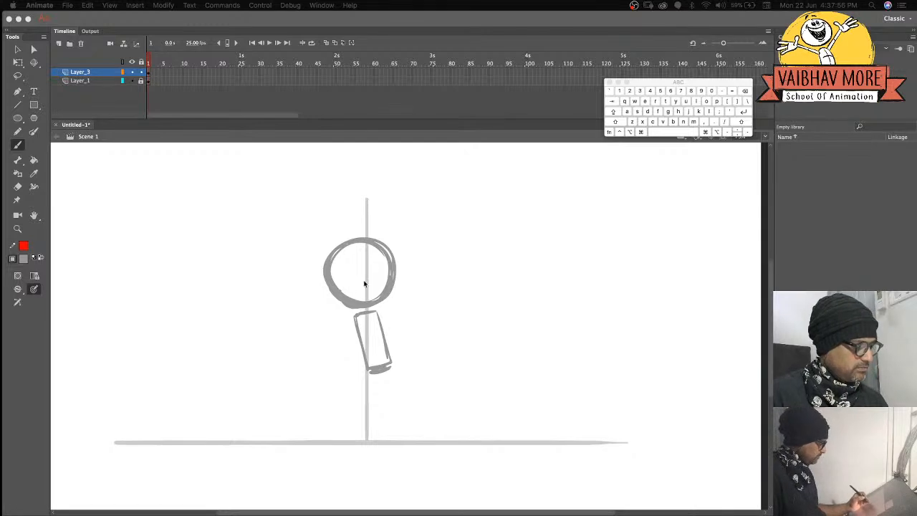
click(328, 262)
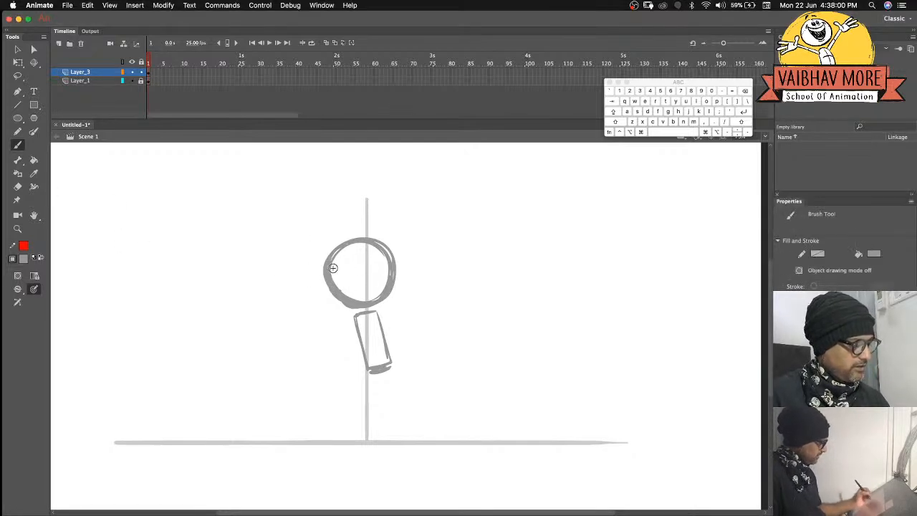
drag(376, 314, 386, 351)
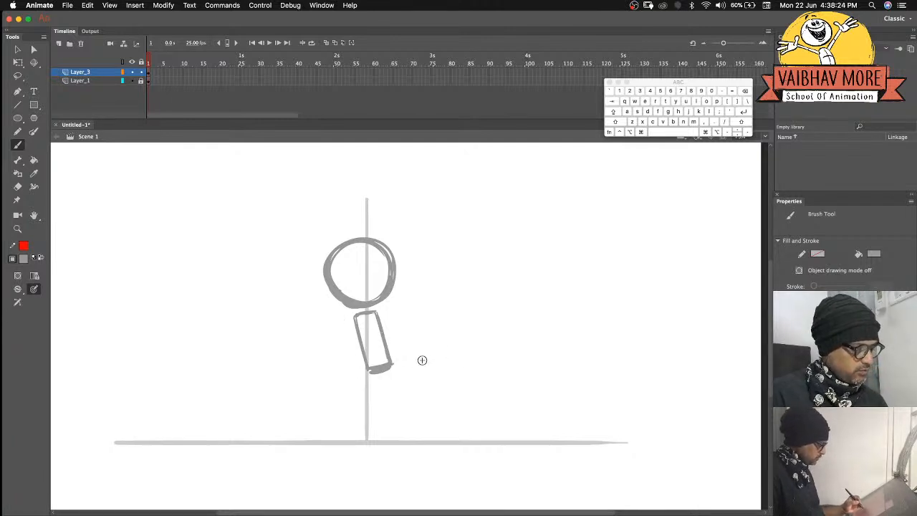
Draw the front leg kicked forward with a raised foot and the supporting leg with its foot on the ground line.
mouse_move(387, 369)
mouse_down()
mouse_move(461, 337)
mouse_move(454, 309)
mouse_move(458, 343)
mouse_up()
drag(451, 303, 469, 343)
drag(456, 307, 469, 344)
mouse_move(455, 306)
mouse_down()
mouse_move(467, 349)
mouse_move(365, 370)
mouse_move(375, 396)
mouse_move(357, 440)
mouse_up()
mouse_move(374, 371)
mouse_down()
mouse_move(372, 430)
mouse_move(394, 441)
mouse_move(359, 442)
mouse_up()
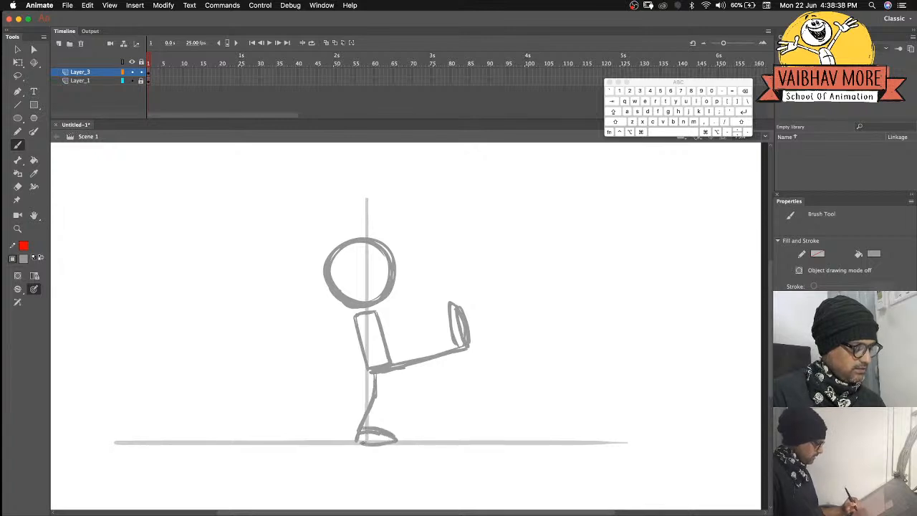
Select the entire stick figure, nudge it slightly left on the guides, and deselect it.
click(17, 50)
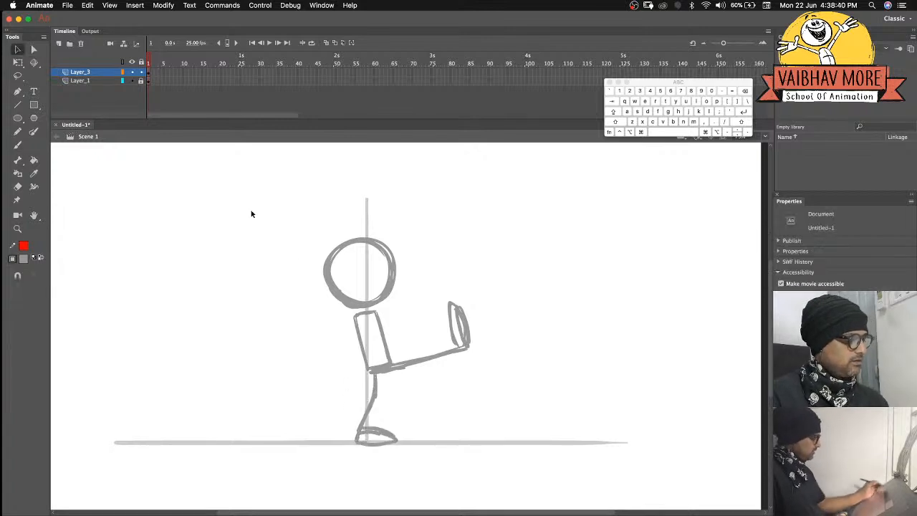
drag(242, 190, 567, 492)
mouse_move(352, 306)
mouse_down()
mouse_move(333, 307)
mouse_move(349, 308)
mouse_up()
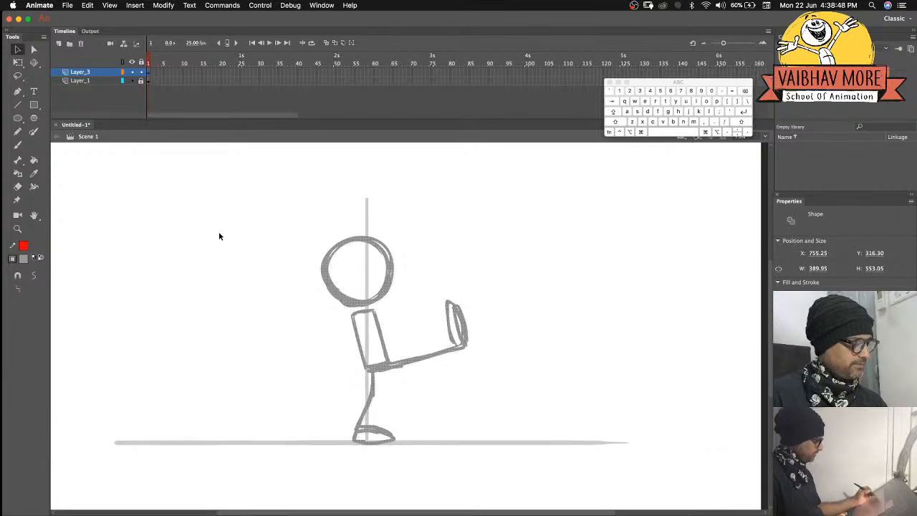
click(221, 237)
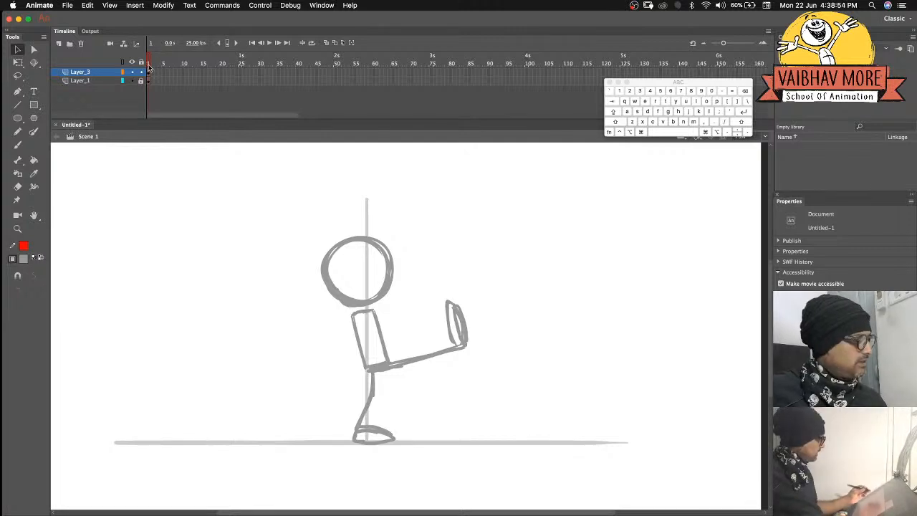
Thicken the supporting leg and brush both arms with rounded hands, one stretched backward and one raised forward.
click(18, 145)
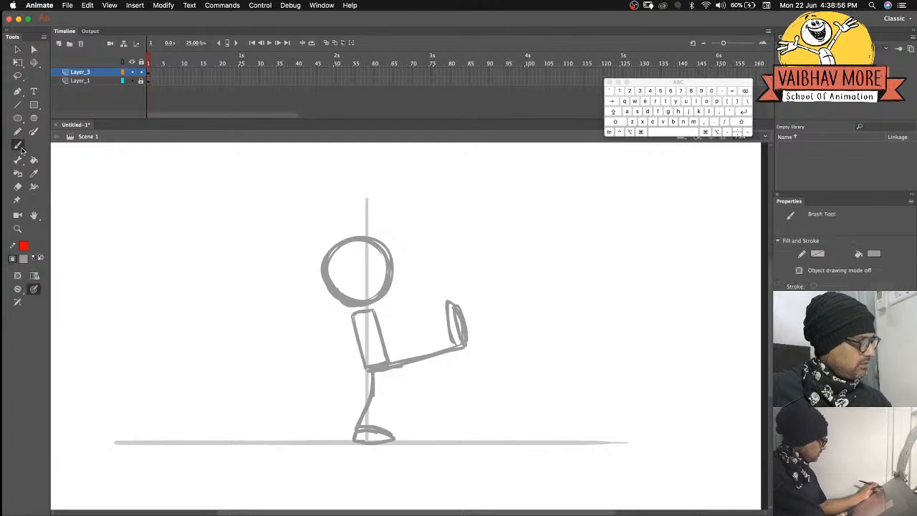
mouse_move(370, 371)
mouse_down()
mouse_move(361, 423)
mouse_move(369, 374)
mouse_up()
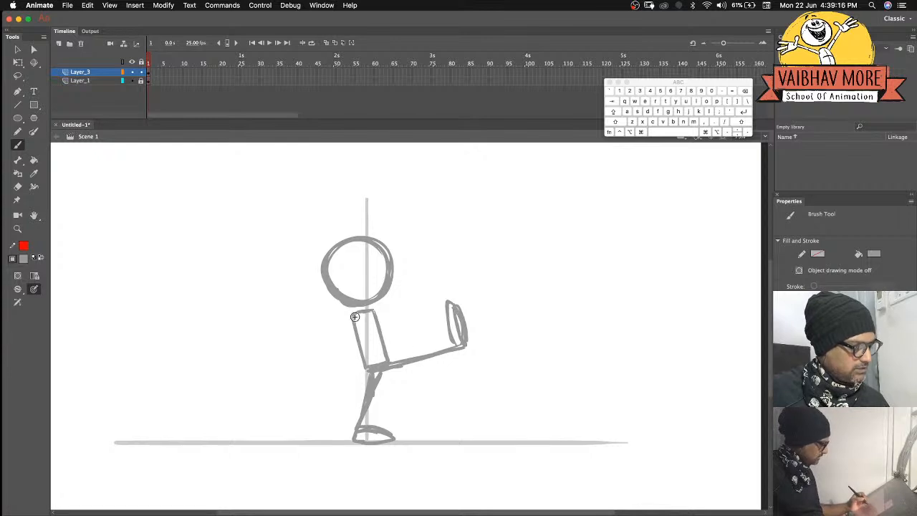
mouse_move(350, 319)
mouse_down()
mouse_move(315, 317)
mouse_move(299, 330)
mouse_move(315, 327)
mouse_up()
mouse_move(379, 315)
mouse_down()
mouse_move(412, 304)
mouse_move(419, 278)
mouse_move(420, 290)
mouse_up()
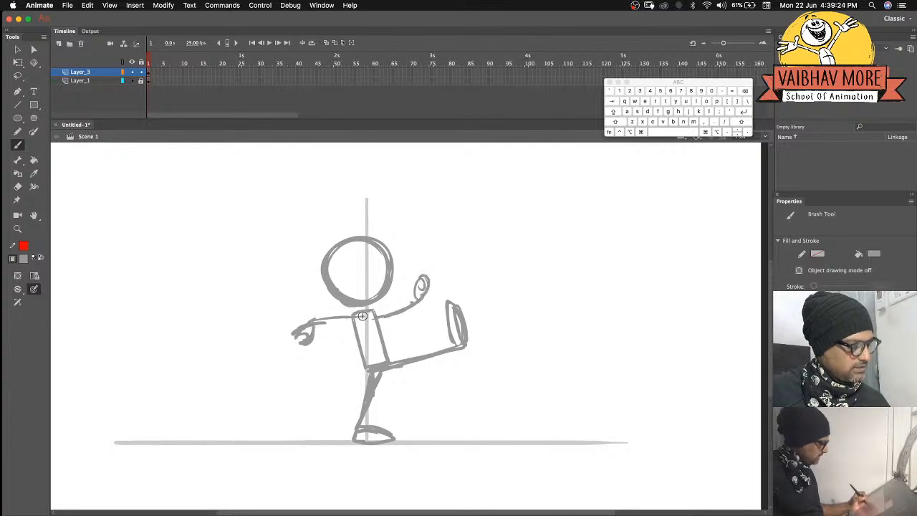
mouse_move(311, 323)
mouse_down()
mouse_move(296, 338)
mouse_move(290, 328)
mouse_up()
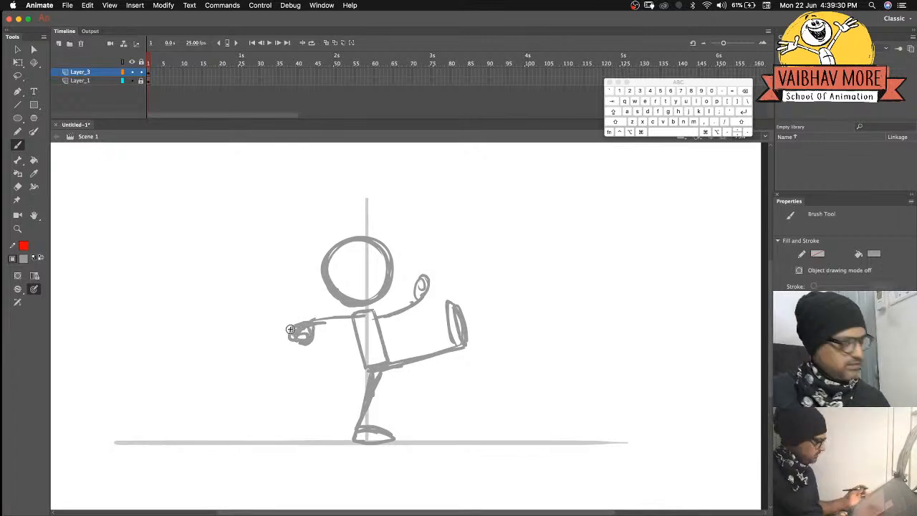
mouse_move(311, 324)
mouse_down()
mouse_move(295, 332)
mouse_move(429, 293)
mouse_up()
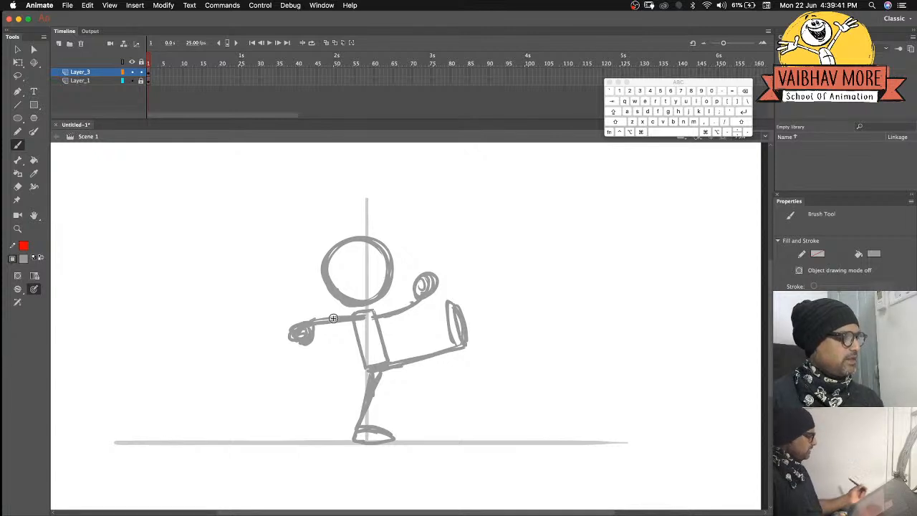
Lock the rough figure's layer, add a new layer above it, and display the rough figure as outlines.
click(141, 72)
click(59, 44)
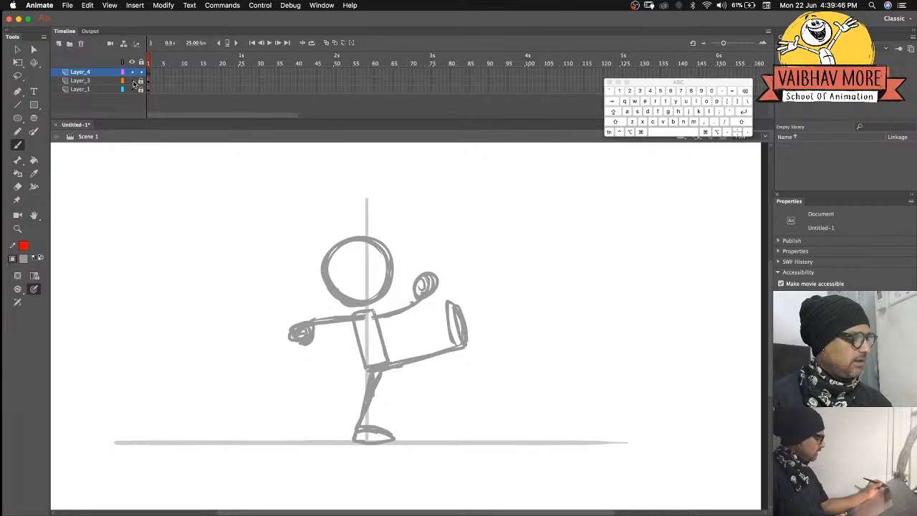
click(123, 81)
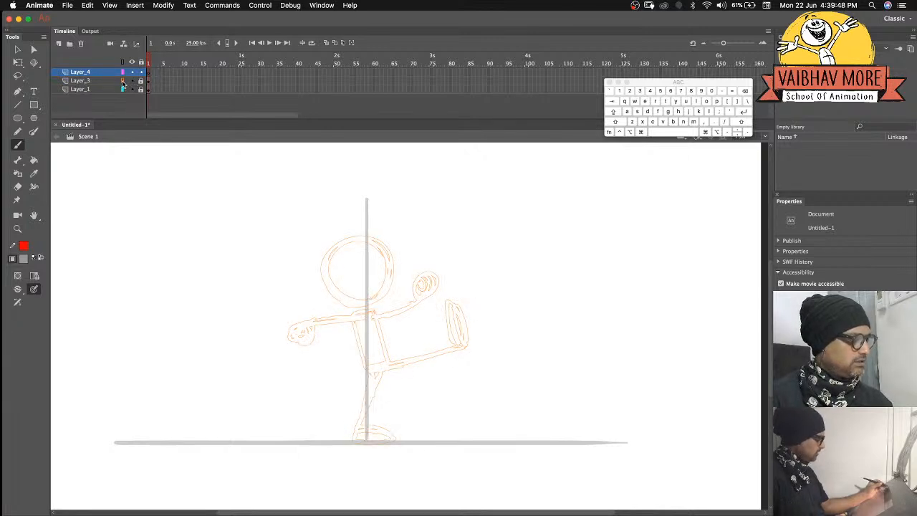
Trace the rough figure's head and torso on the new layer with dark grey brush strokes.
click(18, 228)
drag(179, 204, 606, 513)
click(18, 144)
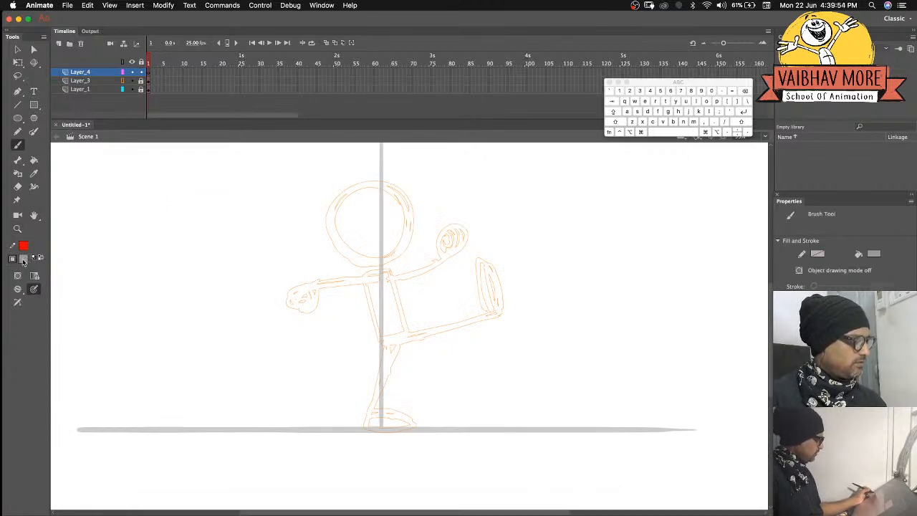
click(23, 260)
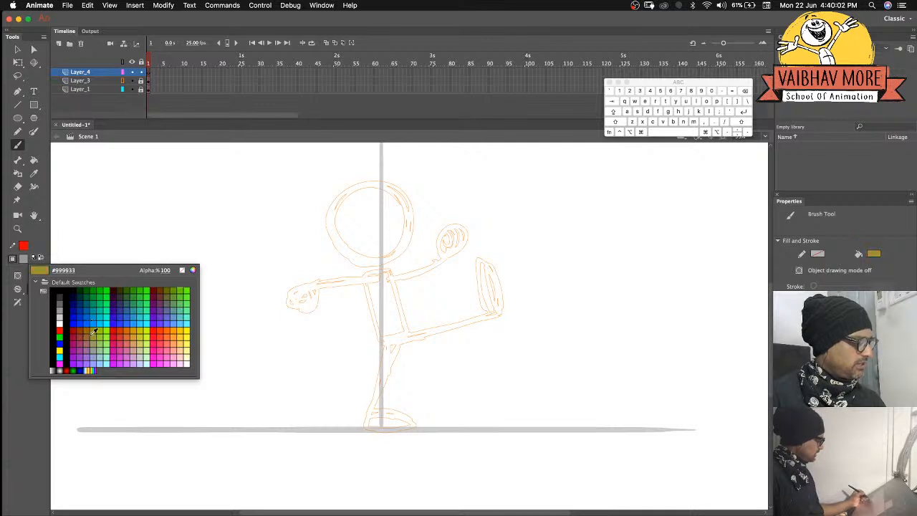
click(61, 301)
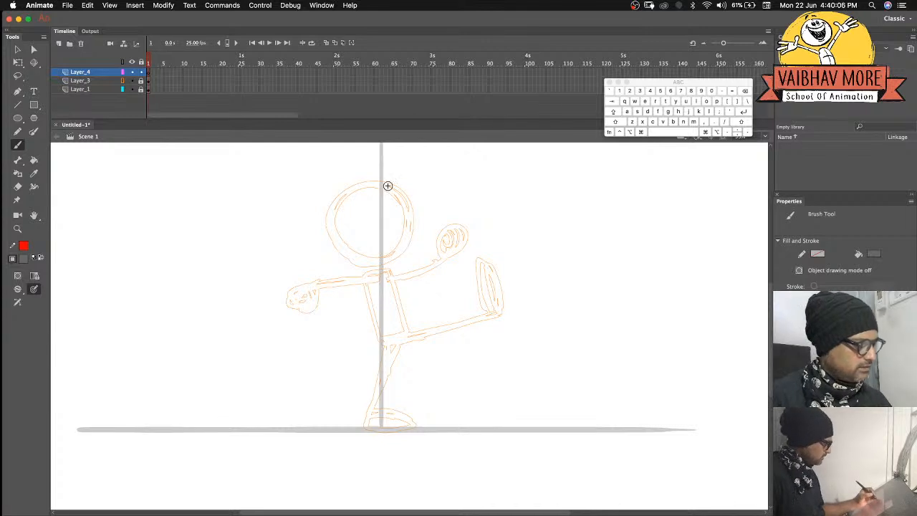
mouse_move(371, 185)
mouse_down()
mouse_move(349, 188)
mouse_move(358, 186)
mouse_move(339, 202)
mouse_move(334, 234)
mouse_move(393, 190)
mouse_move(411, 217)
mouse_move(400, 251)
mouse_move(408, 224)
mouse_move(385, 260)
mouse_move(366, 263)
mouse_move(338, 243)
mouse_up()
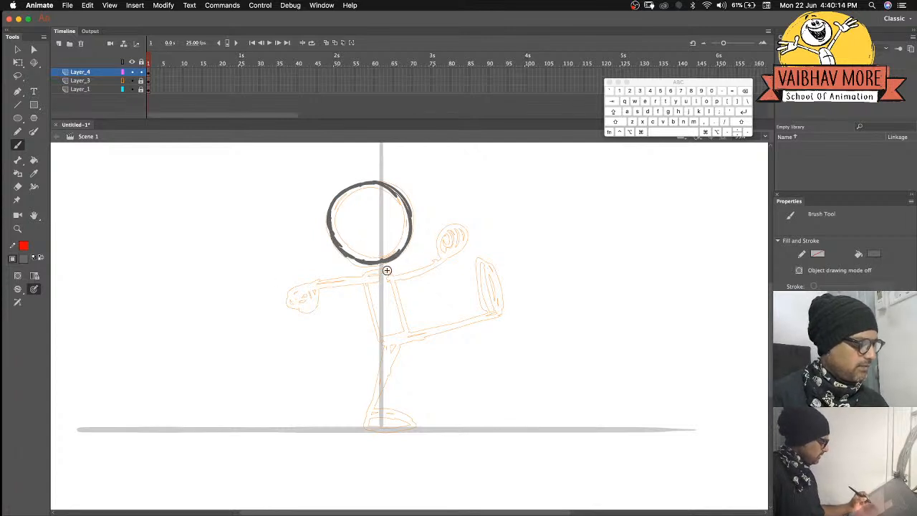
drag(387, 269, 369, 273)
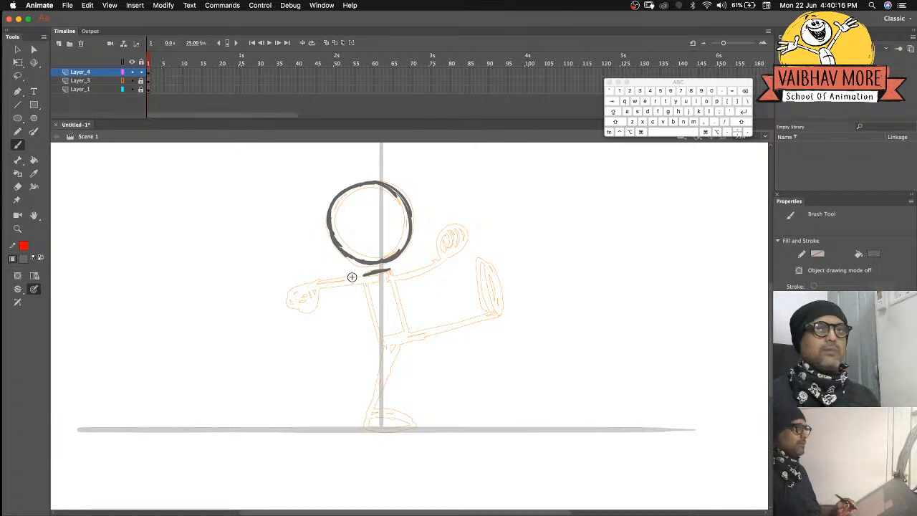
mouse_move(364, 276)
mouse_down()
mouse_move(385, 348)
mouse_move(403, 318)
mouse_move(406, 329)
mouse_up()
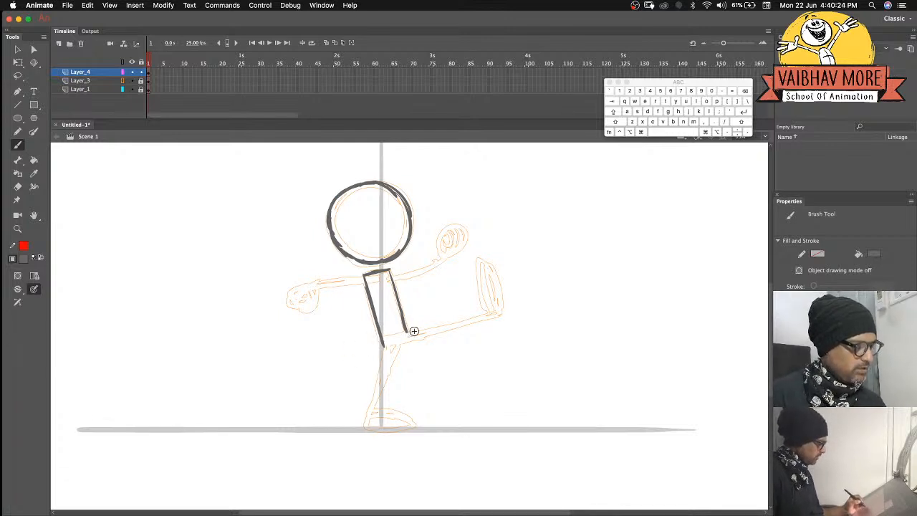
Trace the kicked-forward leg and its raised foot from the hip in dark grey.
mouse_move(400, 333)
mouse_down()
mouse_move(453, 324)
mouse_move(473, 310)
mouse_up()
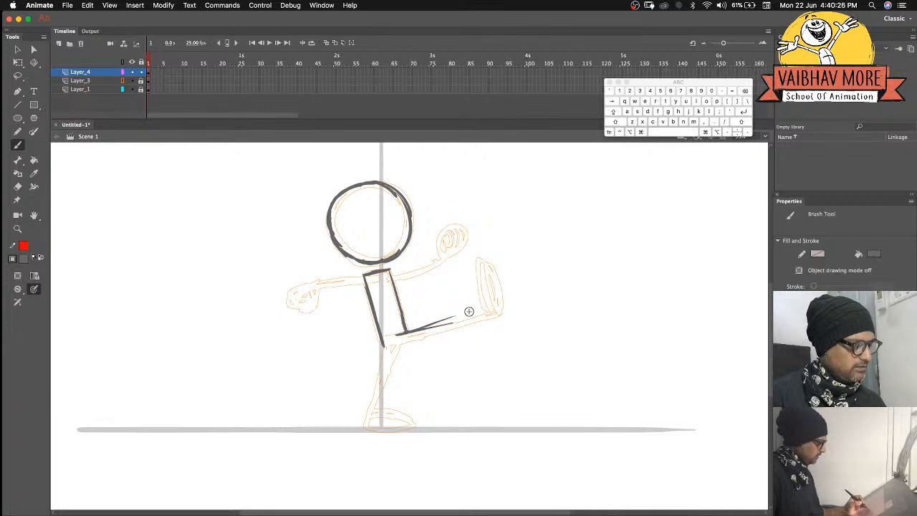
mouse_move(406, 332)
mouse_down()
mouse_move(473, 314)
mouse_move(445, 330)
mouse_move(464, 330)
mouse_move(394, 348)
mouse_up()
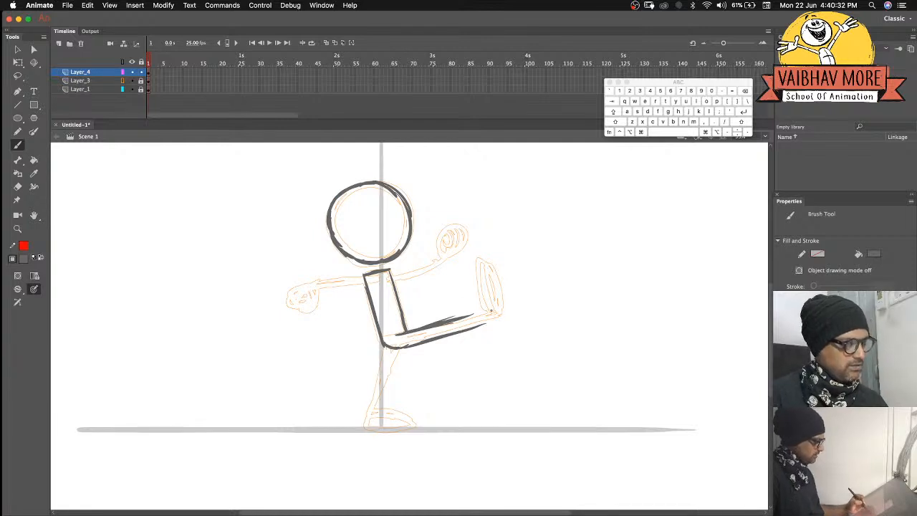
mouse_move(490, 318)
mouse_down()
mouse_move(474, 271)
mouse_move(473, 311)
mouse_up()
drag(471, 269, 486, 316)
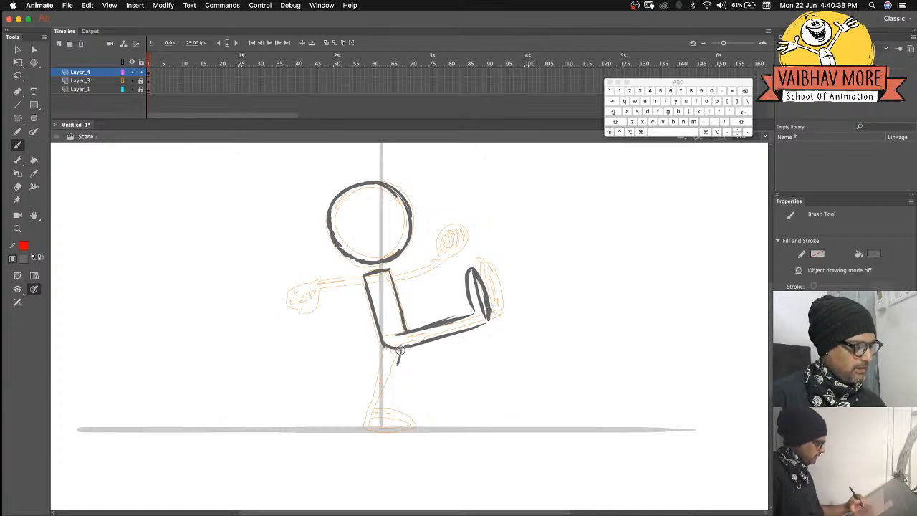
Trace the supporting leg with its foot on the ground line, and darken the sole of the raised foot.
drag(396, 349, 371, 413)
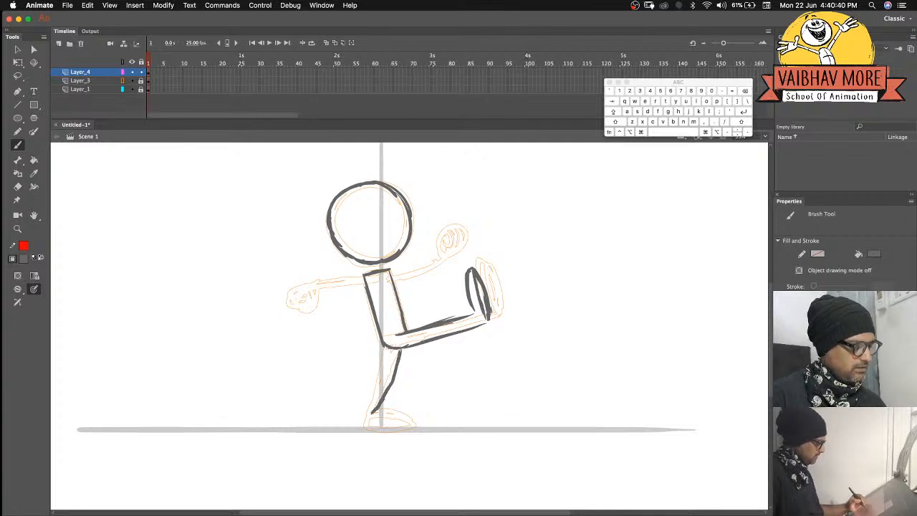
drag(386, 366, 367, 412)
mouse_move(387, 348)
mouse_down()
mouse_move(361, 422)
mouse_move(368, 406)
mouse_move(405, 422)
mouse_move(357, 426)
mouse_up()
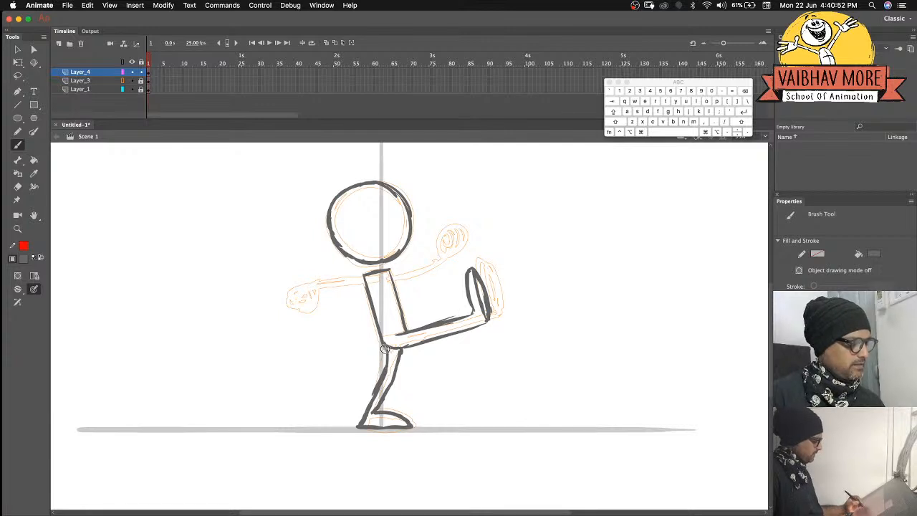
click(159, 85)
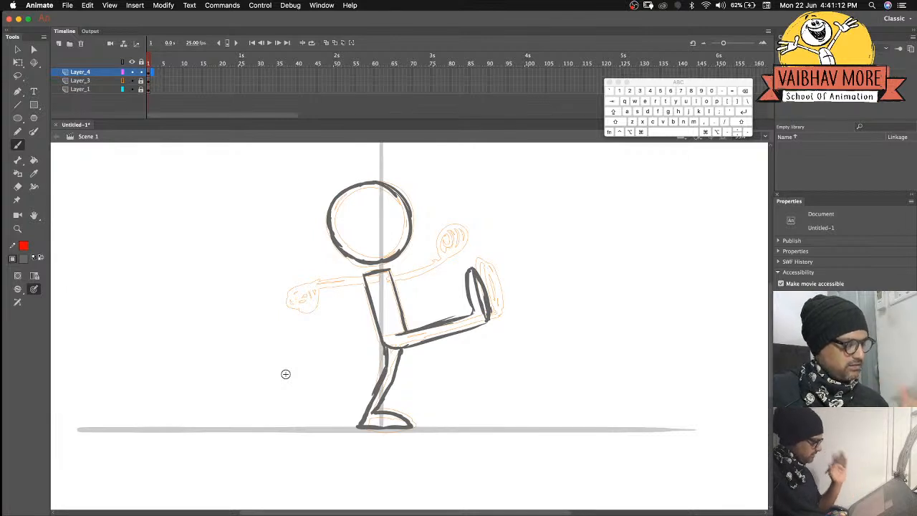
drag(476, 279, 486, 310)
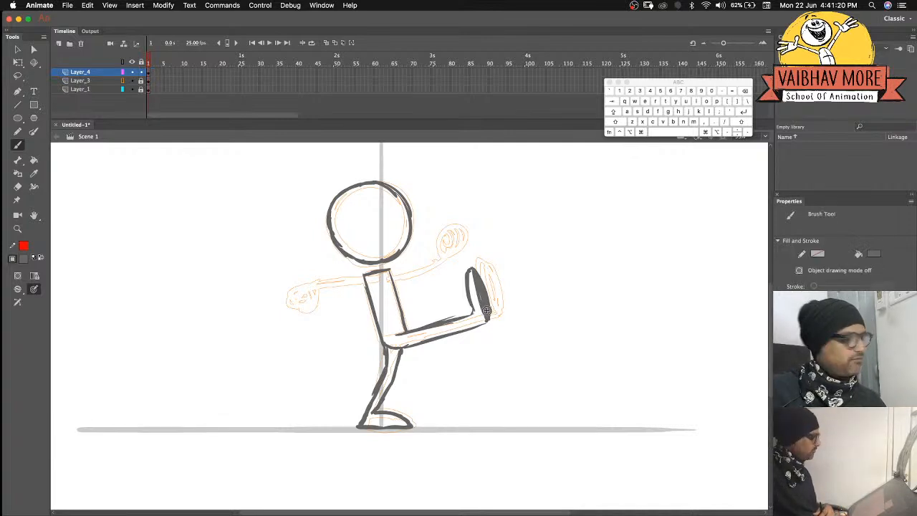
Insert a blank keyframe at frame 2 of the clean layer, turn on onion skin, and hide the rough figure's layer.
key(F7)
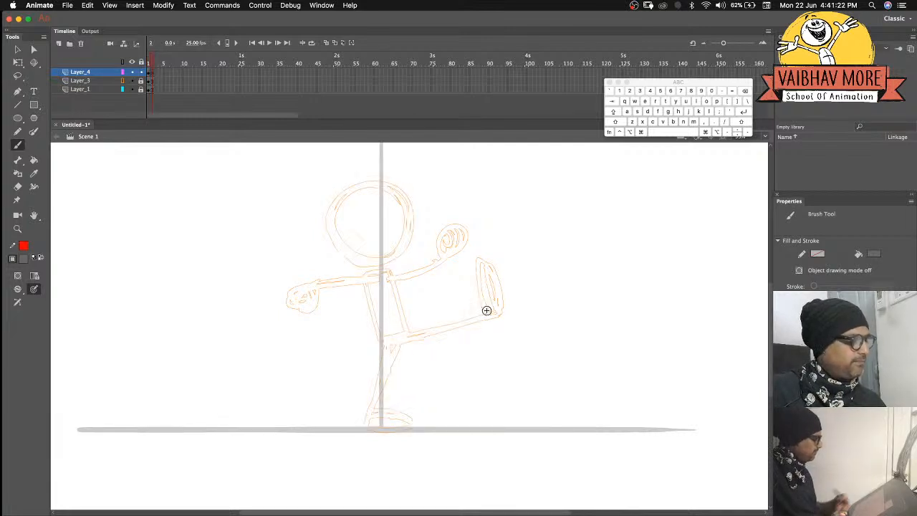
click(326, 43)
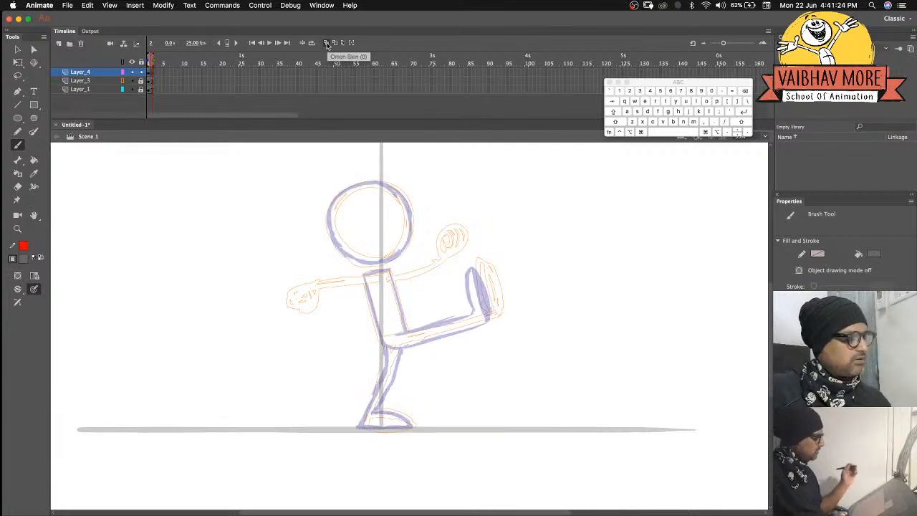
click(133, 81)
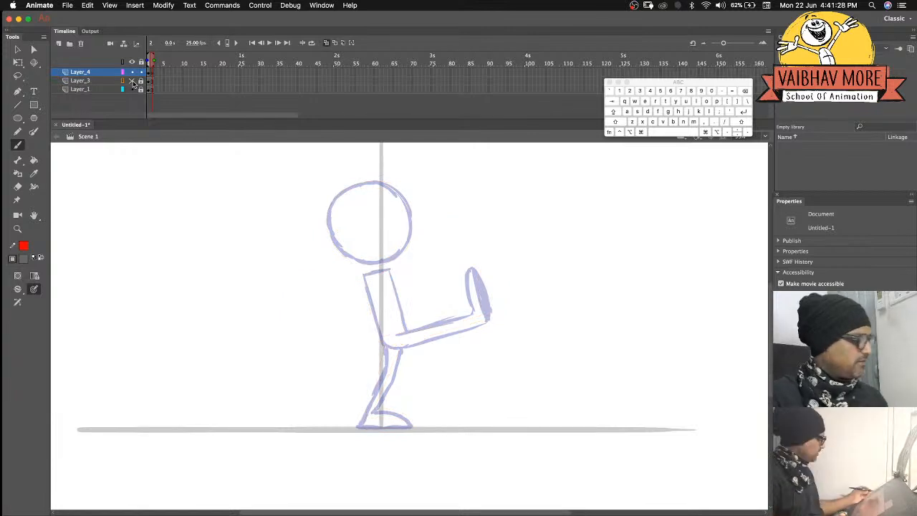
Trace the head, torso and supporting leg with its foot on frame 2, following the onion-skinned drawing.
mouse_move(372, 182)
mouse_down()
mouse_move(348, 188)
mouse_move(333, 213)
mouse_move(338, 226)
mouse_move(381, 189)
mouse_move(408, 213)
mouse_move(400, 197)
mouse_move(403, 252)
mouse_move(375, 261)
mouse_move(331, 209)
mouse_up()
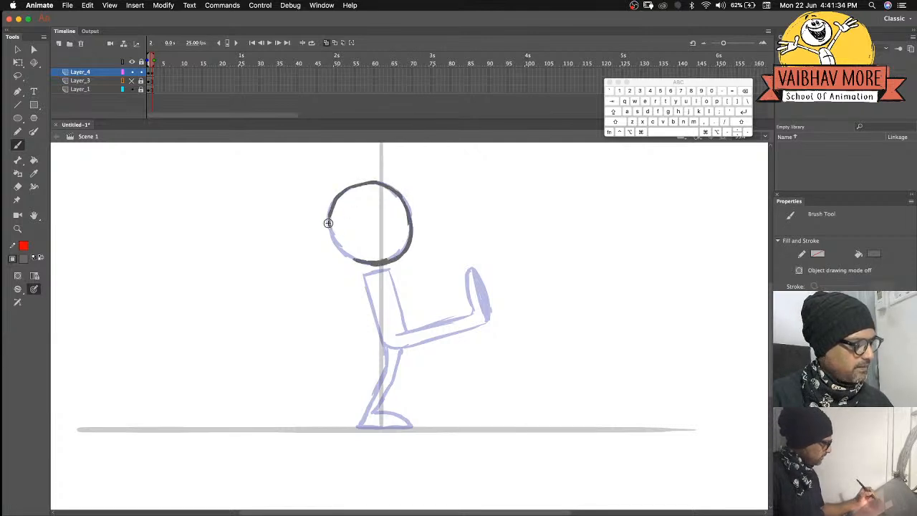
mouse_move(387, 269)
mouse_down()
mouse_move(363, 279)
mouse_move(372, 313)
mouse_move(379, 336)
mouse_move(399, 310)
mouse_move(403, 327)
mouse_up()
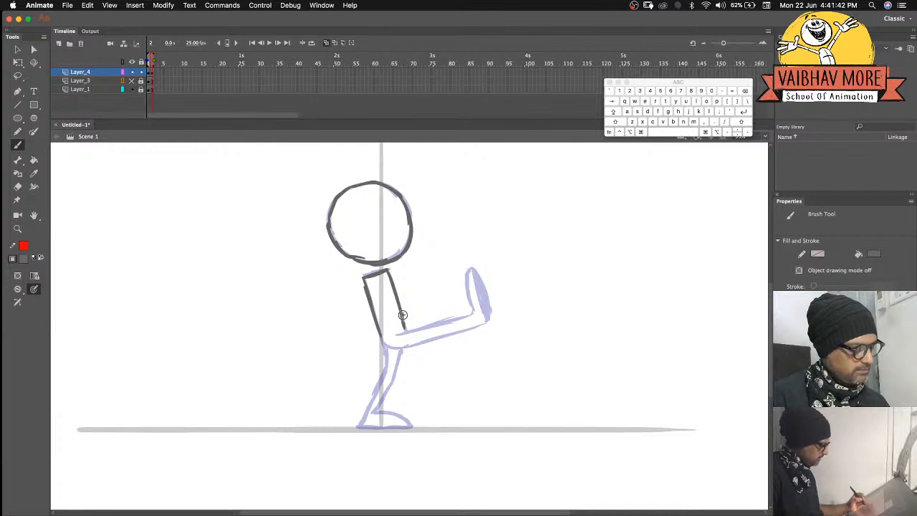
drag(401, 339, 387, 392)
drag(383, 339, 373, 394)
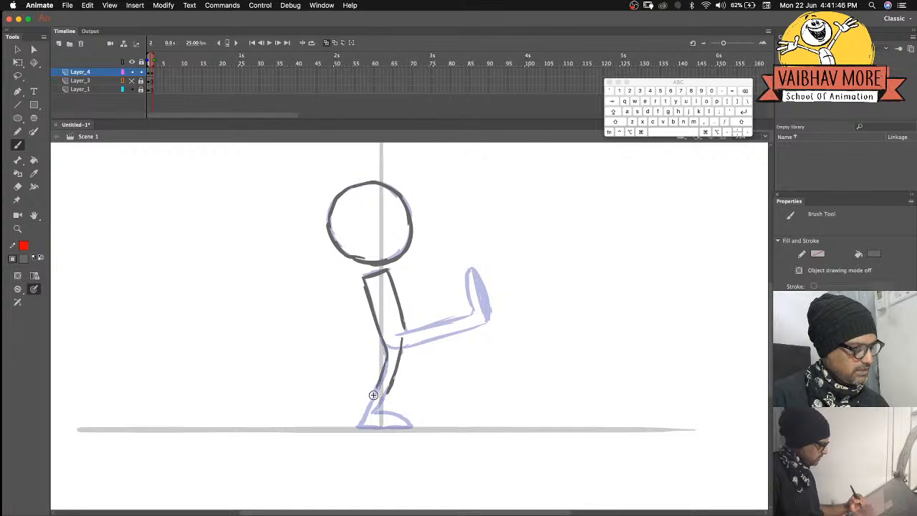
mouse_move(384, 341)
mouse_down()
mouse_move(380, 385)
mouse_move(360, 425)
mouse_up()
mouse_move(390, 384)
mouse_down()
mouse_move(378, 417)
mouse_move(411, 424)
mouse_move(380, 427)
mouse_up()
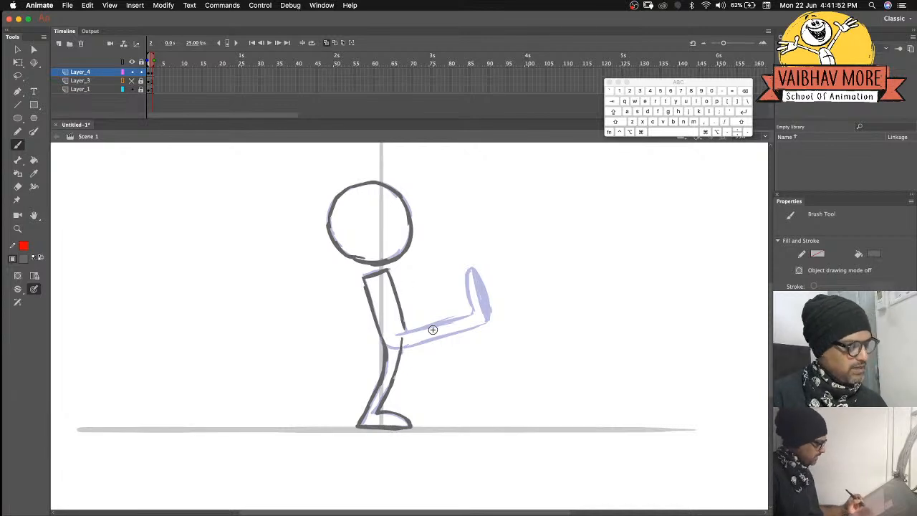
Trace the kicked-forward leg and raised foot on frame 2, with a darkened sole and a closed hip end.
drag(398, 333, 414, 330)
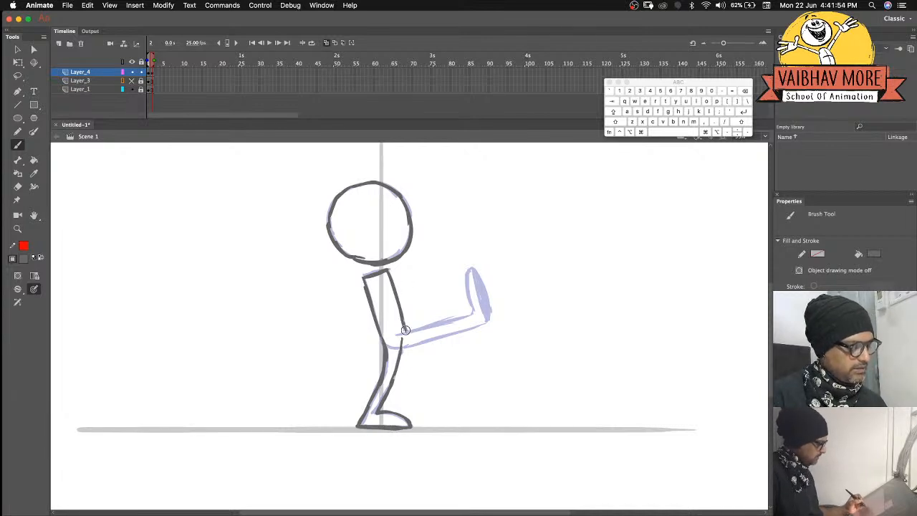
drag(471, 312, 404, 332)
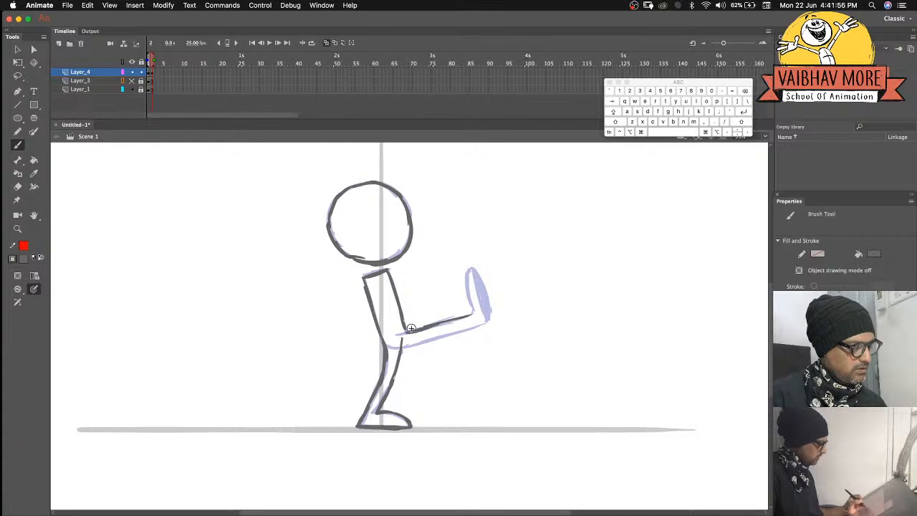
drag(467, 269, 474, 309)
drag(469, 268, 488, 320)
mouse_move(473, 270)
mouse_down()
mouse_move(486, 313)
mouse_move(476, 276)
mouse_up()
drag(485, 322, 403, 347)
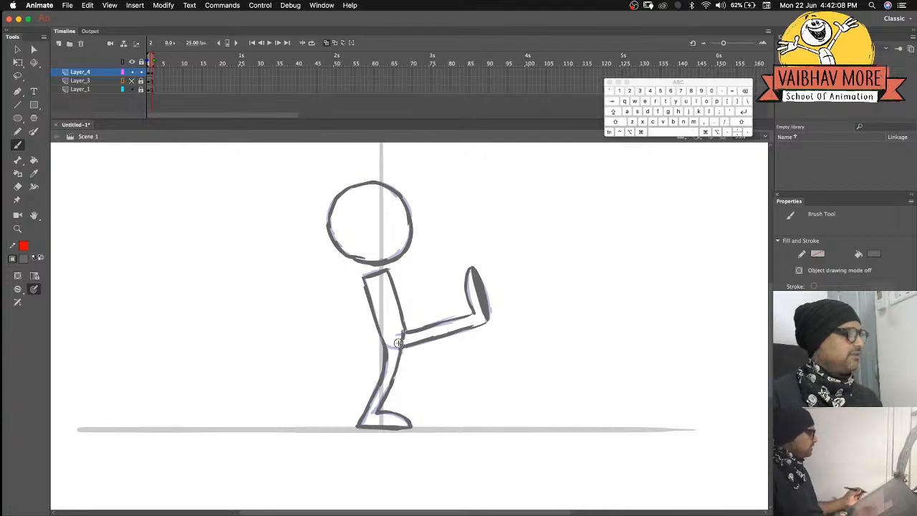
Fill the raised leg with lighter grey on frame 2, closing its gap at the hip, and fill the supporting leg on frame 1.
click(33, 160)
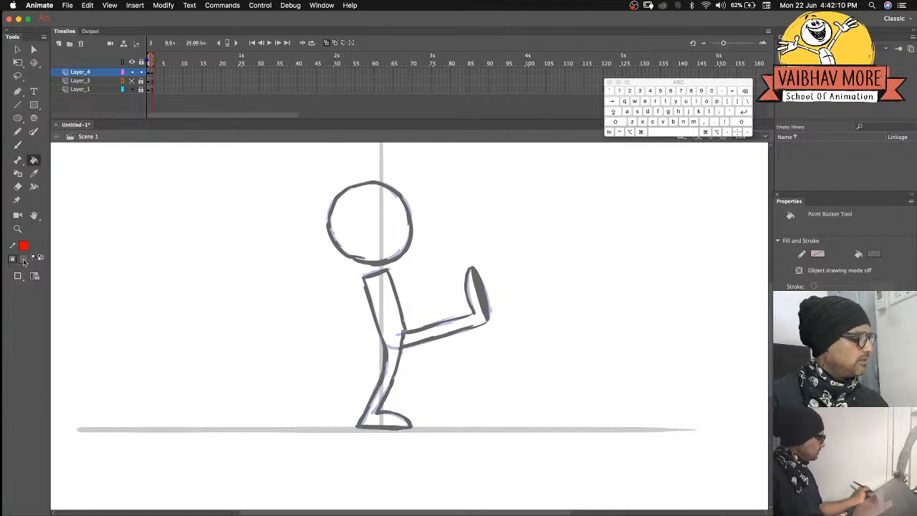
click(24, 258)
click(60, 308)
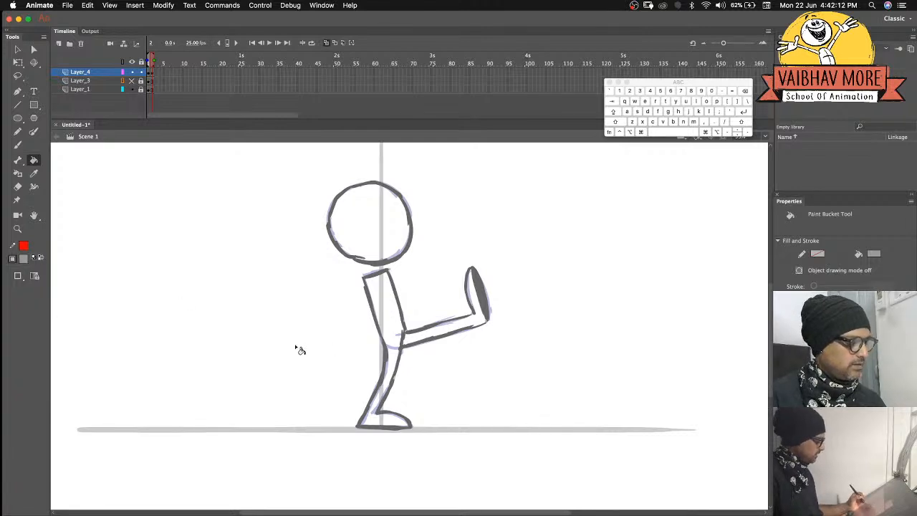
click(18, 145)
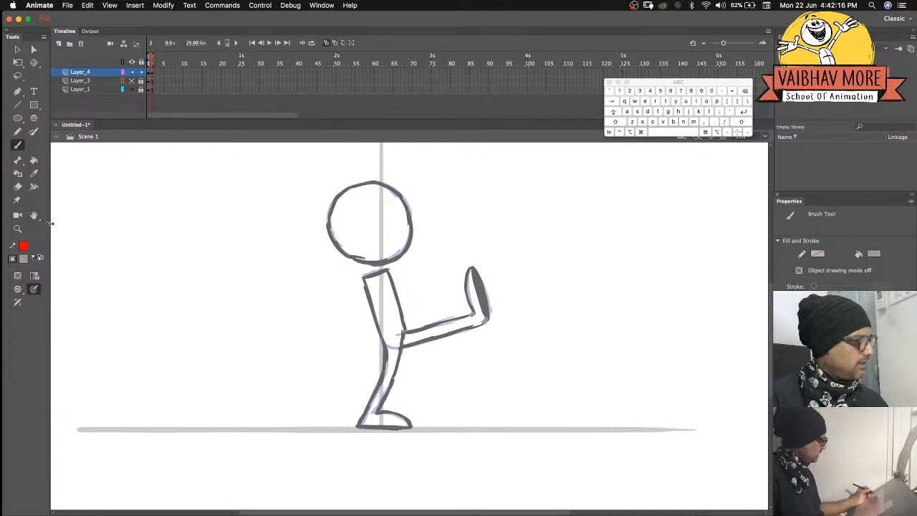
click(33, 159)
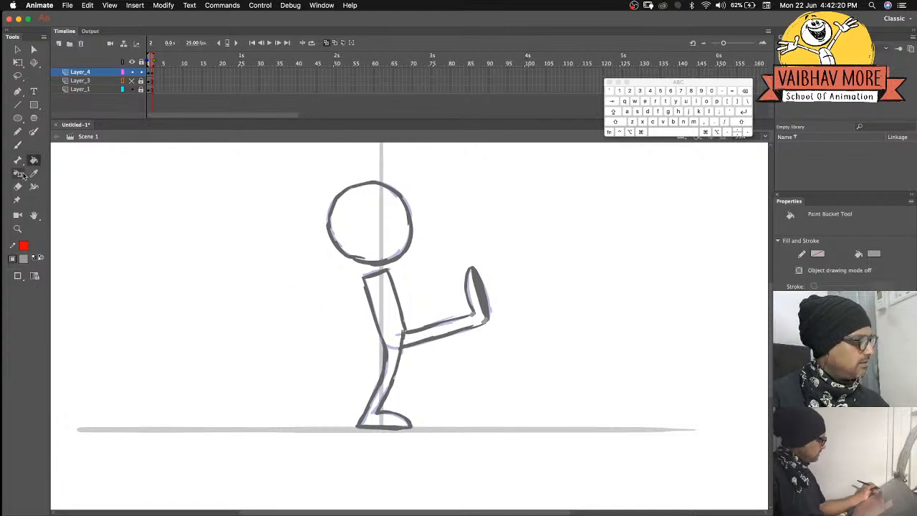
click(18, 145)
drag(411, 336, 406, 335)
click(33, 160)
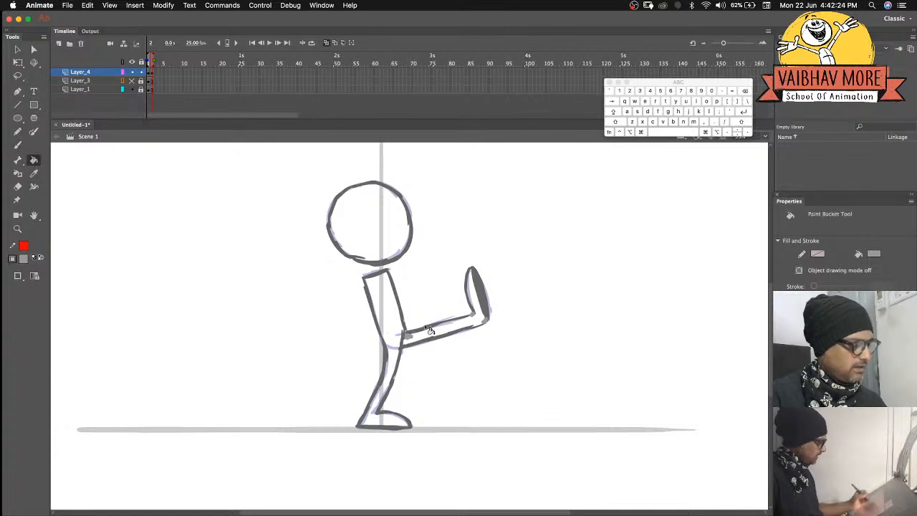
click(429, 332)
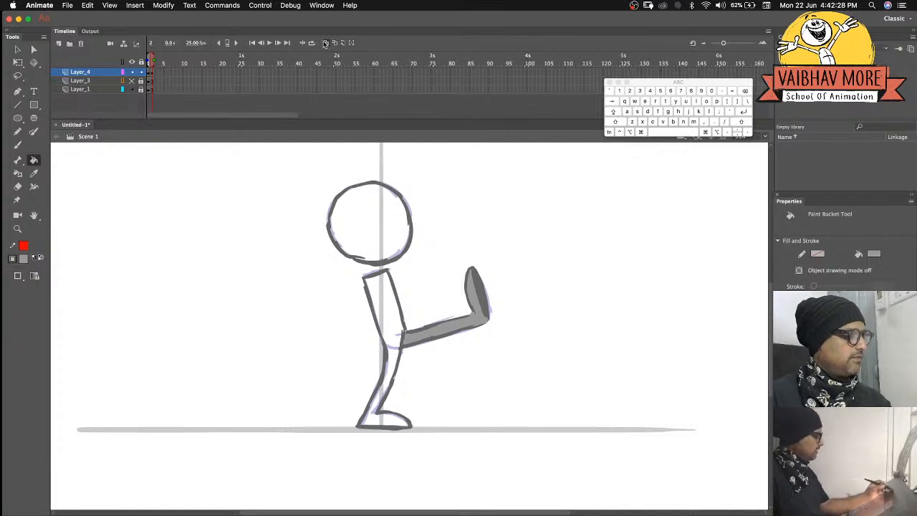
click(148, 63)
click(385, 369)
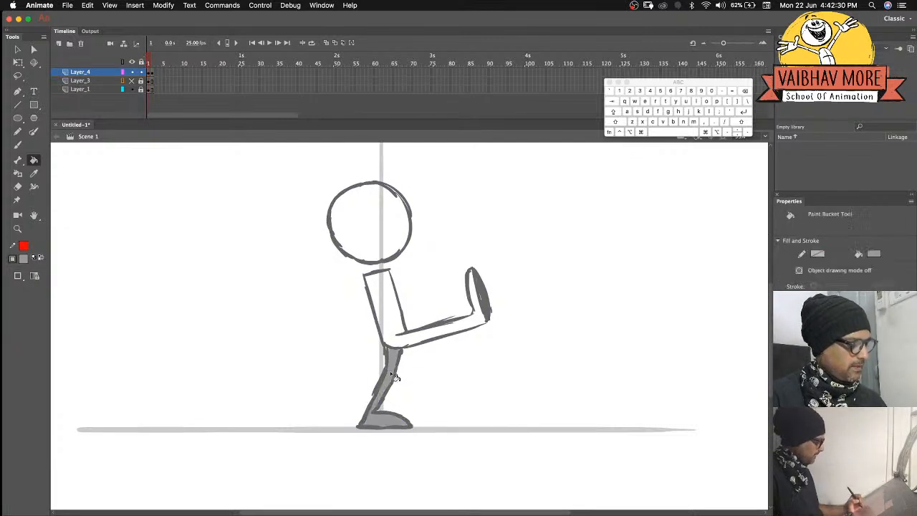
Flip repeatedly between frames 1 and 2 to compare the two contact poses.
click(151, 61)
click(148, 60)
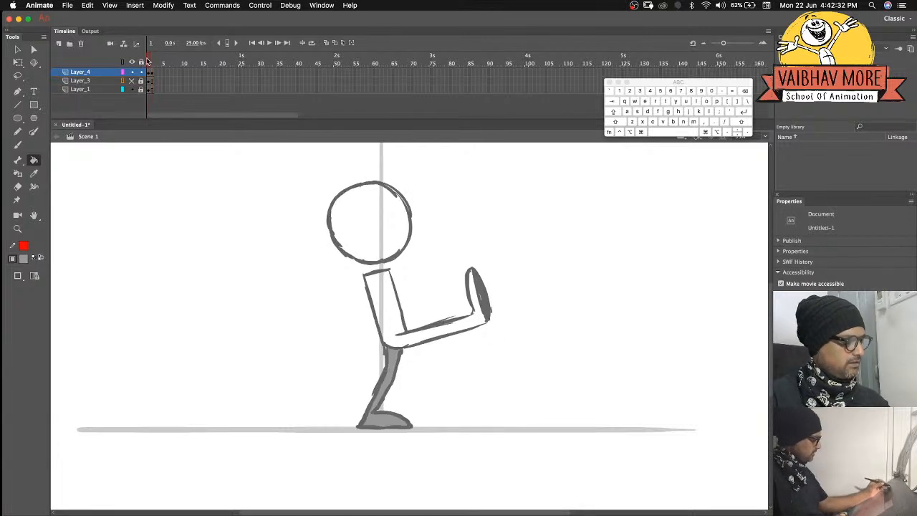
click(151, 60)
click(147, 60)
click(151, 60)
click(148, 61)
click(151, 60)
click(147, 58)
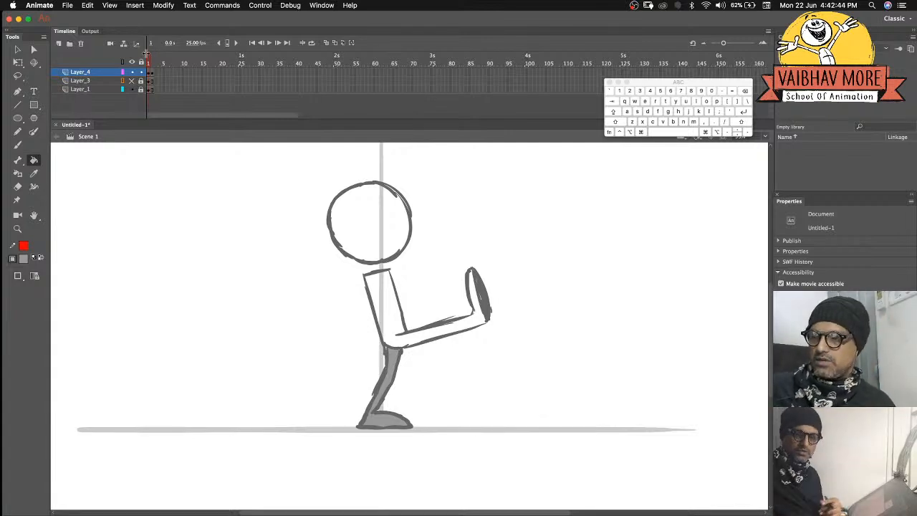
Extend the first pose by one frame and insert a blank keyframe at frame 2 between the two contact poses.
key(F5)
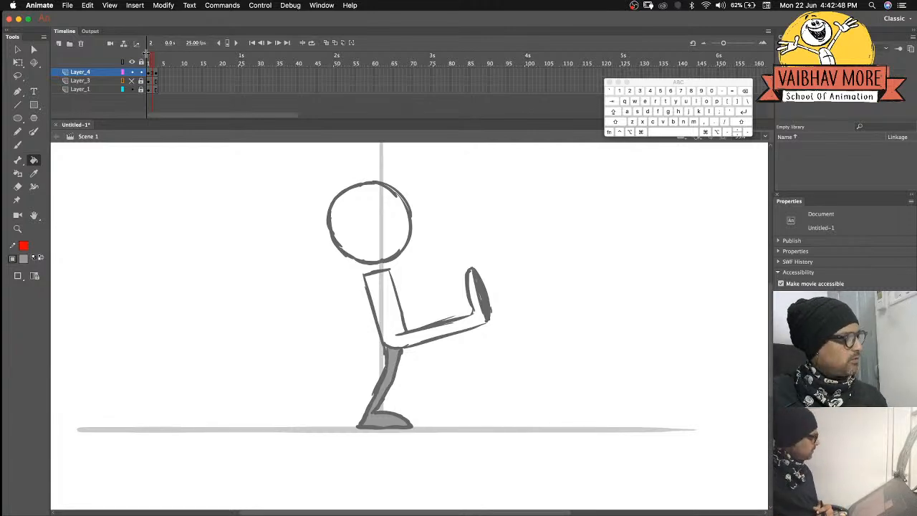
key(F7)
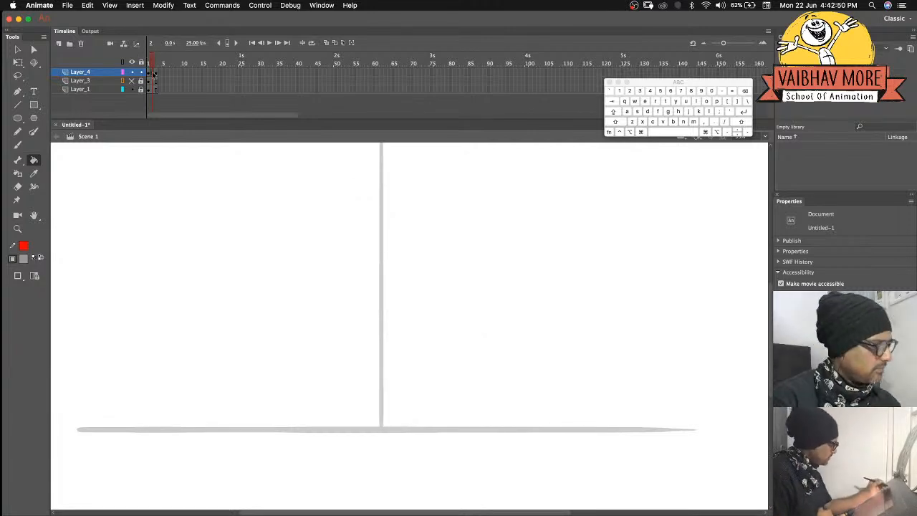
click(153, 73)
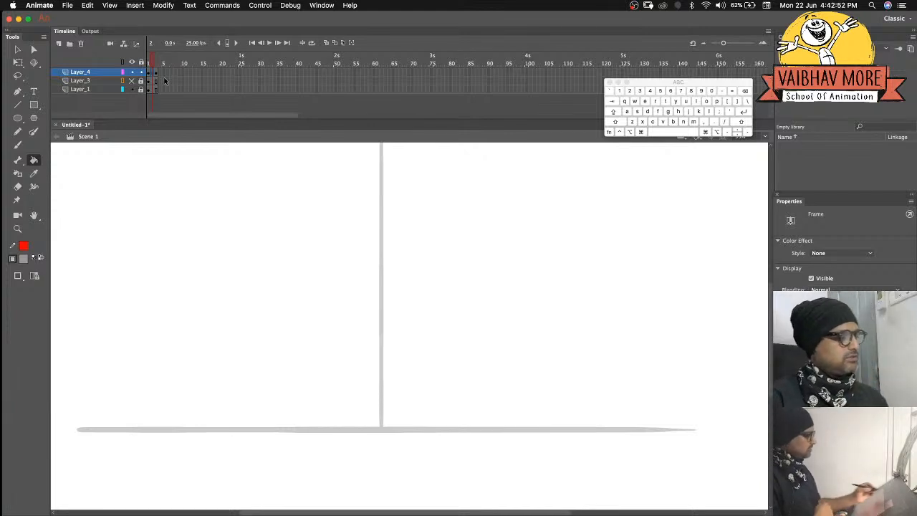
Turn on onion skinning and trace the head on frame 2 with an orange-red brush.
click(325, 43)
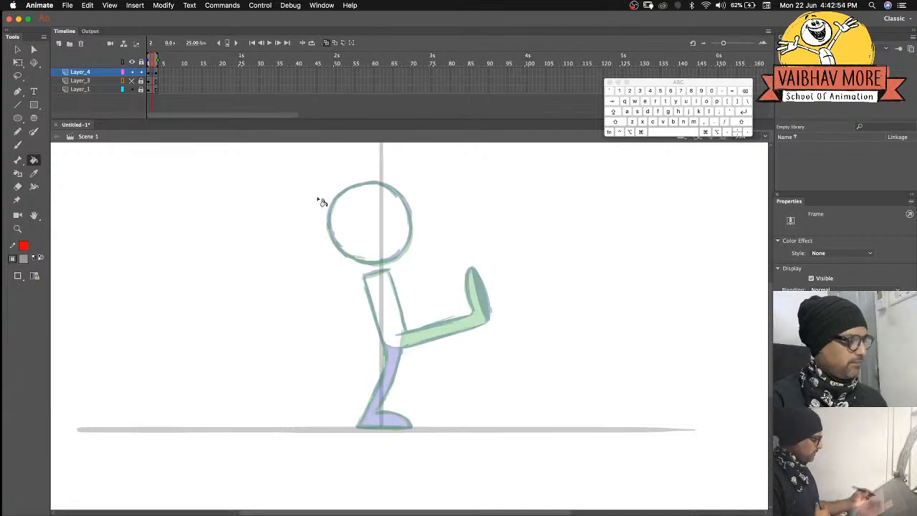
click(18, 144)
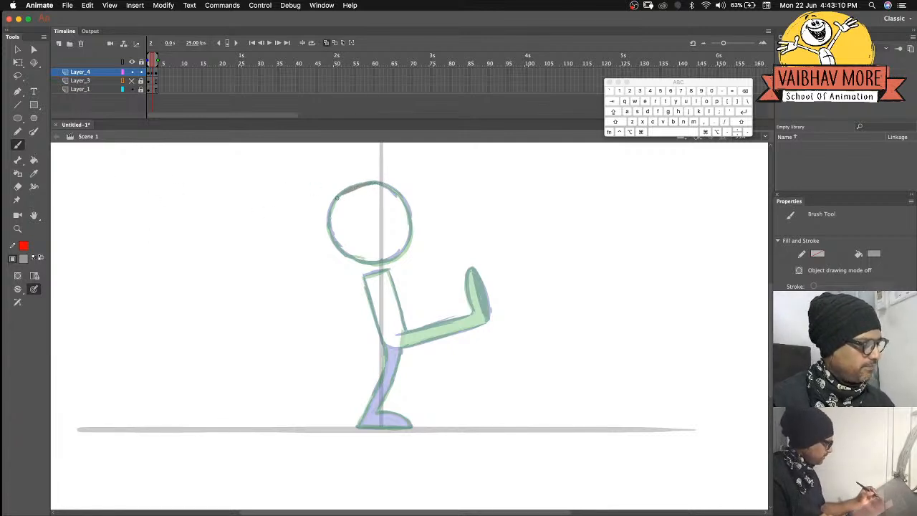
click(153, 73)
click(24, 258)
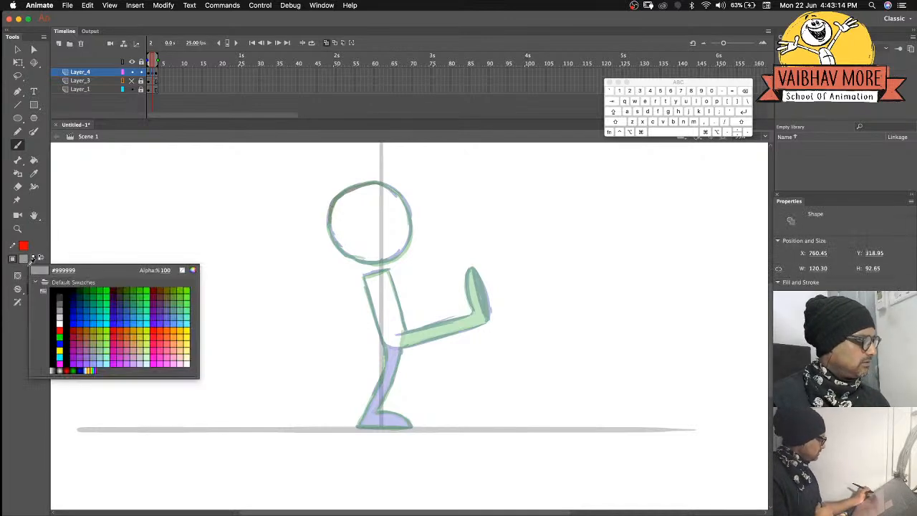
click(162, 329)
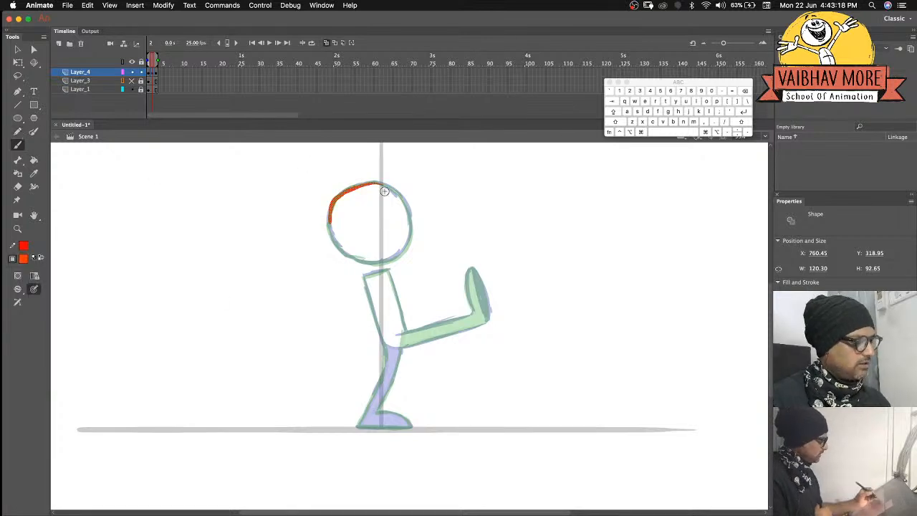
mouse_move(373, 184)
mouse_down()
mouse_move(396, 192)
mouse_move(378, 185)
mouse_move(403, 207)
mouse_move(390, 190)
mouse_move(408, 230)
mouse_move(403, 202)
mouse_move(405, 246)
mouse_move(367, 263)
mouse_move(329, 215)
mouse_move(359, 265)
mouse_up()
mouse_move(328, 215)
mouse_down()
mouse_move(343, 252)
mouse_move(360, 264)
mouse_up()
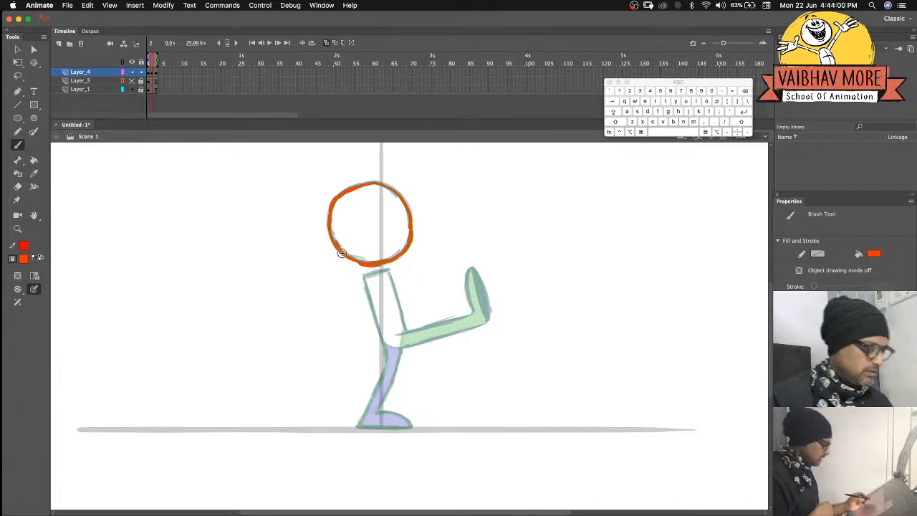
Trace the torso's top edge and both sides in orange-red on frame 2, leaving the hip end open.
mouse_move(387, 269)
mouse_down()
mouse_move(366, 274)
mouse_move(375, 272)
mouse_move(374, 313)
mouse_up()
drag(363, 279, 381, 339)
drag(388, 270, 406, 330)
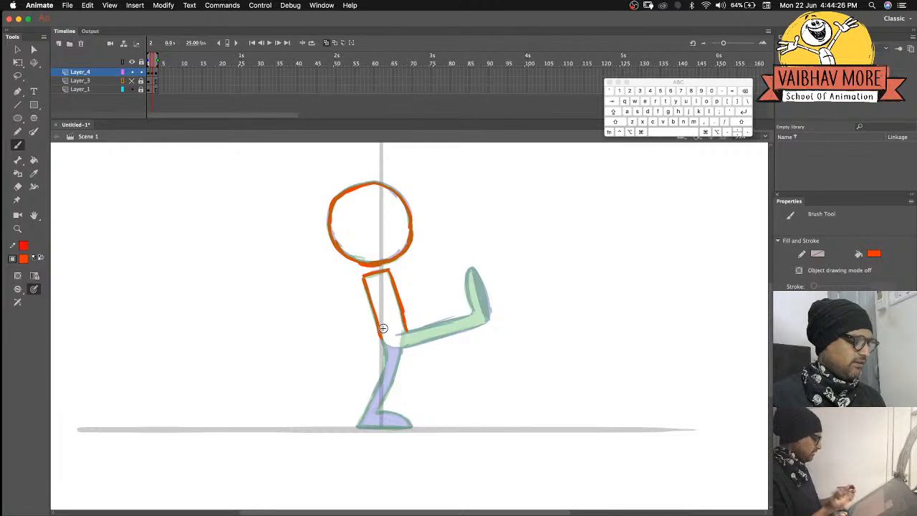
Select the orange-red head and torso on frame 2 and shift them straight down to Y 353.90.
key(v)
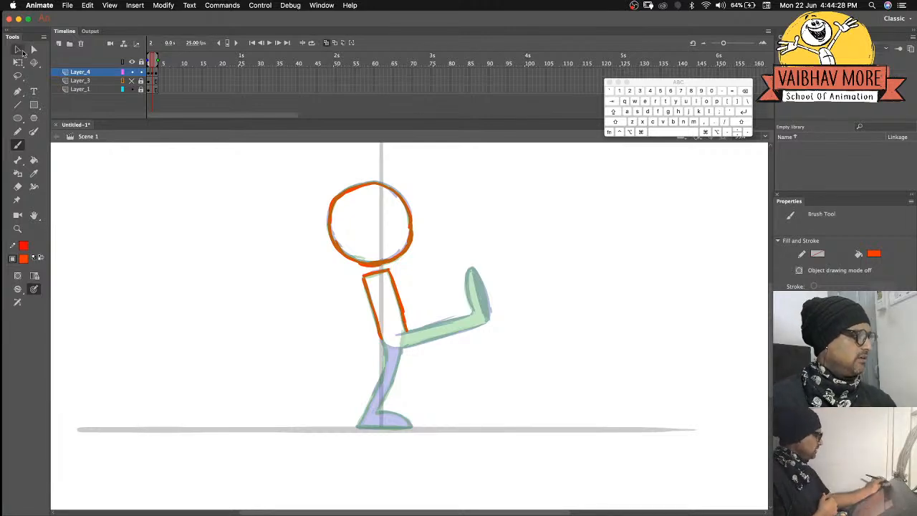
mouse_move(295, 166)
mouse_down()
mouse_move(410, 263)
mouse_move(482, 367)
mouse_up()
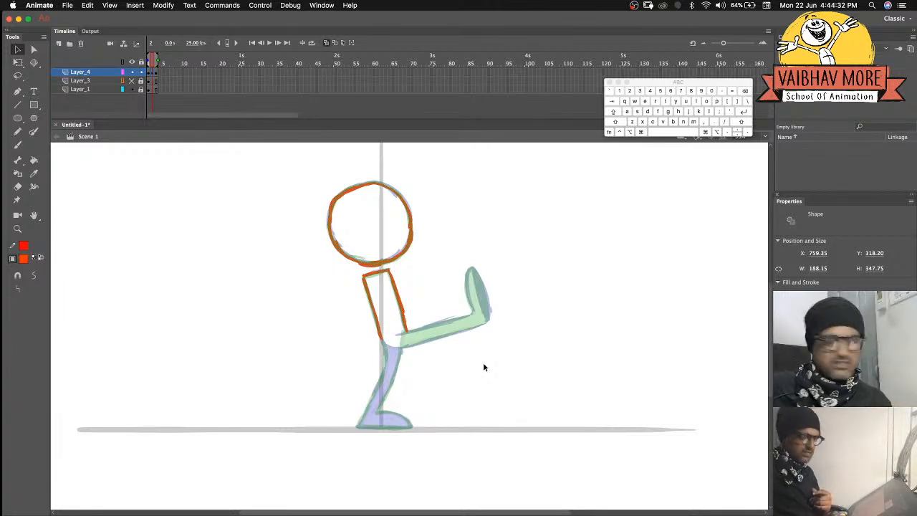
key(shift+Down)
key(shift+Down)
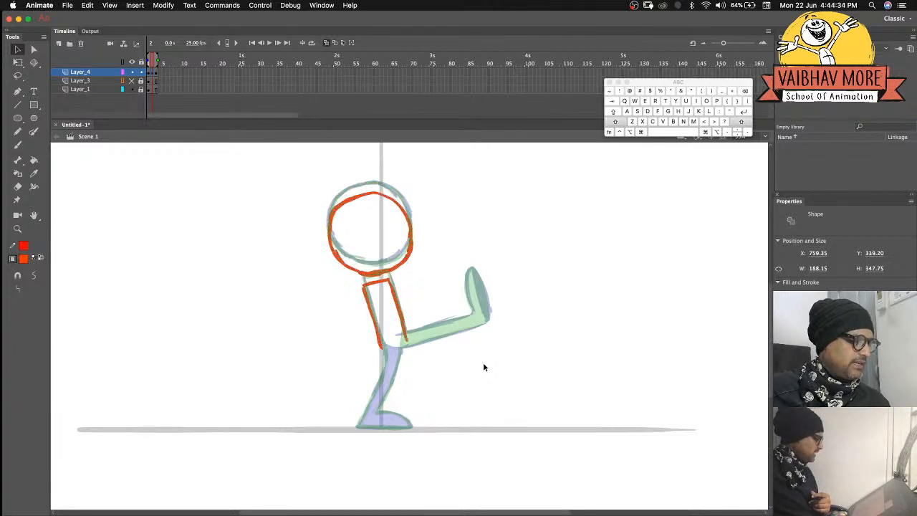
key(Down)
key(Down)
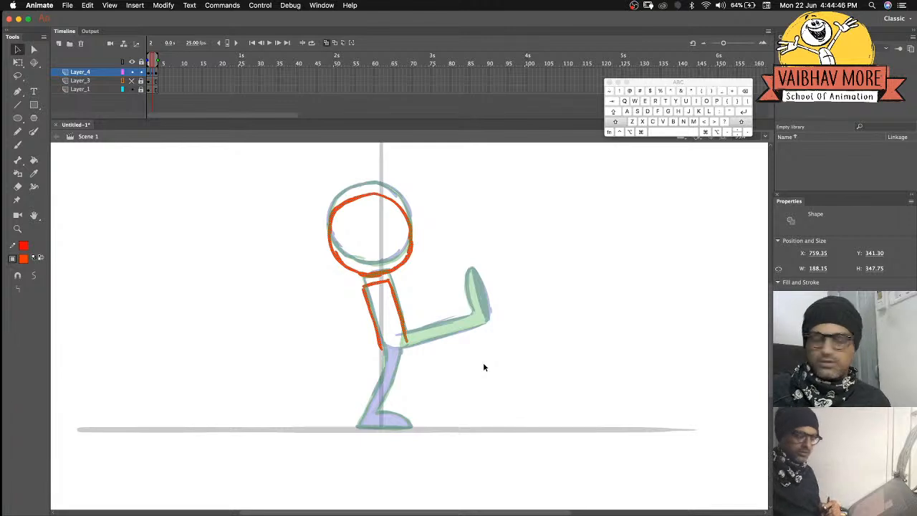
key(shift+Down)
key(Down)
key(Down)
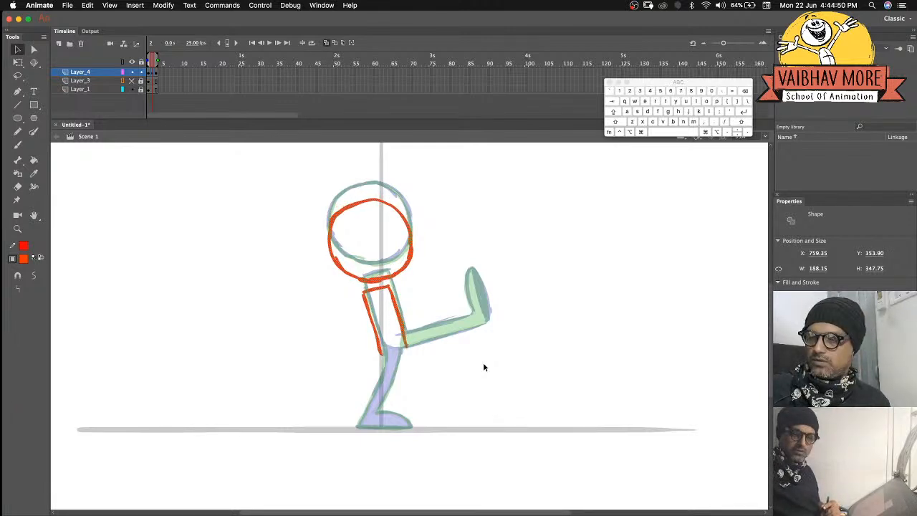
key(shift+Up)
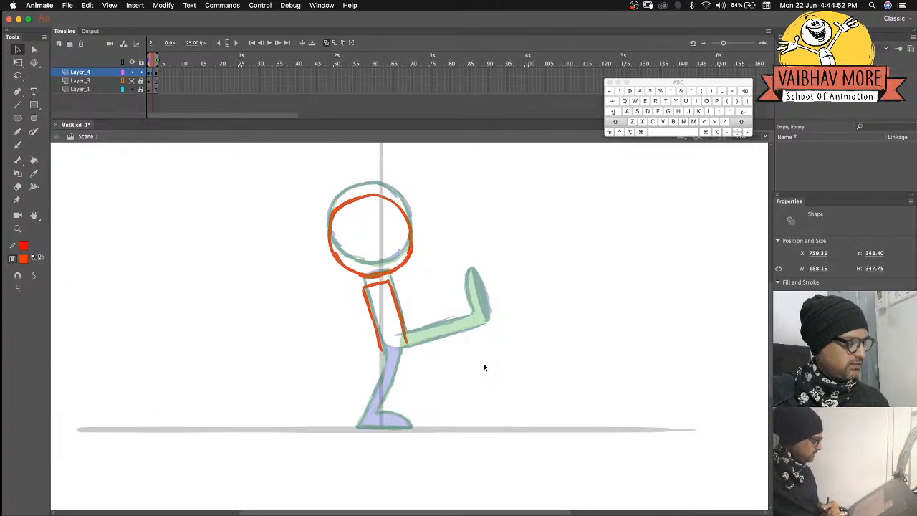
key(shift+Down)
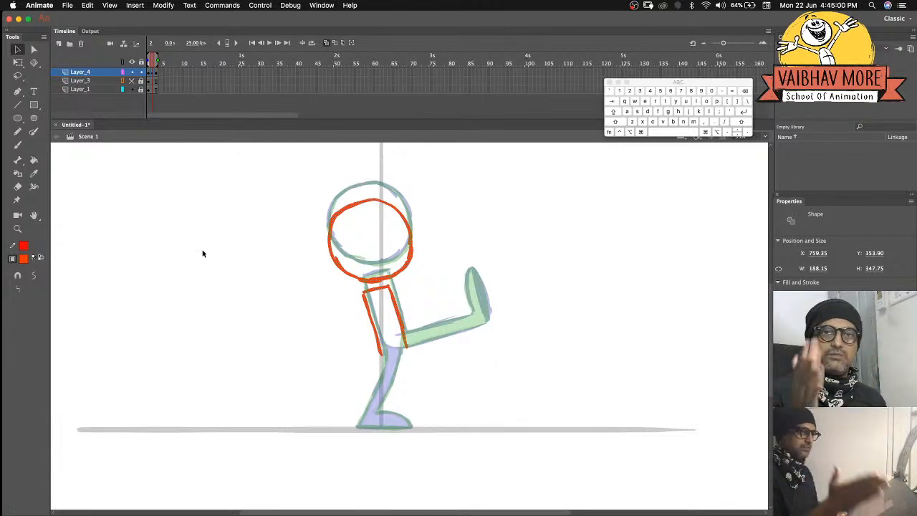
click(17, 146)
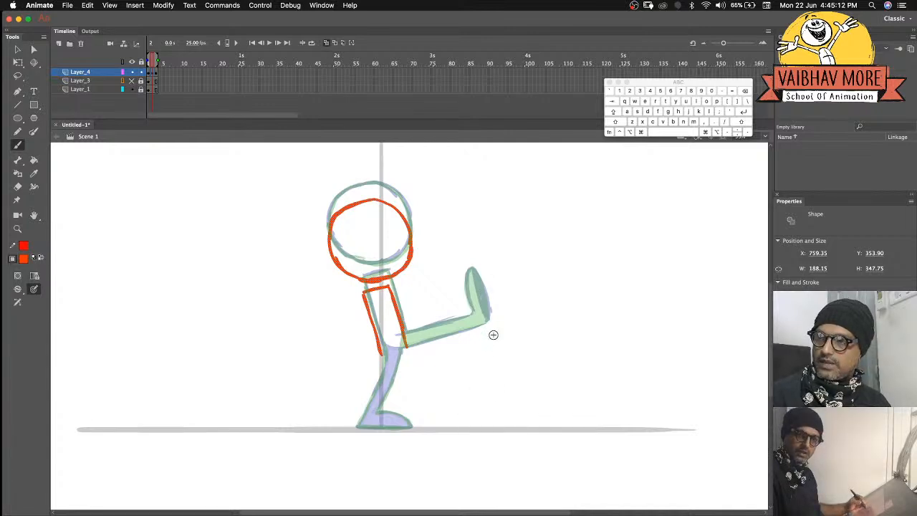
click(457, 428)
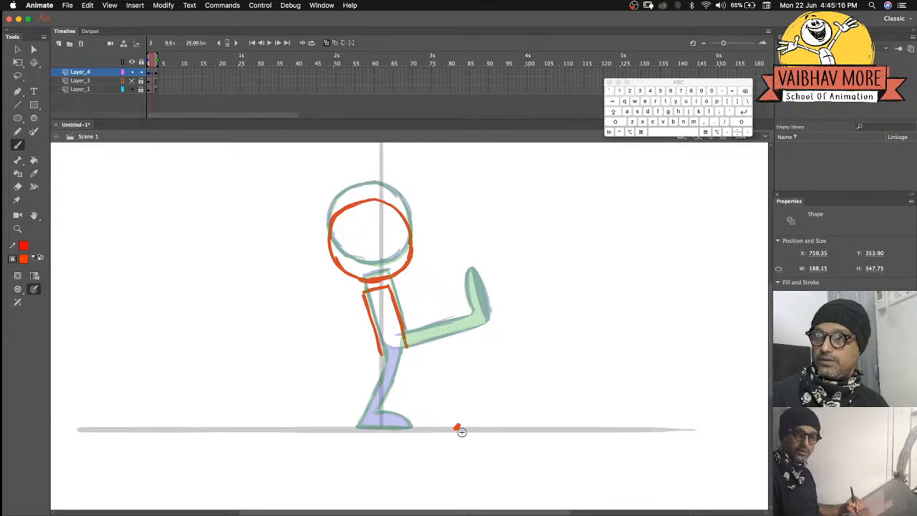
key(v)
drag(441, 407, 516, 467)
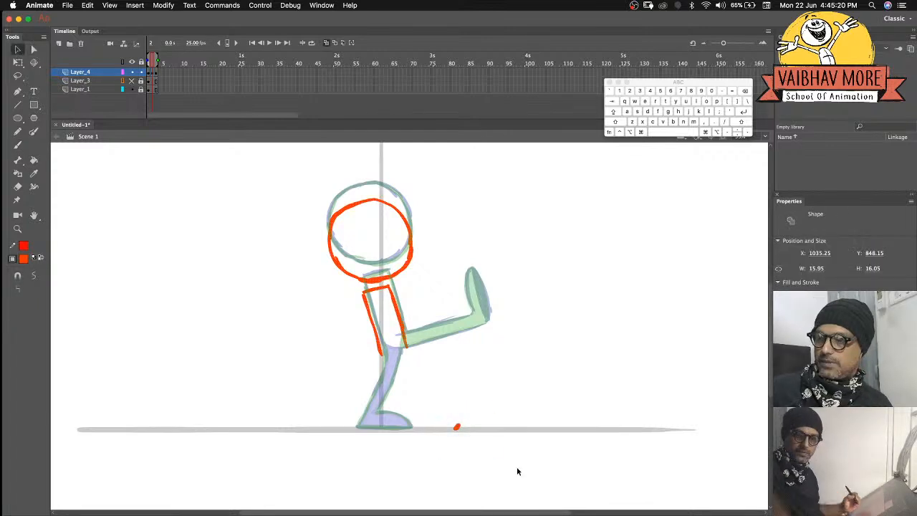
key(Delete)
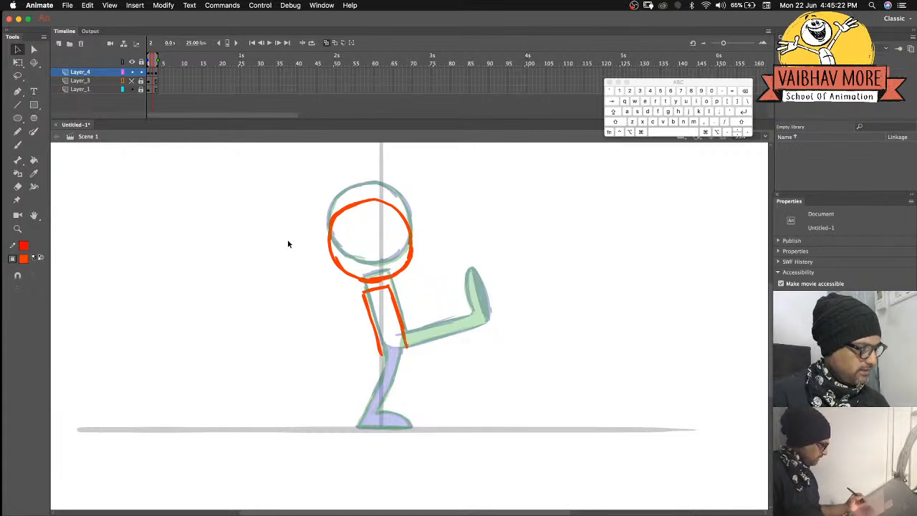
Draw the front leg reaching diagonally forward to a heel on the ground line, with a raised foot, darkened sole and joined hip.
click(326, 44)
drag(151, 61, 152, 60)
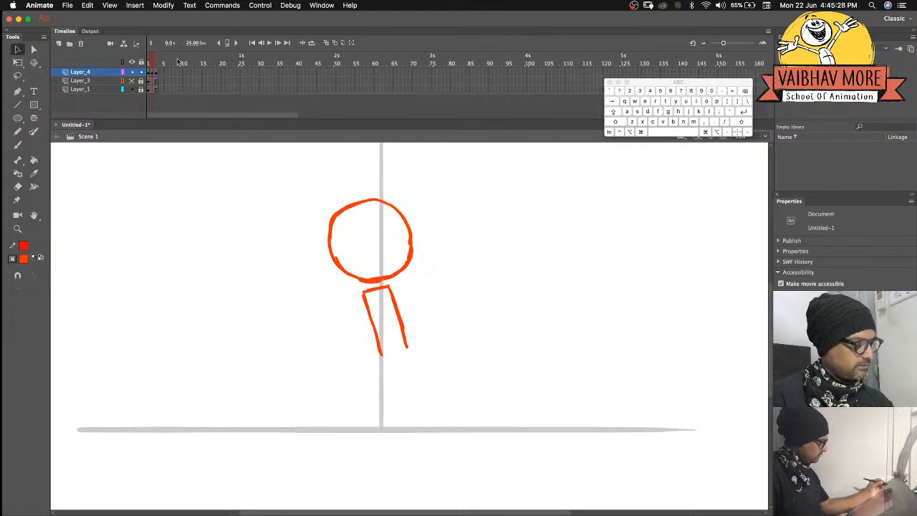
click(325, 43)
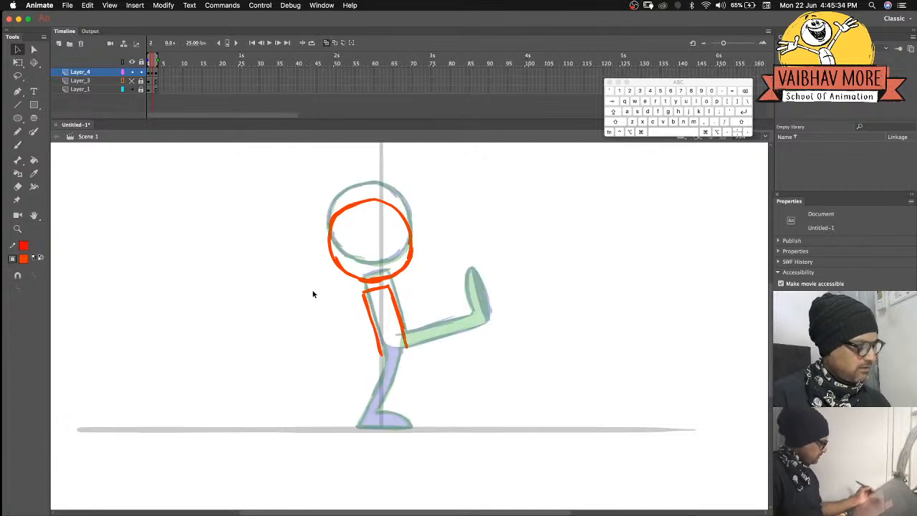
click(18, 145)
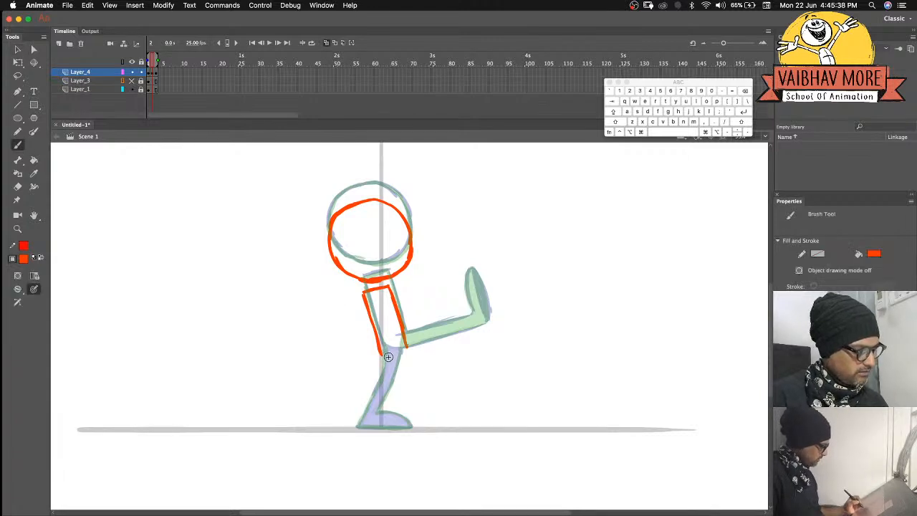
mouse_move(394, 363)
mouse_down()
mouse_move(423, 383)
mouse_move(450, 423)
mouse_up()
mouse_move(403, 353)
mouse_down()
mouse_move(456, 406)
mouse_move(443, 392)
mouse_move(450, 416)
mouse_up()
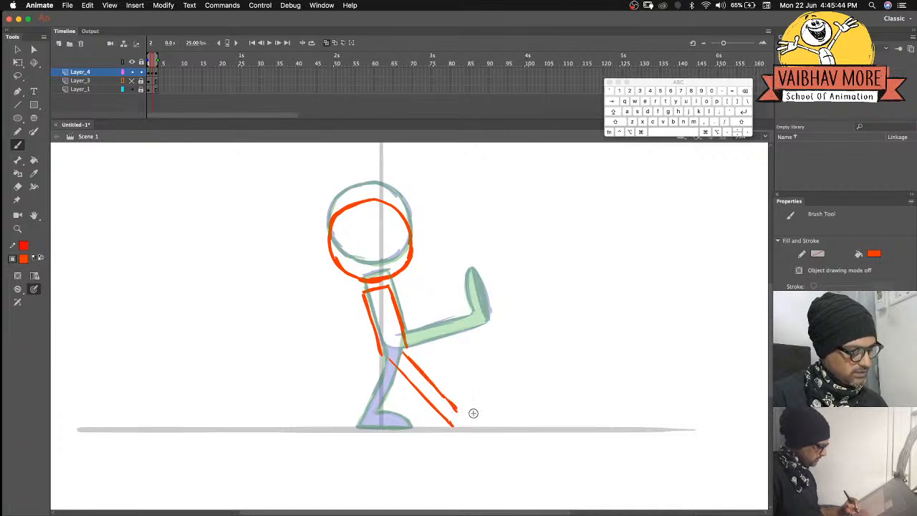
mouse_move(492, 391)
mouse_down()
mouse_move(461, 426)
mouse_move(488, 395)
mouse_move(470, 419)
mouse_up()
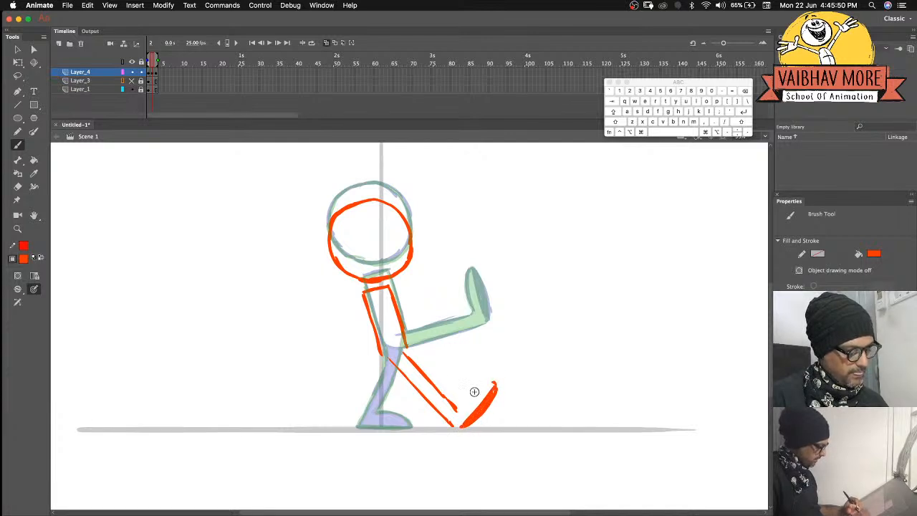
drag(491, 380, 452, 424)
drag(381, 353, 390, 360)
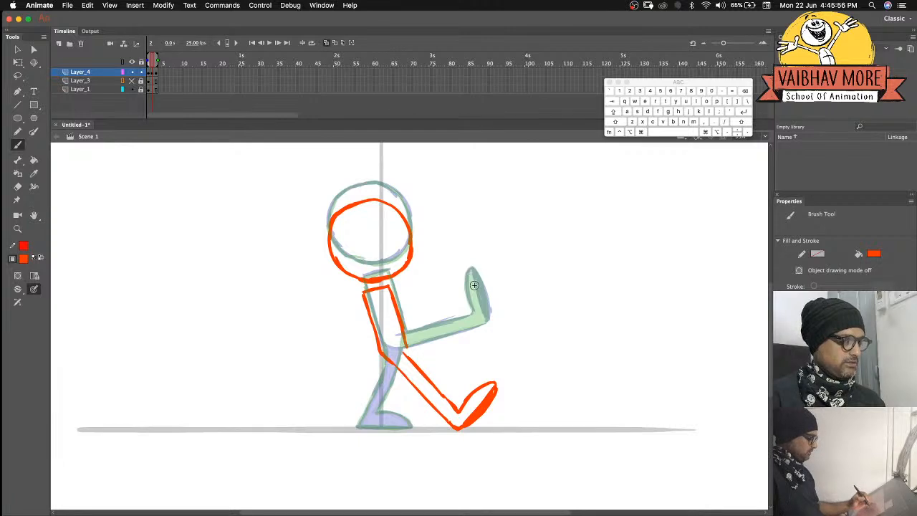
mouse_move(483, 287)
mouse_down()
mouse_move(492, 349)
mouse_move(490, 379)
mouse_up()
mouse_move(484, 304)
mouse_down()
mouse_move(480, 361)
mouse_move(467, 389)
mouse_up()
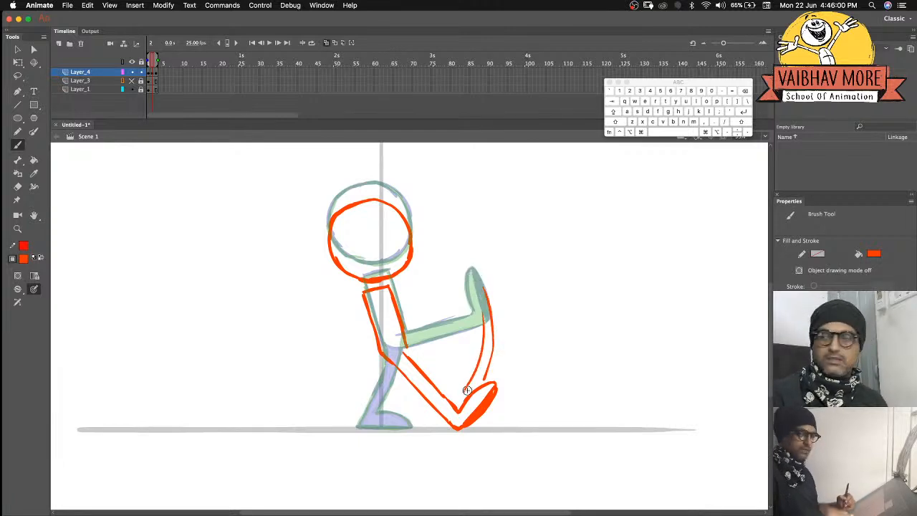
key(super+z)
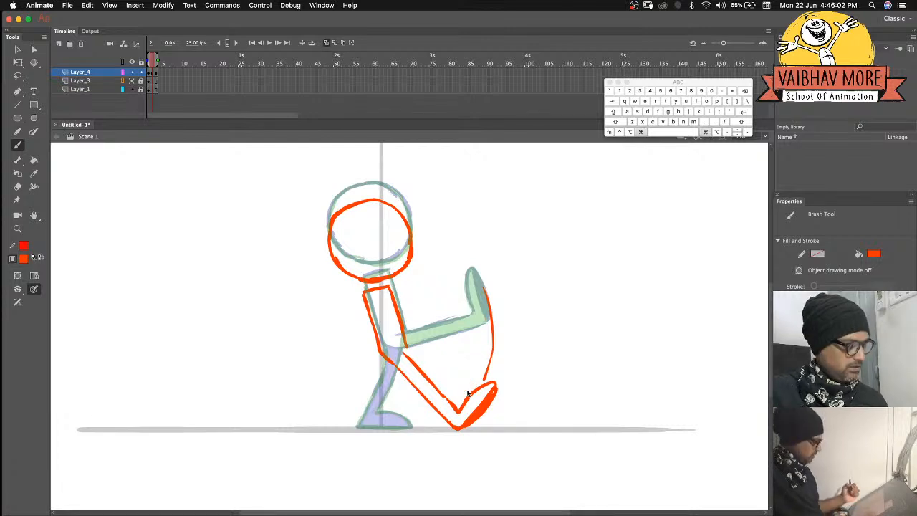
key(super+z)
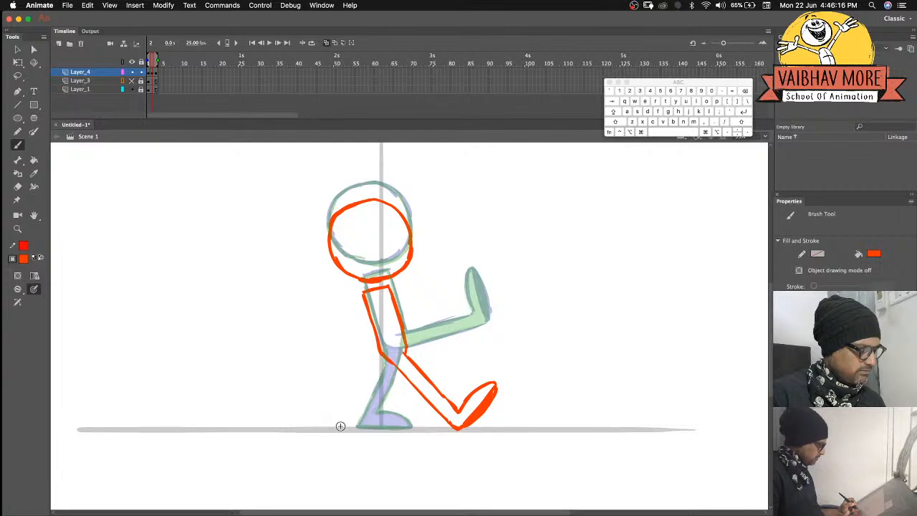
Draw the bent supporting leg behind the body on frame 2, with its foot flat on the ground line.
drag(379, 428, 329, 422)
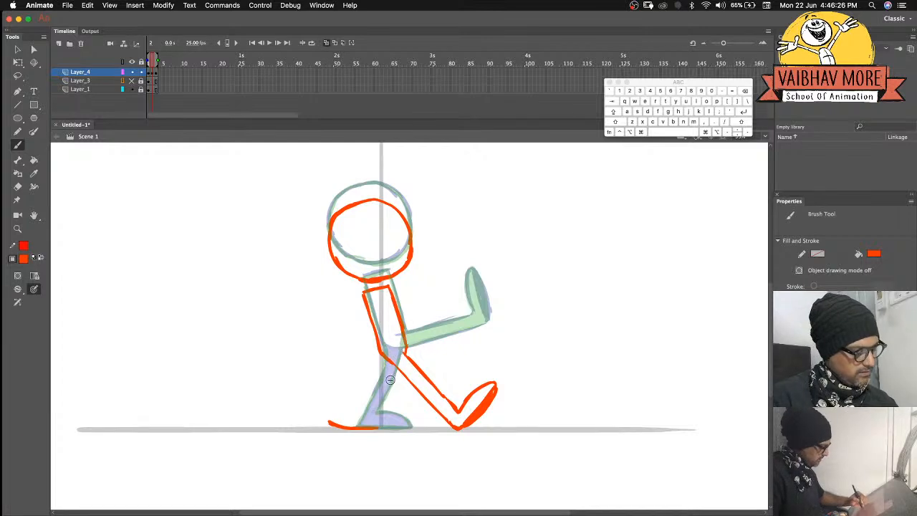
mouse_move(397, 364)
mouse_down()
mouse_move(382, 394)
mouse_move(357, 410)
mouse_move(382, 427)
mouse_move(368, 410)
mouse_up()
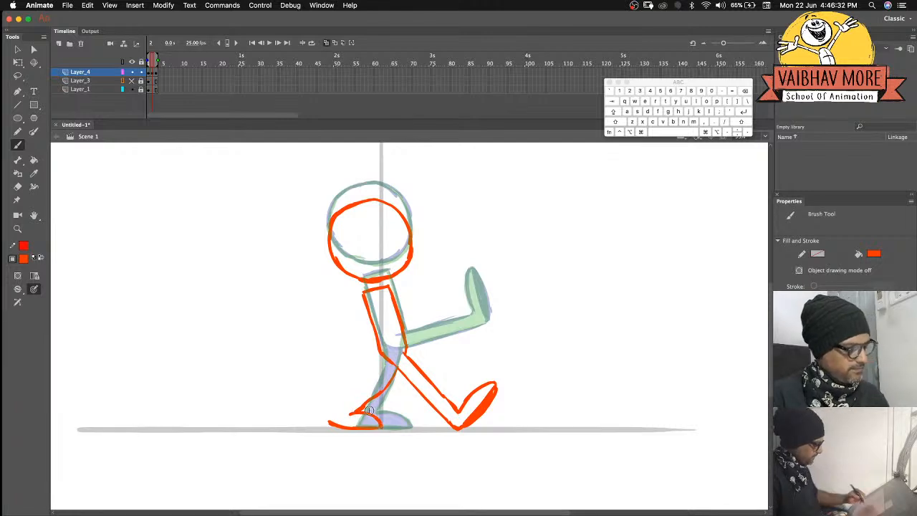
drag(382, 358, 329, 418)
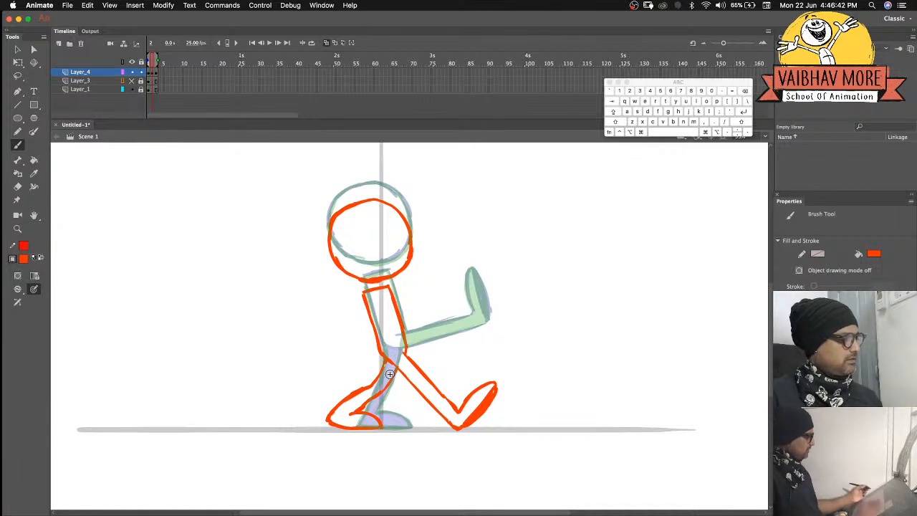
Sample the lighter grey from frame 1's supporting leg and fill the rear leg on frame 2 with it.
click(34, 160)
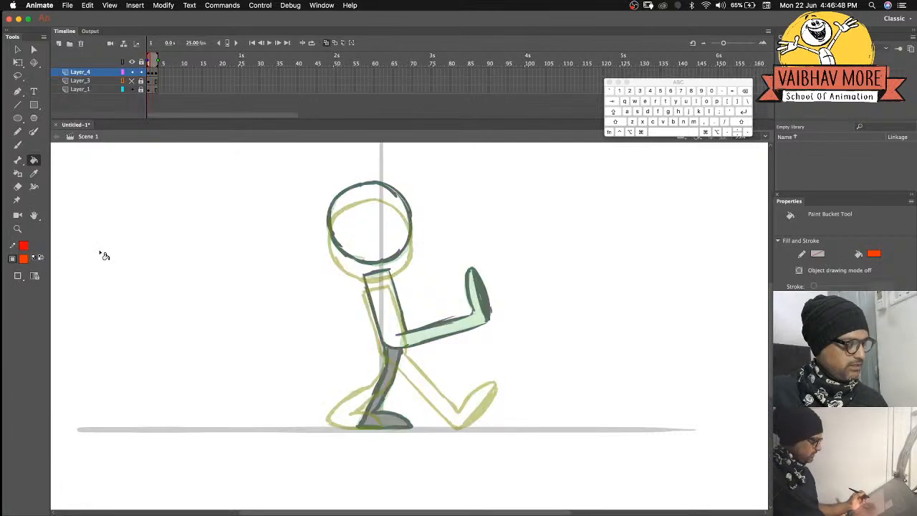
key(i)
click(394, 352)
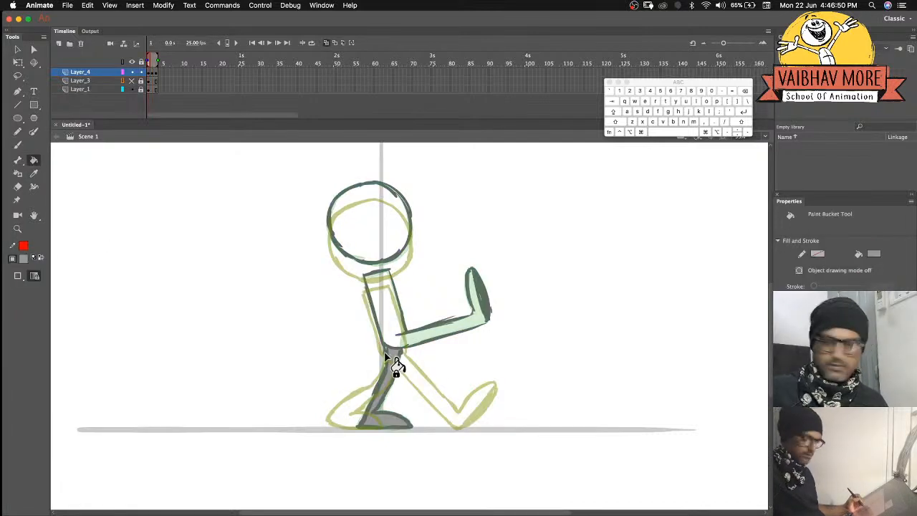
key(.)
click(354, 406)
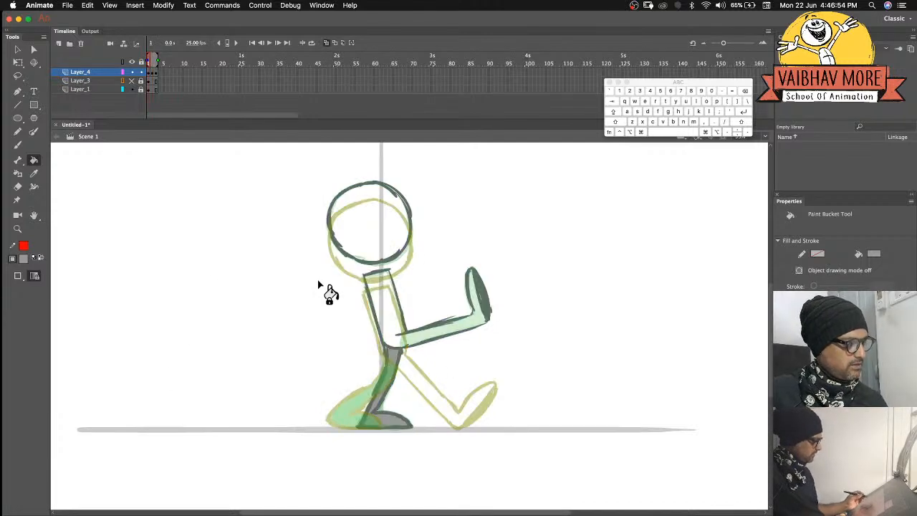
Turn off onion skinning, sample the dark grey from frame 1's head outline, and recolor frame 2's orange-red outline with it.
click(175, 109)
click(326, 43)
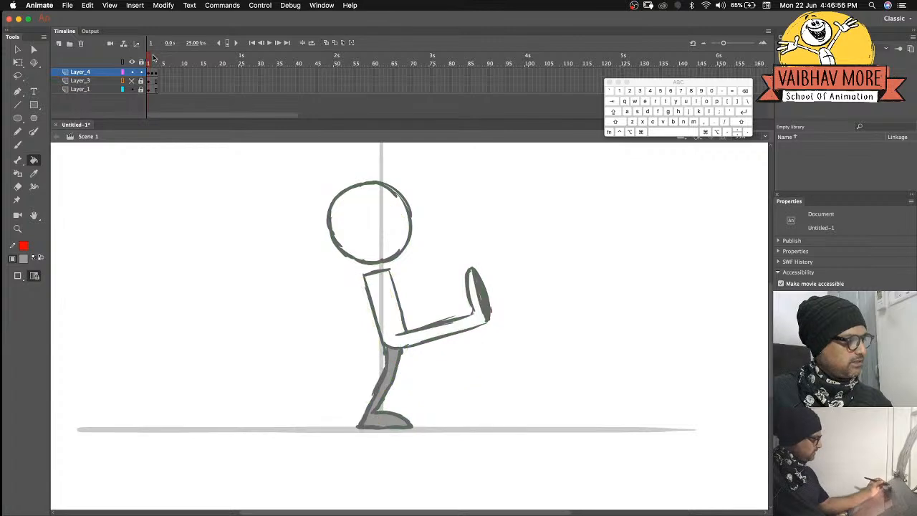
drag(151, 60, 149, 60)
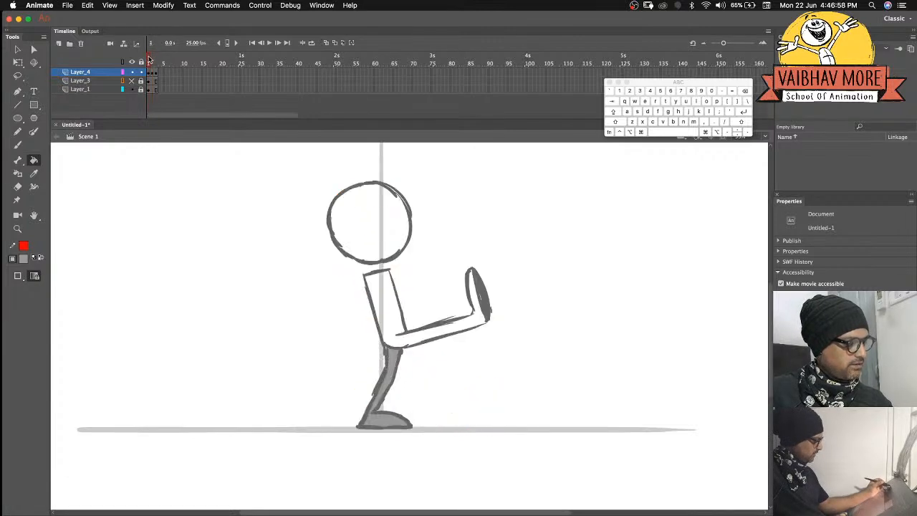
key(i)
click(331, 233)
key(period)
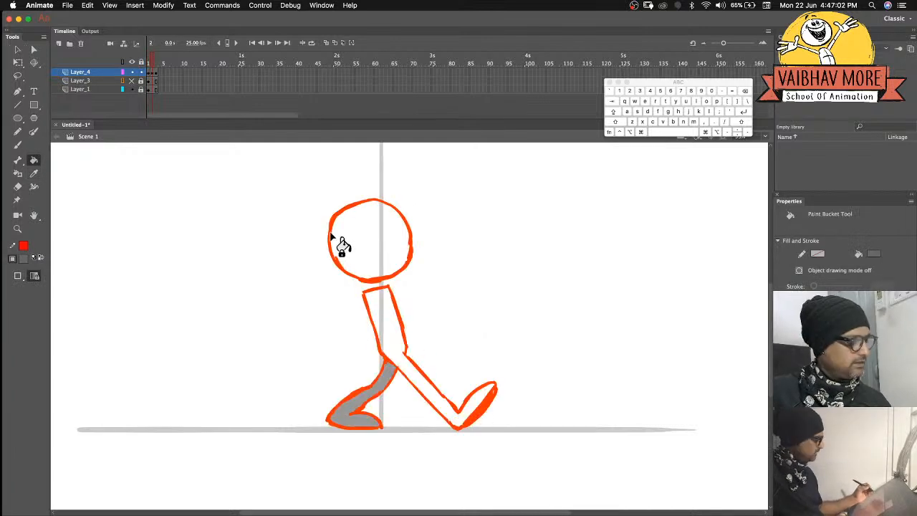
click(334, 257)
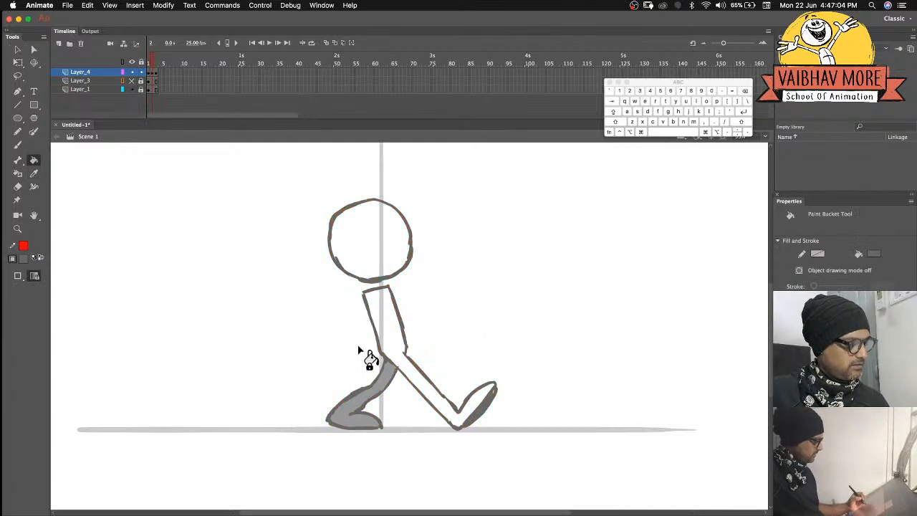
Flip back and forth through frames 1 to 3 to compare the down pose with the two contact poses.
click(150, 60)
drag(150, 59, 150, 59)
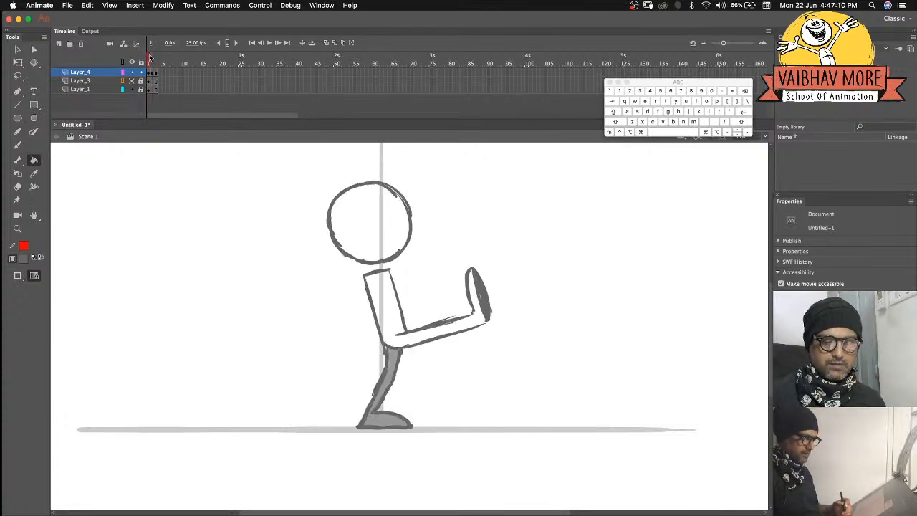
key(period)
key(period)
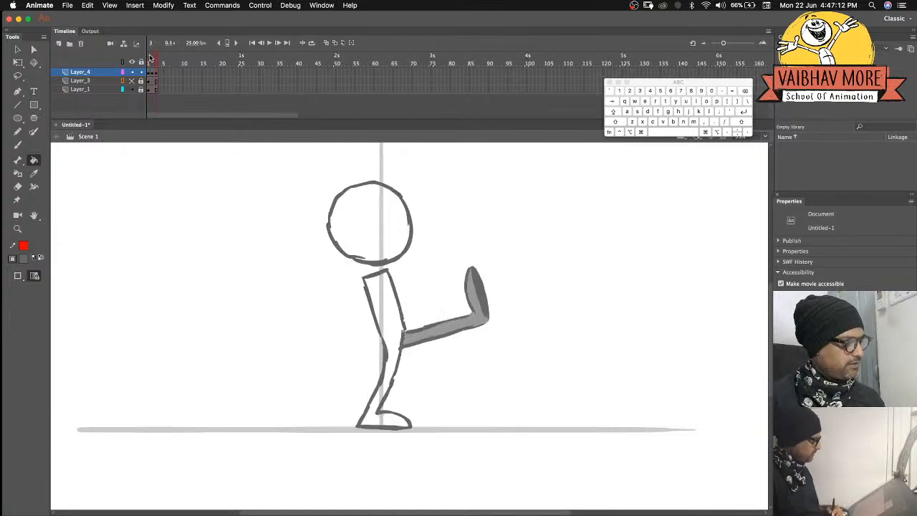
key(comma)
key(comma)
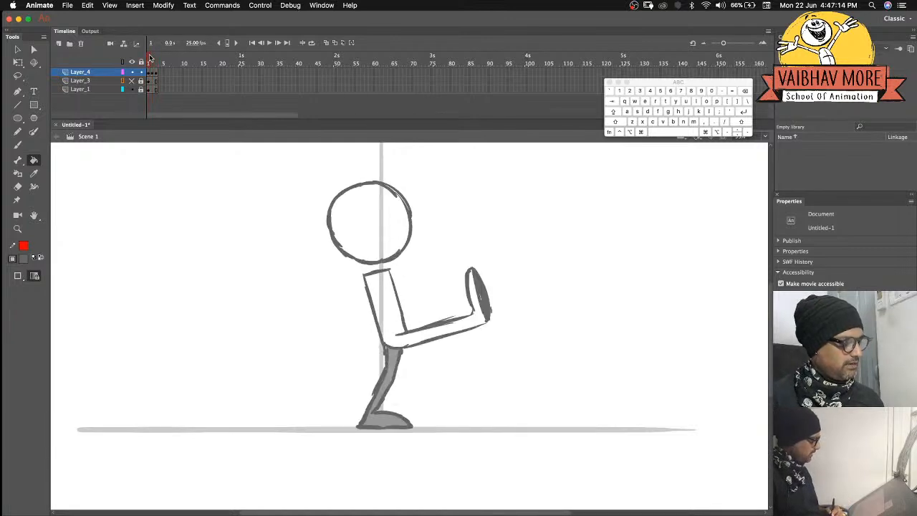
key(period)
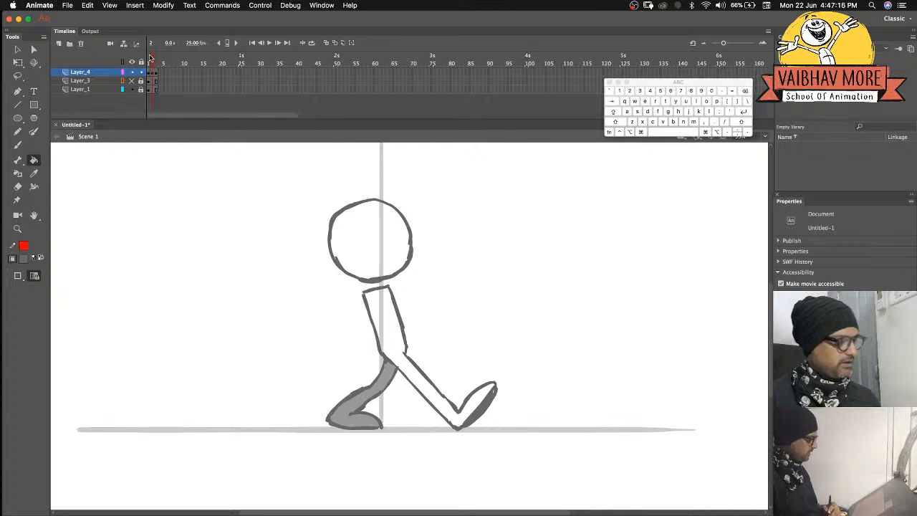
drag(152, 61, 151, 61)
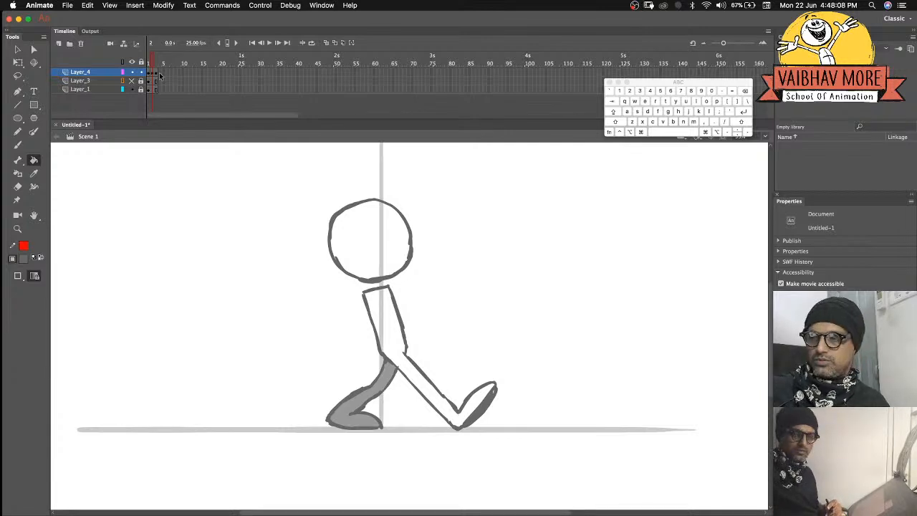
Insert an extra frame after frame 2 and make frame 3 on Layer_4 a blank keyframe, with onion skinning turned on.
key(F5)
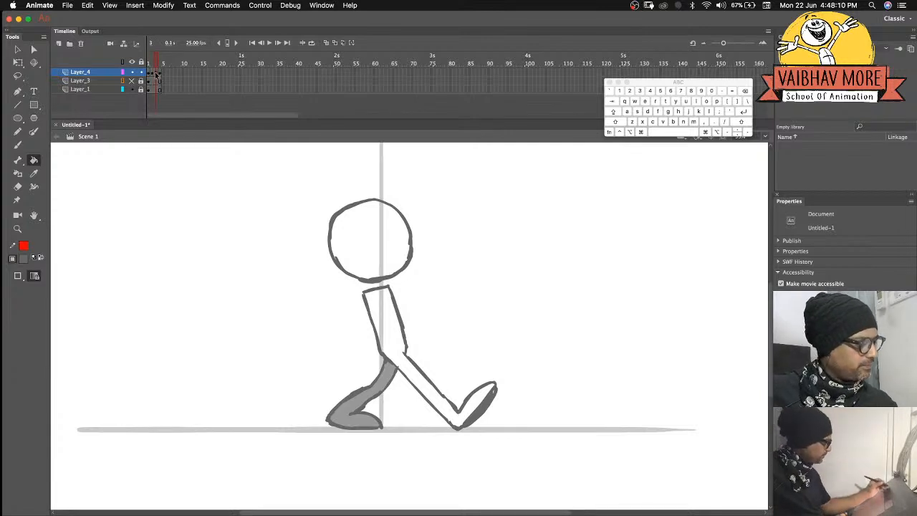
click(157, 72)
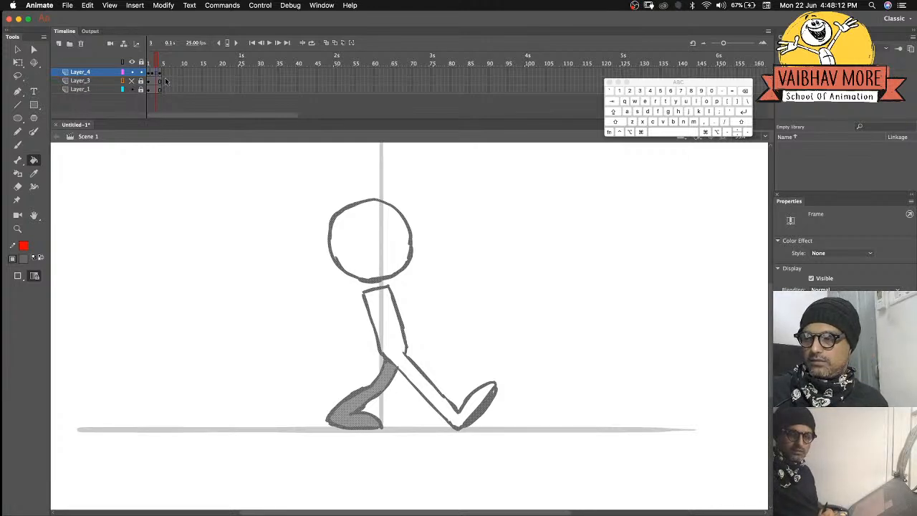
key(F7)
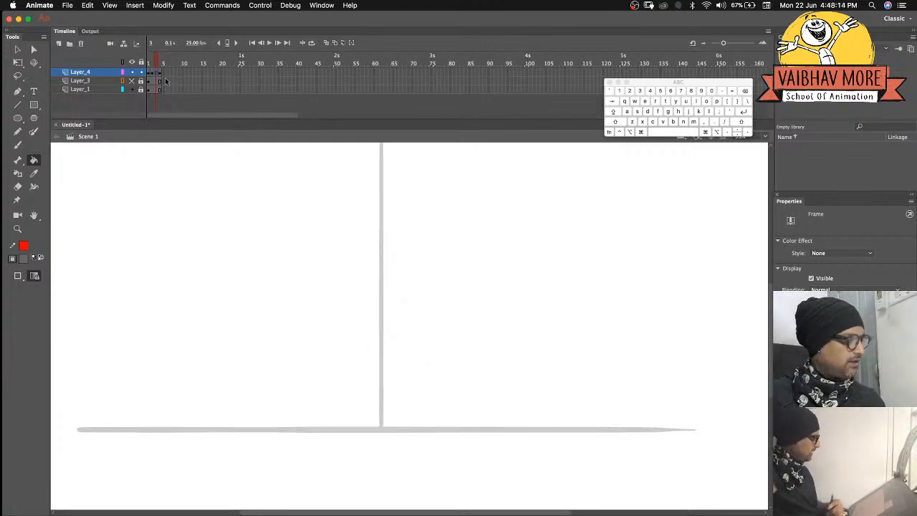
click(326, 43)
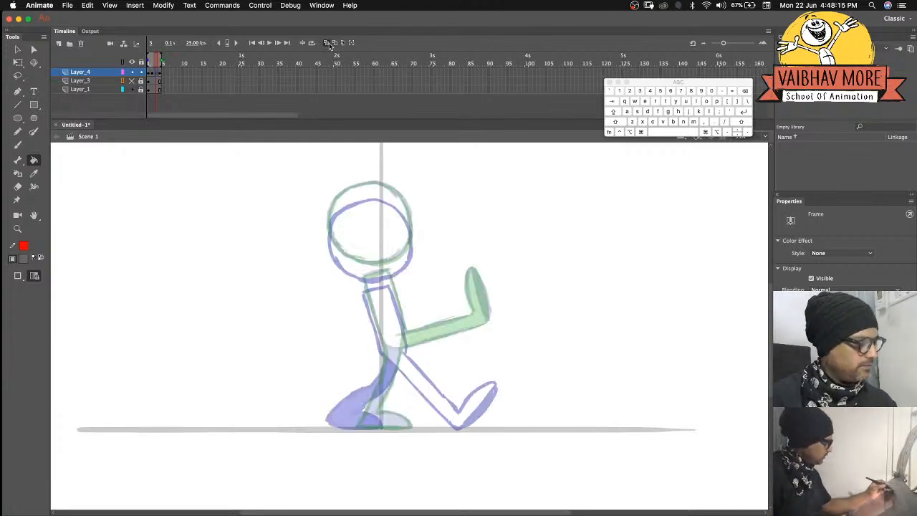
click(156, 60)
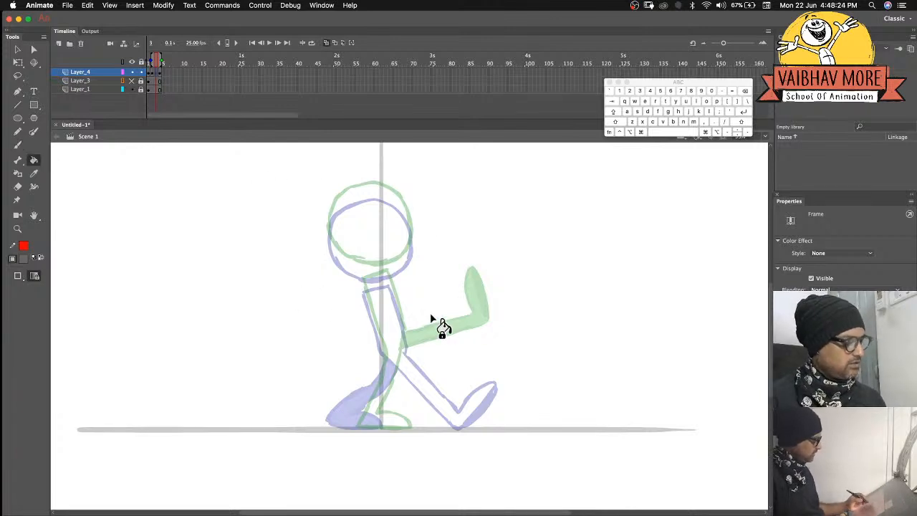
Draw a circular head on frame 3 with the Brush, tracing the head outline of the contact pose.
click(18, 144)
mouse_move(384, 184)
mouse_down()
mouse_move(351, 189)
mouse_move(331, 212)
mouse_move(328, 236)
mouse_up()
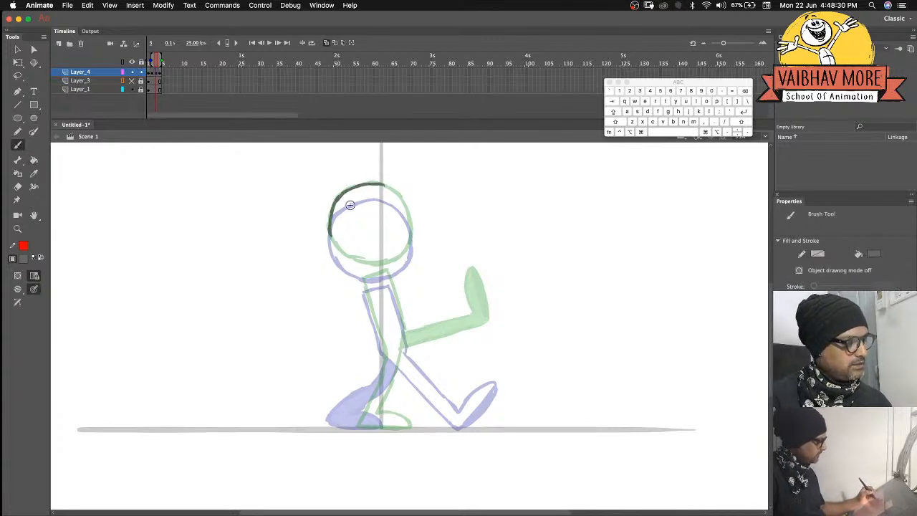
mouse_move(384, 185)
mouse_down()
mouse_move(411, 218)
mouse_move(402, 255)
mouse_move(403, 230)
mouse_move(386, 258)
mouse_move(373, 261)
mouse_move(389, 258)
mouse_move(361, 263)
mouse_move(331, 242)
mouse_up()
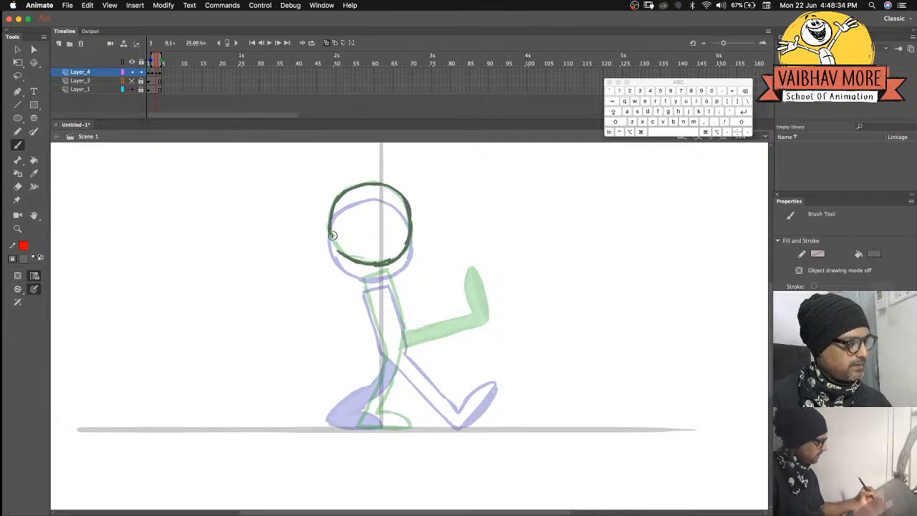
Select the new head on frame 3 and shift it straight up to Y 295.60.
click(18, 50)
drag(308, 162, 445, 282)
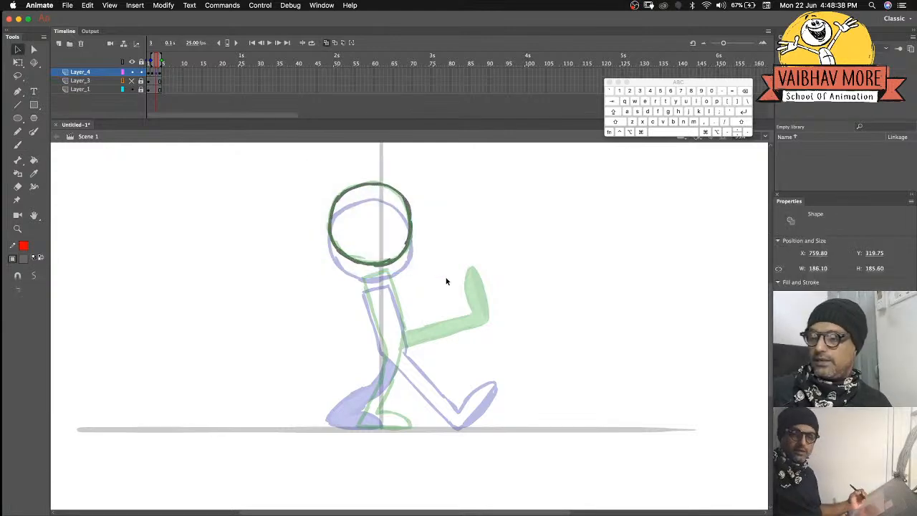
key(shift+Up)
key(shift+Up)
key(Up)
key(Up)
key(Up)
key(Up)
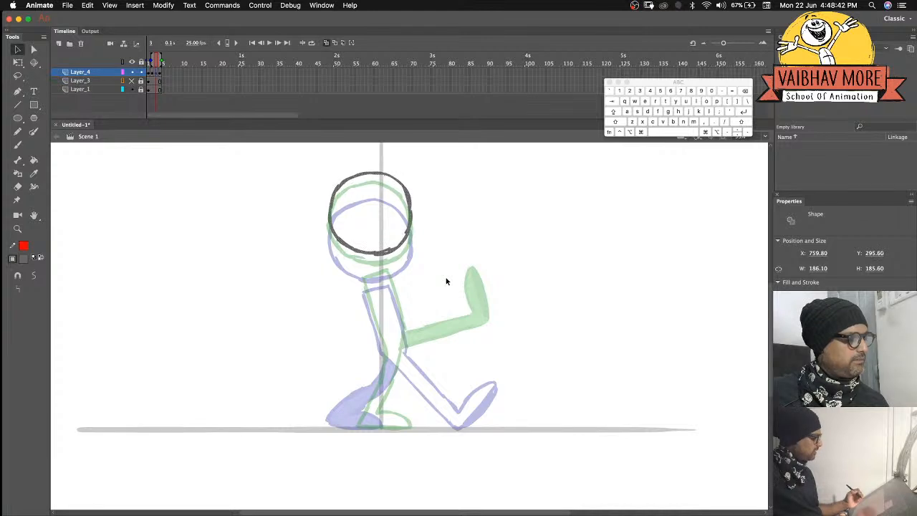
Draw the torso's top edge and two sides on frame 3, tracing the torso of the down pose.
key(b)
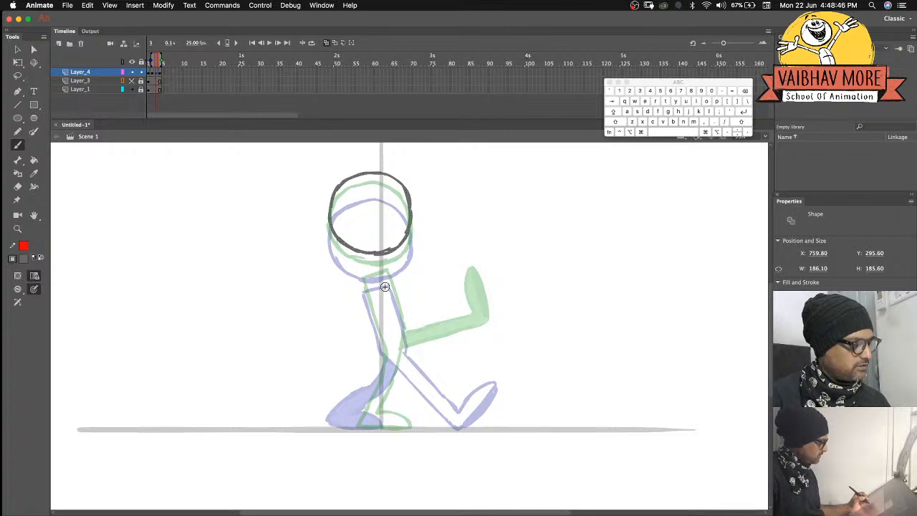
mouse_move(388, 287)
mouse_down()
mouse_move(362, 292)
mouse_move(380, 288)
mouse_move(363, 292)
mouse_move(379, 351)
mouse_up()
drag(387, 287, 406, 349)
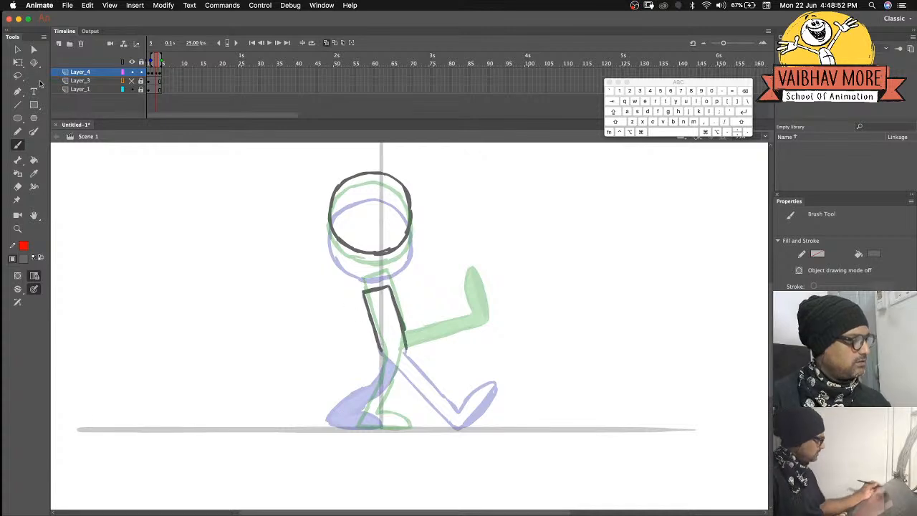
Select the new torso on frame 3 and shift it straight up to Y 493.00.
click(18, 49)
drag(340, 276, 445, 358)
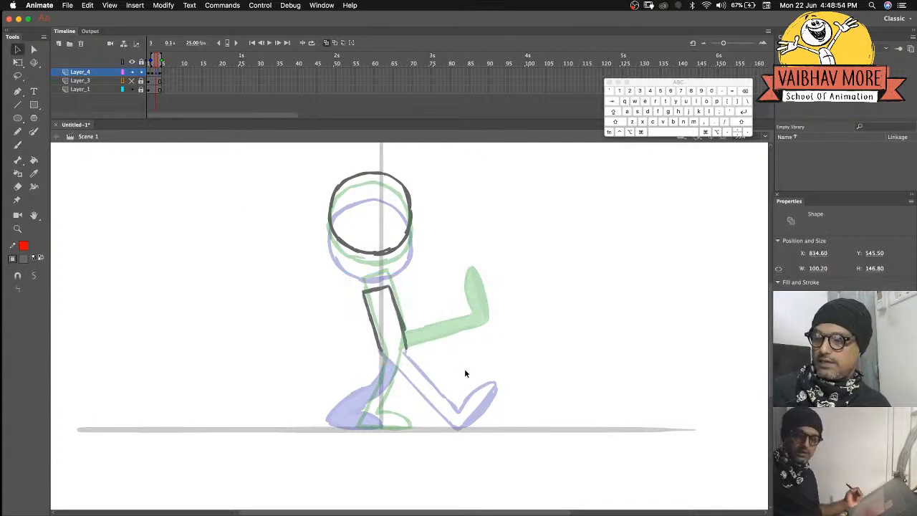
key(shift+Up)
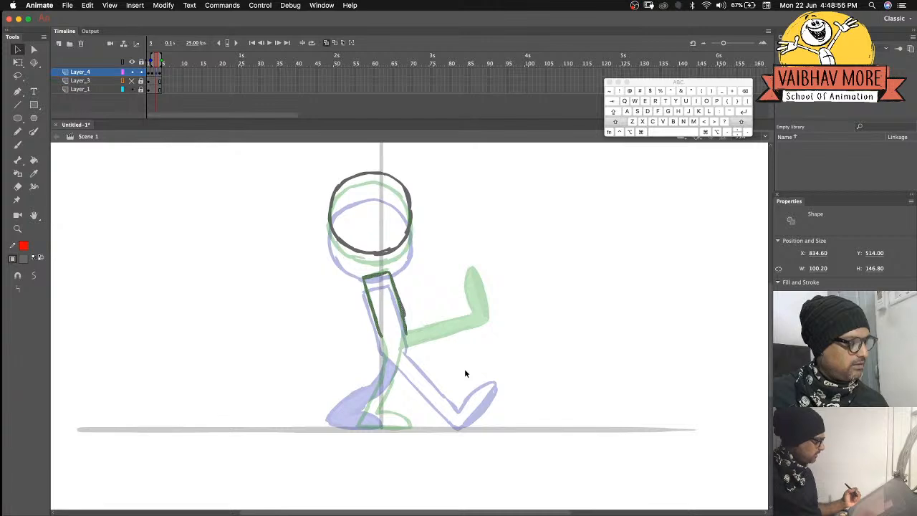
key(Up)
key(Up)
key(Up)
key(Up)
key(Up)
key(Up)
key(Up)
key(Up)
key(Up)
key(Up)
key(shift+Up)
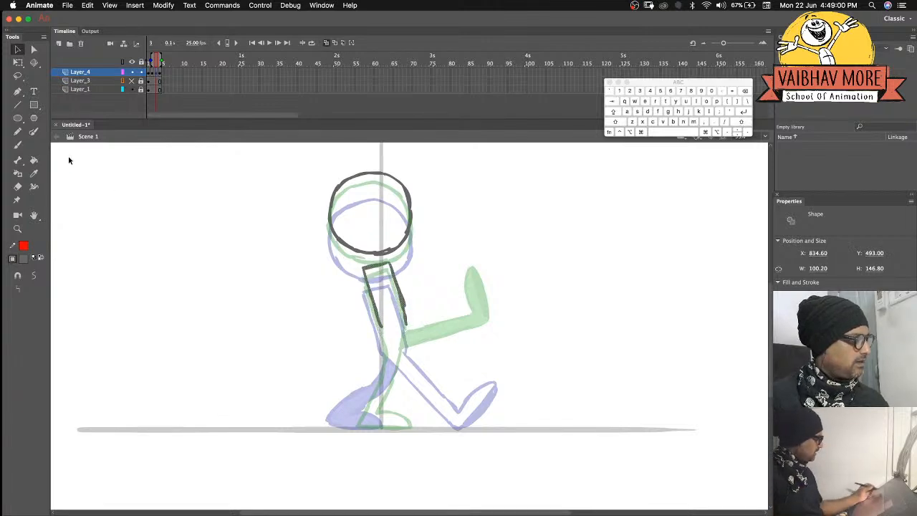
Draw the straight supporting leg with its foot flat on the ground line, and the bent passing leg with its foot lifted behind.
click(18, 144)
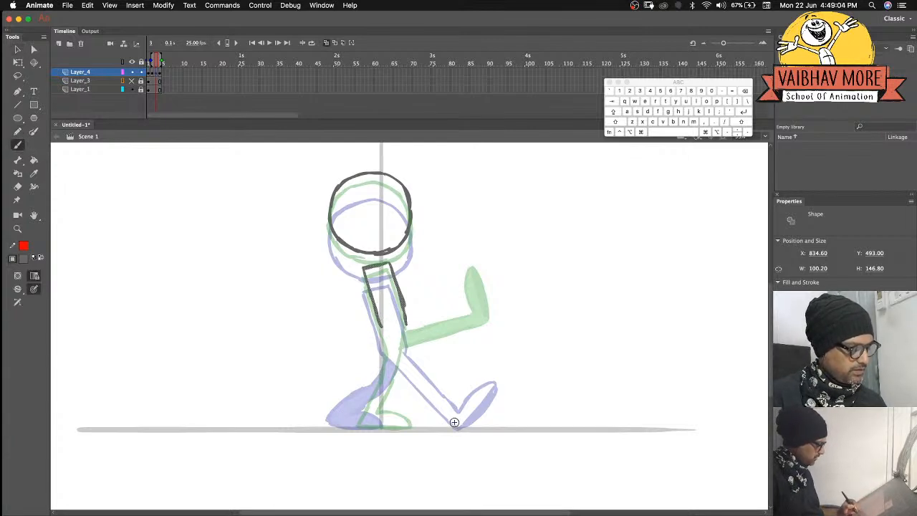
mouse_move(401, 427)
mouse_down()
mouse_move(420, 428)
mouse_move(369, 428)
mouse_up()
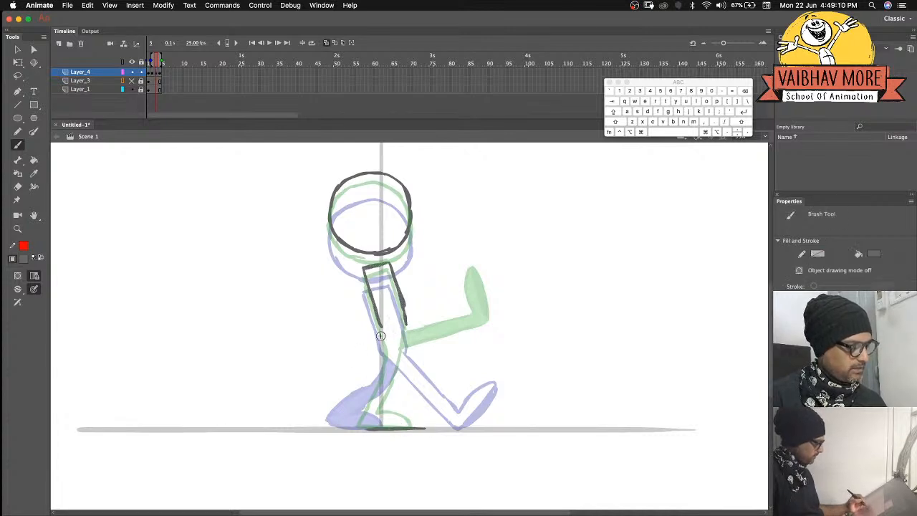
drag(380, 330, 368, 425)
drag(399, 331, 389, 389)
mouse_move(398, 356)
mouse_down()
mouse_move(388, 406)
mouse_move(423, 427)
mouse_up()
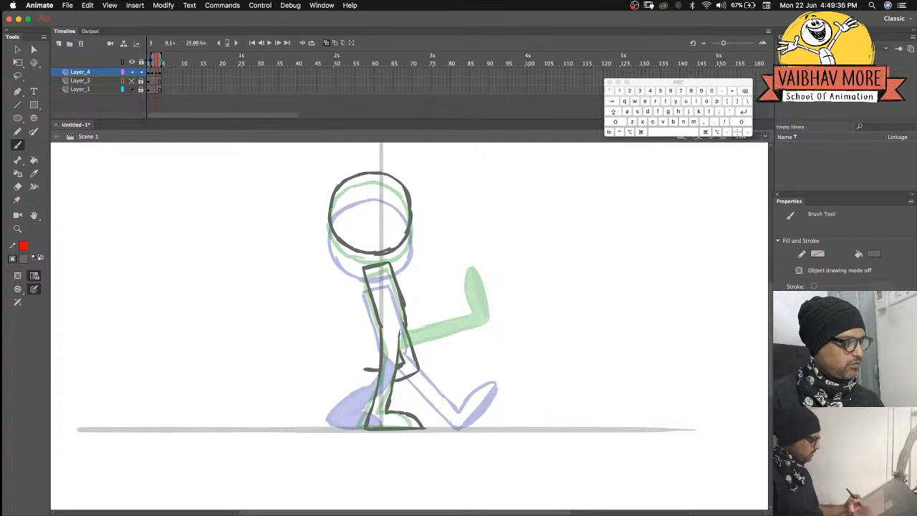
drag(358, 384, 362, 409)
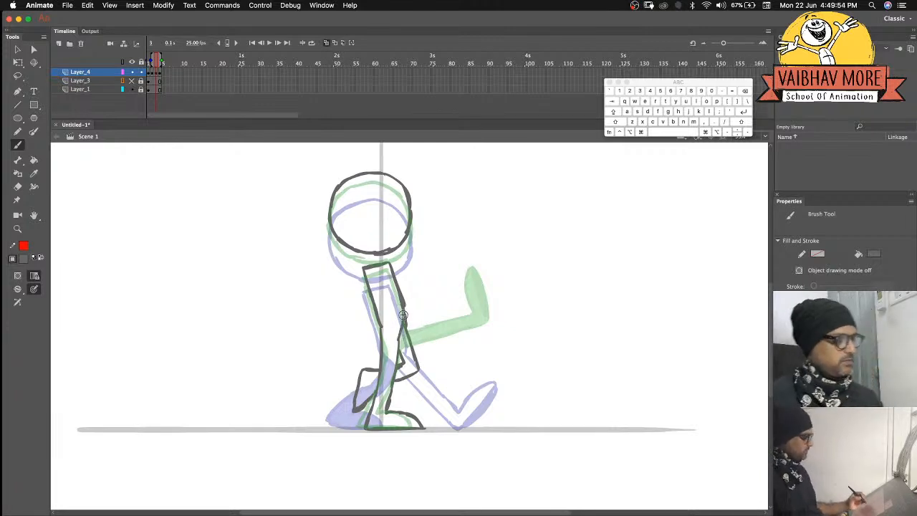
Sample the lighter grey from frame 2's rear leg and fill both visible parts of frame 3's bent passing leg with it.
key(comma)
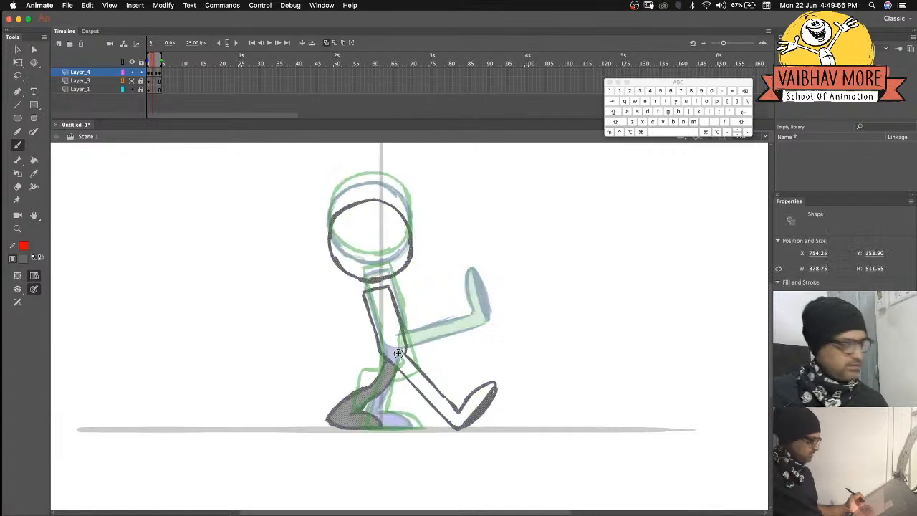
click(129, 112)
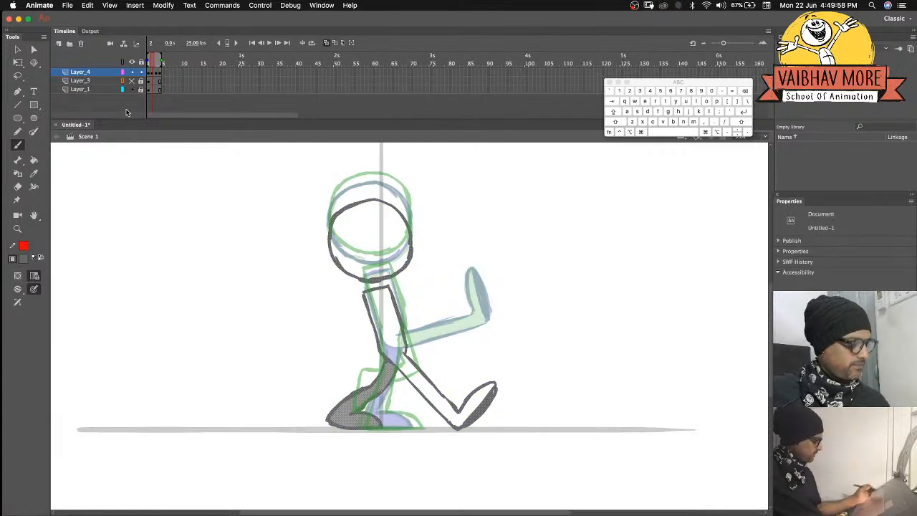
key(v)
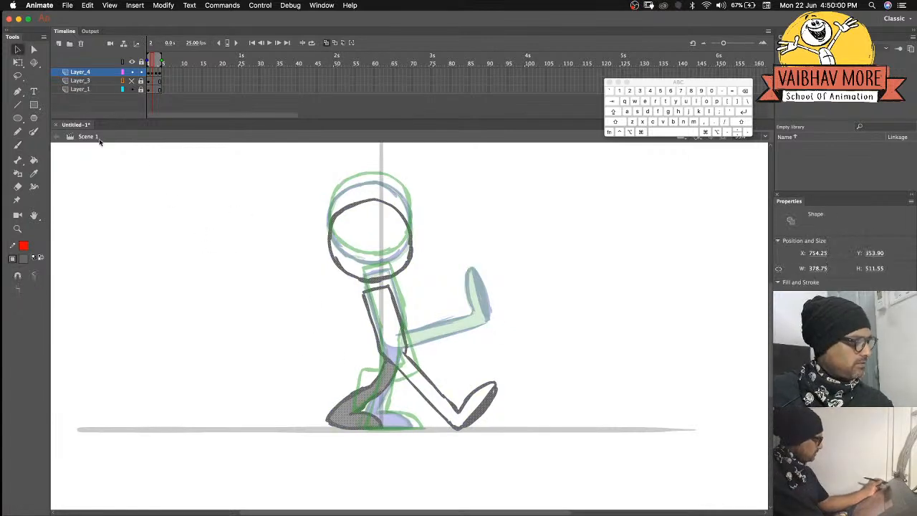
key(i)
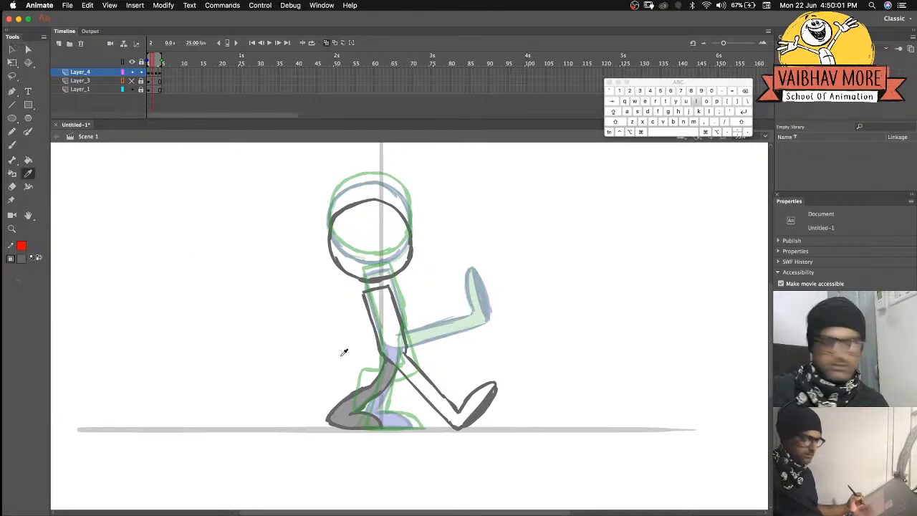
click(350, 407)
key(.)
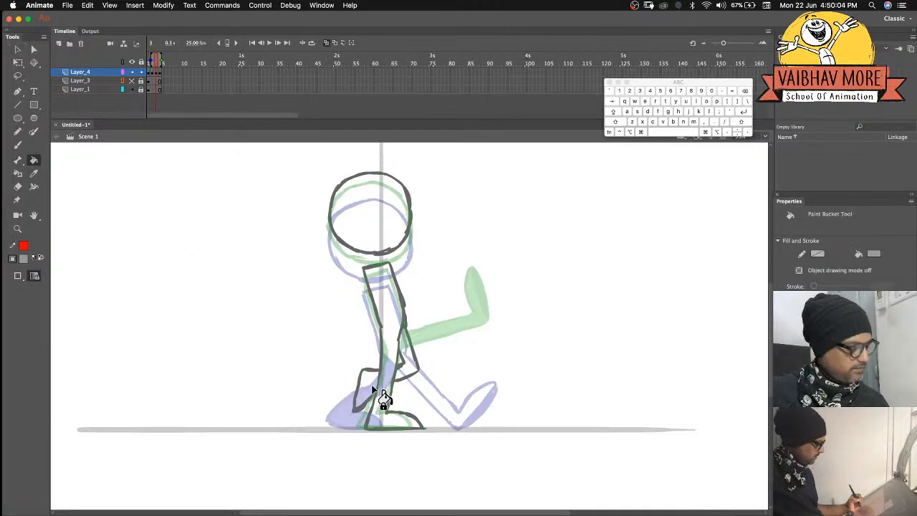
click(403, 366)
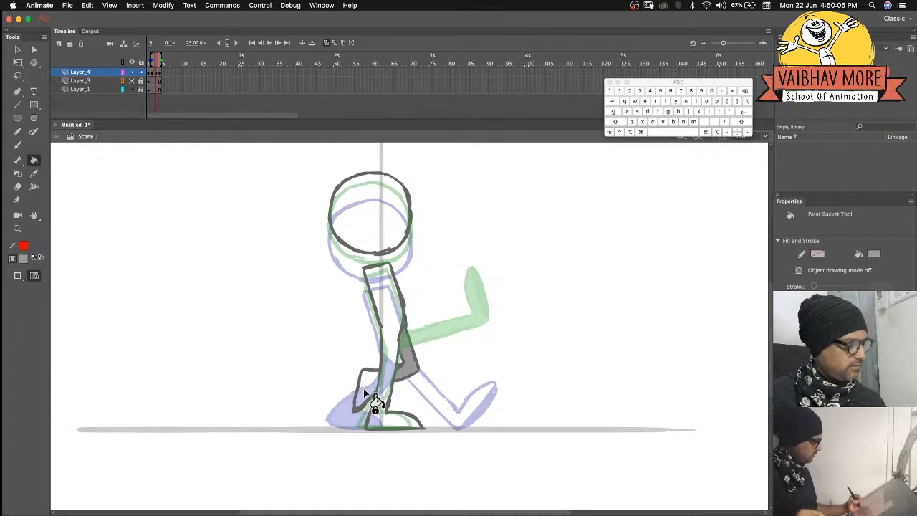
click(18, 276)
click(62, 291)
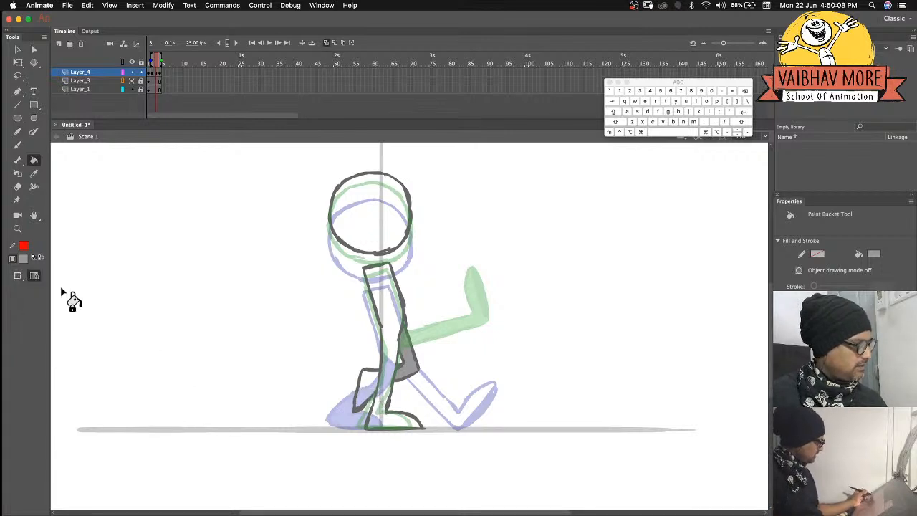
click(369, 392)
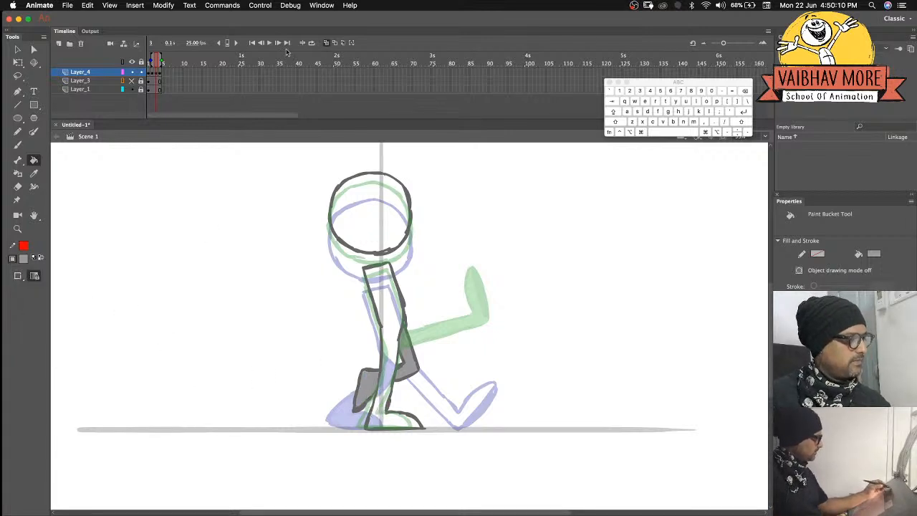
Turn off onion skinning and compare the poses on frames 1 to 4.
click(325, 43)
click(148, 61)
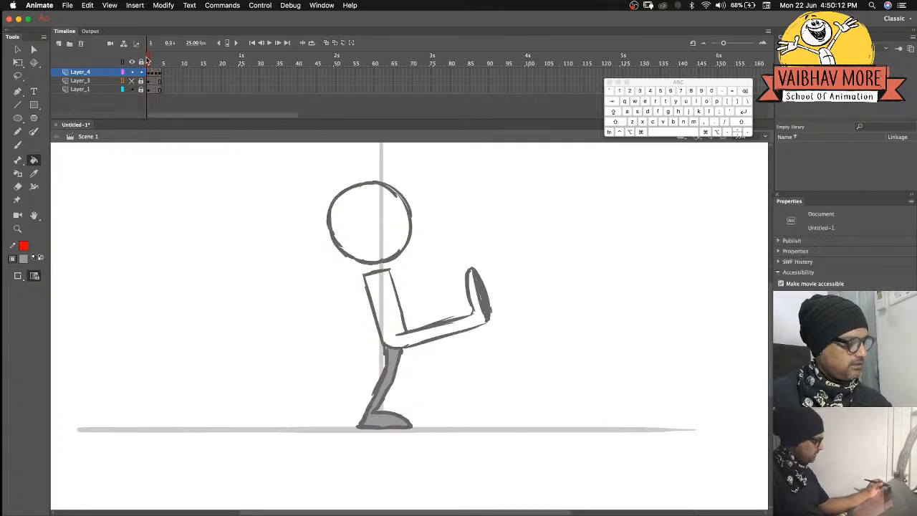
click(161, 63)
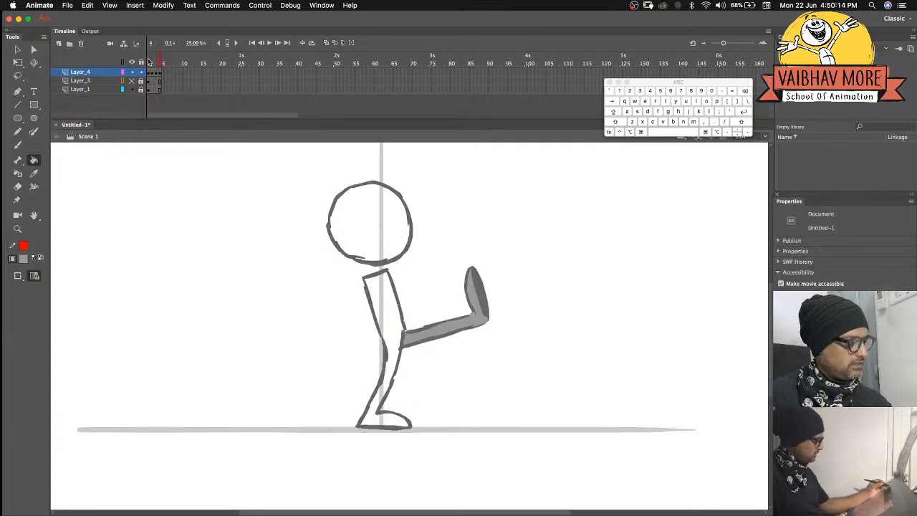
click(149, 62)
click(152, 62)
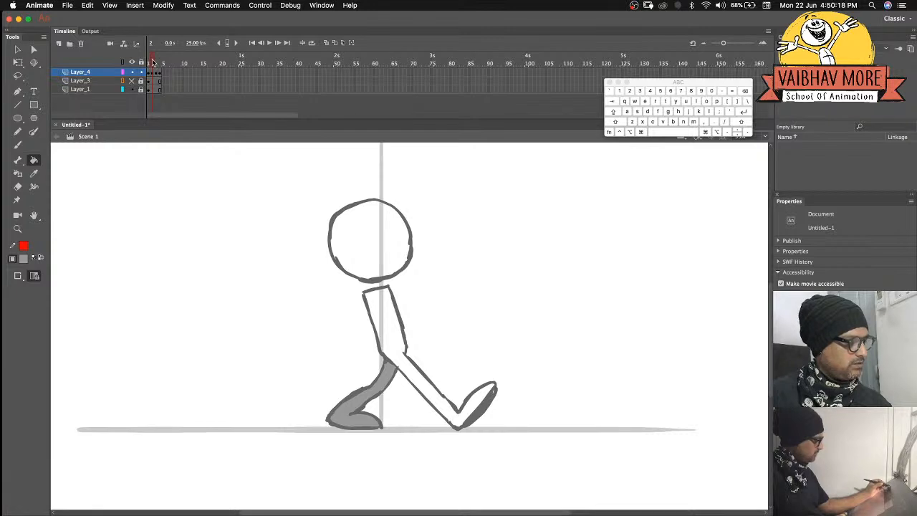
click(157, 62)
click(160, 63)
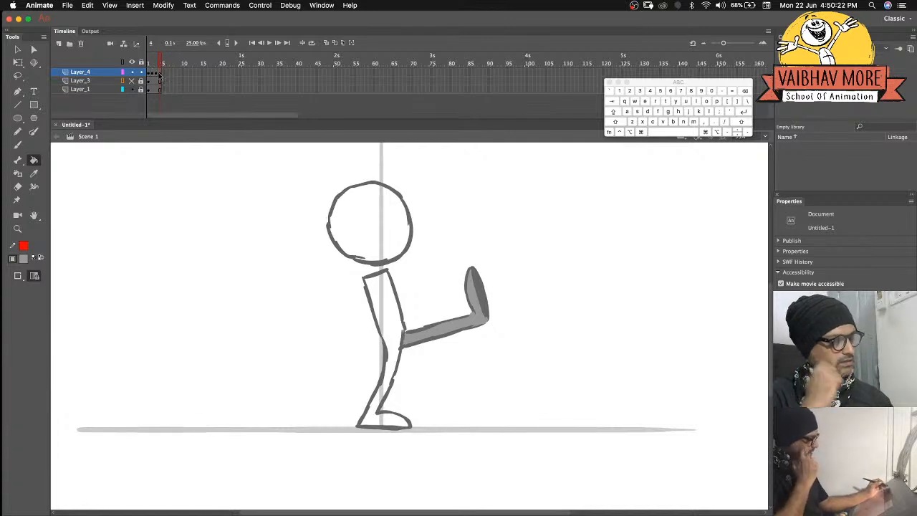
mouse_move(160, 62)
mouse_down()
mouse_move(149, 61)
mouse_move(162, 60)
mouse_up()
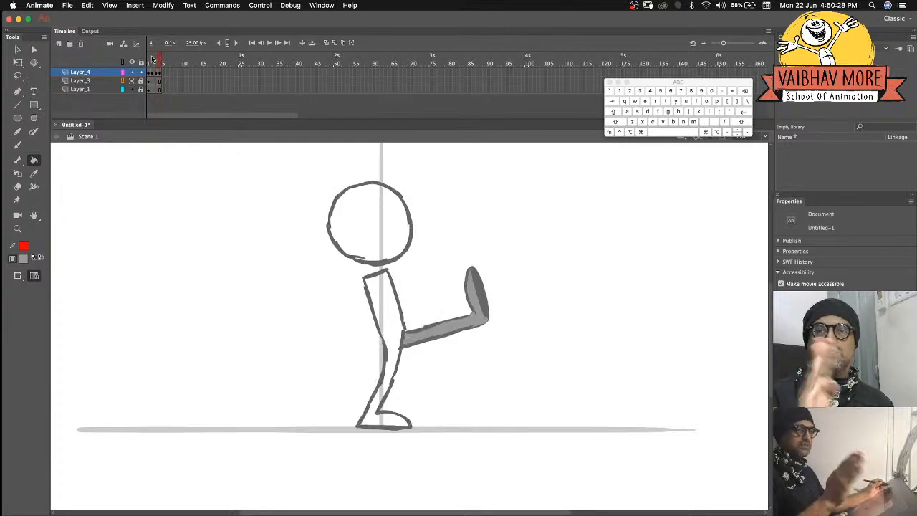
drag(151, 60, 156, 62)
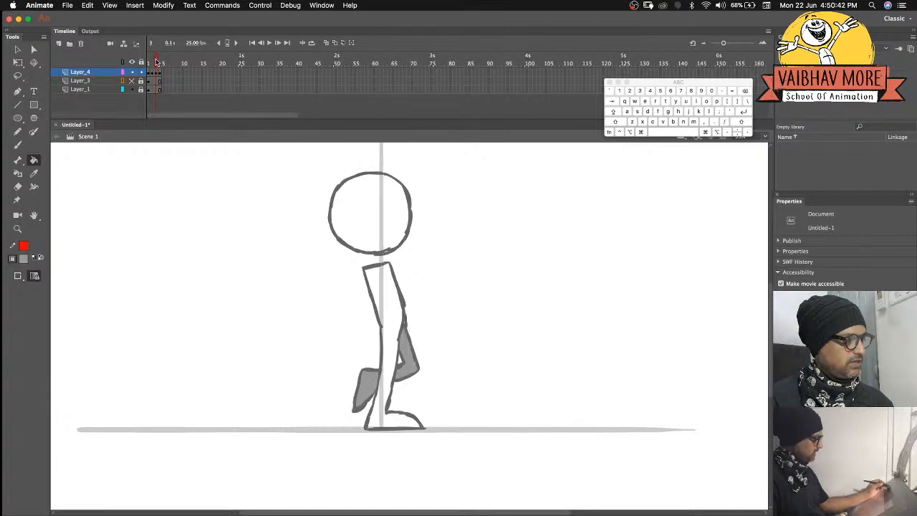
Insert a blank keyframe at frame 3 between the down and passing poses, with onion skinning limited to the neighbouring frames.
drag(154, 63, 156, 63)
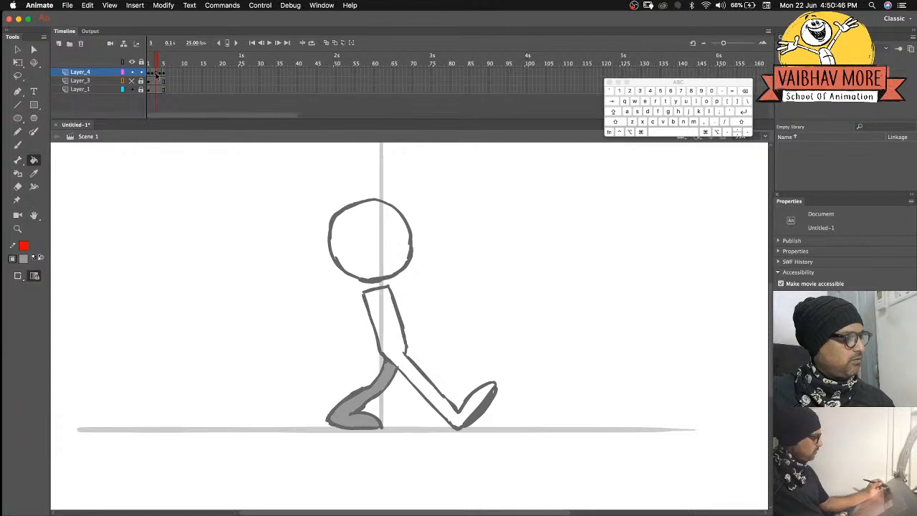
key(F7)
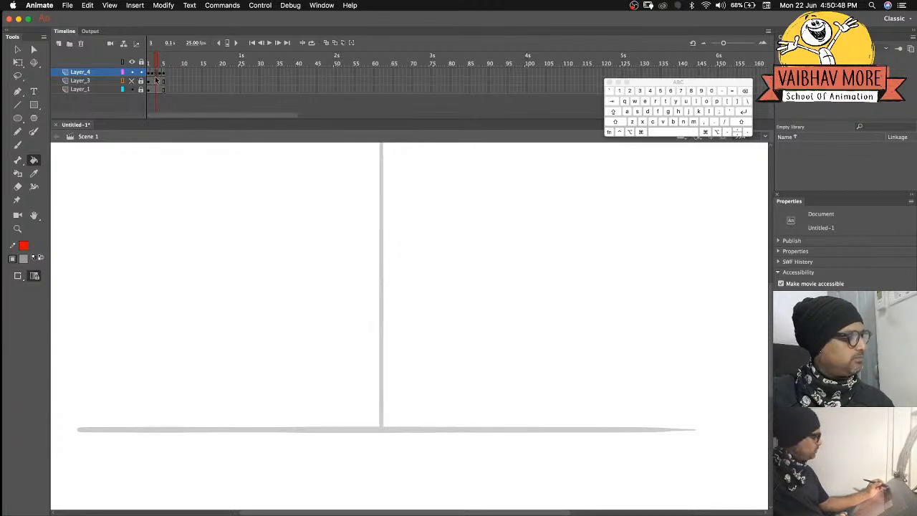
click(326, 43)
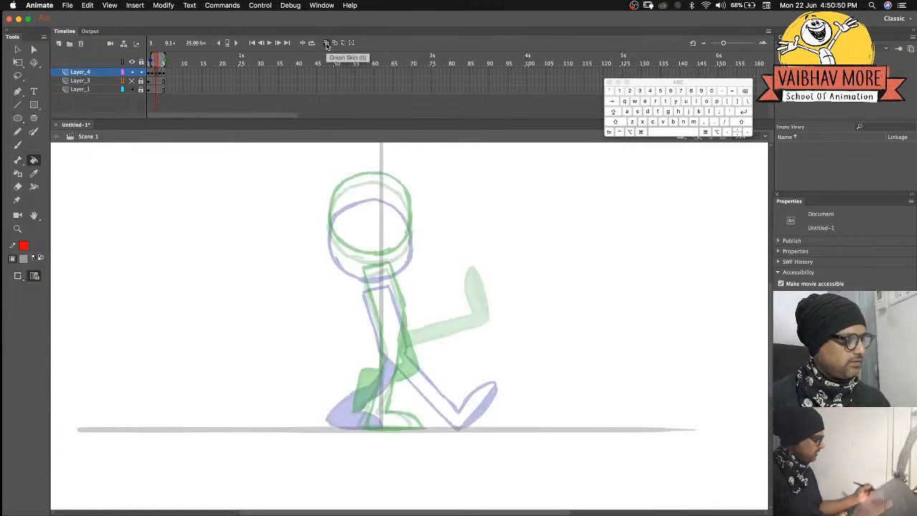
drag(163, 57, 162, 57)
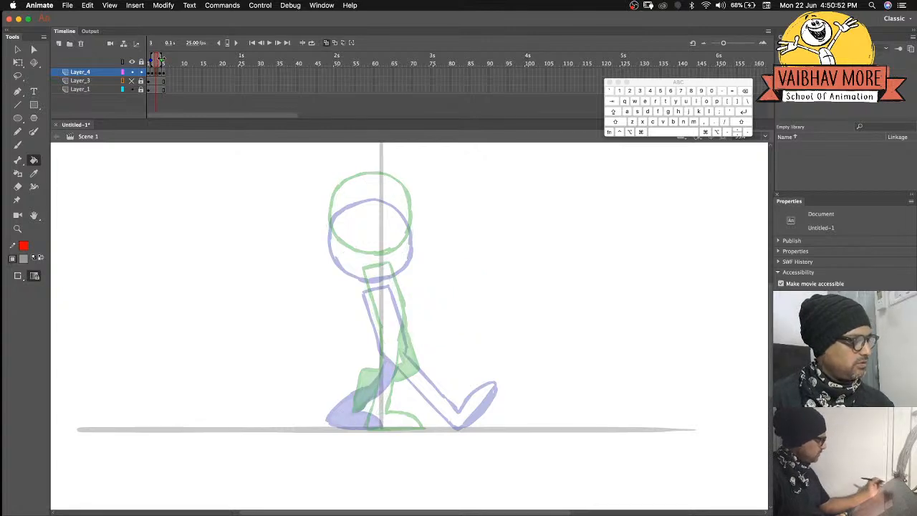
Draw the head circle on the new frame 3 with the Brush tool, tracing the passing pose's head.
click(17, 146)
mouse_move(393, 179)
mouse_down()
mouse_move(352, 181)
mouse_move(331, 218)
mouse_up()
mouse_move(362, 174)
mouse_down()
mouse_move(385, 174)
mouse_move(411, 209)
mouse_move(392, 251)
mouse_move(360, 252)
mouse_up()
mouse_move(332, 199)
mouse_down()
mouse_move(342, 245)
mouse_move(369, 253)
mouse_up()
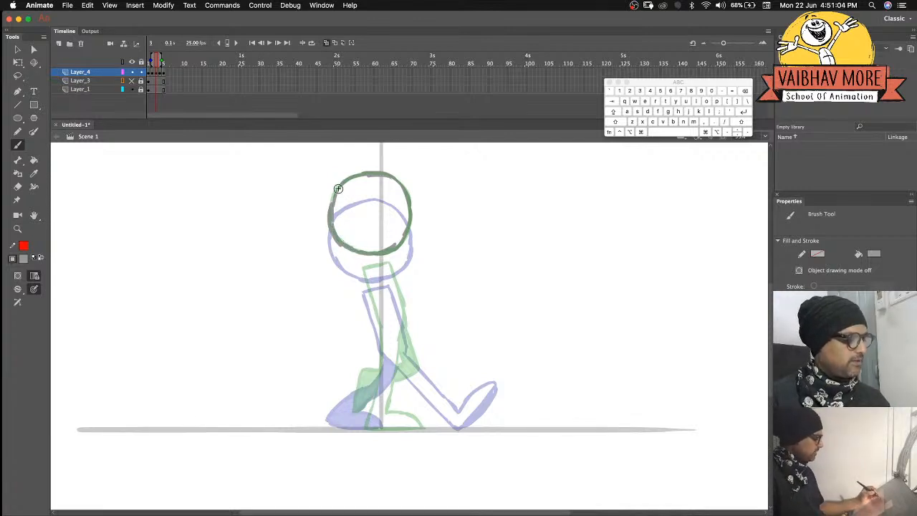
Select the new head on frame 3 and shift it straight down to Y 399.30, below the down pose's head.
key(v)
drag(309, 163, 428, 269)
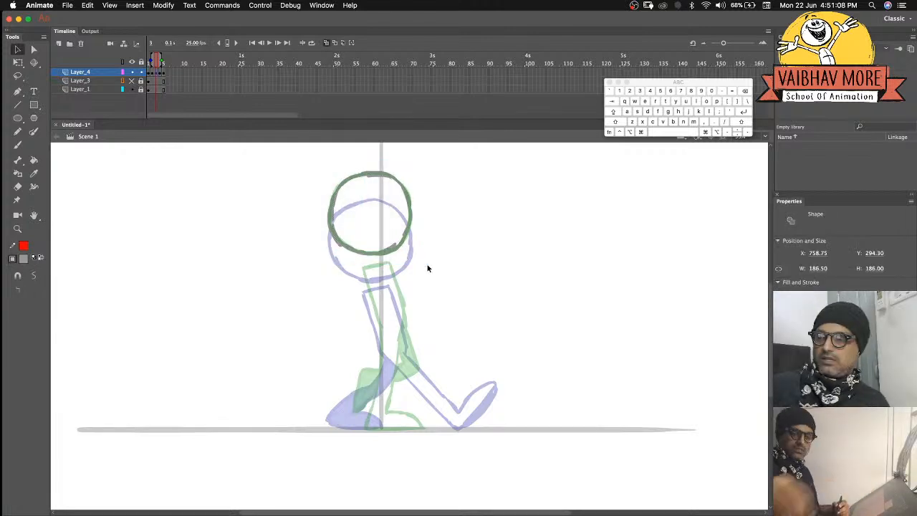
key(shift+Down)
key(shift+Down)
key(shift+Down)
key(shift+Down)
key(shift+Down)
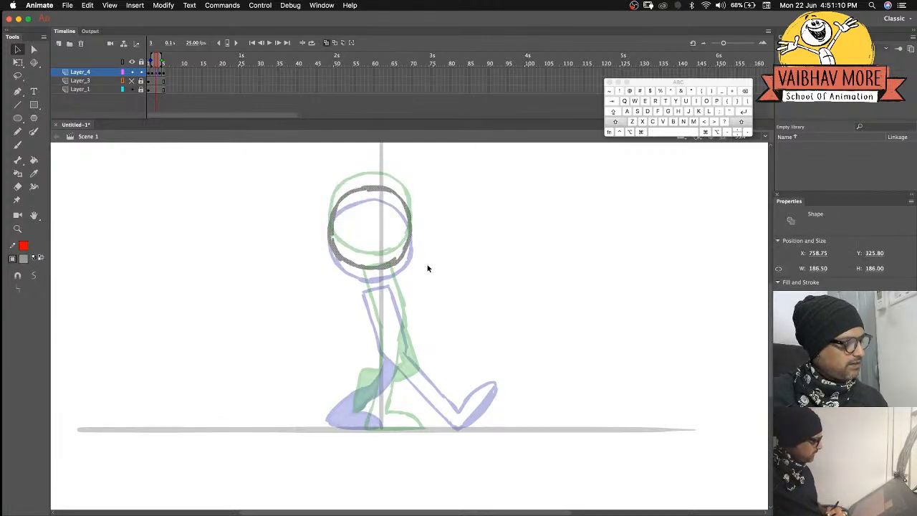
key(shift+Down)
key(shift+Down)
key(shift+Down)
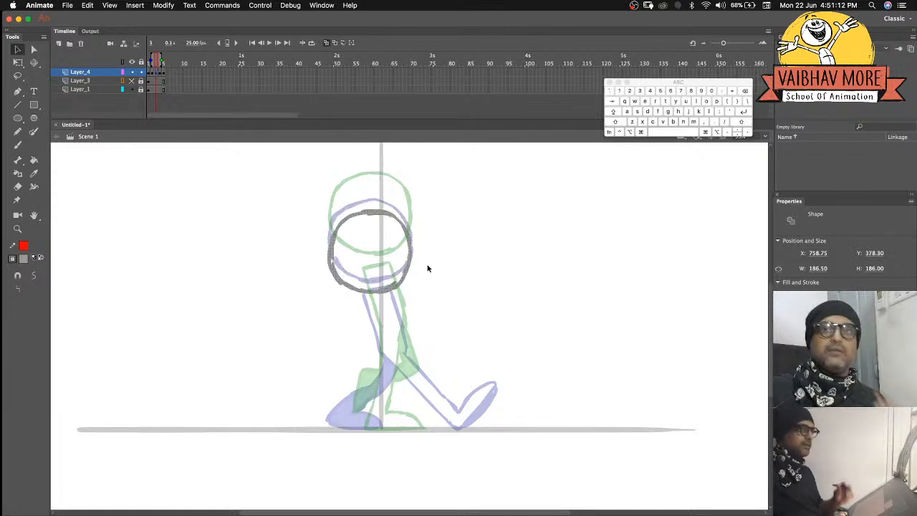
key(shift+Down)
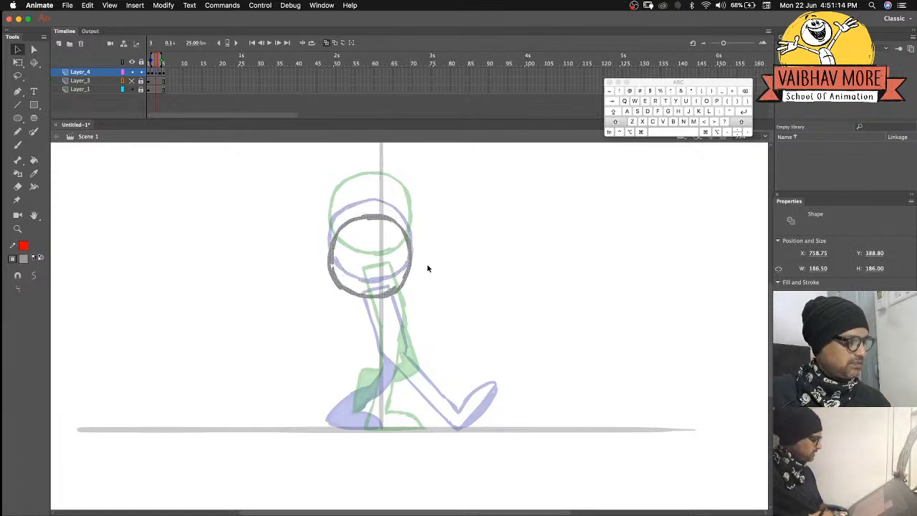
key(shift+Down)
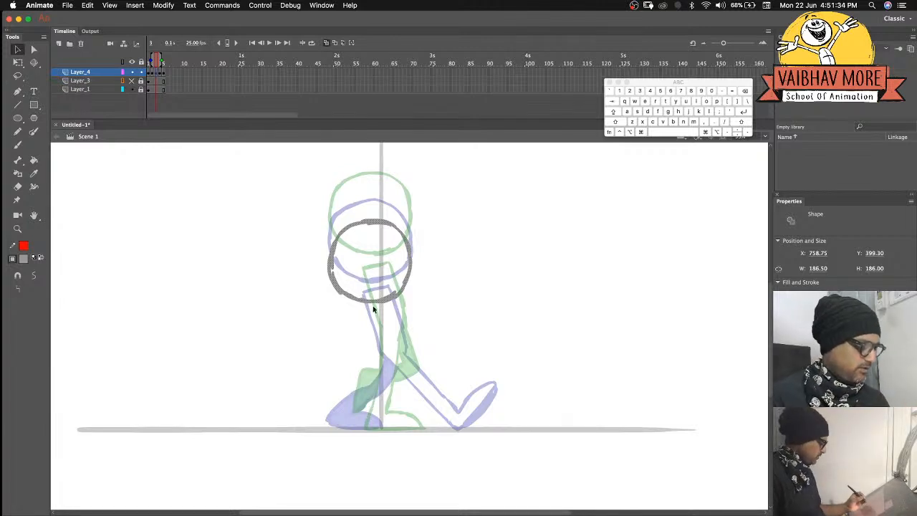
Draw the torso's top edge and two sides below the lowered head, parallel to the down pose's torso.
click(17, 144)
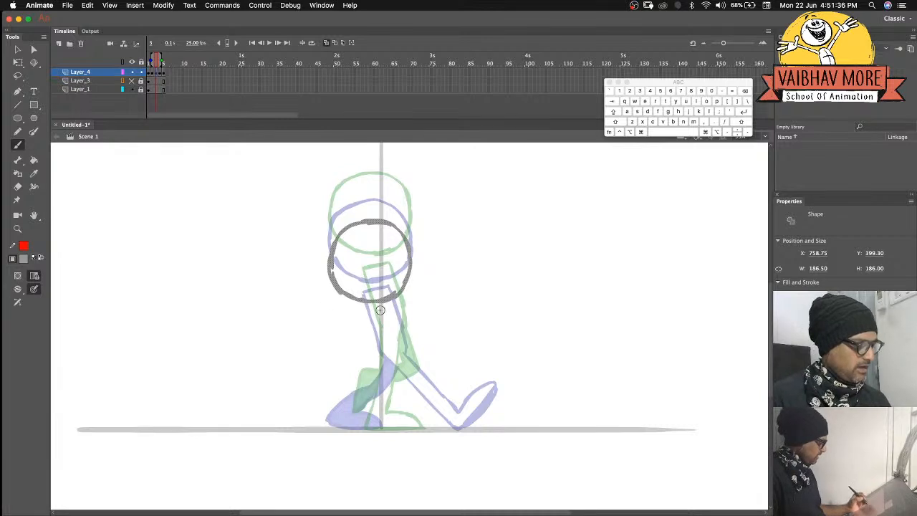
drag(384, 308, 370, 309)
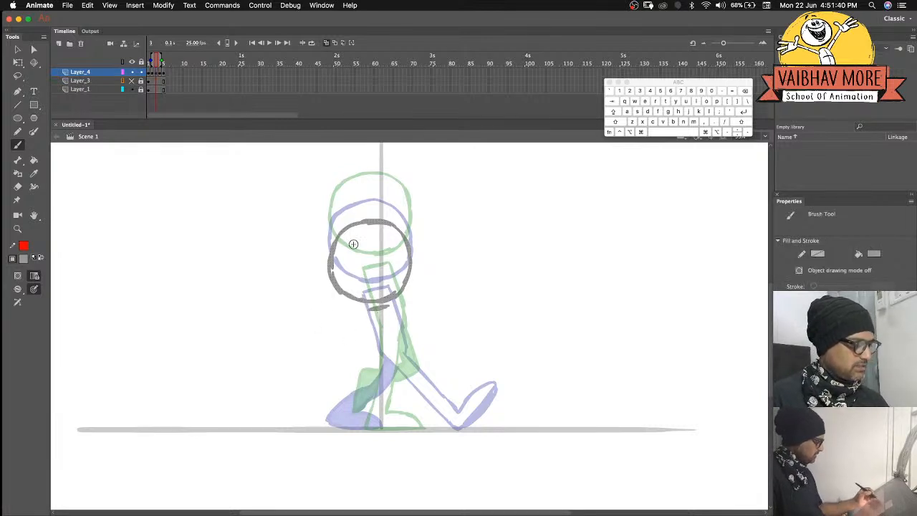
drag(363, 312, 378, 366)
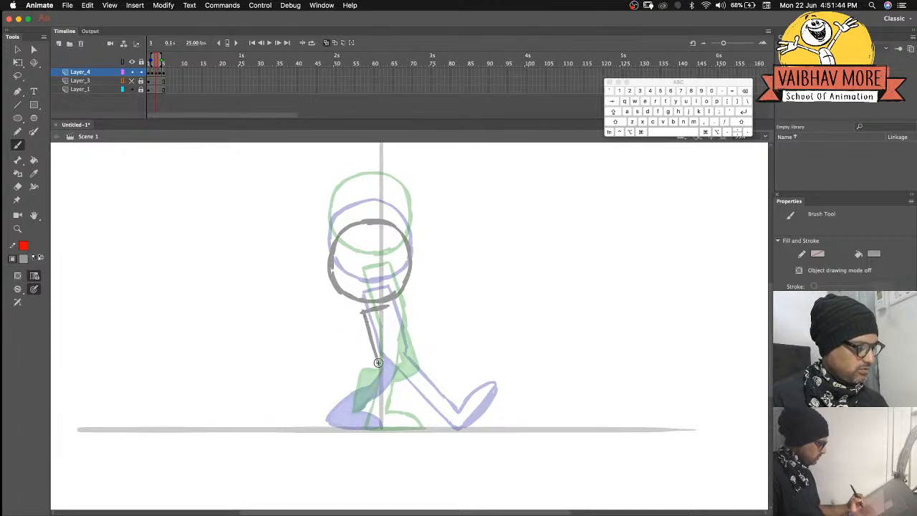
drag(388, 309, 402, 365)
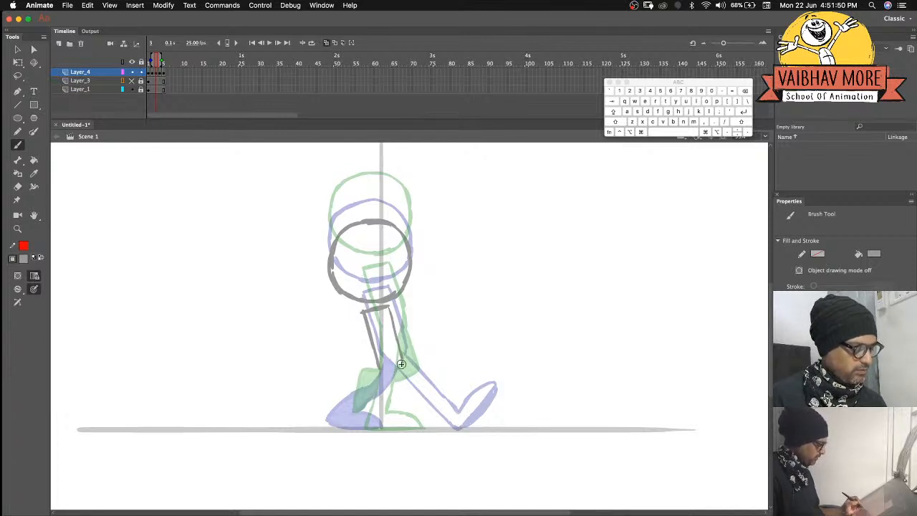
Draw the front leg on frame 3, bent at the knee with its foot flat on the ground line.
mouse_move(466, 429)
mouse_down()
mouse_move(422, 429)
mouse_move(465, 428)
mouse_move(448, 415)
mouse_move(424, 416)
mouse_up()
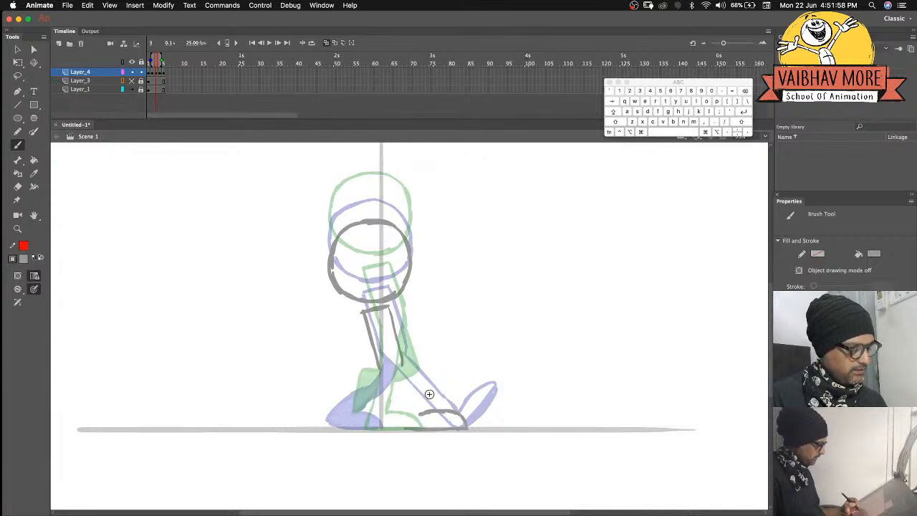
drag(434, 379, 424, 407)
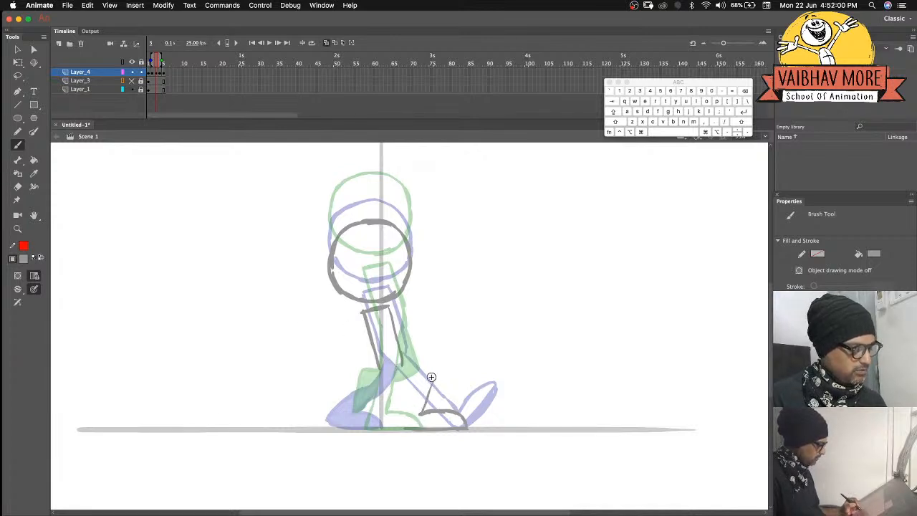
mouse_move(432, 376)
mouse_down()
mouse_move(399, 366)
mouse_move(393, 377)
mouse_move(416, 387)
mouse_move(406, 427)
mouse_up()
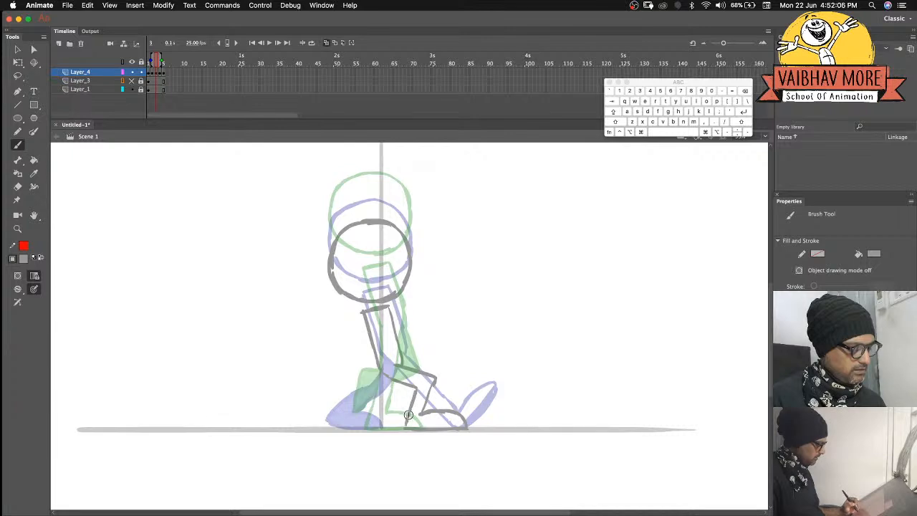
drag(419, 383, 390, 388)
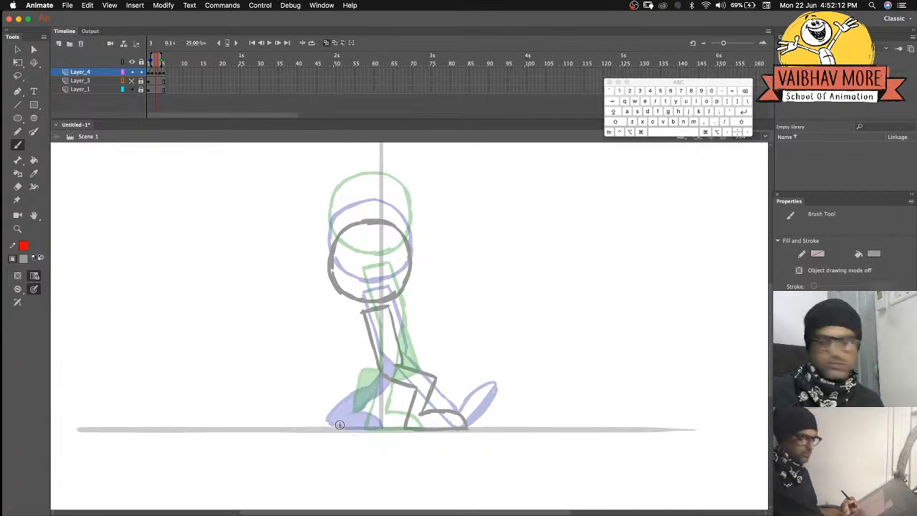
Sample the dark grey outline colour from frame 2 and recolour frame 3's head, torso and front leg lines with it.
key(comma)
click(326, 43)
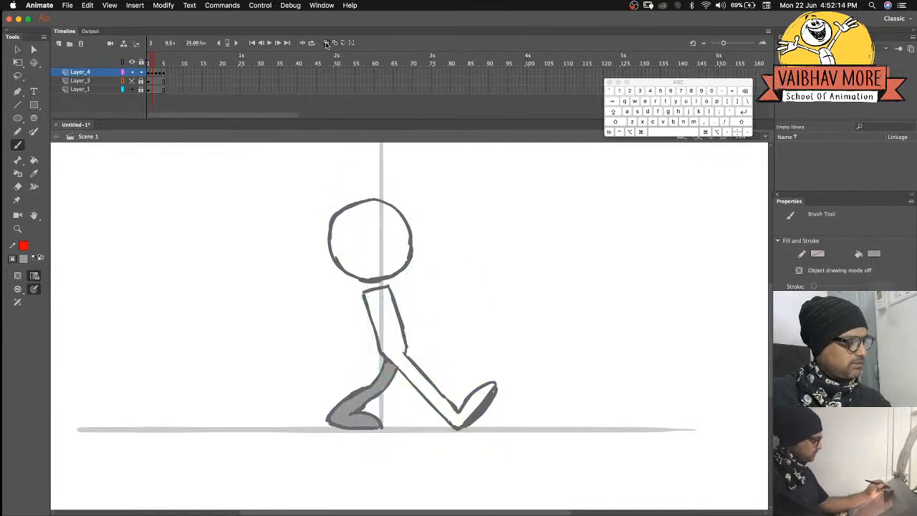
key(period)
key(period)
key(comma)
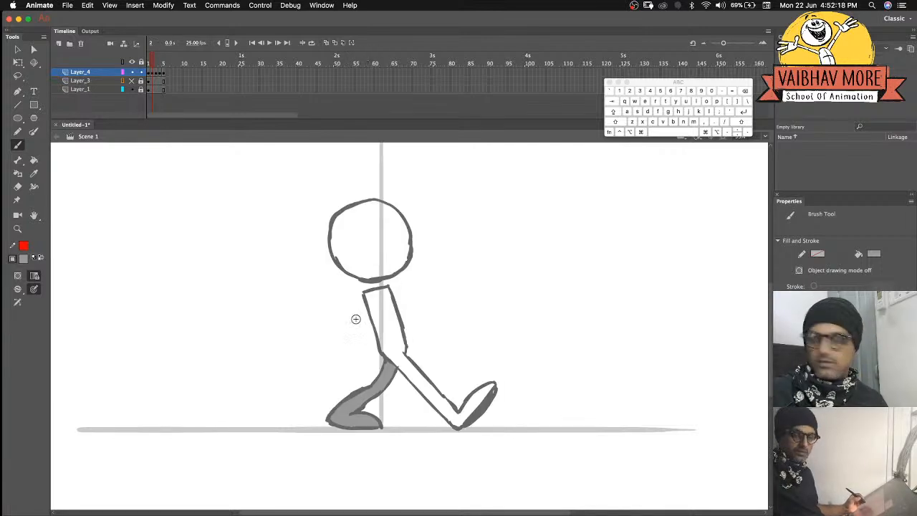
key(i)
click(367, 295)
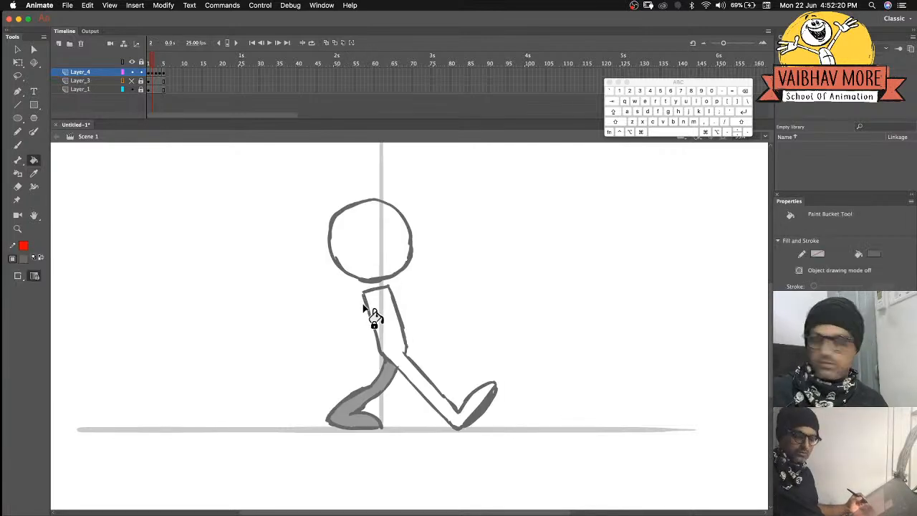
key(period)
key(comma)
key(period)
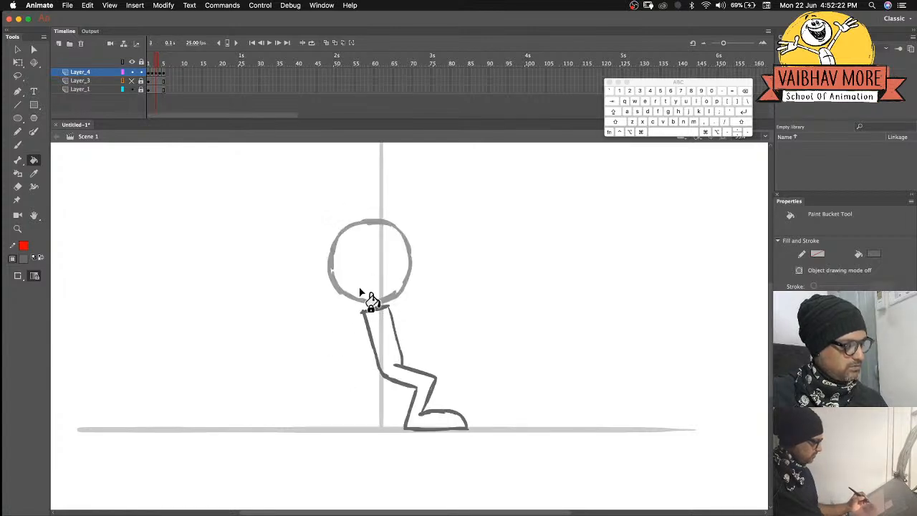
key(comma)
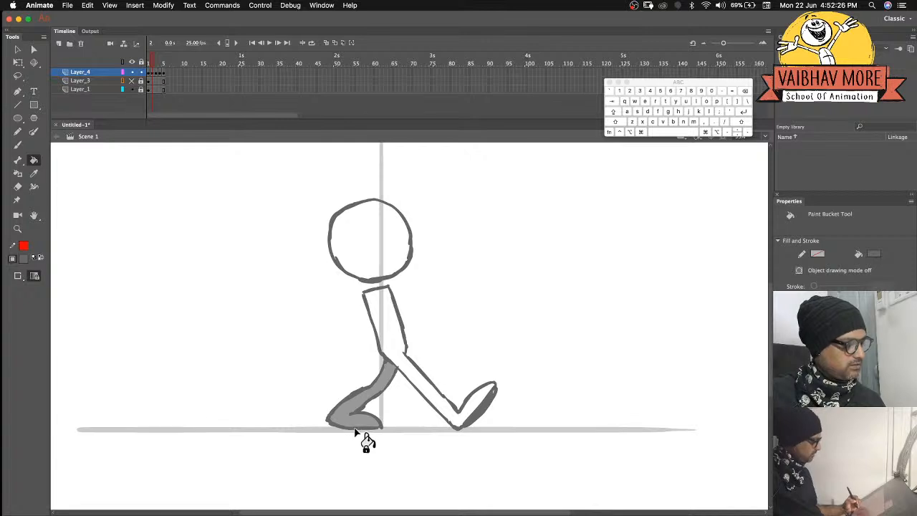
key(period)
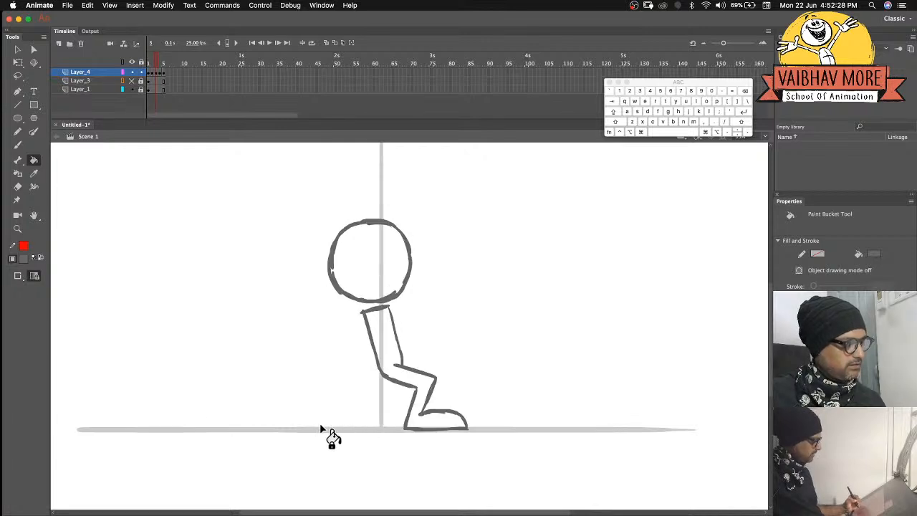
With onion skinning on, draw the bent rear leg behind the body, its heel raised and toes on the ground line.
click(326, 43)
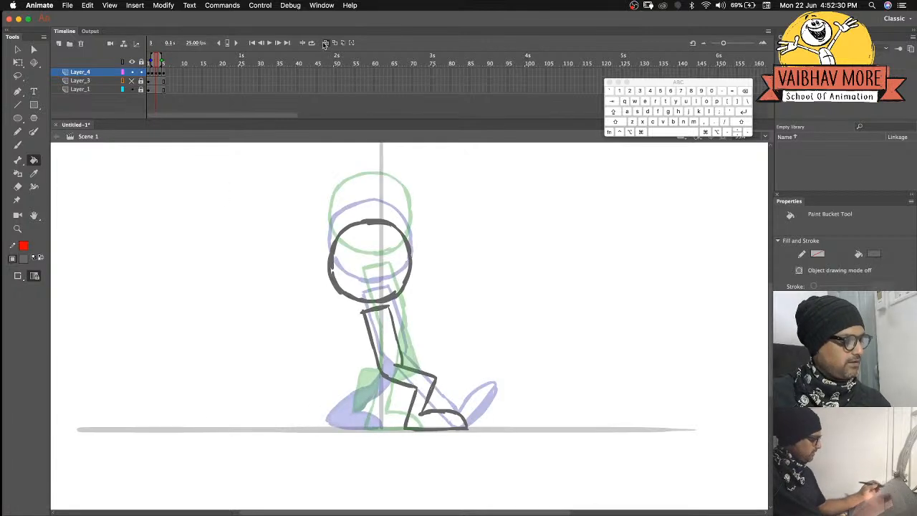
click(23, 146)
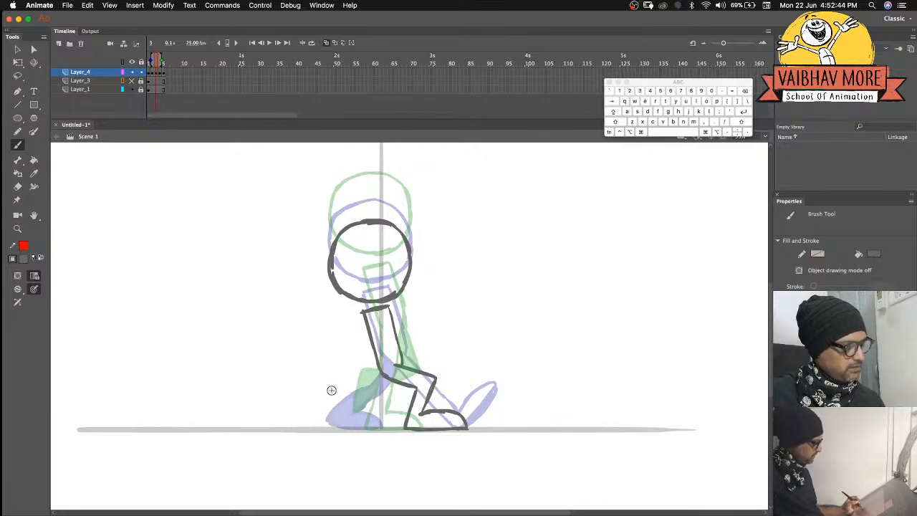
mouse_move(330, 388)
mouse_down()
mouse_move(338, 428)
mouse_move(359, 428)
mouse_move(349, 412)
mouse_up()
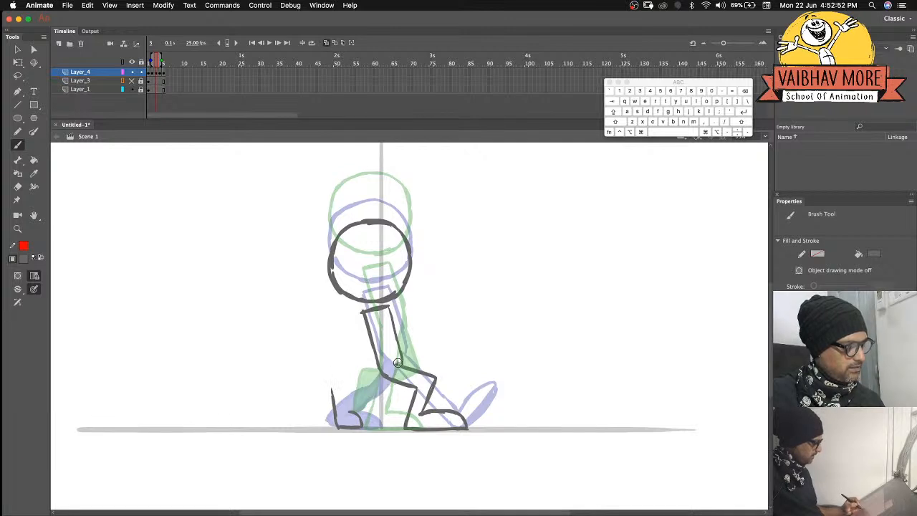
mouse_move(395, 382)
mouse_down()
mouse_move(374, 390)
mouse_move(344, 380)
mouse_up()
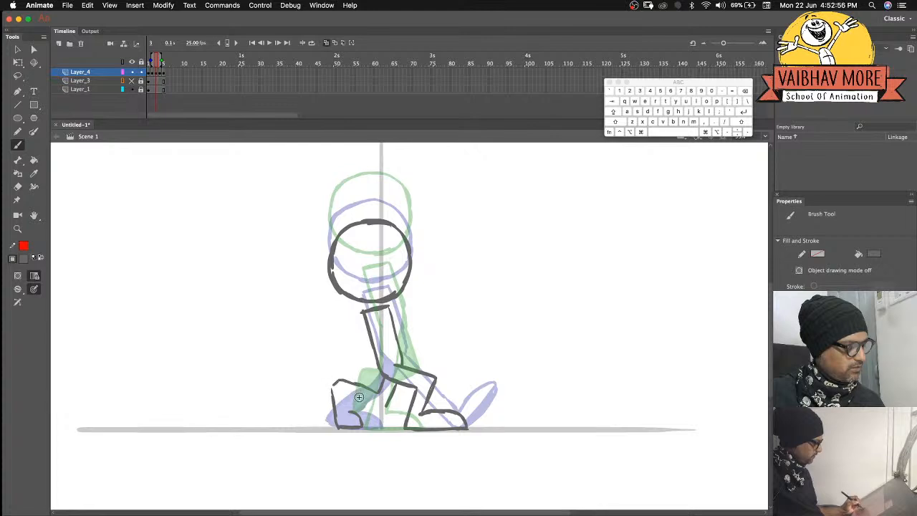
mouse_move(386, 407)
mouse_down()
mouse_move(346, 395)
mouse_move(349, 410)
mouse_move(335, 424)
mouse_up()
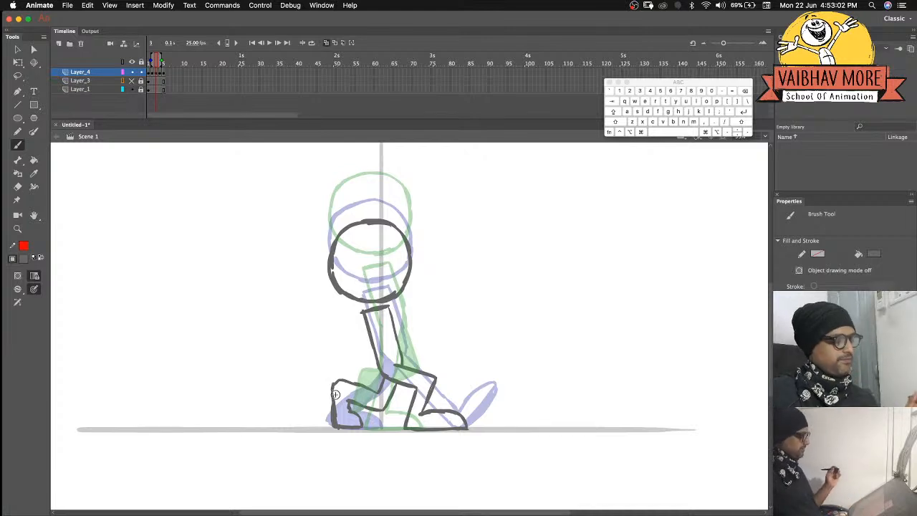
Fill frame 3's bent rear leg with the mid-grey sampled from frame 2's rear leg and turn off onion skinning.
key(comma)
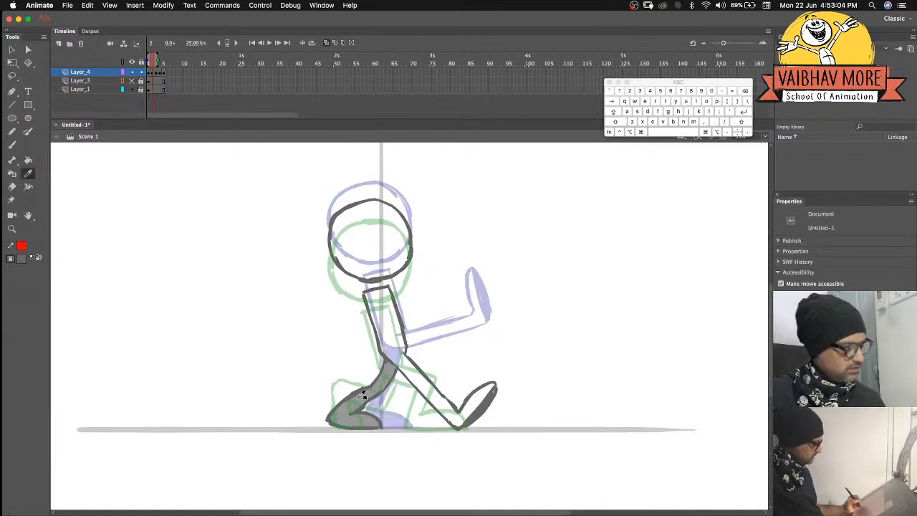
key(k)
key(period)
click(349, 404)
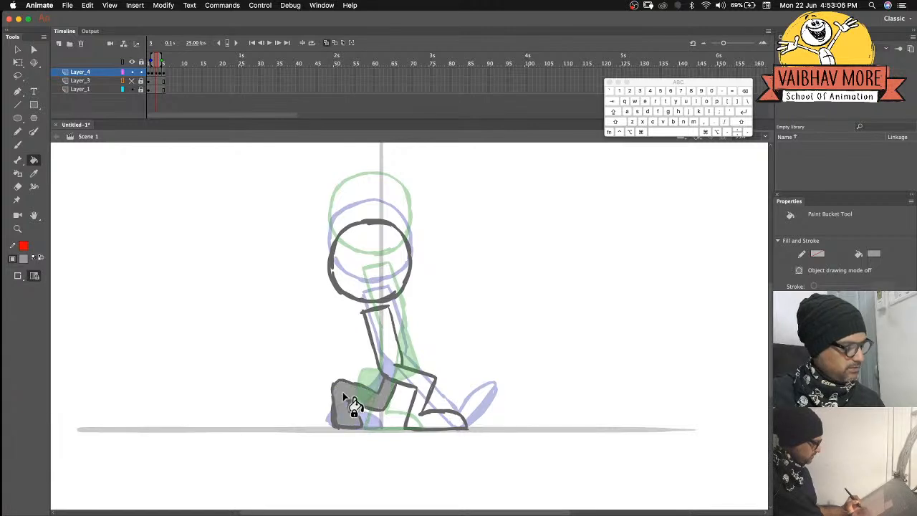
click(325, 43)
Examine the poses on frames 1 to 5 by stepping back and forth through them to check the movement.
mouse_move(155, 59)
mouse_down()
mouse_move(164, 60)
mouse_move(144, 58)
mouse_up()
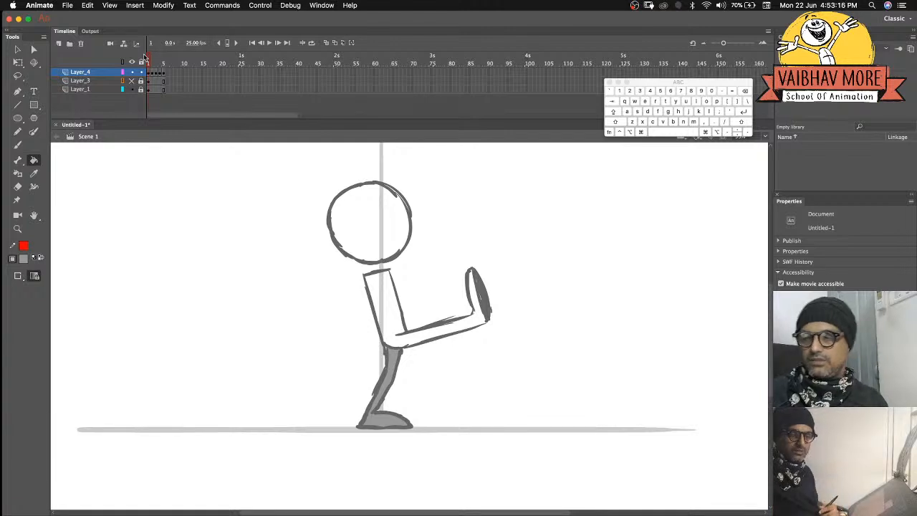
key(period)
key(period)
key(period)
key(period)
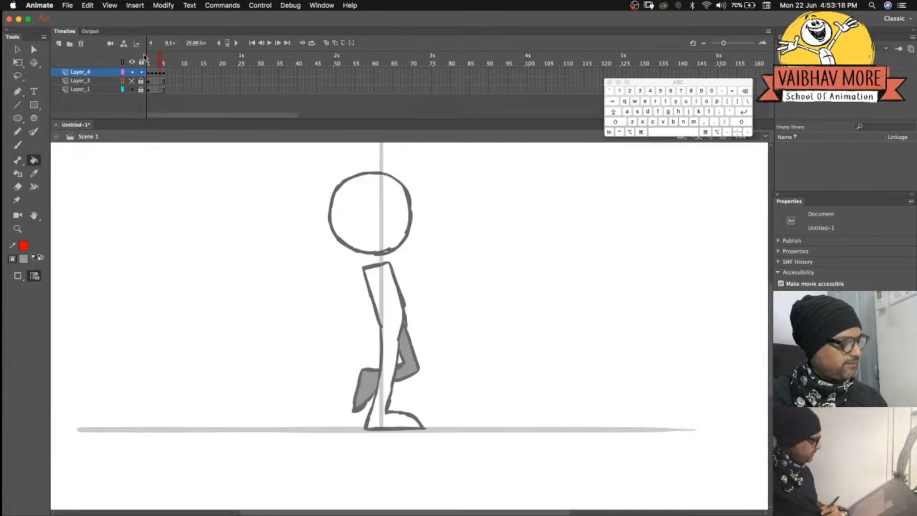
key(comma)
key(comma)
key(comma)
key(period)
key(period)
key(period)
key(comma)
key(comma)
key(period)
key(period)
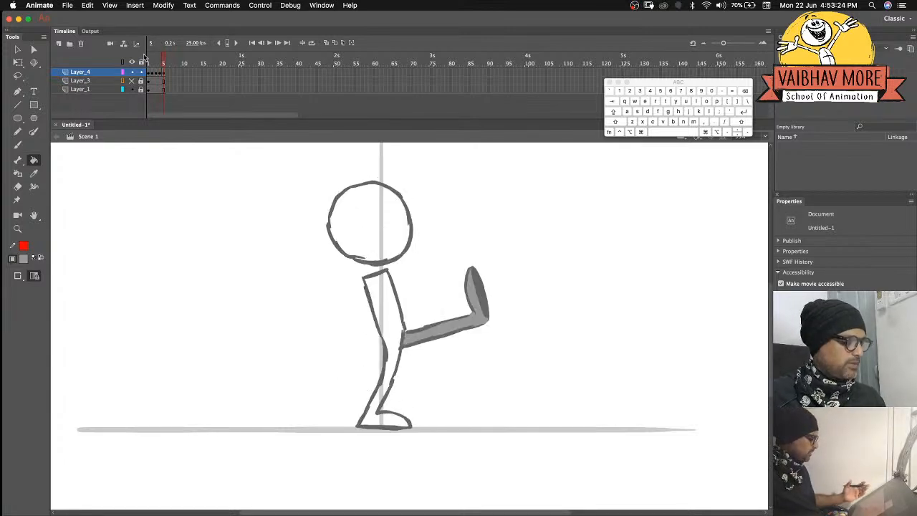
key(comma)
key(comma)
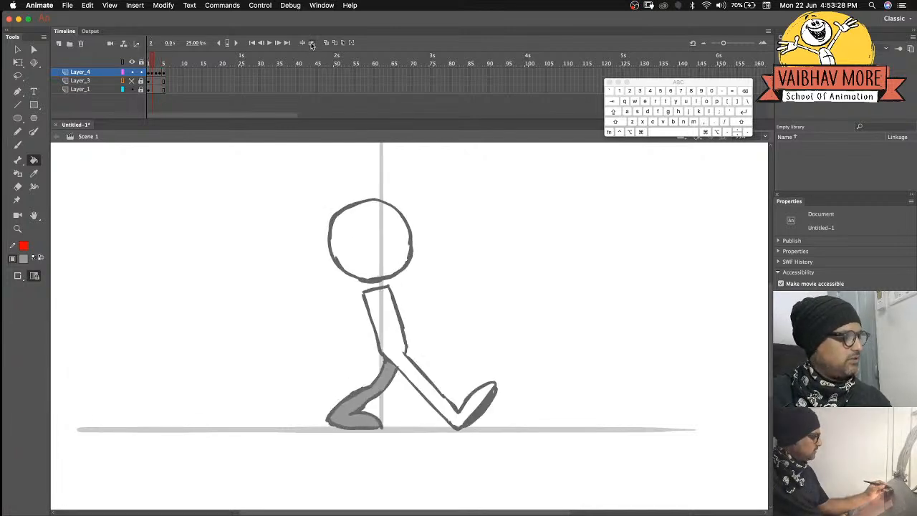
Set the frame rate to 5 fps and play the walk looped over frames 1 to 5.
click(148, 63)
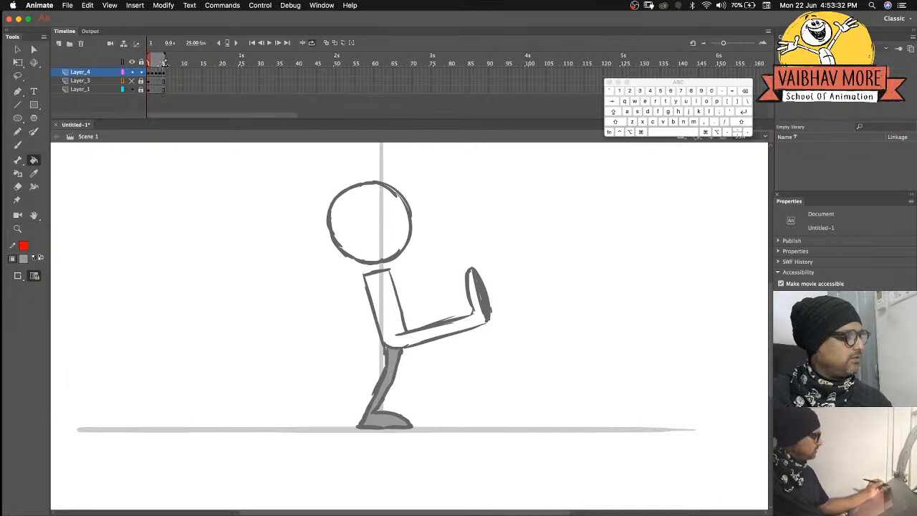
click(193, 44)
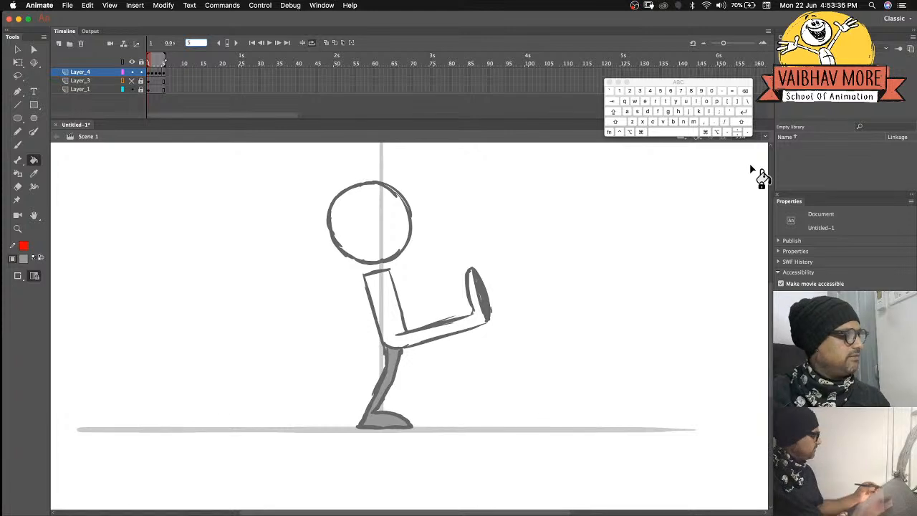
text(5)
key(Return)
drag(161, 61, 145, 59)
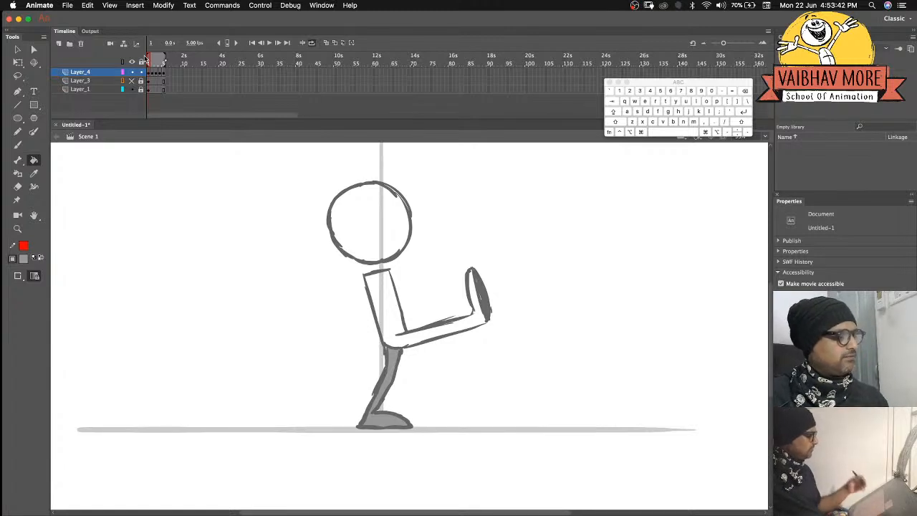
click(270, 44)
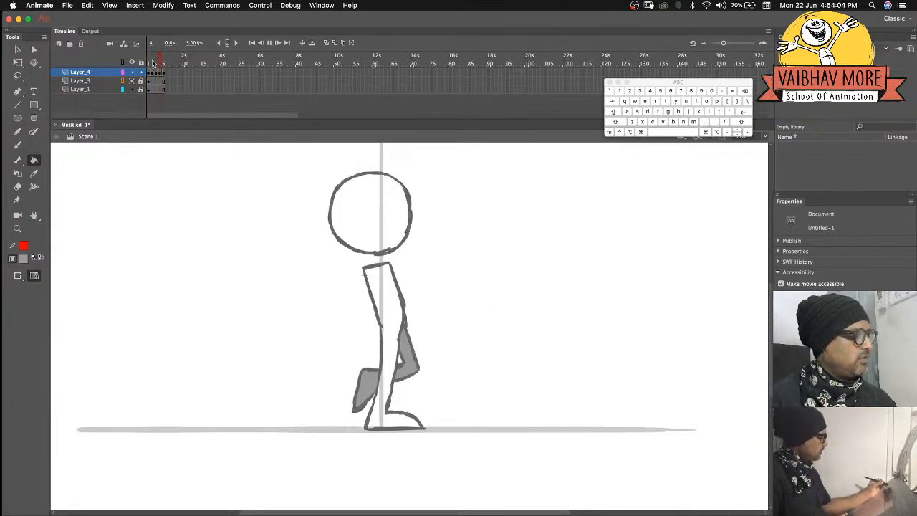
Compare the contact poses on frames 1 and 5 with the poses between them to plan the second step.
drag(150, 61, 163, 62)
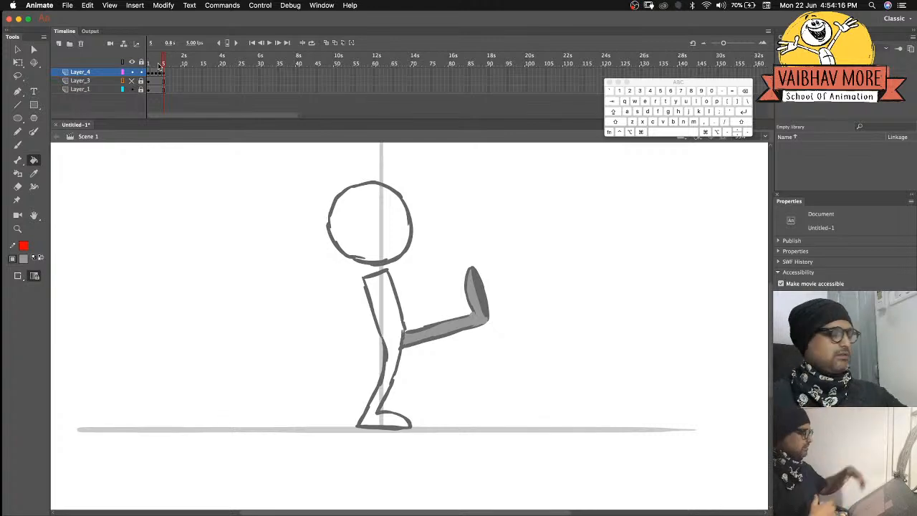
mouse_move(159, 65)
mouse_down()
mouse_move(152, 62)
mouse_move(169, 60)
mouse_move(153, 62)
mouse_up()
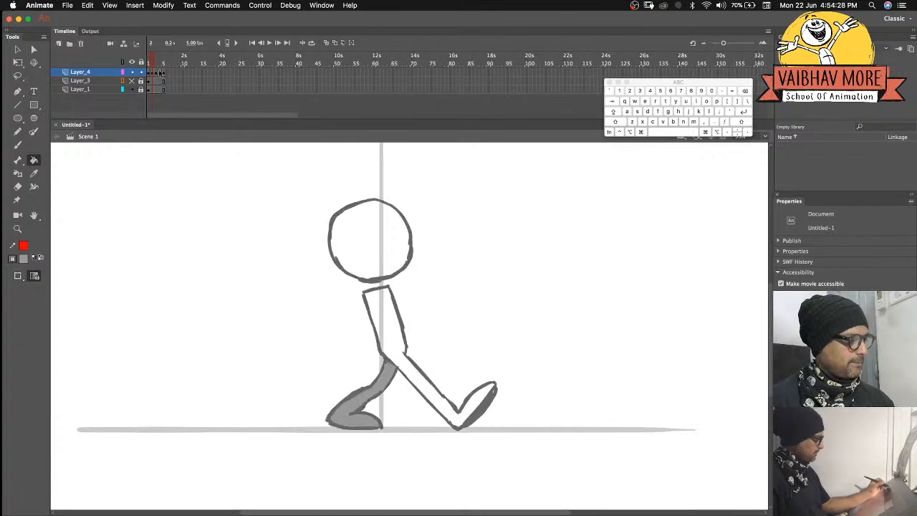
click(164, 63)
click(149, 61)
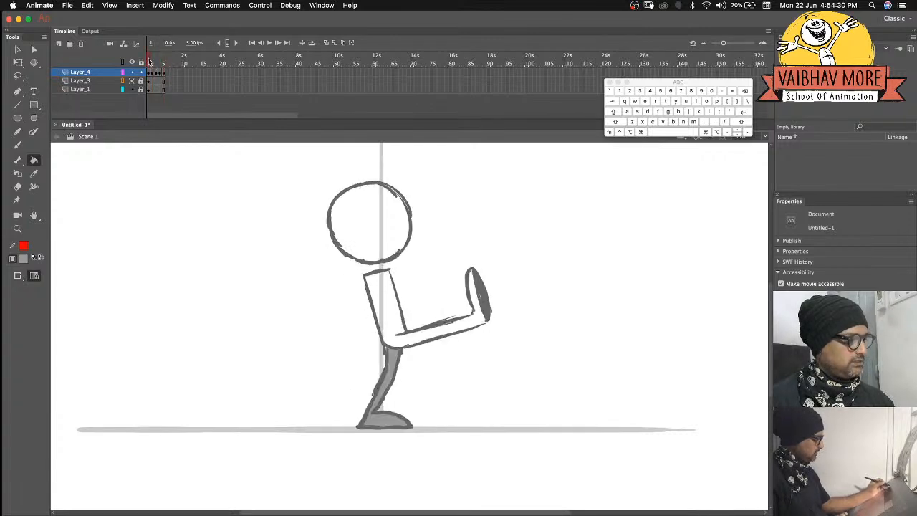
click(152, 62)
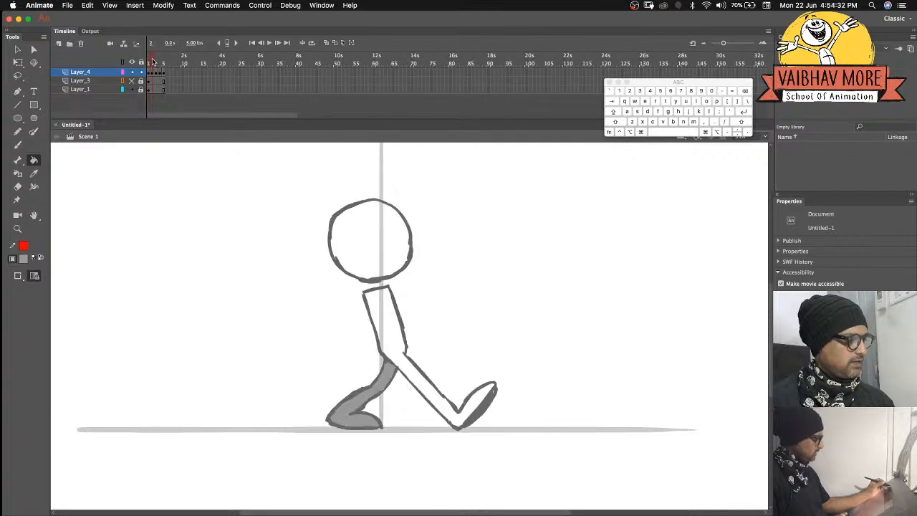
click(153, 74)
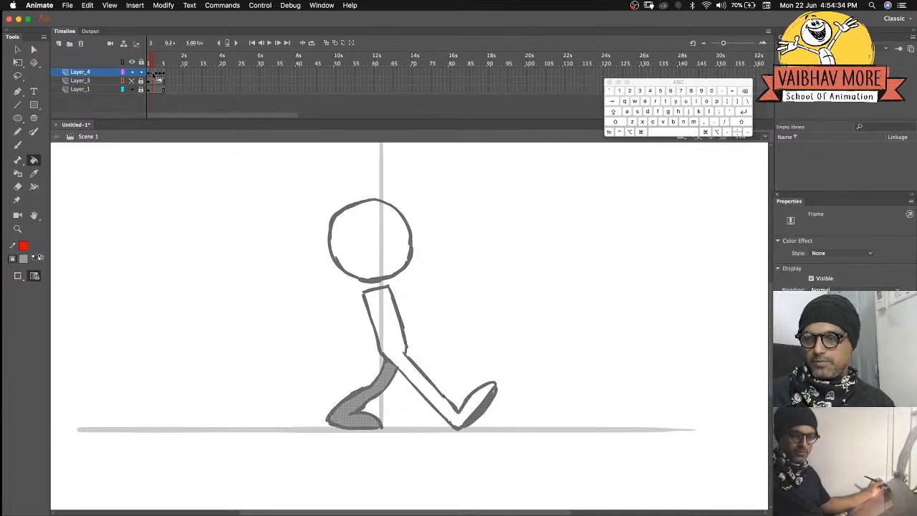
drag(163, 74, 154, 74)
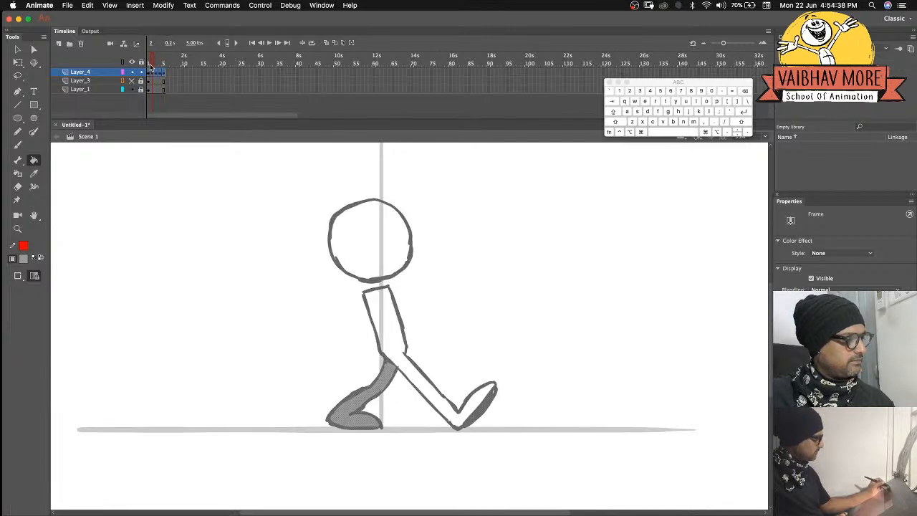
click(149, 63)
drag(148, 63, 166, 64)
click(152, 73)
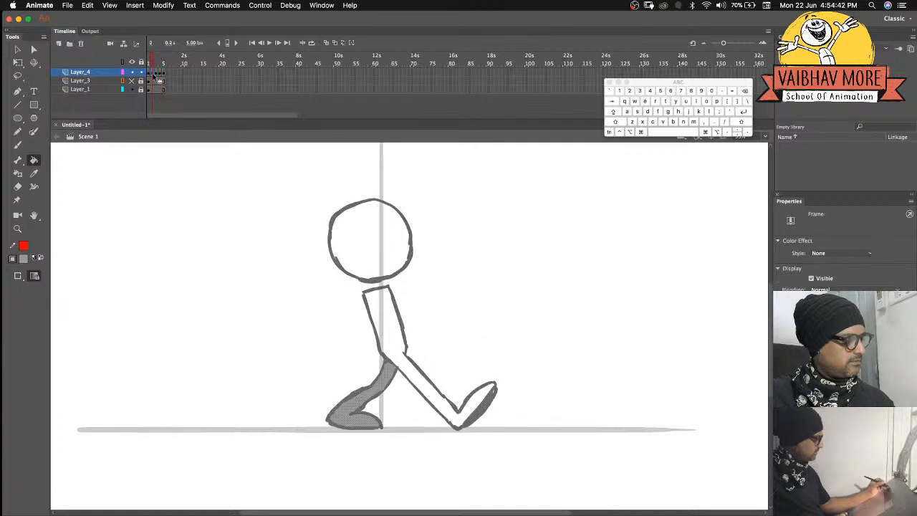
click(164, 63)
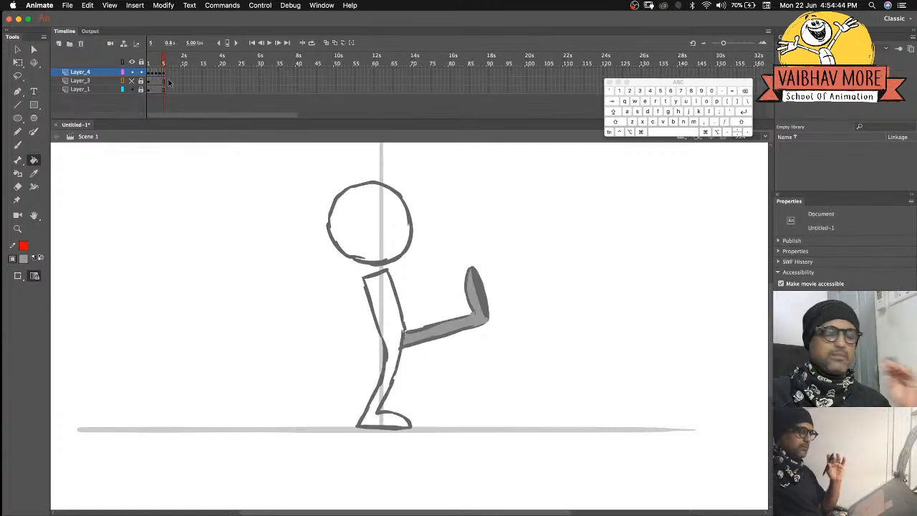
mouse_move(163, 64)
mouse_down()
mouse_move(154, 63)
mouse_move(164, 63)
mouse_up()
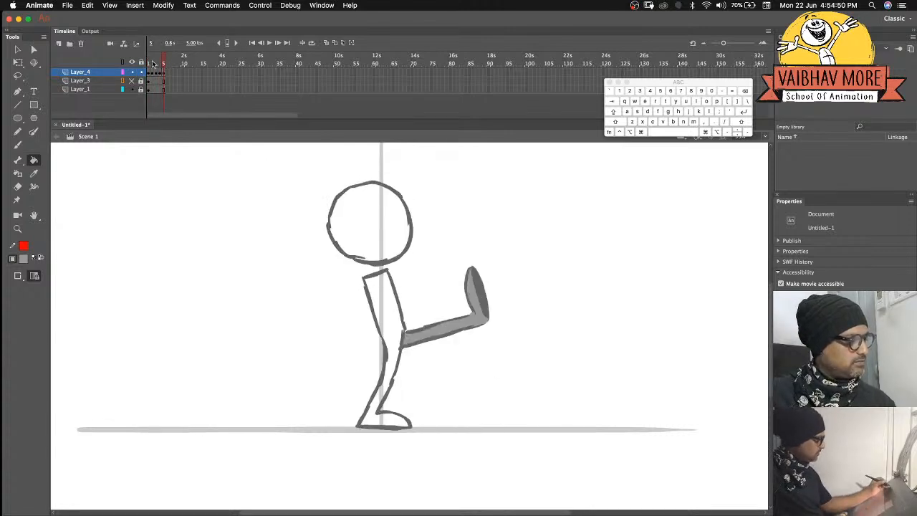
Duplicate the down pose keyframe from frame 2 to frame 6 on Layer_4.
click(152, 63)
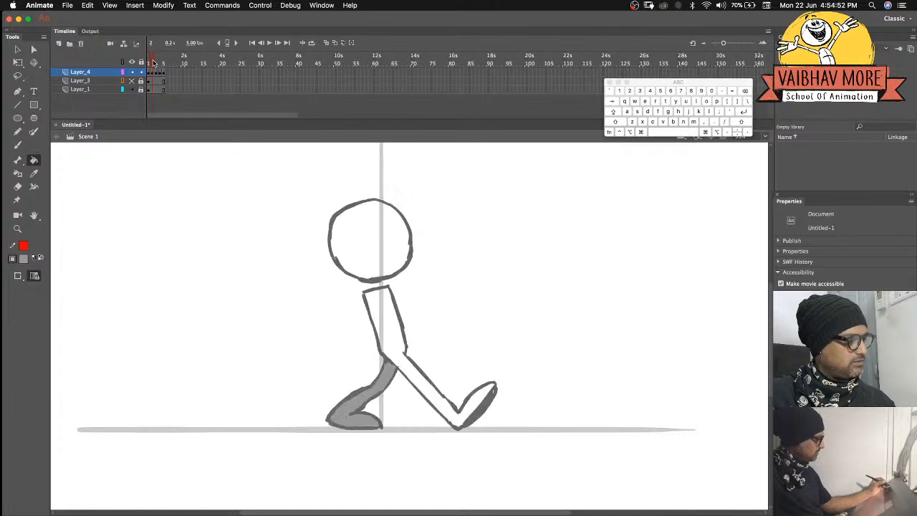
click(154, 73)
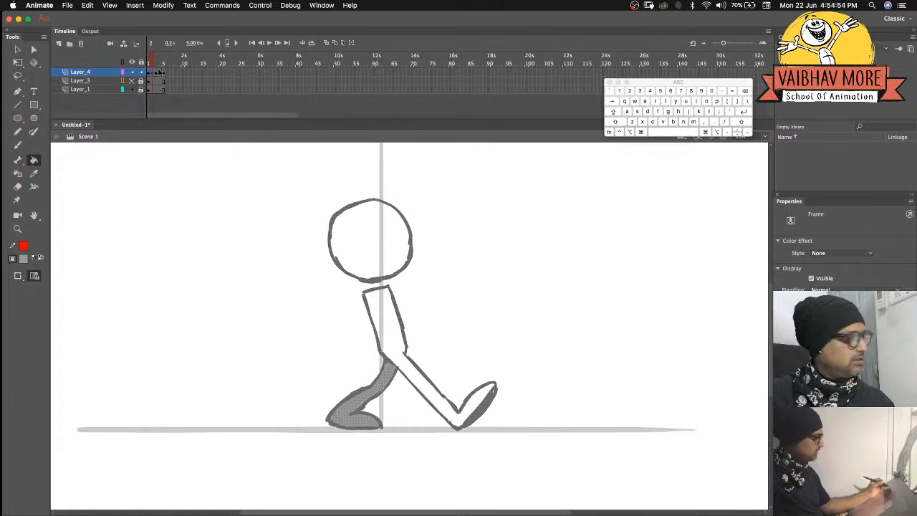
drag(153, 74, 166, 73)
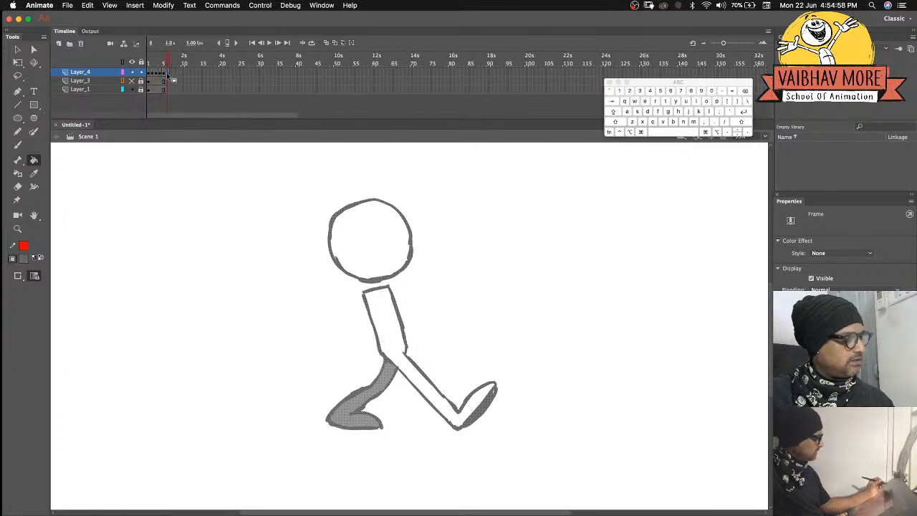
Delete the grey fill from the rear leg on frame 6, keeping its outline.
click(17, 49)
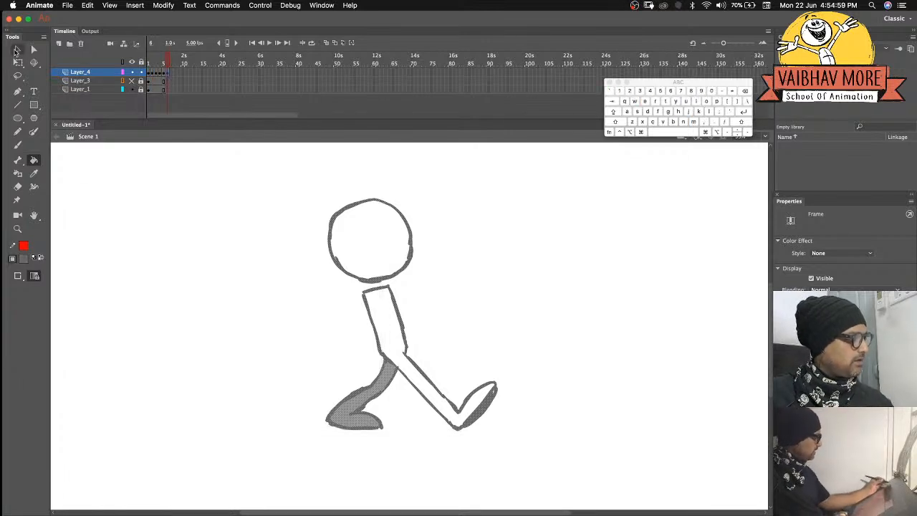
click(346, 412)
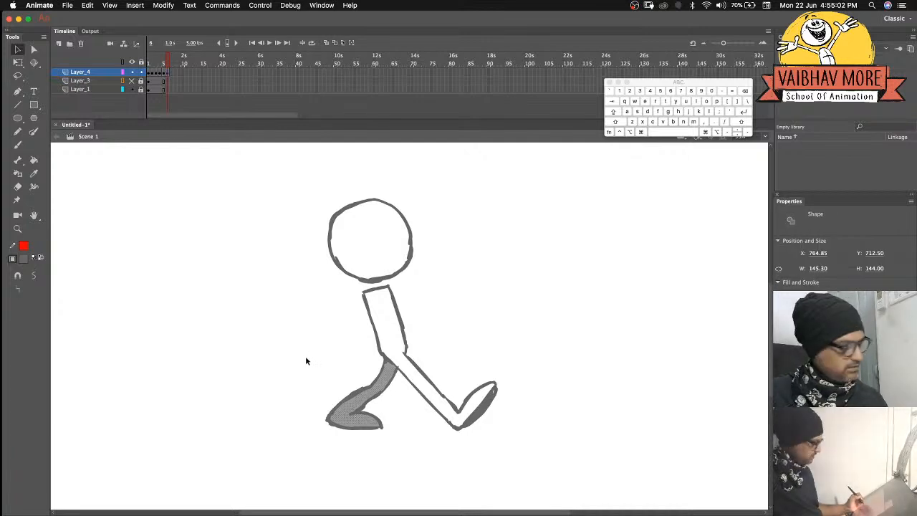
key(i)
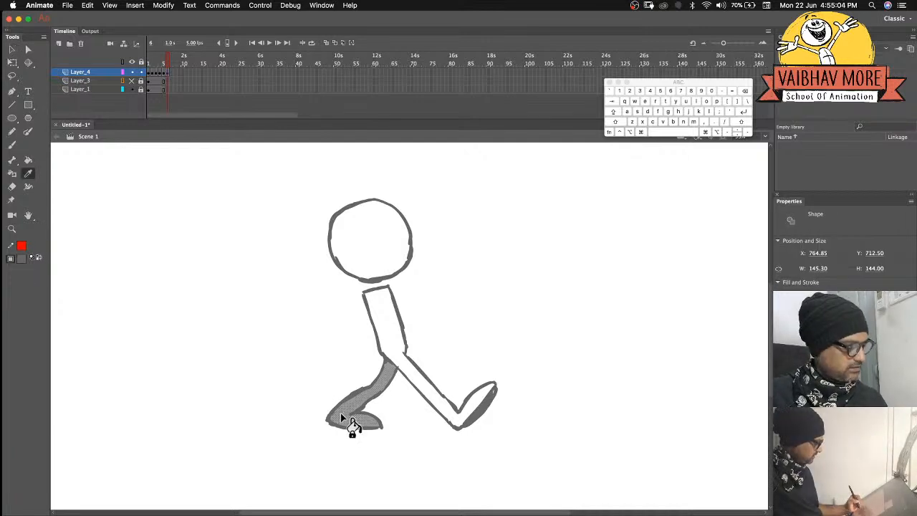
click(345, 409)
key(Delete)
Redraw the hip lines on frame 6 in dark grey, erasing the crossing strokes so the rear leg joins the torso in front.
click(18, 145)
click(24, 257)
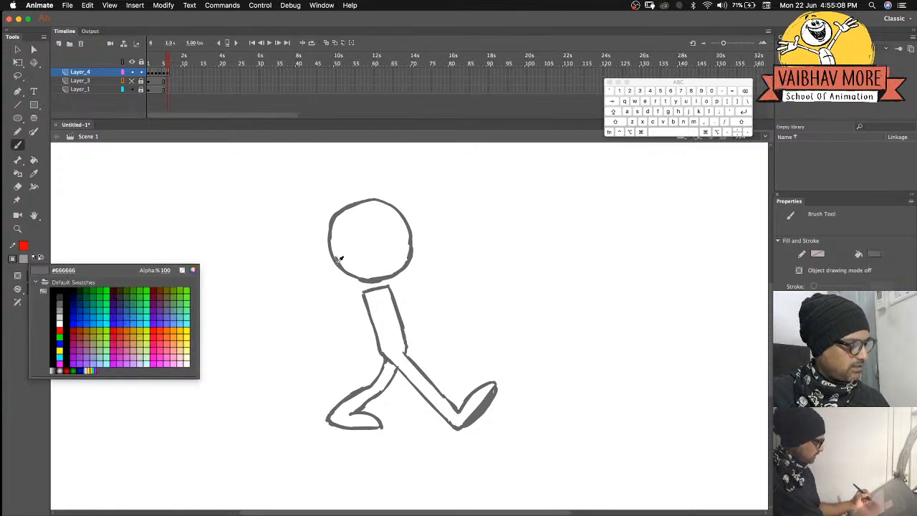
click(58, 300)
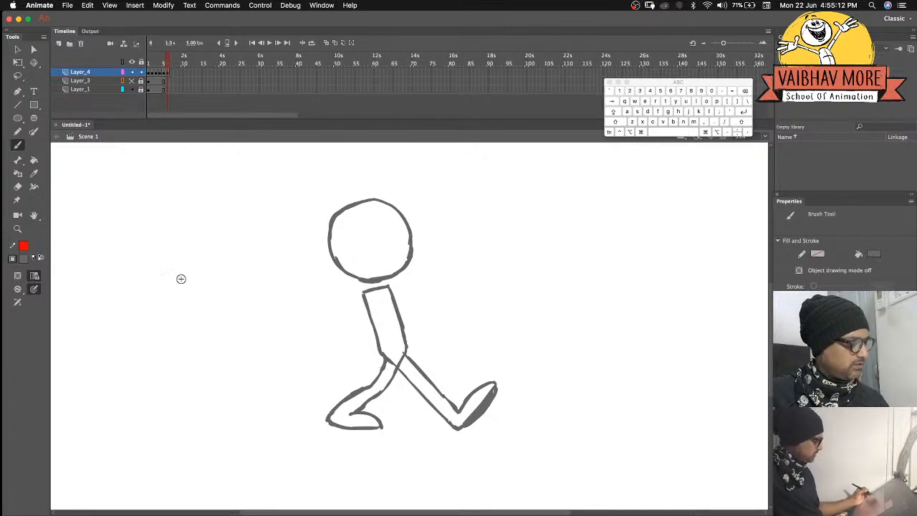
click(18, 186)
drag(388, 362, 389, 361)
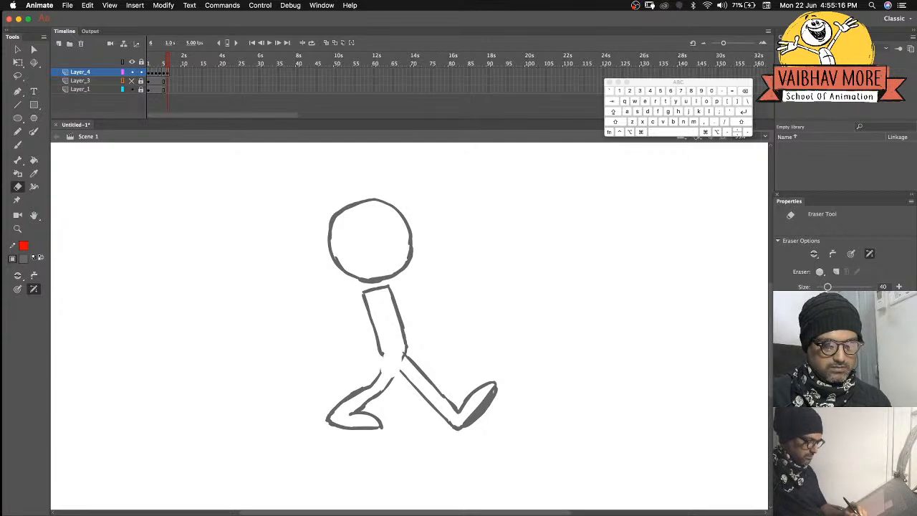
drag(826, 288, 823, 288)
click(18, 144)
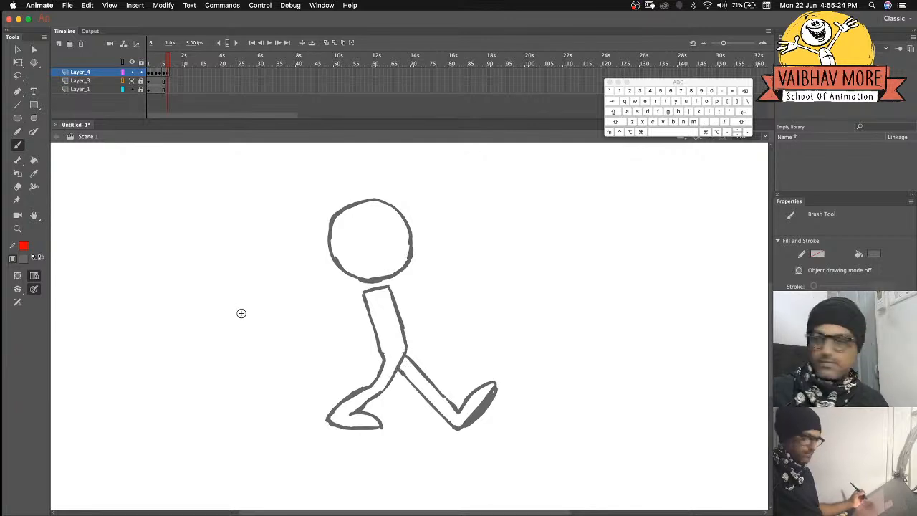
Fill the forward leg and foot on frame 6 with the mid-grey sampled from frame 5.
key(comma)
key(v)
key(k)
key(period)
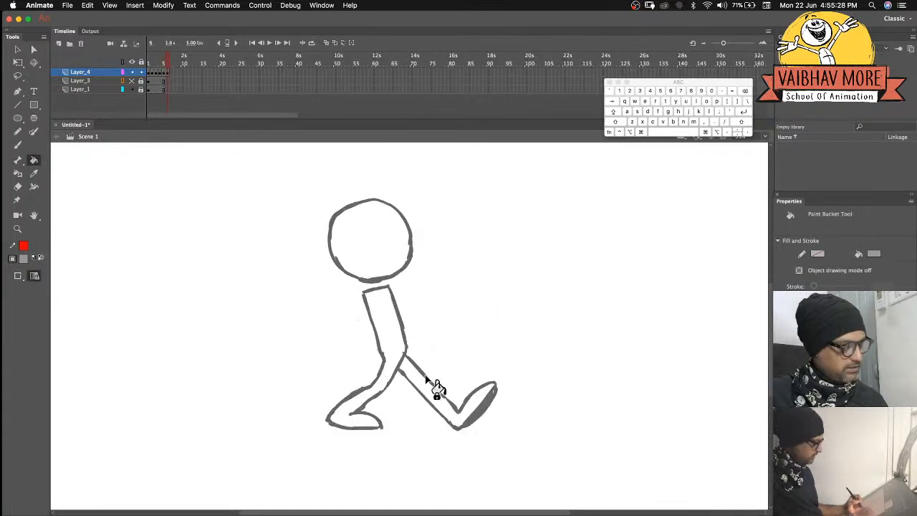
click(416, 384)
drag(164, 63, 168, 61)
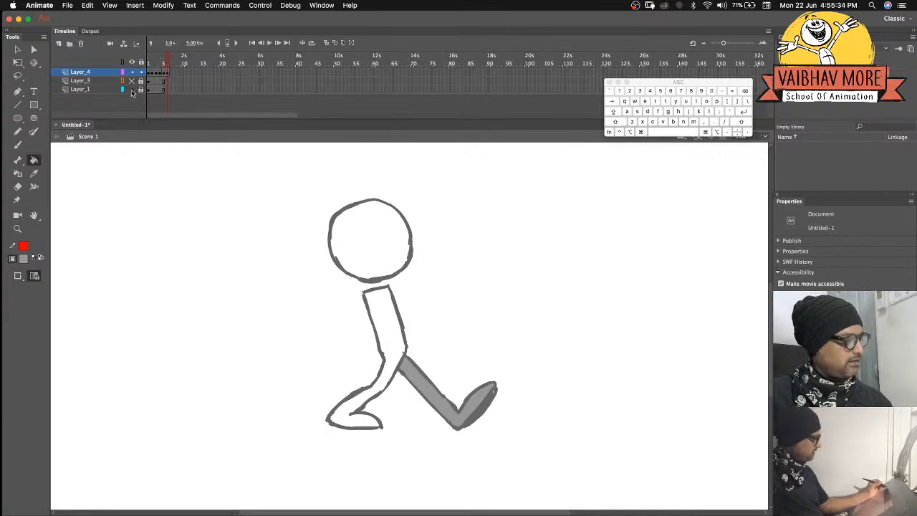
Hide Layer_1 and duplicate the crouching pose keyframe from frame 3 to frame 7 on Layer_4.
drag(149, 59, 157, 57)
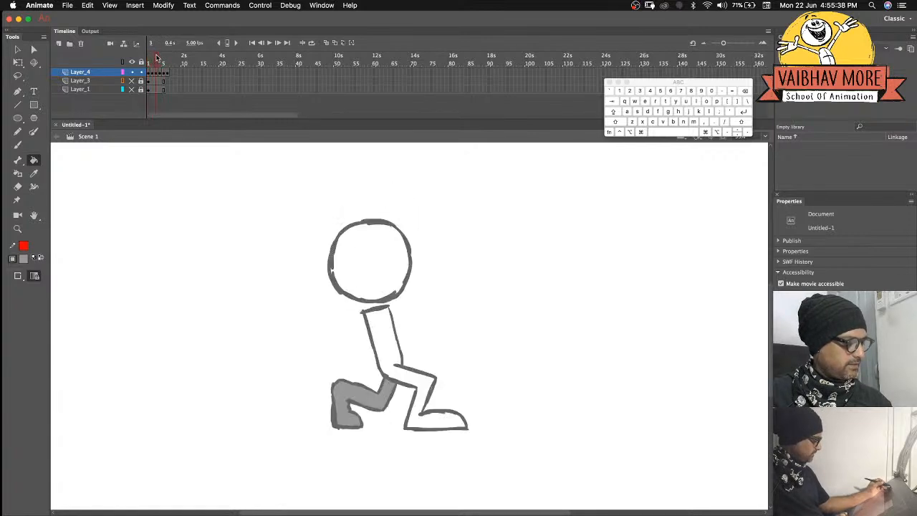
click(156, 74)
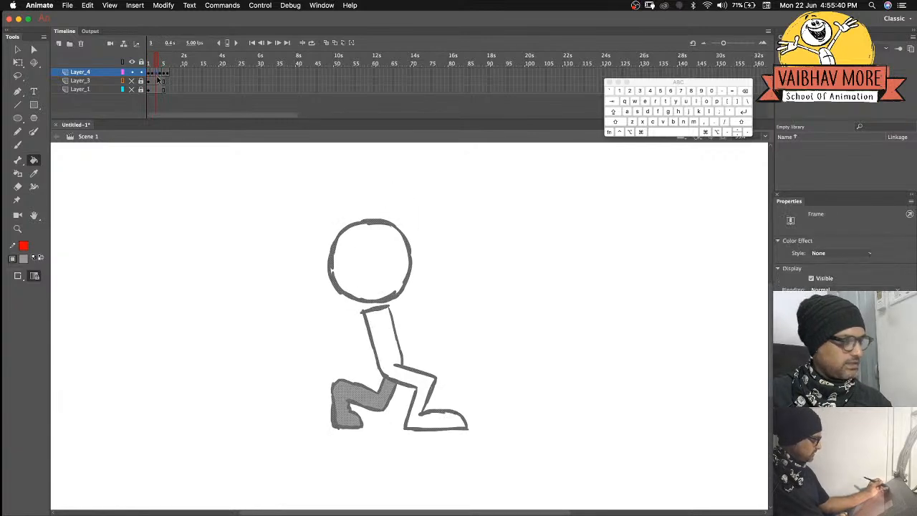
key(alt)
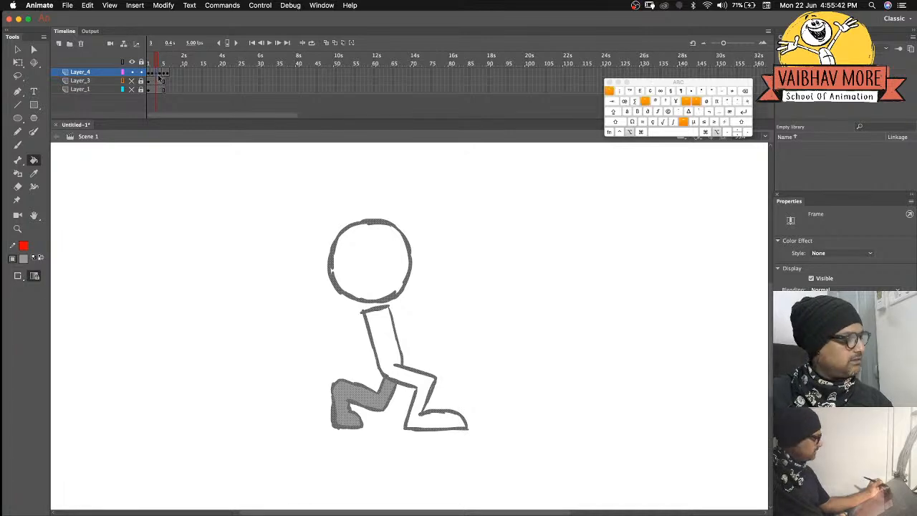
drag(159, 74, 172, 75)
click(156, 74)
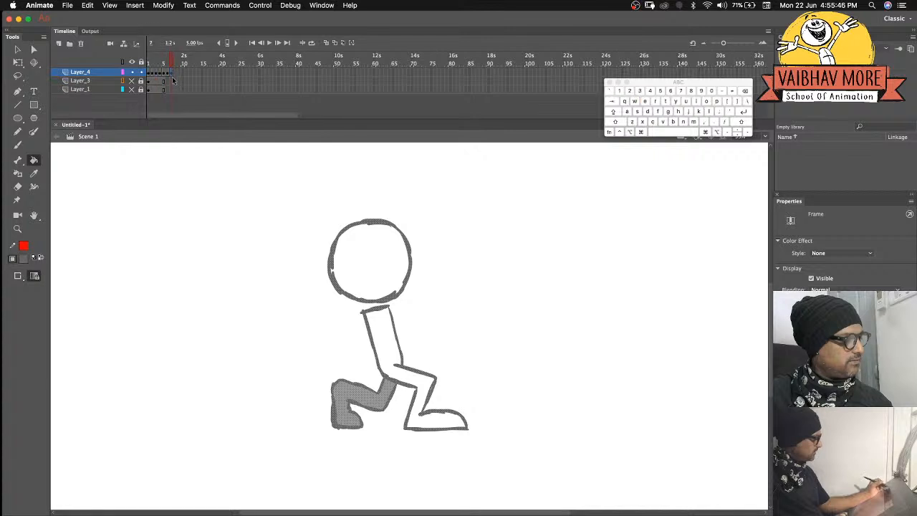
Draw the dark grey hip line on frame 7 so the torso's front edge continues into the rear leg.
click(345, 365)
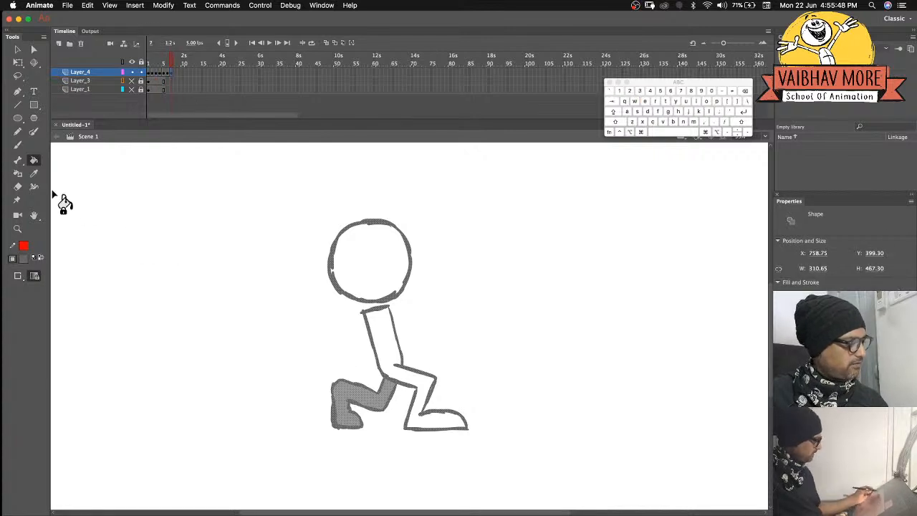
key(i)
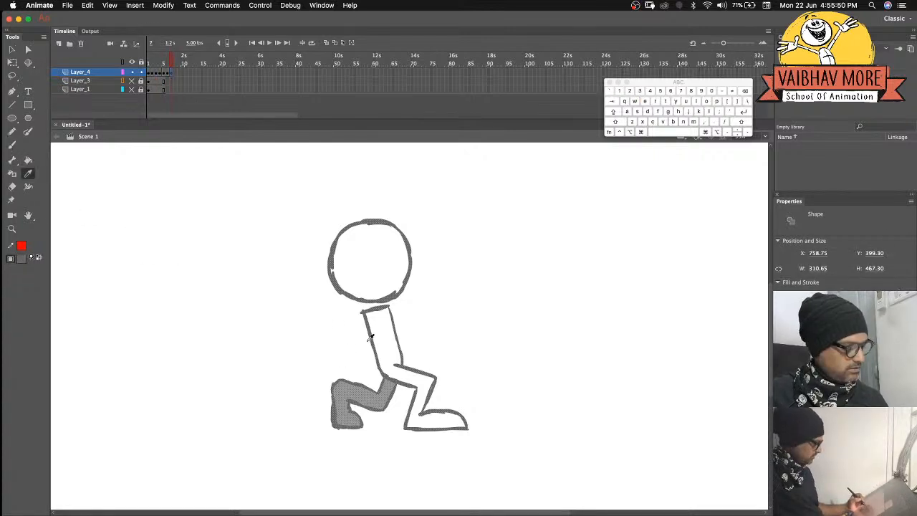
click(117, 101)
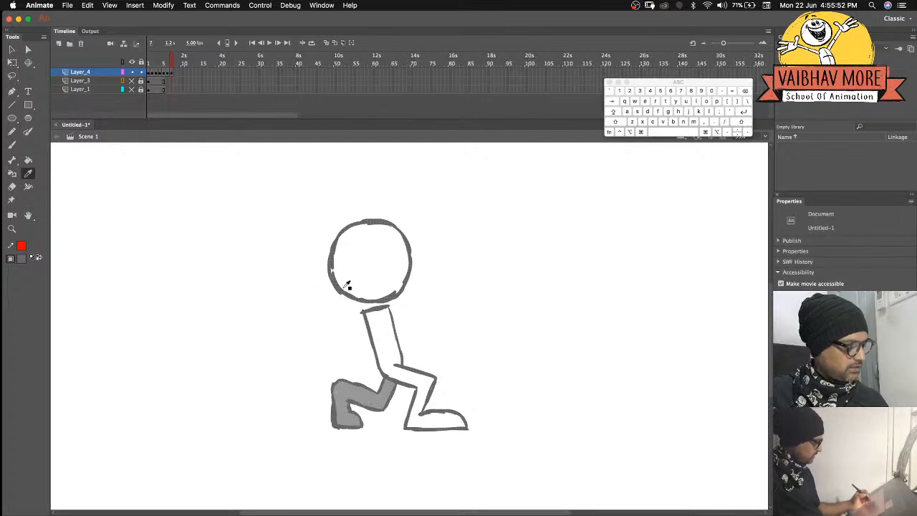
key(b)
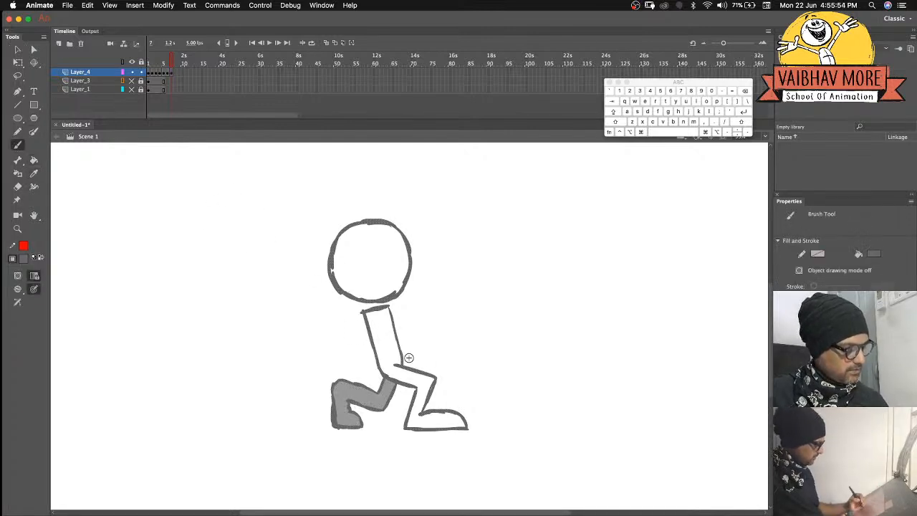
drag(402, 364, 397, 380)
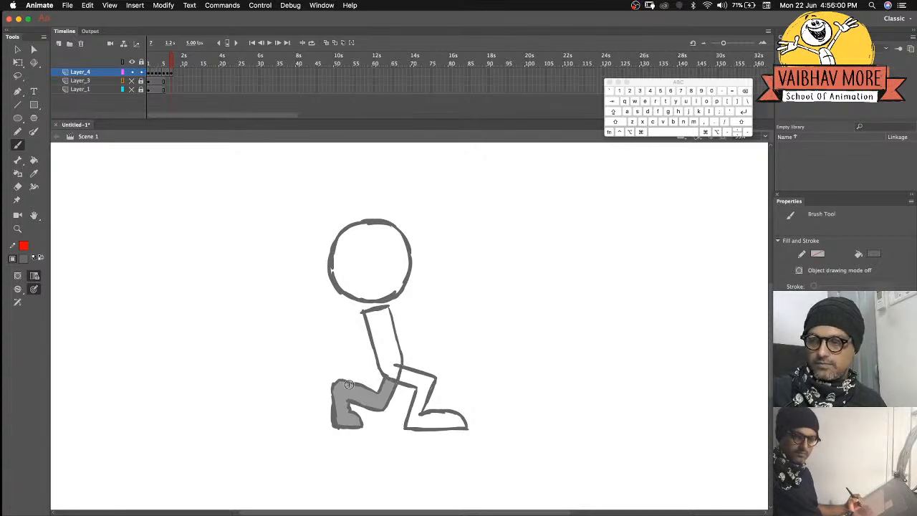
Sample the rear leg's mid-grey on frame 7, and delete that leg's grey fill while keeping its outline.
key(k)
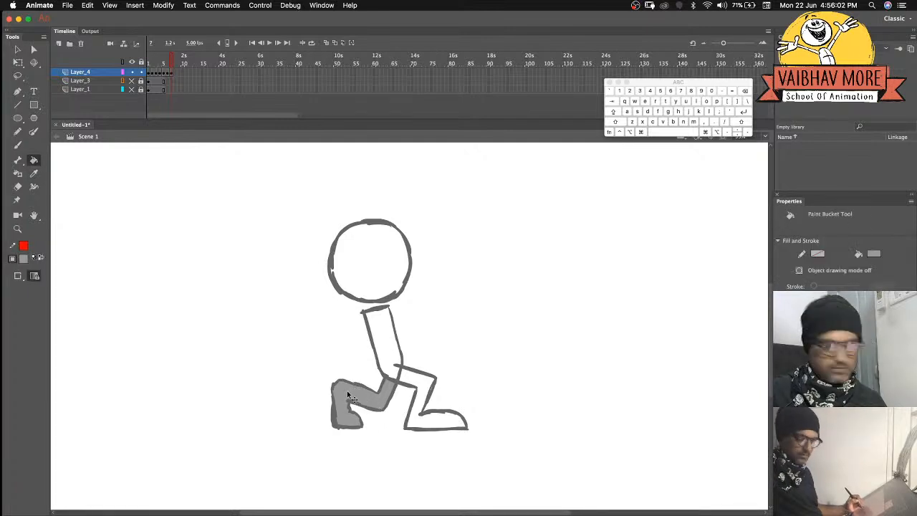
super+click(347, 392)
key(BackSpace)
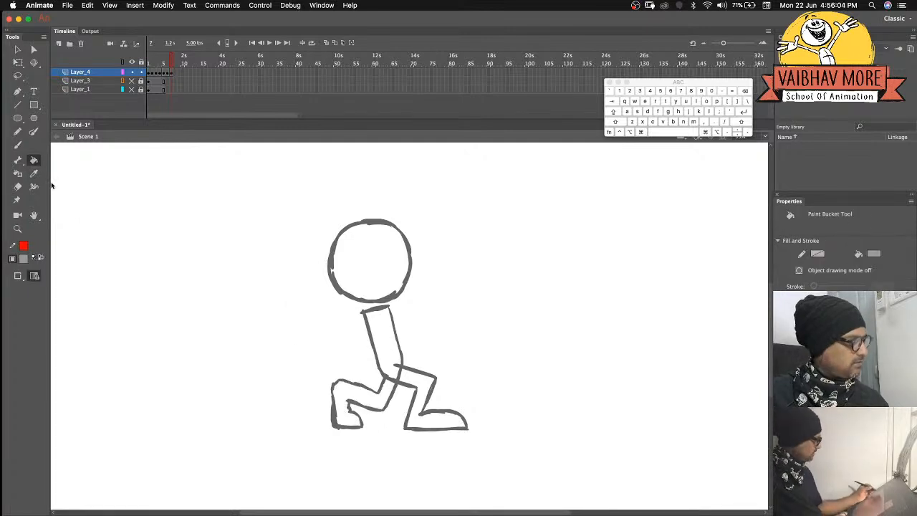
Erase the strokes crossing the hip on frame 7 and fill the forward leg and foot with the sampled mid-grey.
click(18, 187)
drag(393, 365, 388, 387)
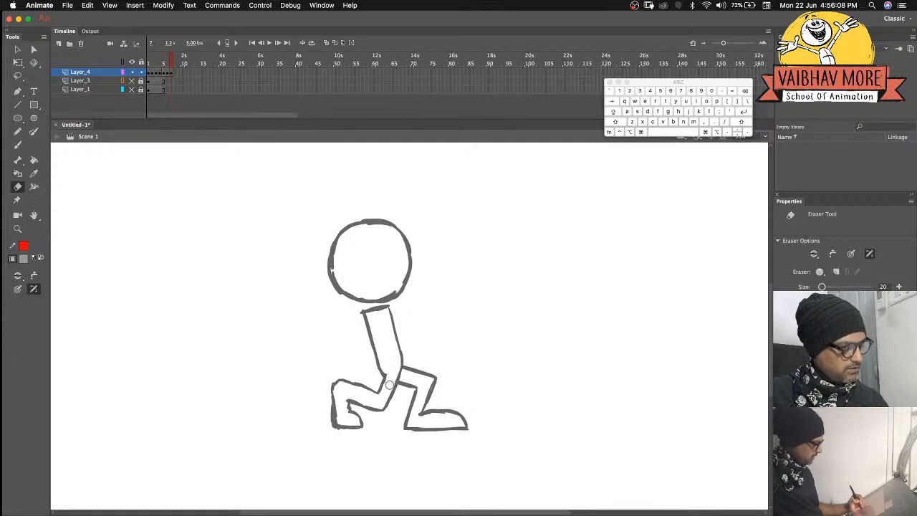
click(34, 160)
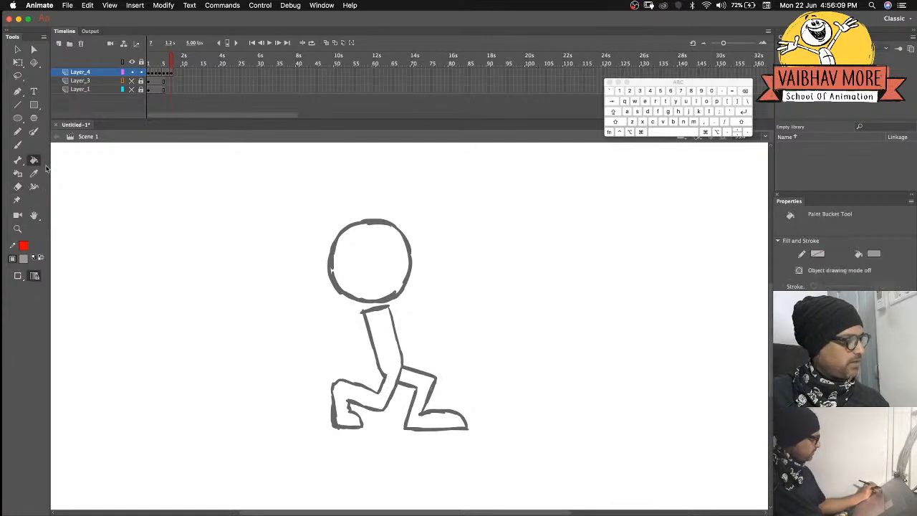
click(422, 396)
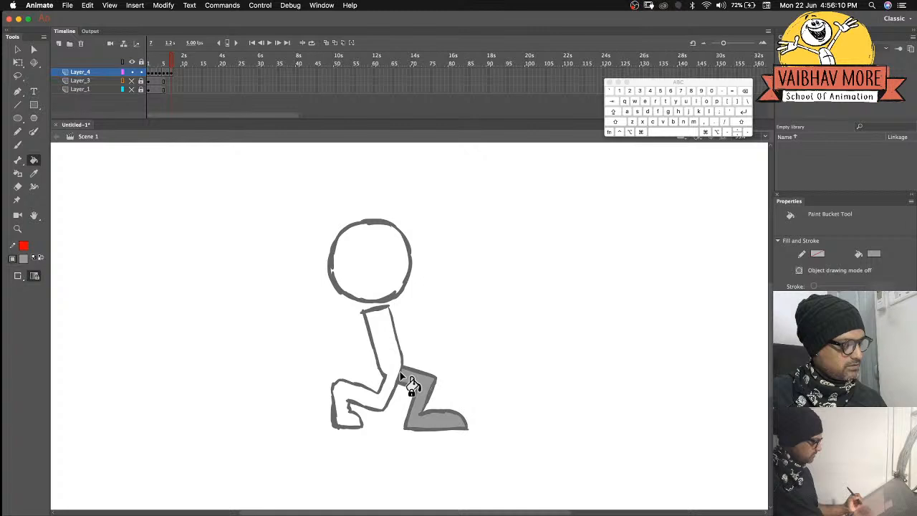
Duplicate the passing pose keyframe from frame 4 to frame 8 on Layer_4.
click(161, 73)
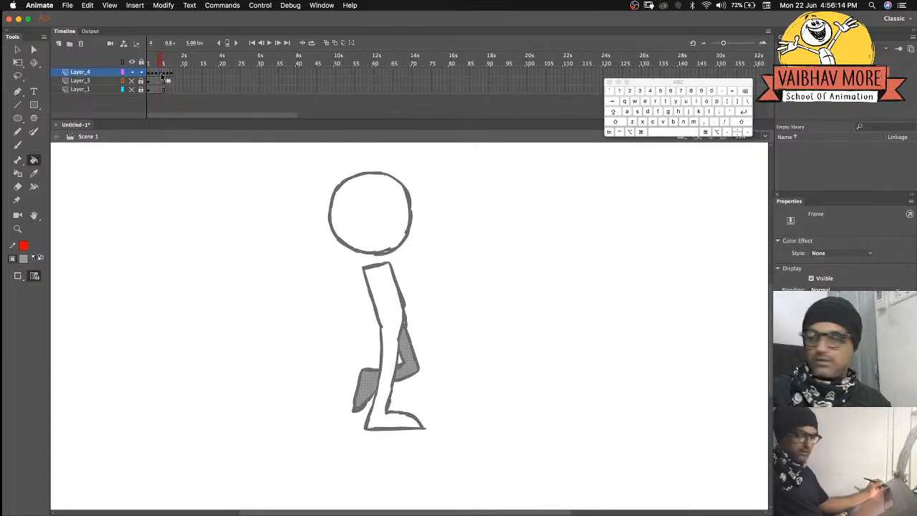
drag(161, 73, 176, 74)
key(v)
click(320, 306)
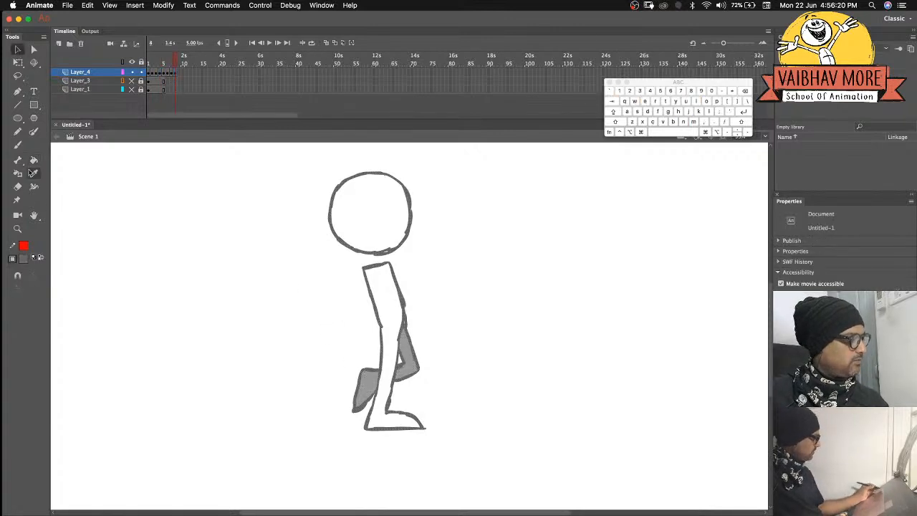
Draw the raised leg's missing thigh and shin lines across the standing leg on frame 8 in the sampled dark grey.
click(18, 145)
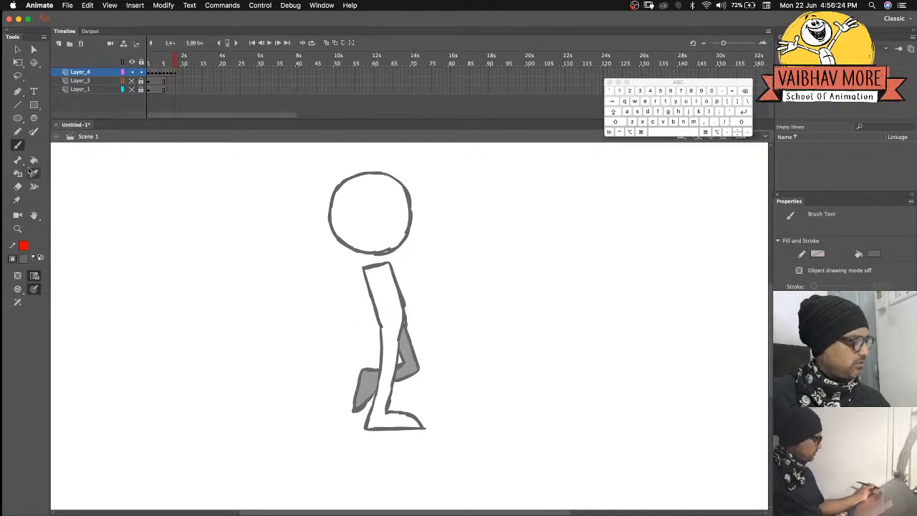
key(i)
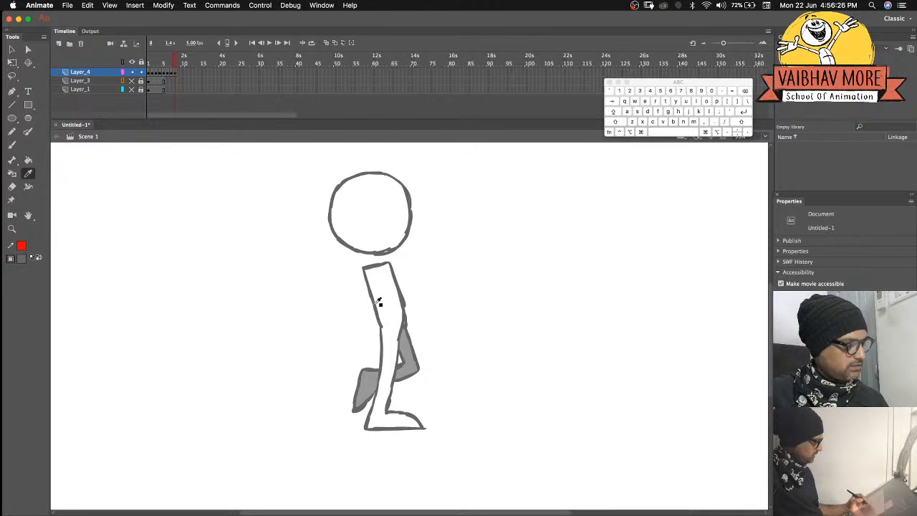
key(b)
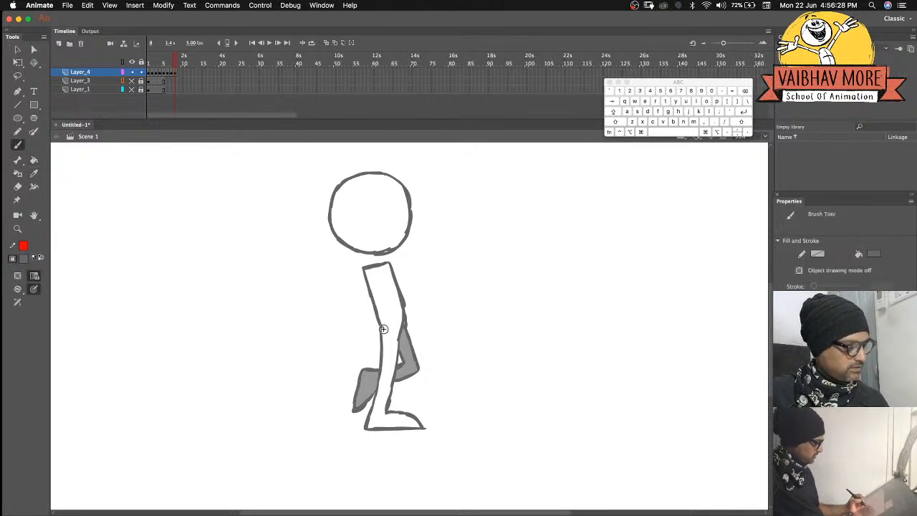
drag(383, 330, 401, 355)
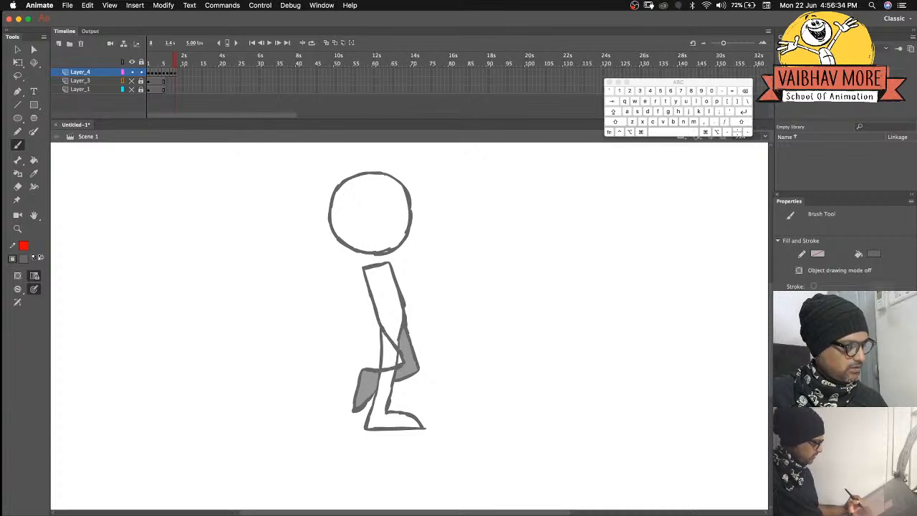
drag(394, 379, 379, 388)
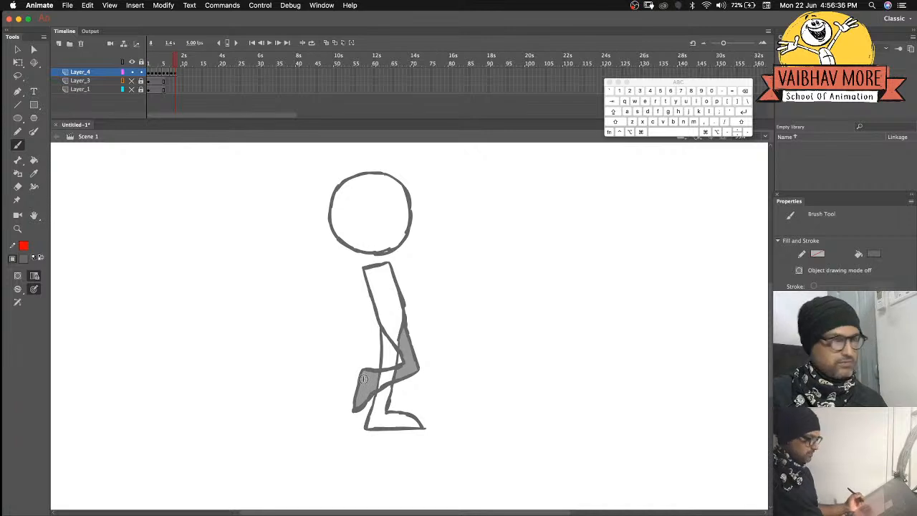
Delete the grey fills from the raised leg on frame 8 and erase the standing leg's lines that cross it.
super+click(366, 379)
key(Delete)
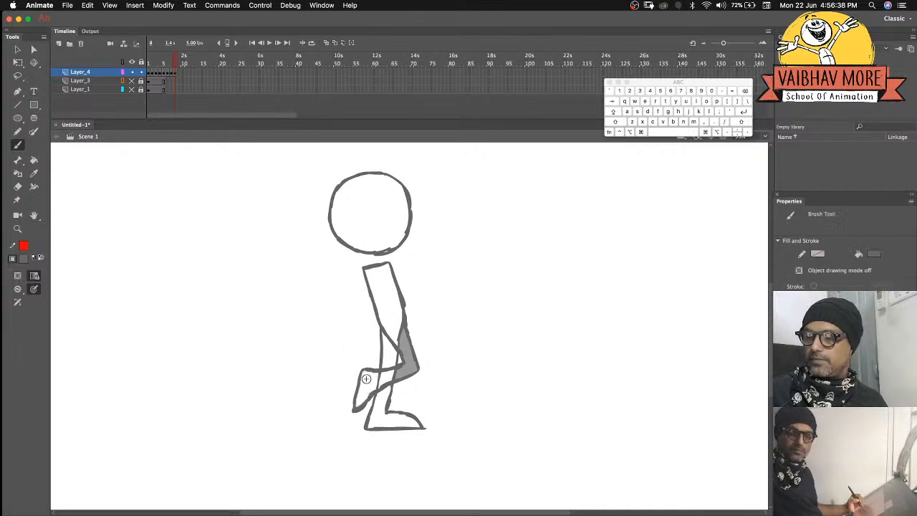
super+click(409, 378)
key(Delete)
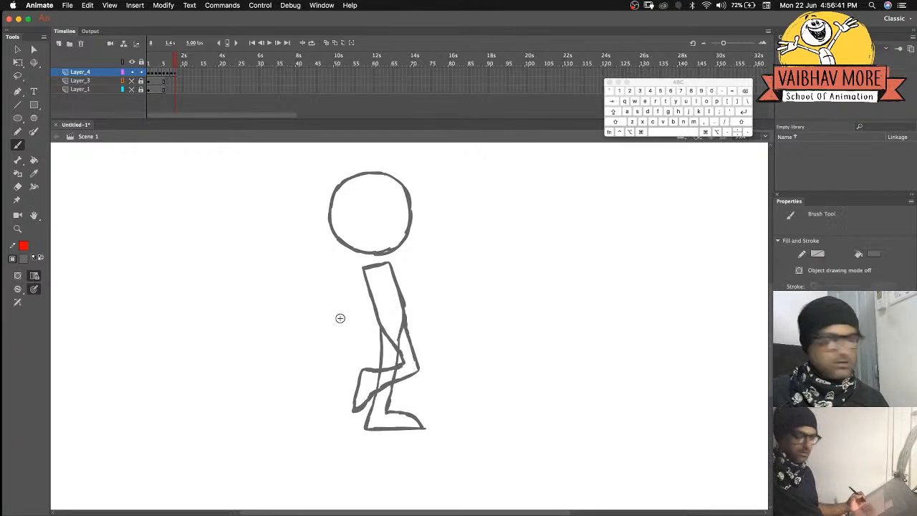
click(18, 187)
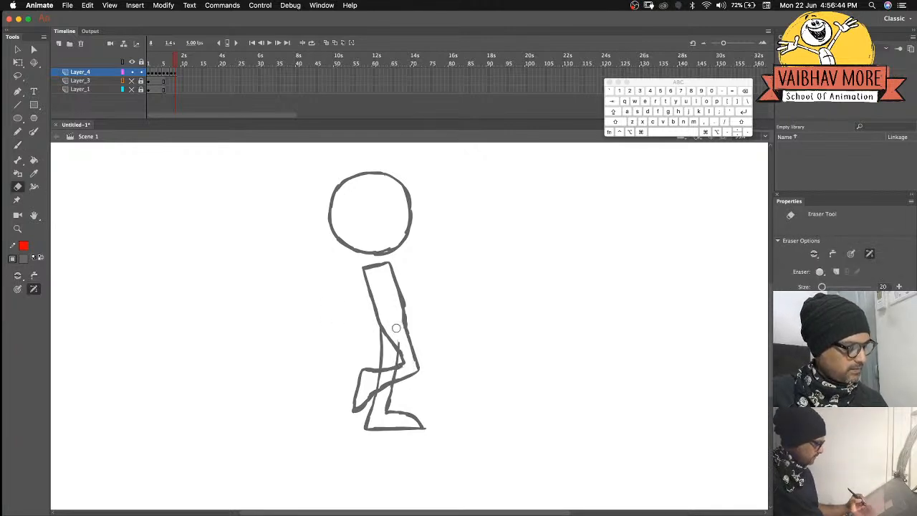
drag(376, 379, 393, 380)
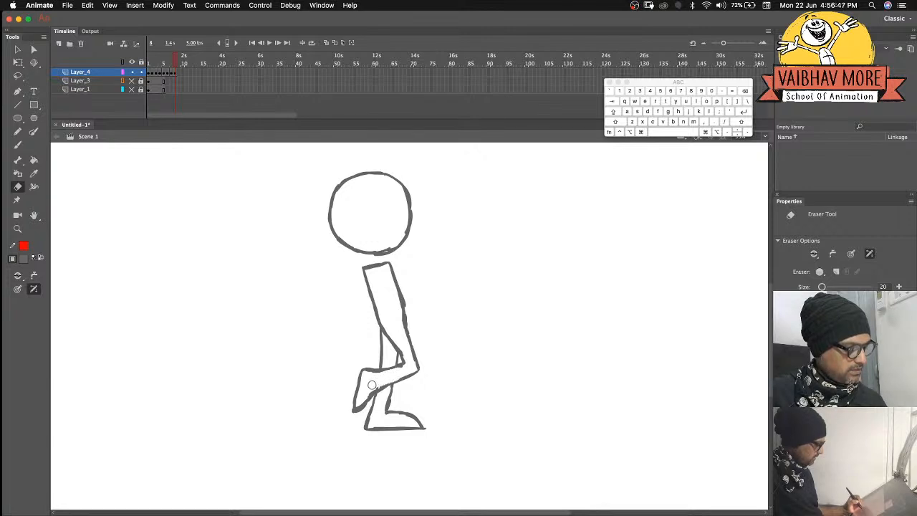
Fill the standing leg and foot on frame 8 with the mid-grey sampled from frame 7.
click(34, 160)
click(389, 364)
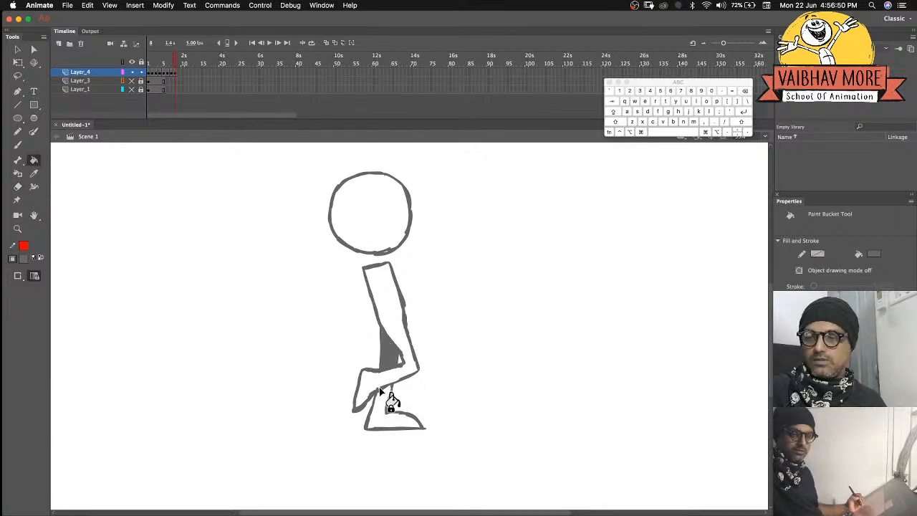
key(comma)
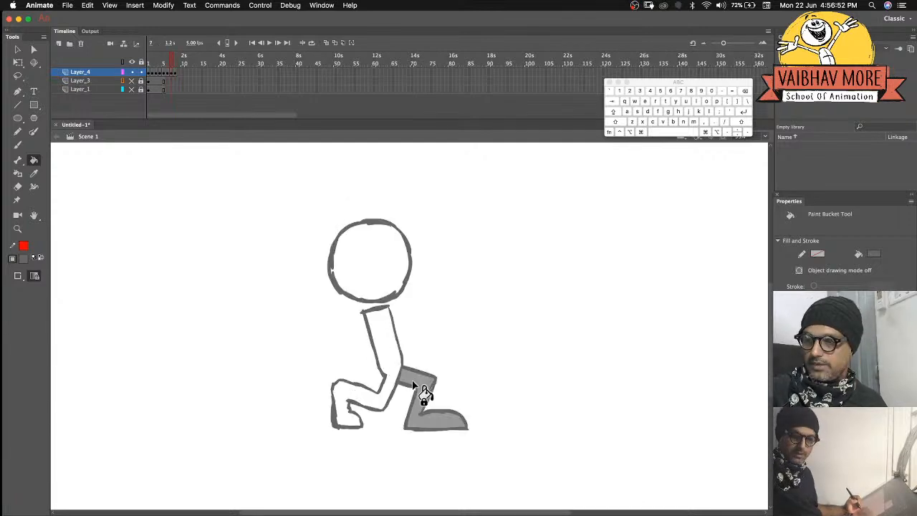
key(period)
click(398, 407)
click(387, 362)
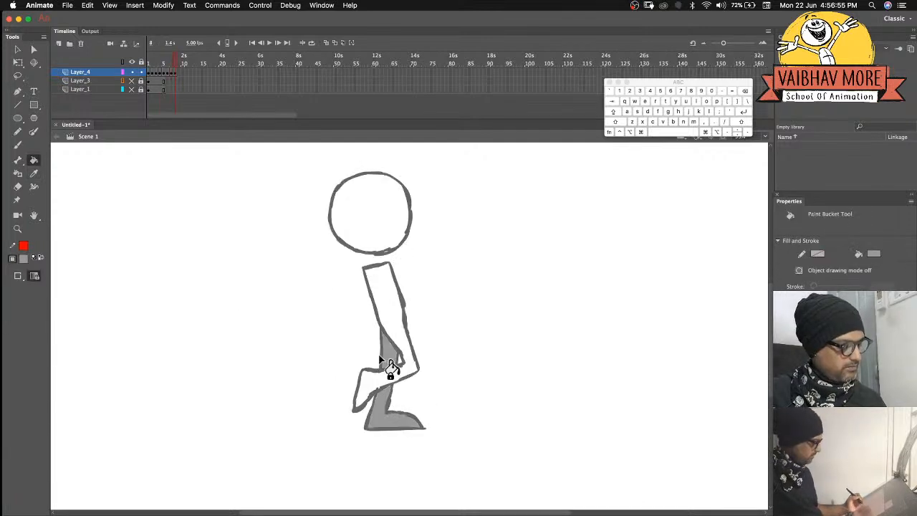
Loop playback over frames 1 to 8 and play the walk cycle from the first frame.
click(149, 63)
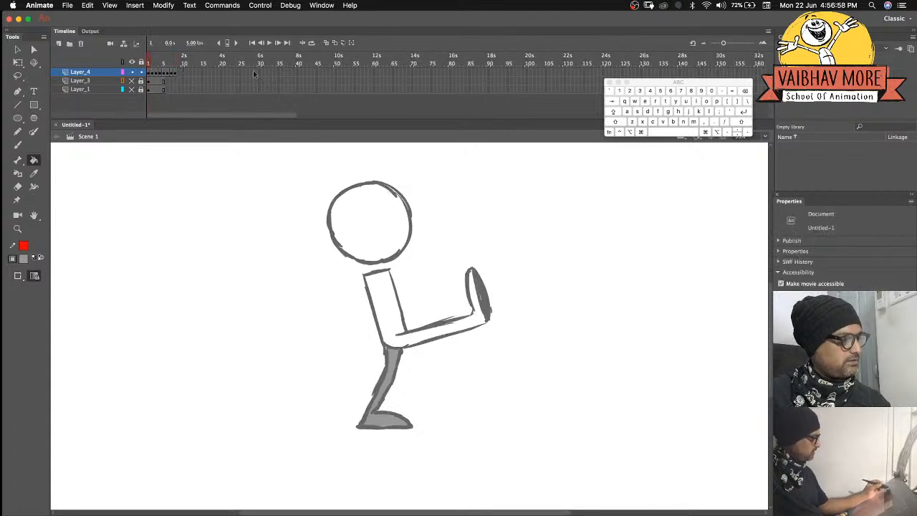
click(175, 71)
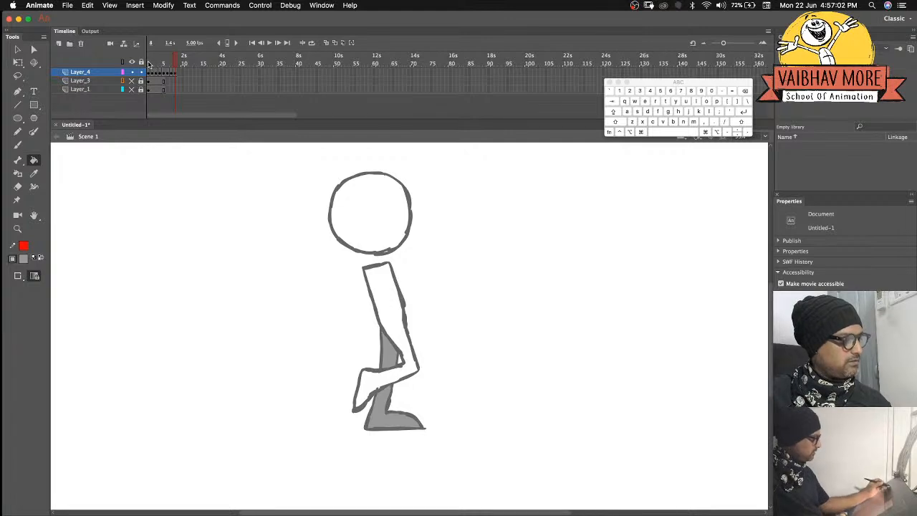
click(149, 63)
click(312, 44)
drag(166, 61, 177, 60)
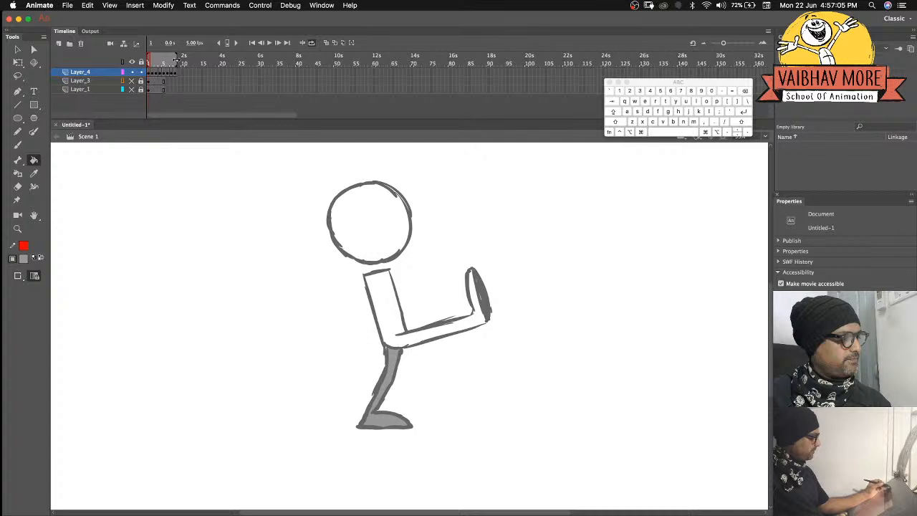
click(270, 43)
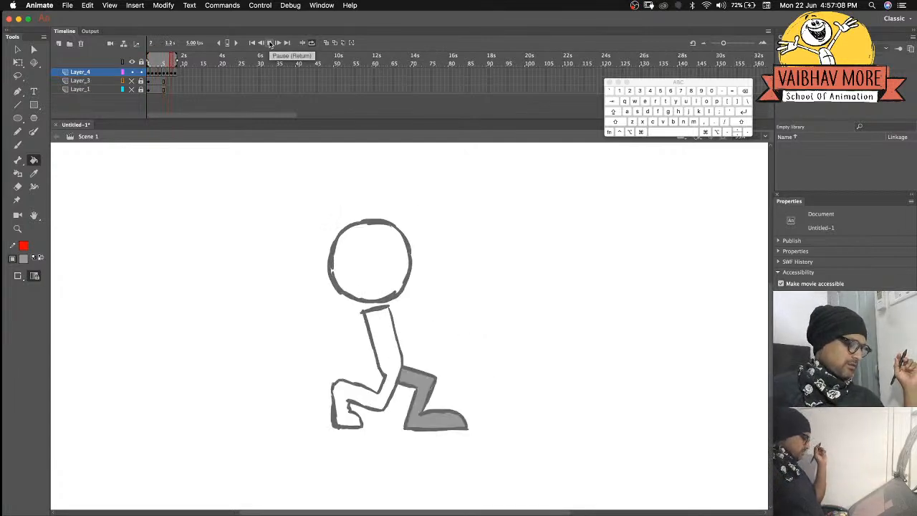
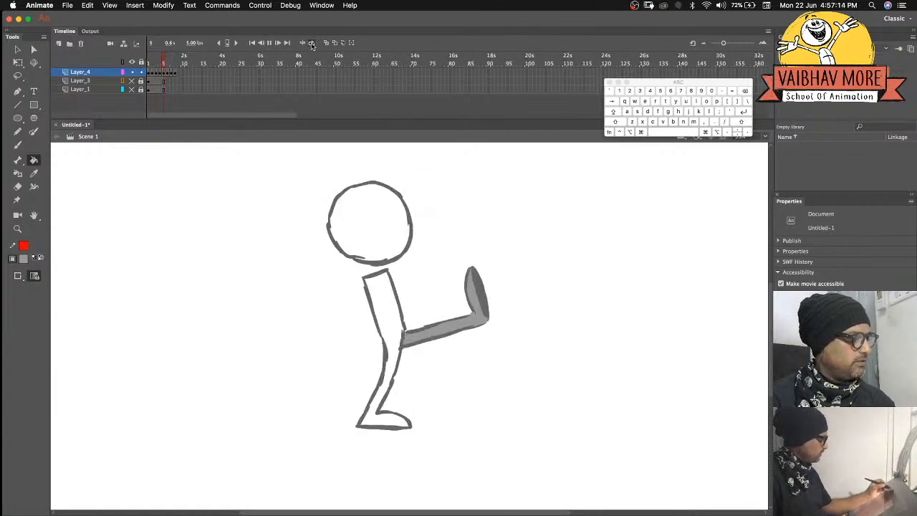
Return to frame 1 with looping off and set the document's frame rate to 24 fps.
click(147, 59)
drag(158, 61, 147, 63)
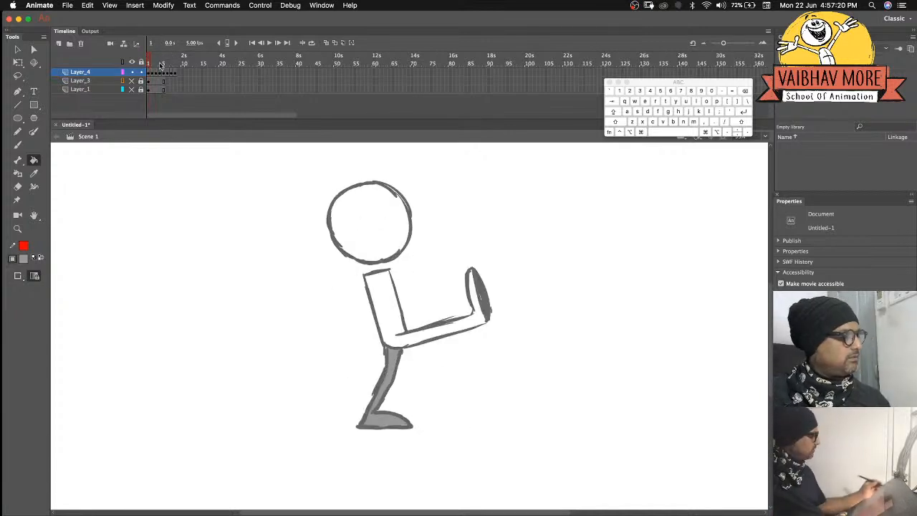
click(195, 43)
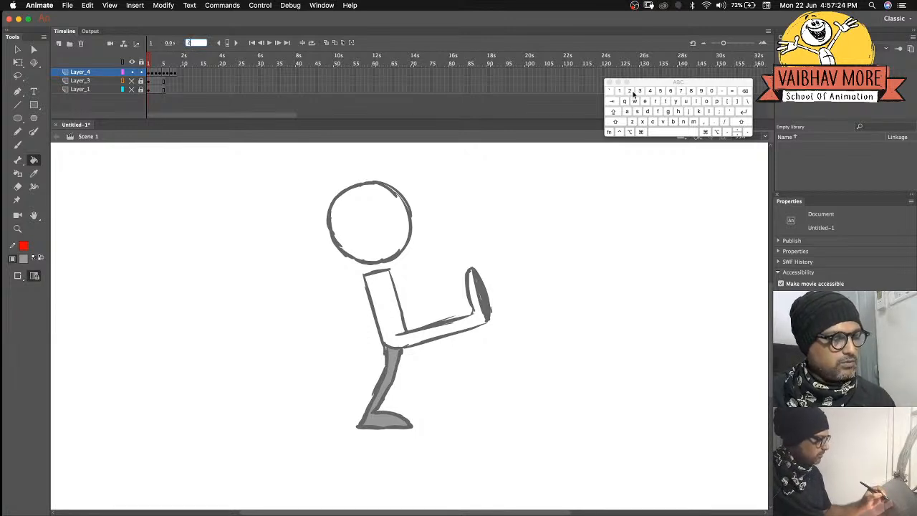
click(745, 114)
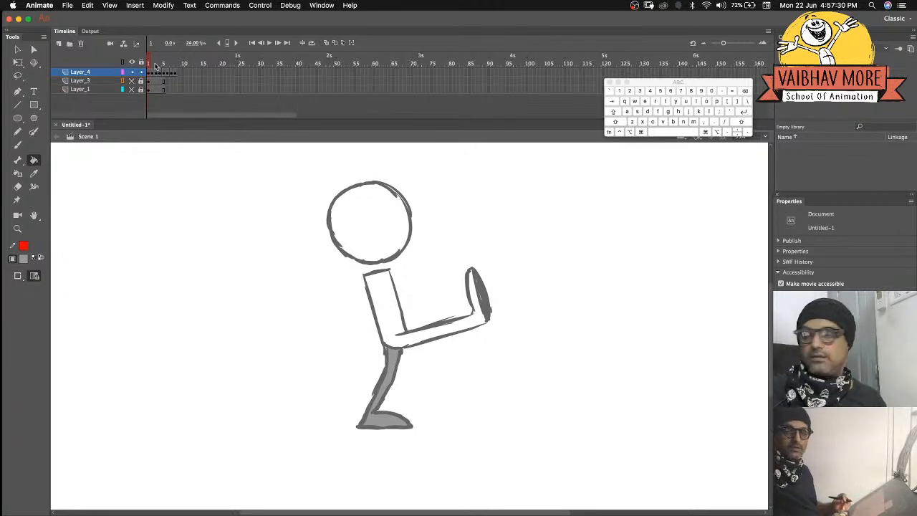
Hold the first pose on Layer_4 for three frames and each of the following three poses for two frames.
key(F5)
key(F5)
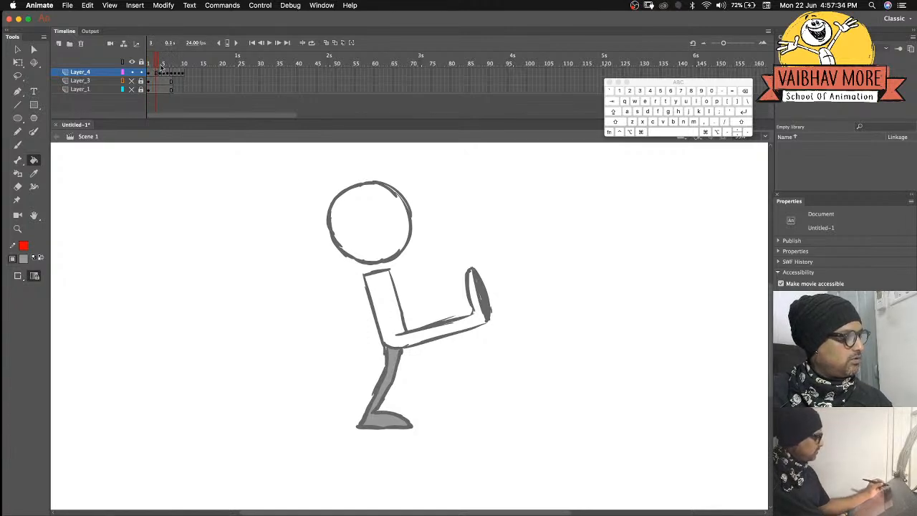
click(160, 65)
key([)
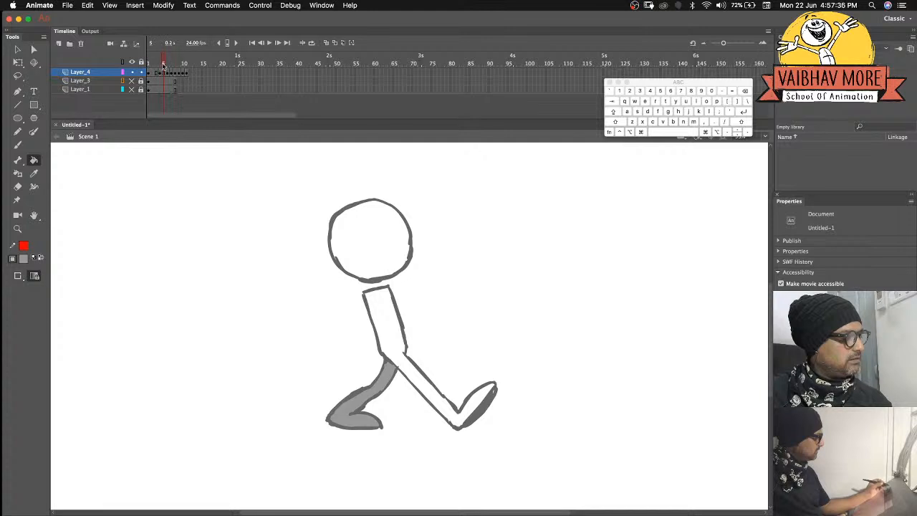
click(168, 65)
click(177, 65)
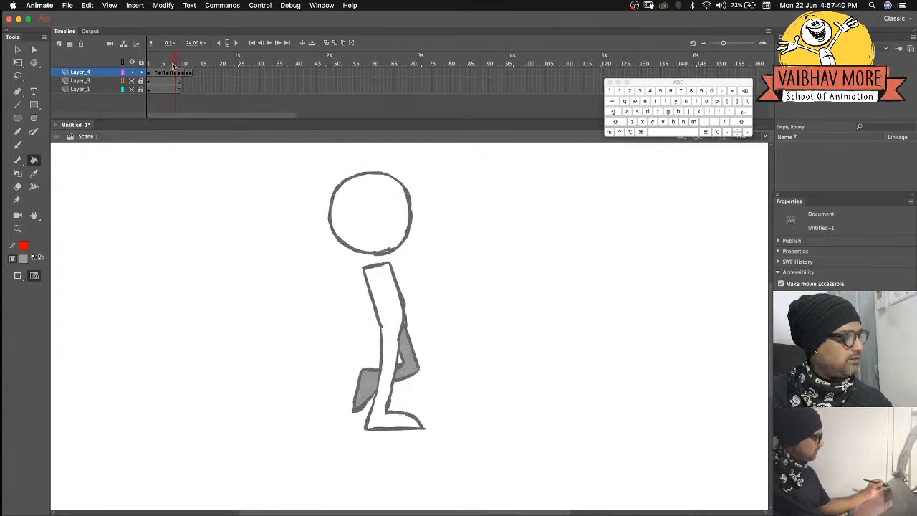
Hold the fifth pose for three frames and each of the last three poses for two frames.
click(184, 64)
key(bracketleft)
key(bracketleft)
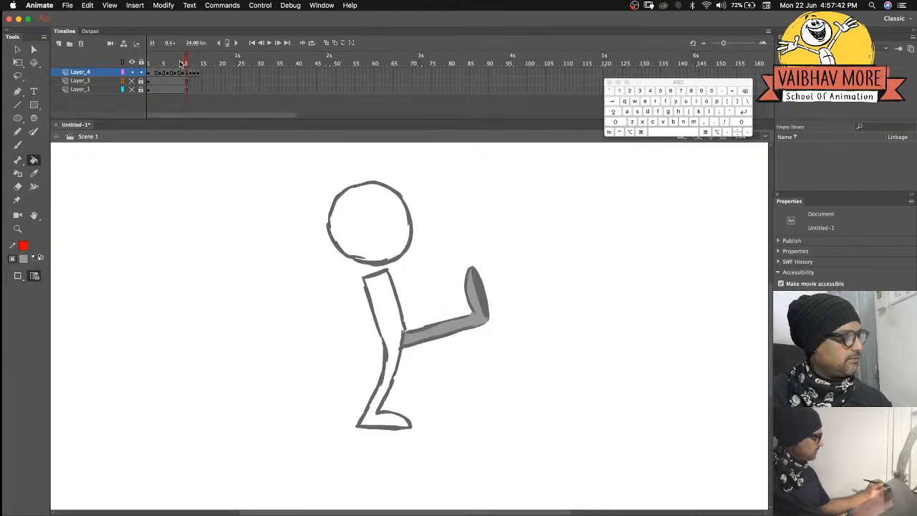
click(196, 65)
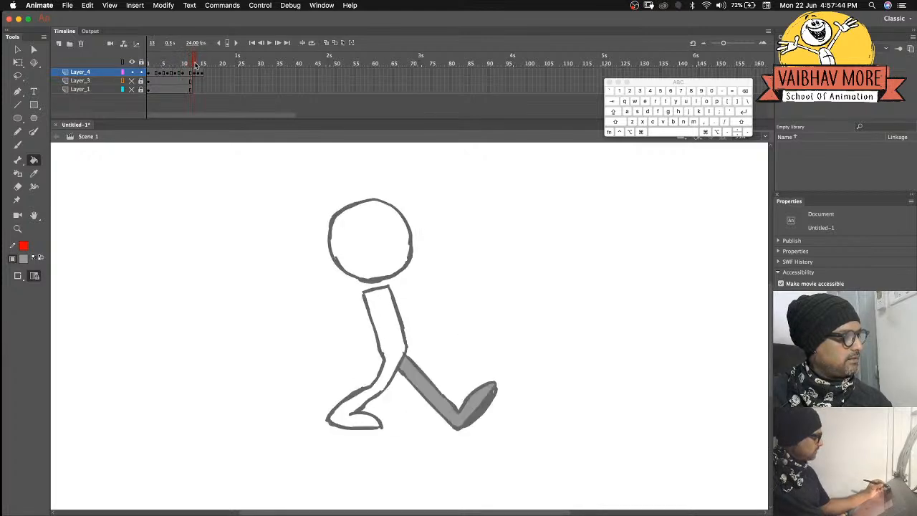
key(bracketleft)
click(203, 65)
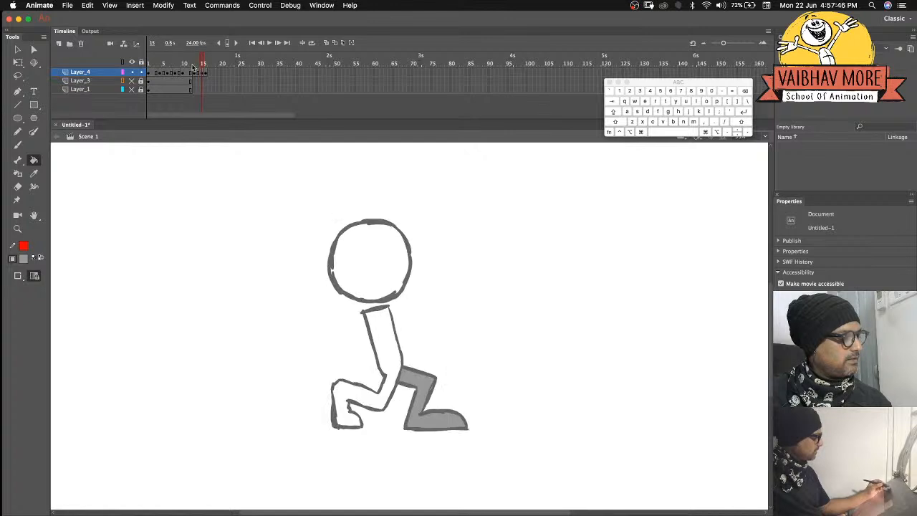
key(bracketleft)
click(209, 65)
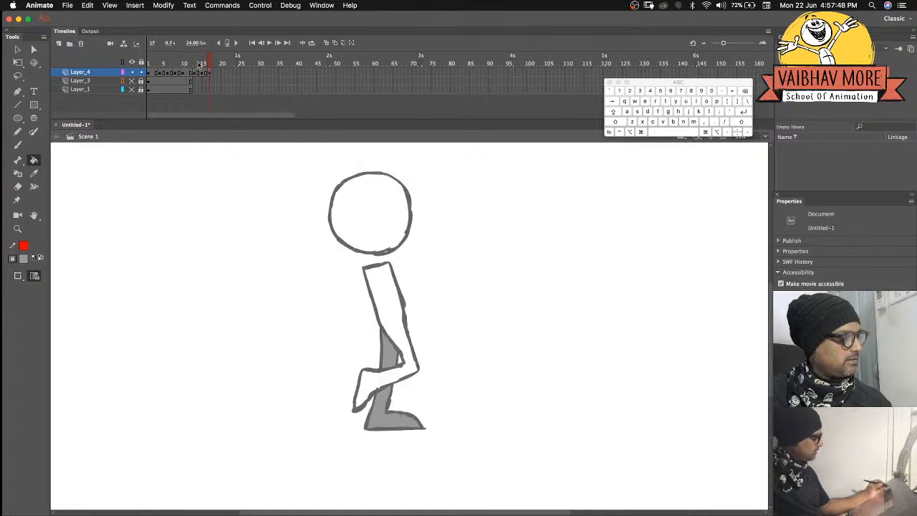
key(bracketleft)
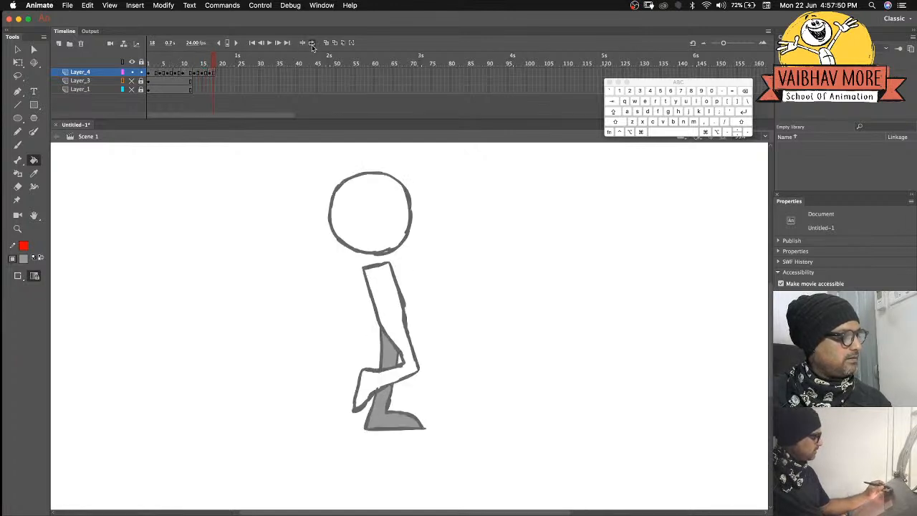
Loop playback over frames 1 to 18 and play the retimed walk cycle.
drag(179, 58, 215, 58)
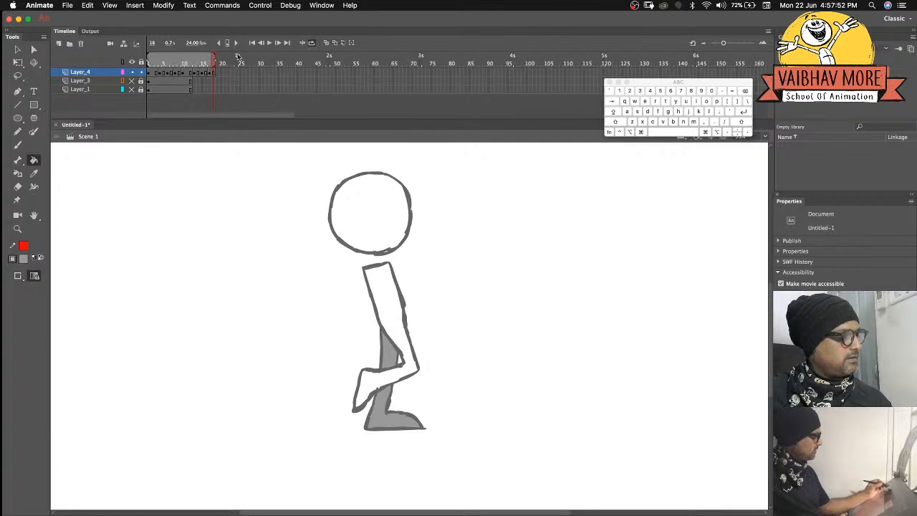
click(270, 43)
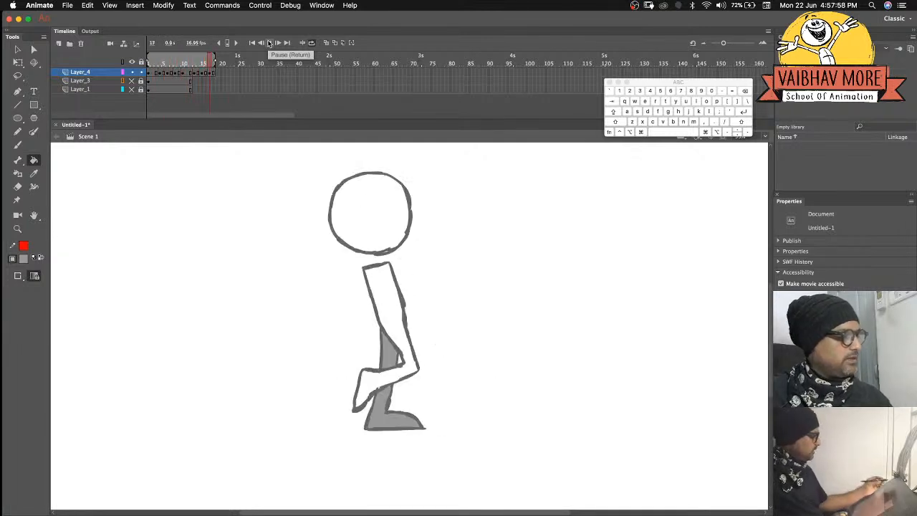
Turn looping off and extend the first and fifth poses so each is held for six frames.
click(152, 61)
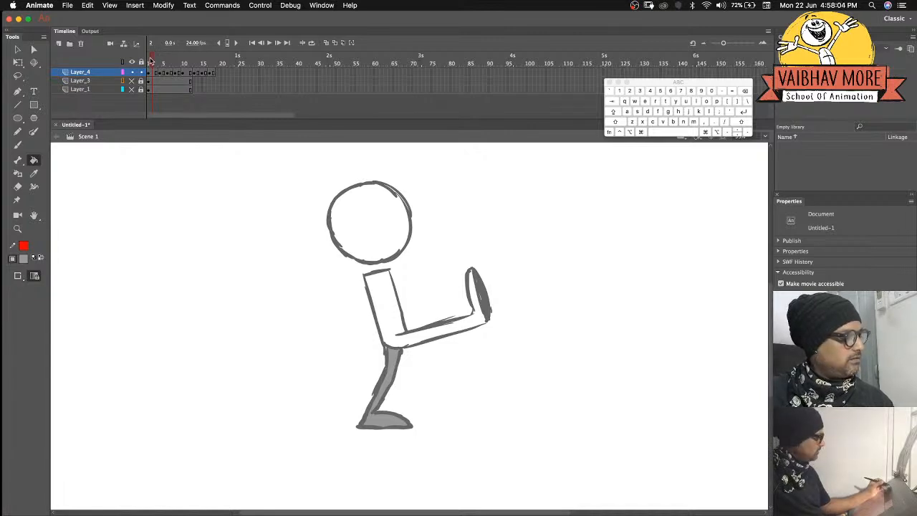
key(F5)
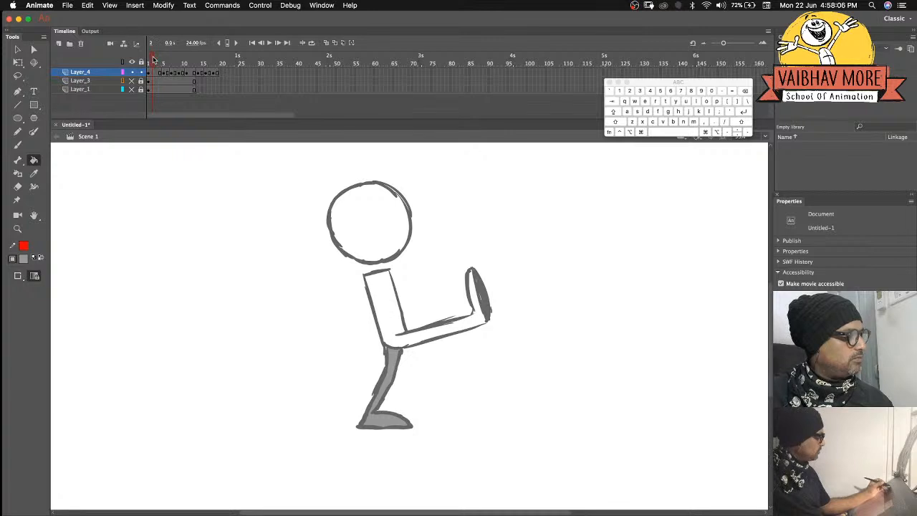
key(F5)
key(F5)
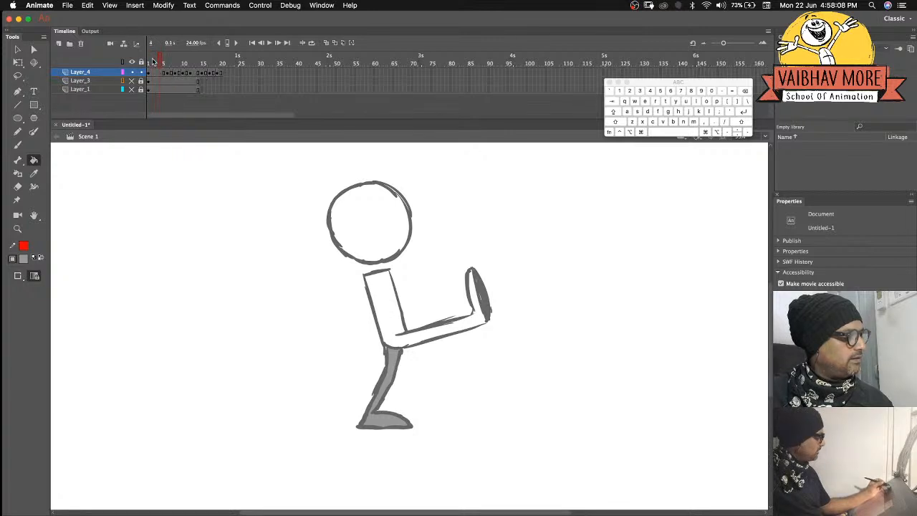
drag(155, 61, 202, 63)
key([)
key([)
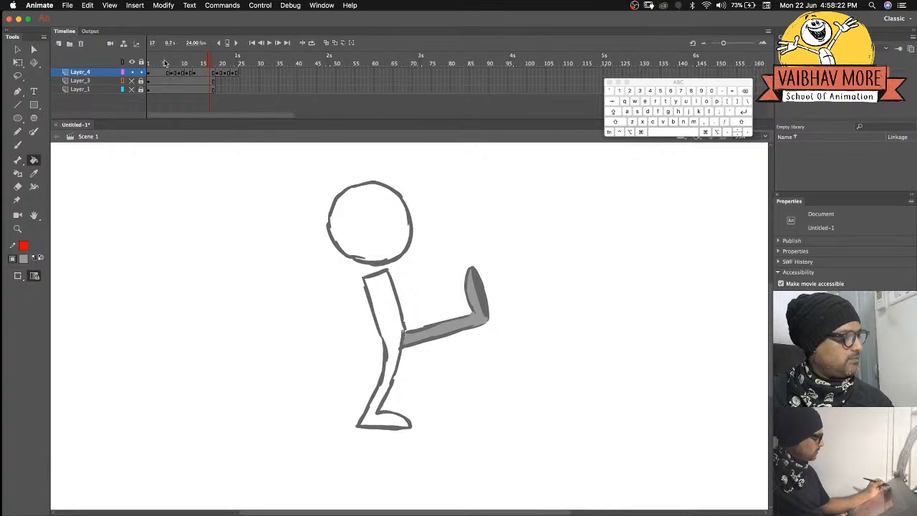
Loop playback over frames 1 to 24, play the walk cycle, and return to frame 3 with looping off.
click(302, 42)
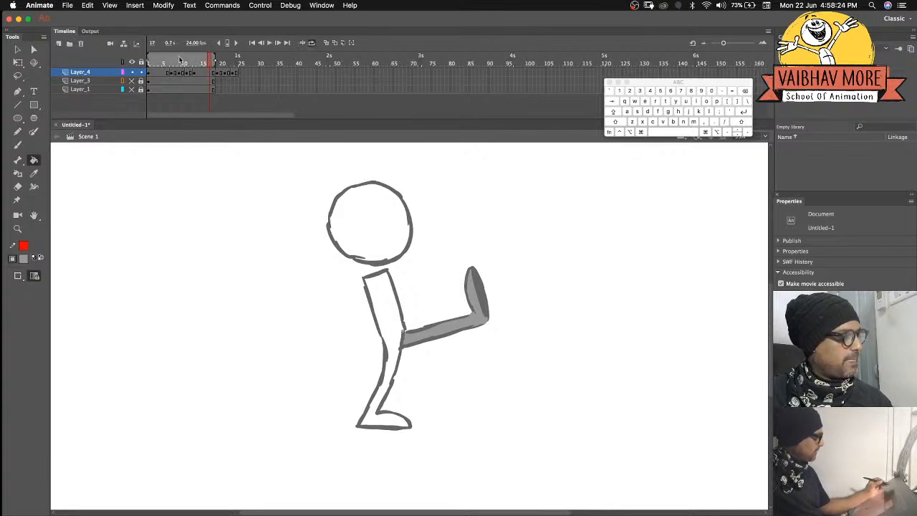
click(270, 43)
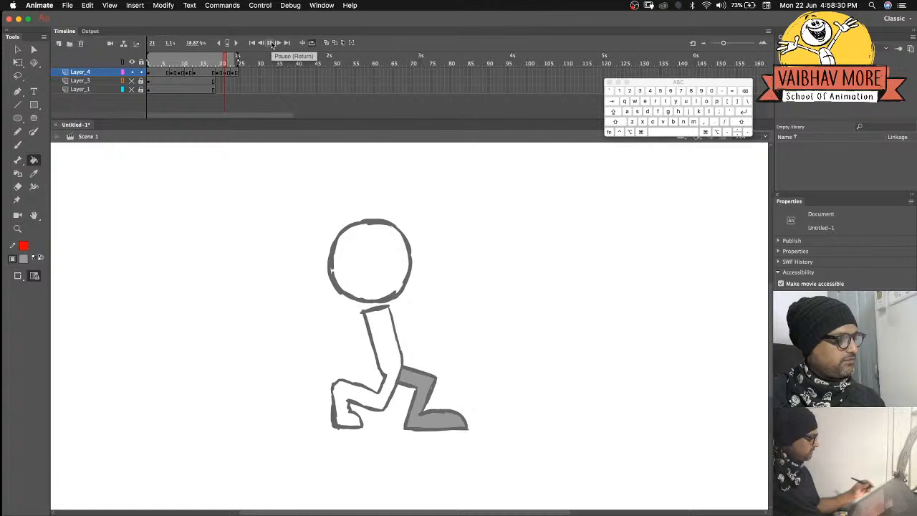
click(159, 62)
mouse_move(158, 62)
mouse_down()
mouse_move(150, 61)
mouse_move(159, 57)
mouse_up()
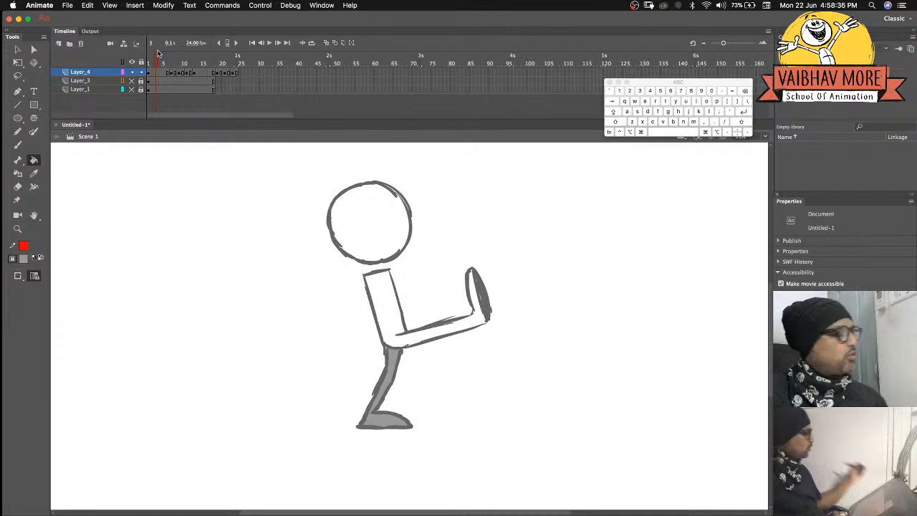
mouse_move(158, 63)
mouse_down()
mouse_move(216, 61)
mouse_move(143, 62)
mouse_move(157, 62)
mouse_up()
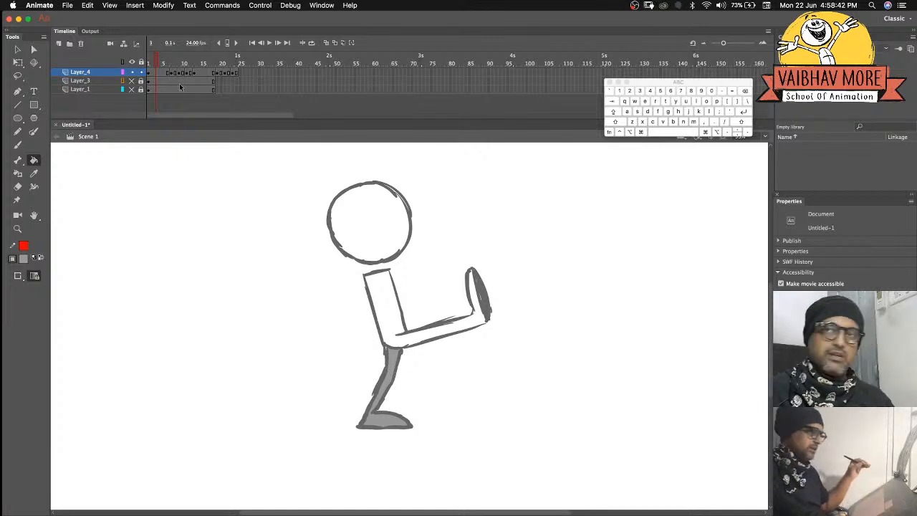
Insert a blank keyframe at frame 3 of Layer_4, turn on onion skinning and activate the Brush tool.
drag(157, 75, 192, 75)
click(212, 74)
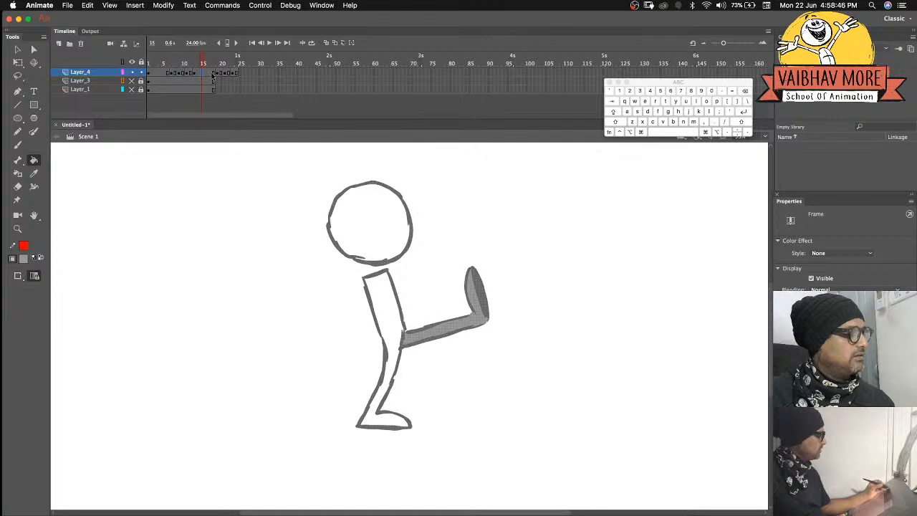
click(155, 65)
click(164, 77)
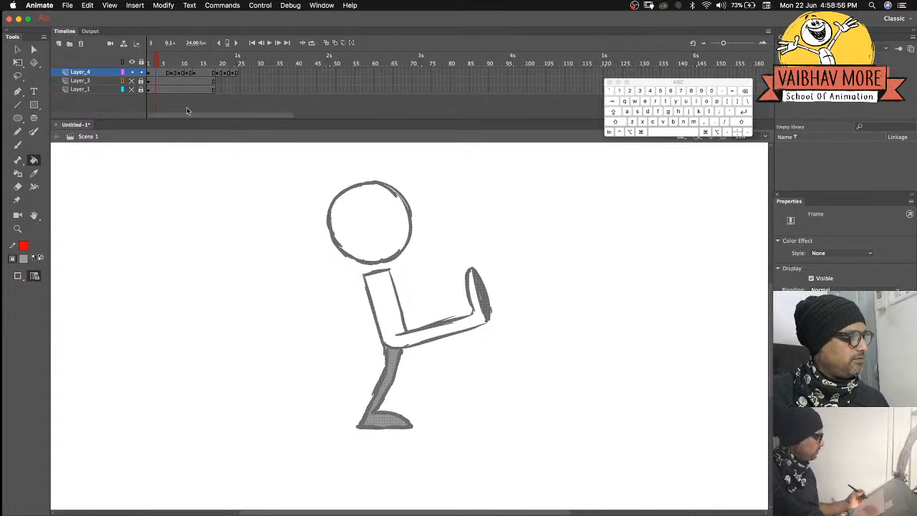
key(F7)
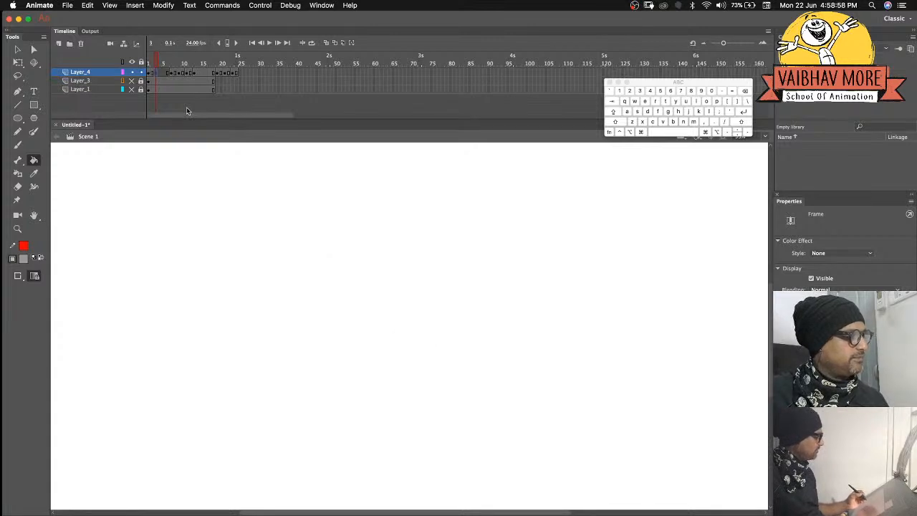
click(326, 43)
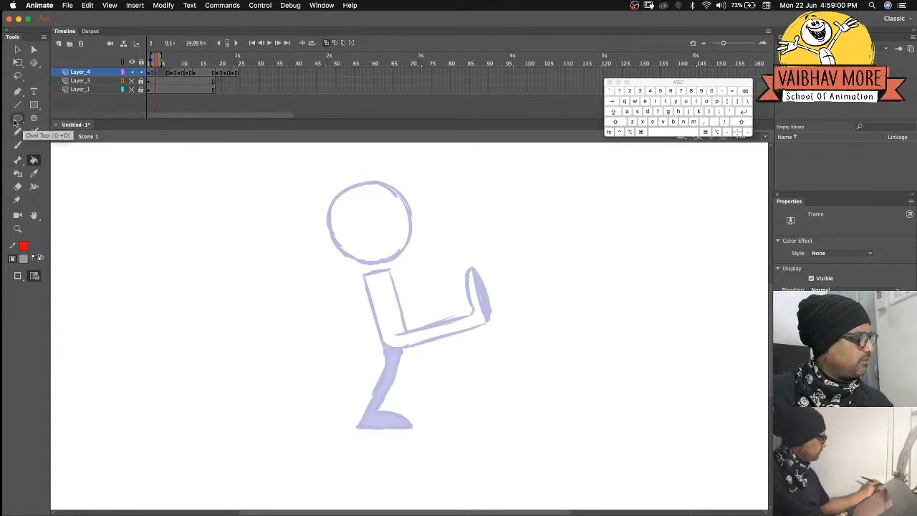
click(20, 144)
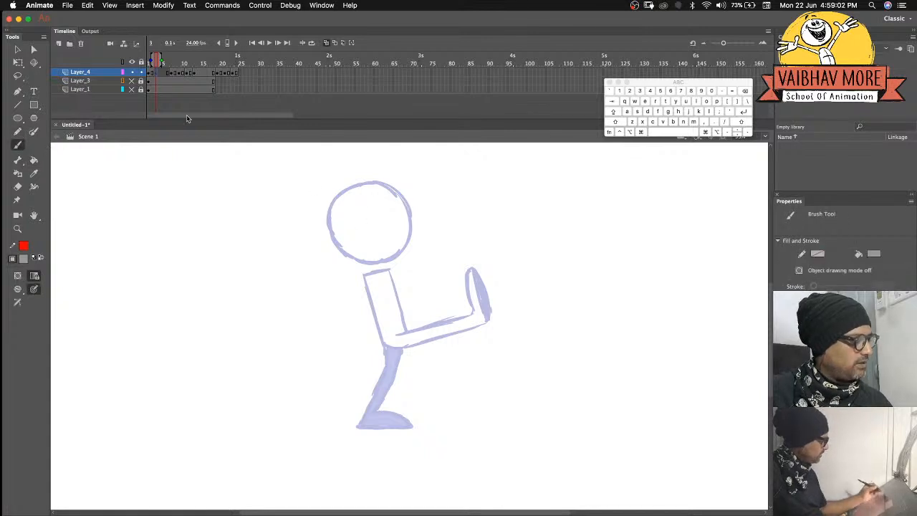
click(149, 74)
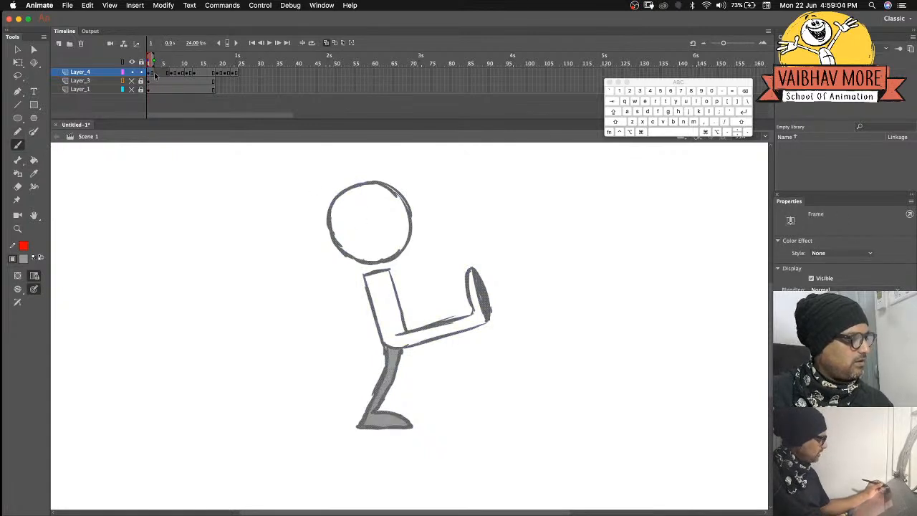
click(156, 74)
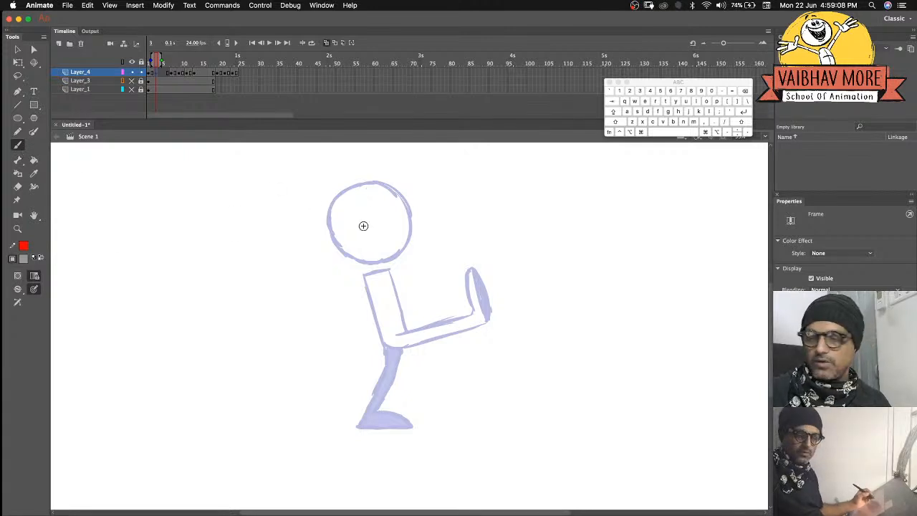
Sample the dark outline grey from frame 2 and trace the head and torso on frame 3 with the brush.
key(comma)
key(i)
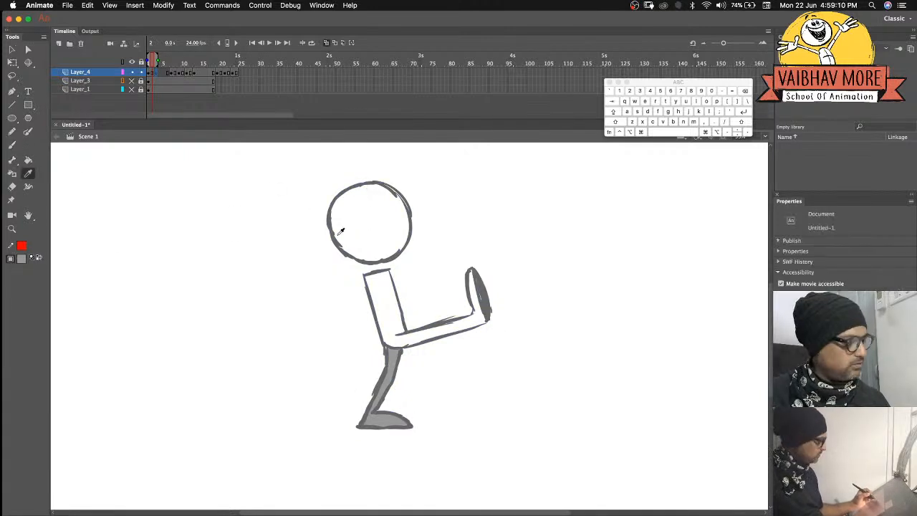
key(k)
key(period)
key(b)
mouse_move(379, 184)
mouse_down()
mouse_move(347, 187)
mouse_move(330, 223)
mouse_up()
mouse_move(366, 185)
mouse_down()
mouse_move(410, 226)
mouse_move(403, 199)
mouse_move(399, 253)
mouse_move(363, 260)
mouse_move(336, 244)
mouse_up()
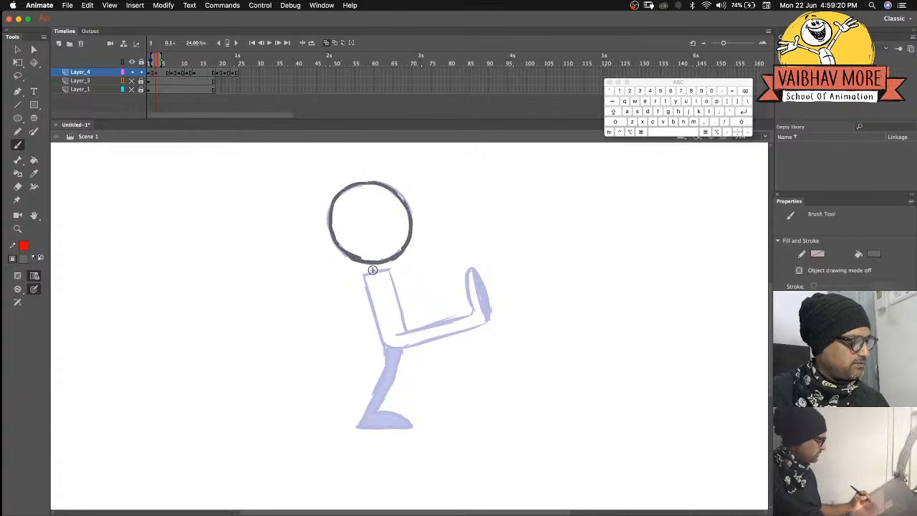
mouse_move(390, 270)
mouse_down()
mouse_move(363, 275)
mouse_move(379, 329)
mouse_up()
drag(390, 270, 406, 331)
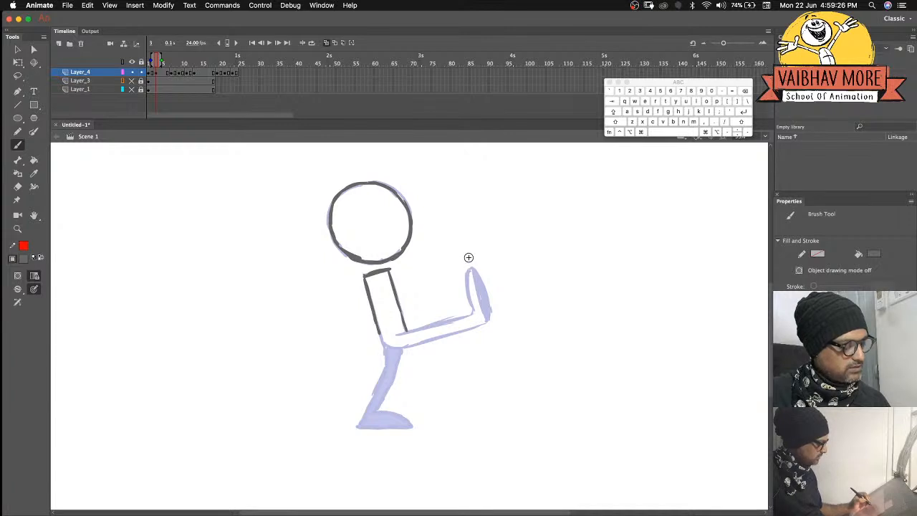
Draw the raised leg on frame 3 with its foot slightly higher, and the standing leg with its foot slightly further back.
mouse_move(472, 263)
mouse_down()
mouse_move(485, 290)
mouse_move(480, 274)
mouse_move(487, 308)
mouse_move(472, 264)
mouse_up()
drag(485, 304, 465, 317)
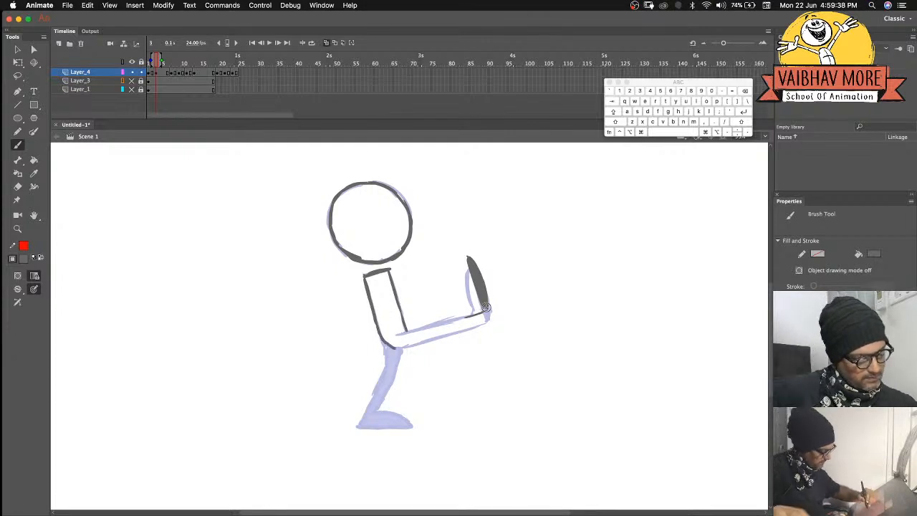
drag(484, 309, 394, 348)
mouse_move(459, 276)
mouse_down()
mouse_move(470, 301)
mouse_move(408, 332)
mouse_up()
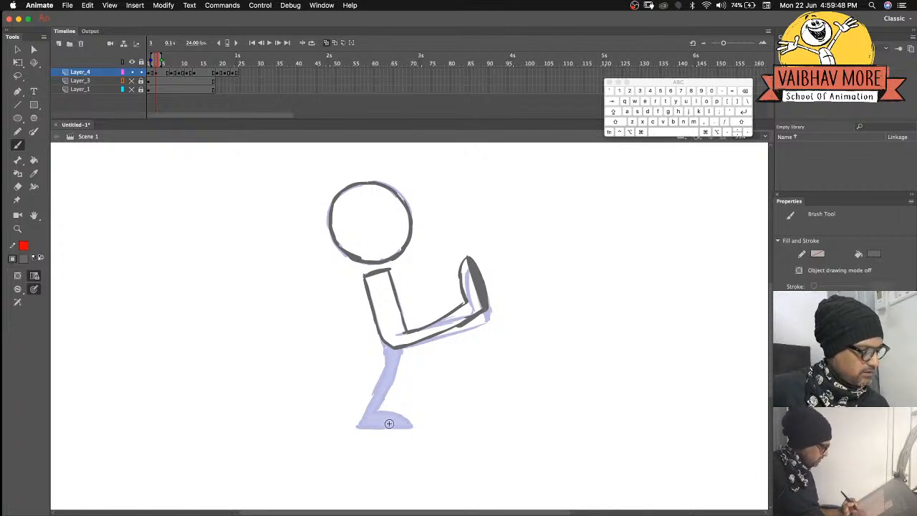
mouse_move(394, 420)
mouse_down()
mouse_move(404, 424)
mouse_move(375, 412)
mouse_move(374, 429)
mouse_move(349, 427)
mouse_up()
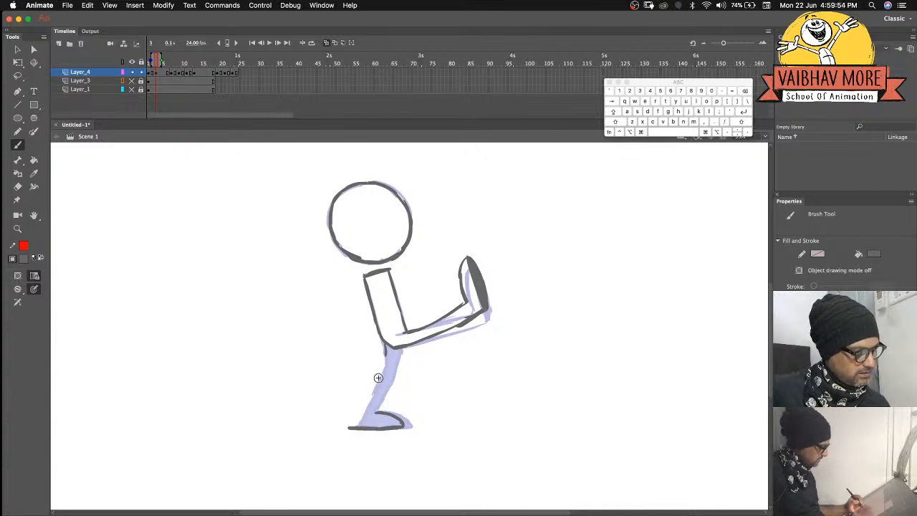
mouse_move(385, 347)
mouse_down()
mouse_move(377, 385)
mouse_move(350, 427)
mouse_move(396, 372)
mouse_move(375, 411)
mouse_up()
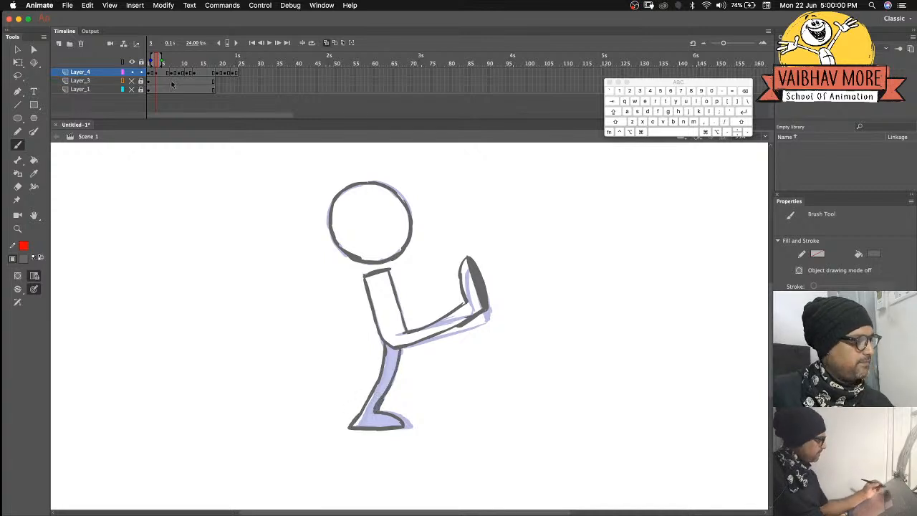
Insert a blank keyframe at frame 5 of Layer_4 within the first pose's hold.
click(165, 74)
click(171, 75)
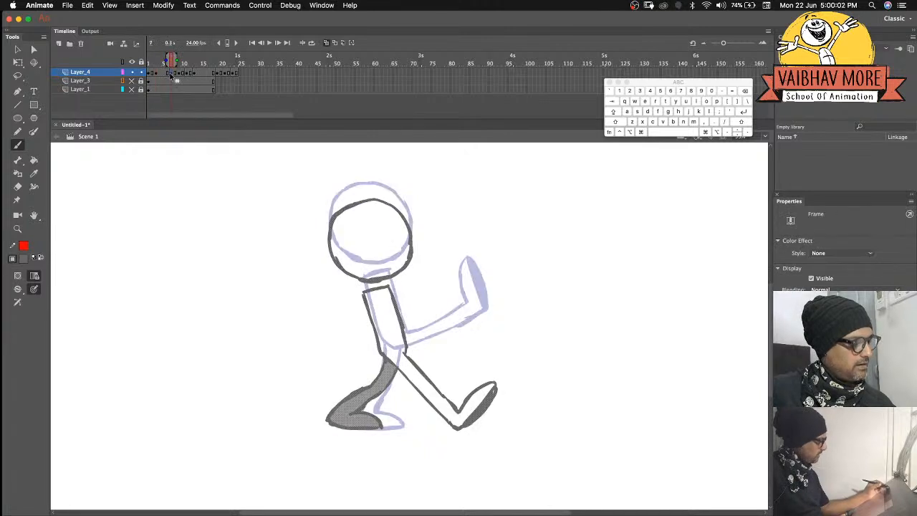
click(165, 74)
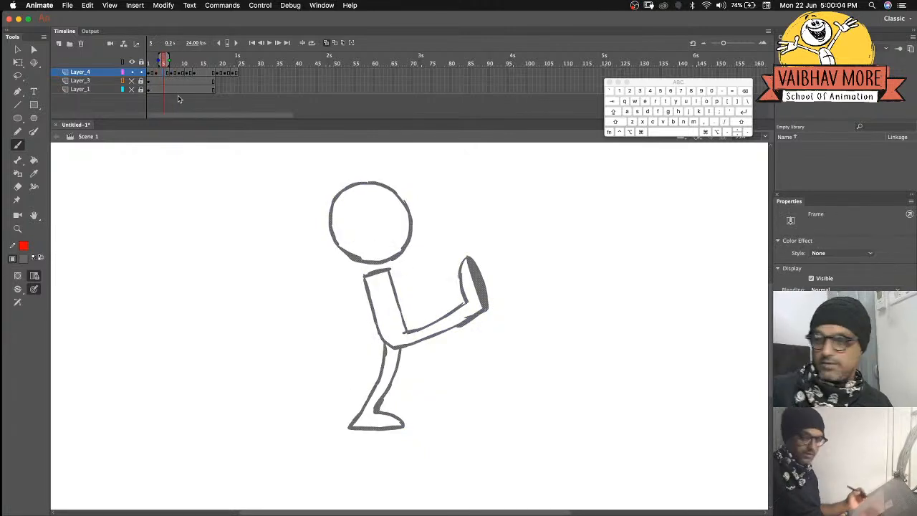
key(F7)
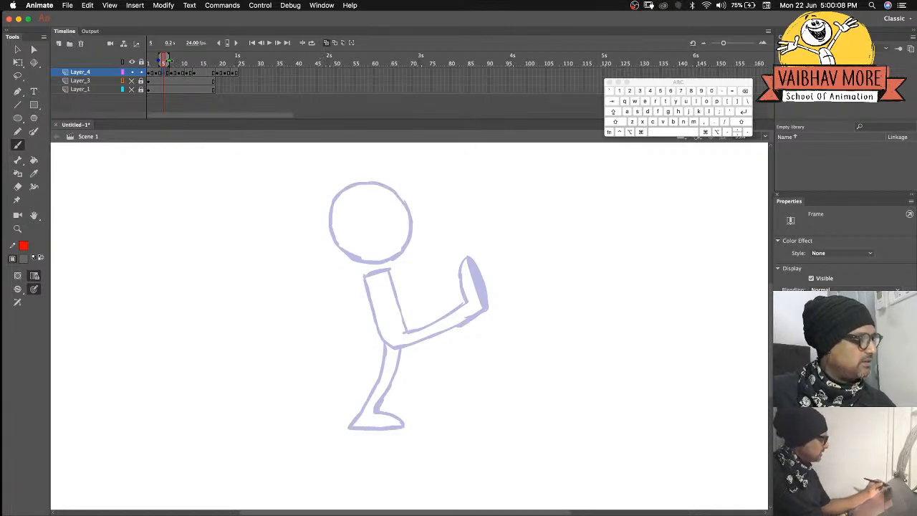
Extend the onion skin to the following drawing, then brush frame 5's head and nudge it up between the neighbouring poses.
drag(170, 62, 171, 62)
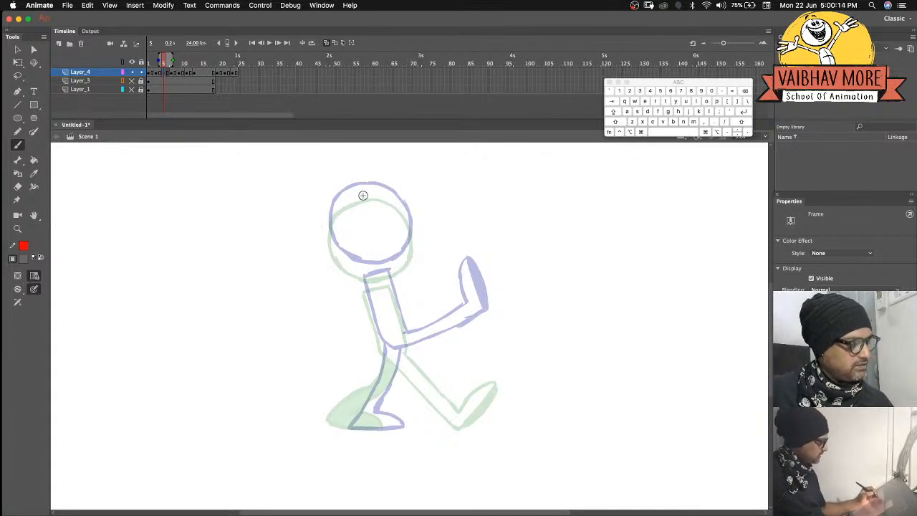
mouse_move(378, 201)
mouse_down()
mouse_move(338, 209)
mouse_move(329, 249)
mouse_up()
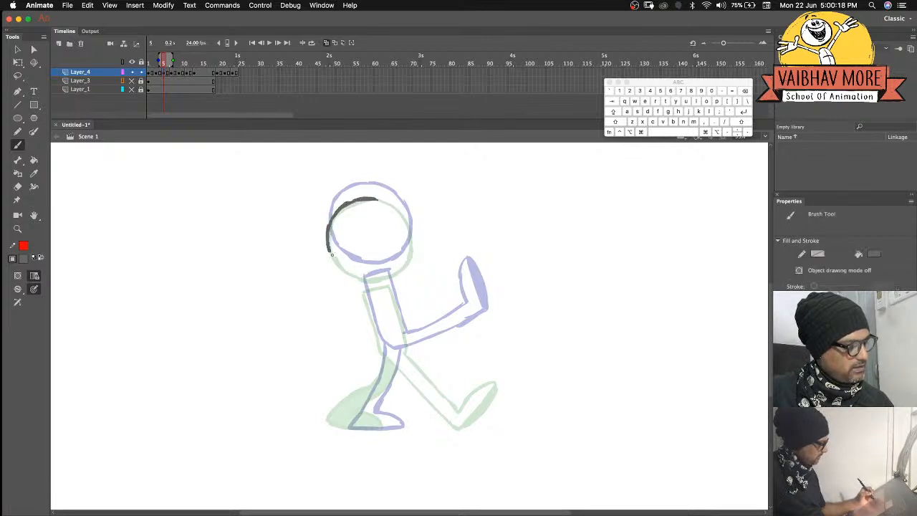
mouse_move(365, 199)
mouse_down()
mouse_move(390, 204)
mouse_move(383, 202)
mouse_move(411, 236)
mouse_move(399, 215)
mouse_move(409, 259)
mouse_move(408, 233)
mouse_move(394, 273)
mouse_move(369, 280)
mouse_move(338, 264)
mouse_up()
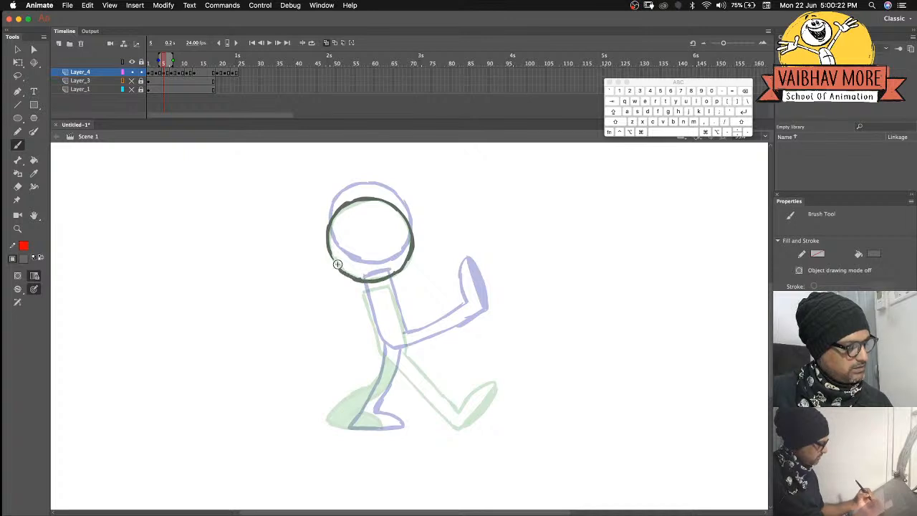
key(v)
drag(292, 176, 375, 246)
key(shift+Up)
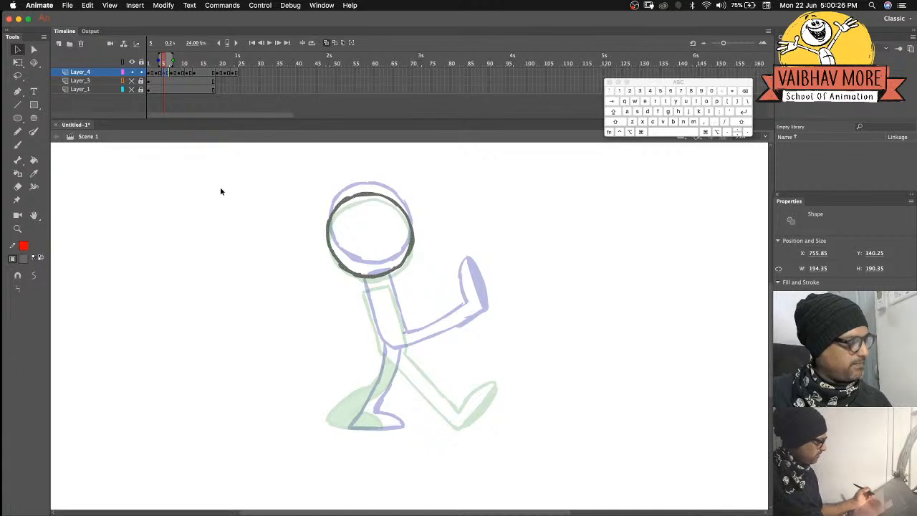
Draw the torso and forward leg on frame 5, stretching the foot into a long thick-soled smear between the neighbouring foot positions.
click(18, 145)
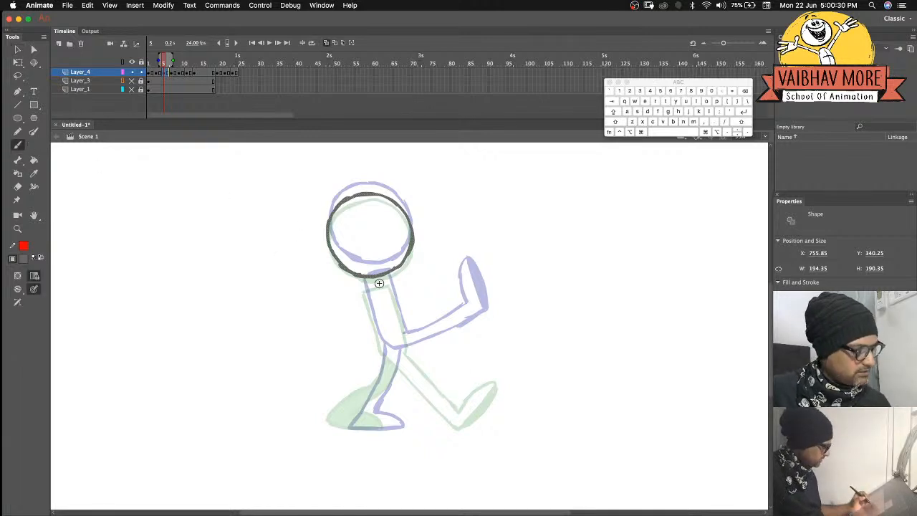
mouse_move(384, 282)
mouse_down()
mouse_move(361, 282)
mouse_move(385, 350)
mouse_up()
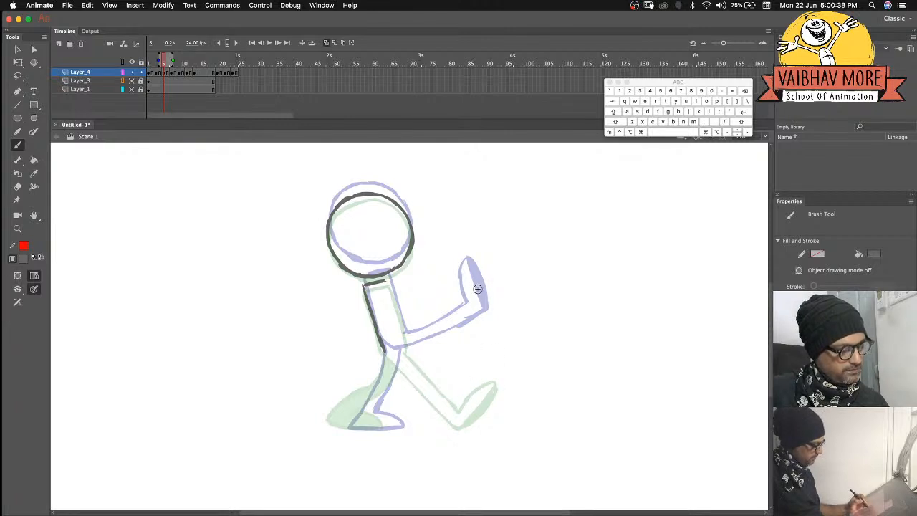
mouse_move(478, 292)
mouse_down()
mouse_move(486, 355)
mouse_move(473, 401)
mouse_up()
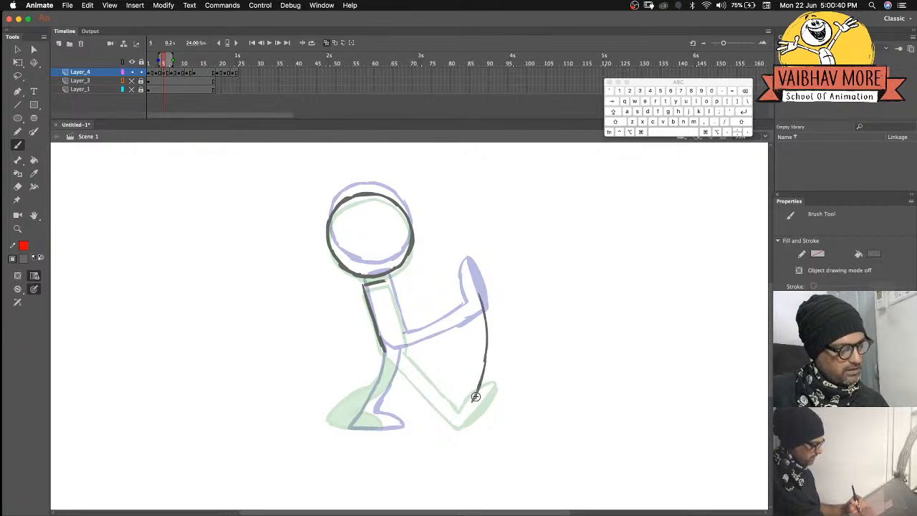
mouse_move(483, 295)
mouse_down()
mouse_move(487, 385)
mouse_move(495, 343)
mouse_move(482, 396)
mouse_up()
mouse_move(482, 296)
mouse_down()
mouse_move(490, 342)
mouse_move(478, 400)
mouse_move(487, 335)
mouse_move(476, 398)
mouse_up()
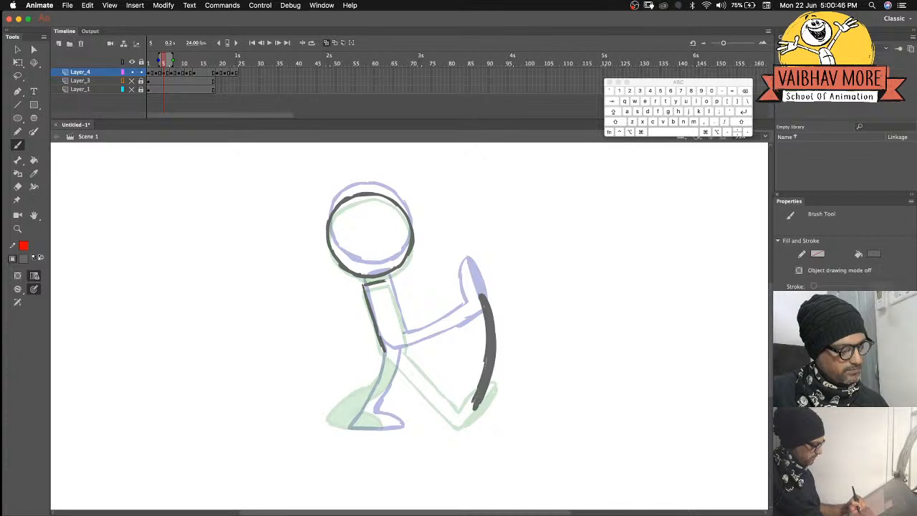
drag(477, 300, 478, 372)
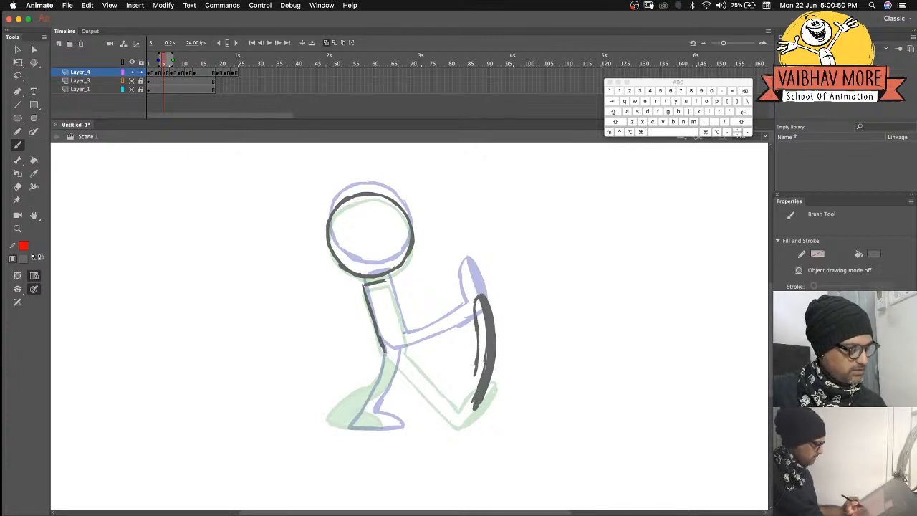
mouse_move(384, 351)
mouse_down()
mouse_move(438, 392)
mouse_move(473, 409)
mouse_up()
drag(474, 360, 405, 347)
drag(384, 283, 403, 334)
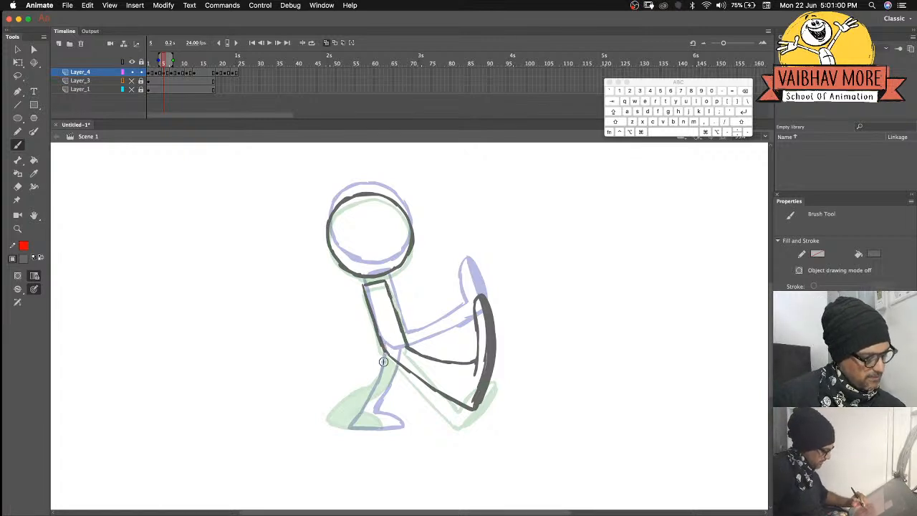
Draw the bent standing leg on frame 5 with its foot between the two onion-skinned foot positions.
drag(365, 388, 340, 422)
mouse_move(398, 355)
mouse_down()
mouse_move(389, 387)
mouse_move(395, 372)
mouse_move(365, 409)
mouse_up()
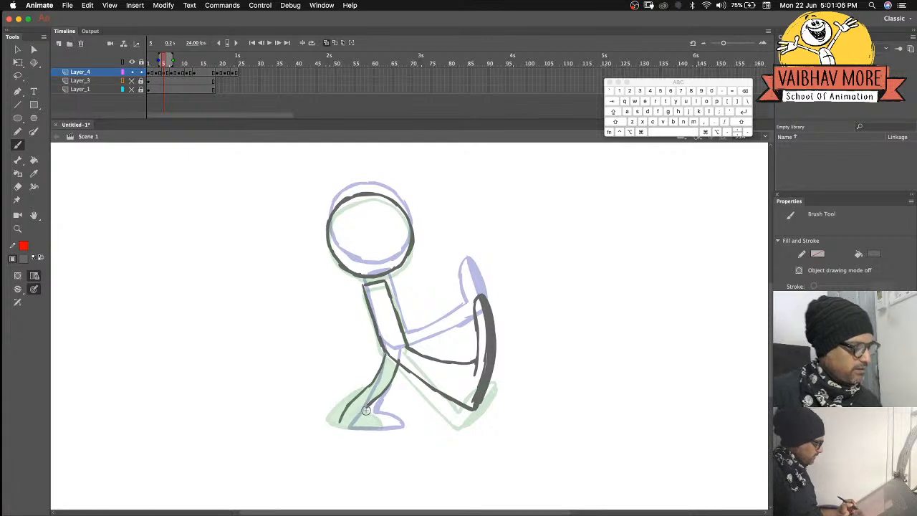
drag(393, 427, 344, 426)
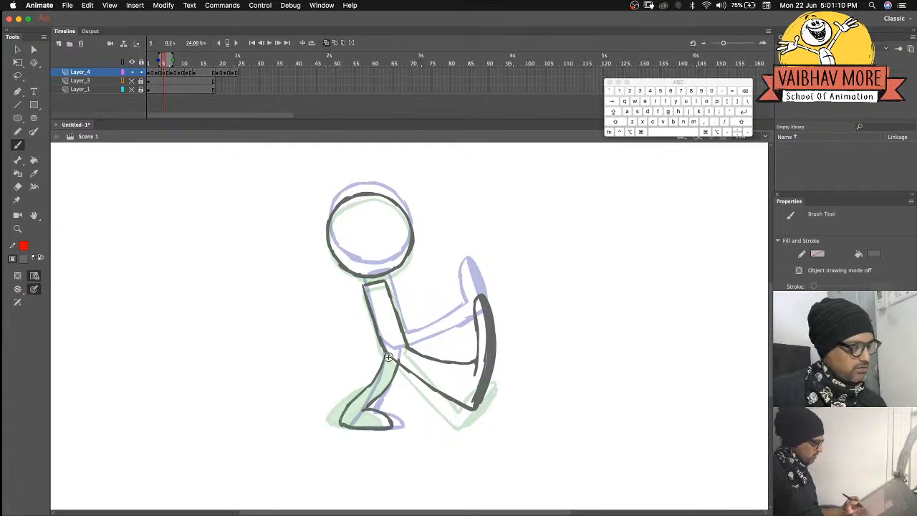
Erase the line overshooting inside the smeared foot and brush three short speed lines above its toe.
click(17, 187)
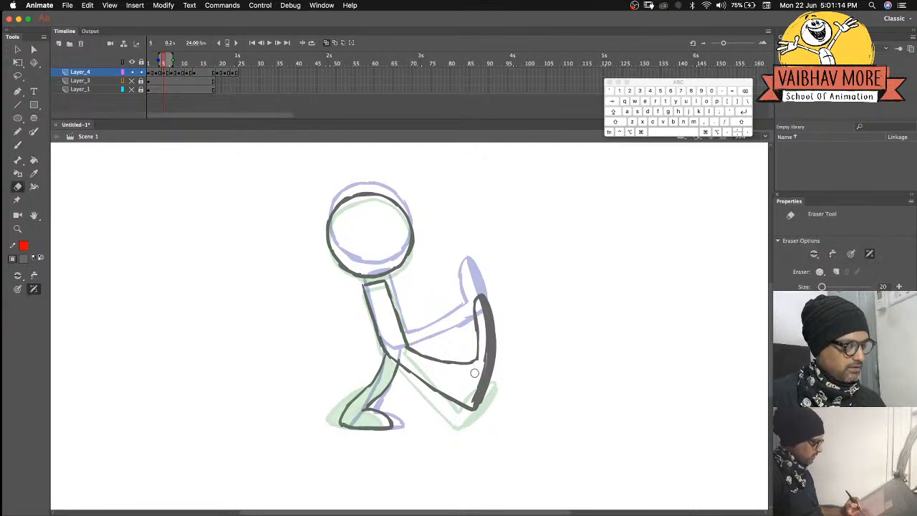
click(18, 144)
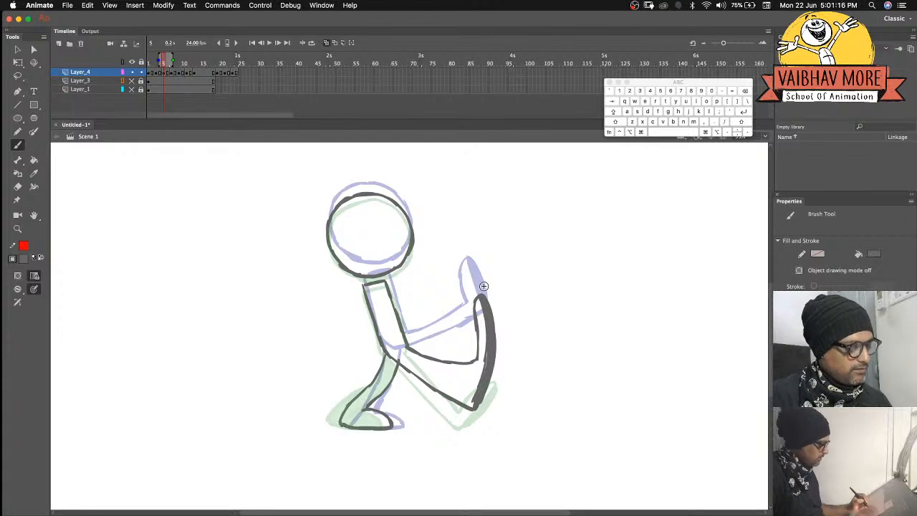
drag(481, 275, 462, 263)
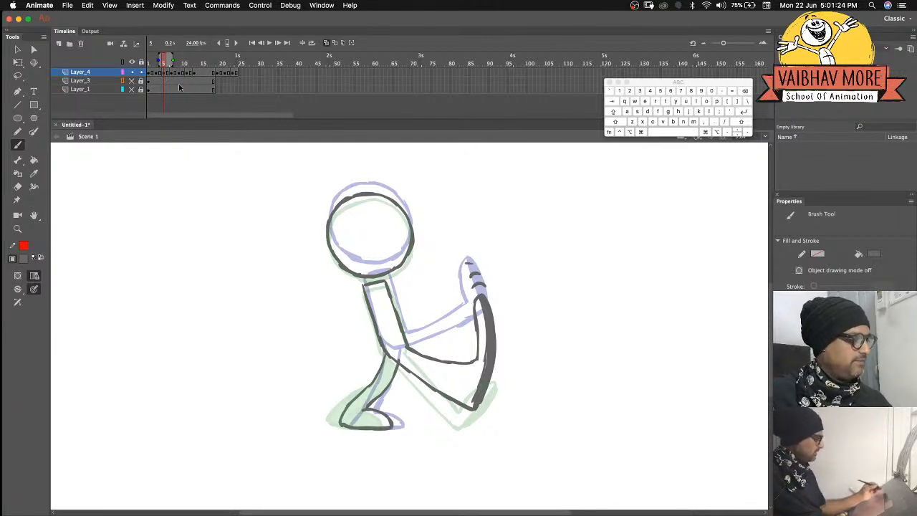
Turn off onion skinning and fill frame 5's standing leg with the lighter grey used on frame 1's standing leg.
click(326, 43)
mouse_move(149, 58)
mouse_down()
mouse_move(194, 58)
mouse_move(146, 58)
mouse_up()
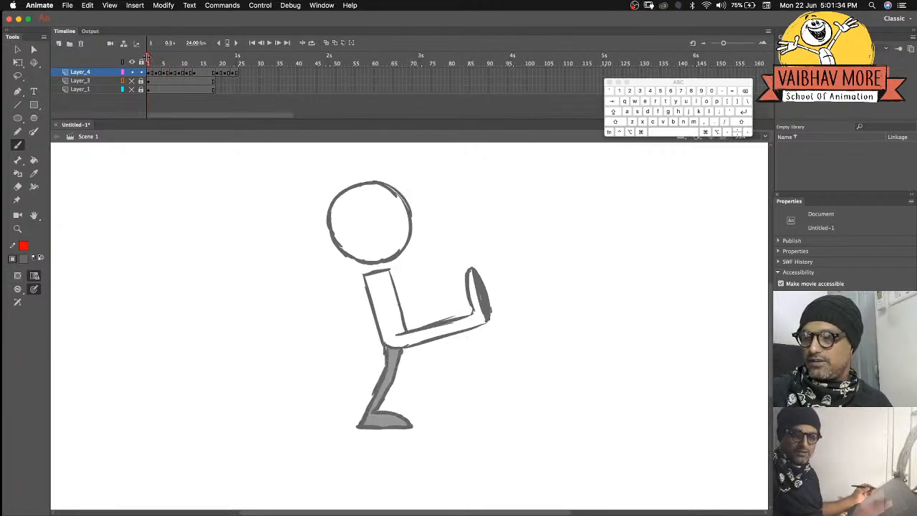
key(k)
drag(149, 61, 164, 62)
click(396, 373)
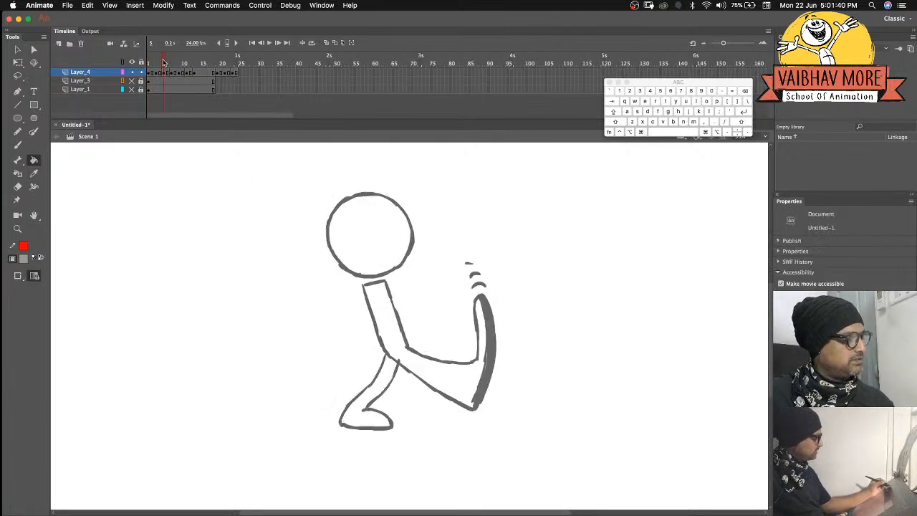
click(386, 390)
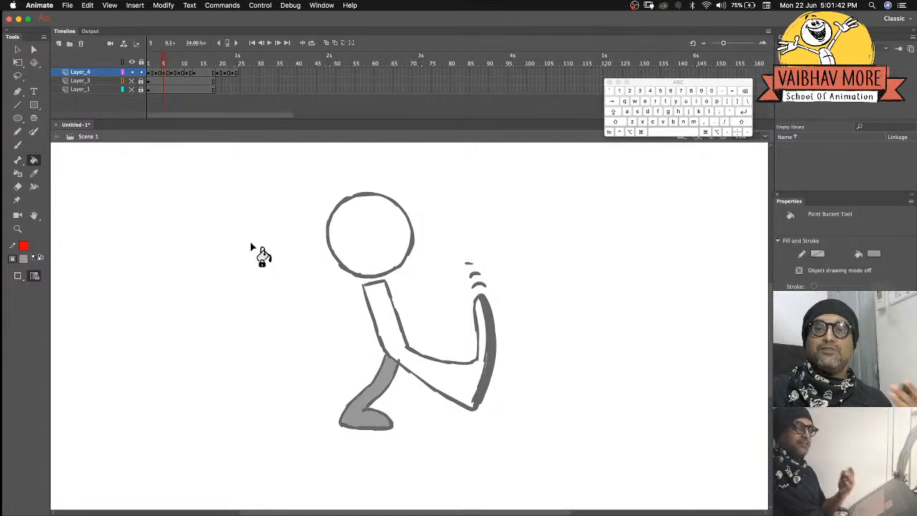
Copy the Layer_4 drawing from frame 3 to frame 15, within the second raised-leg pose's hold.
drag(154, 64, 194, 62)
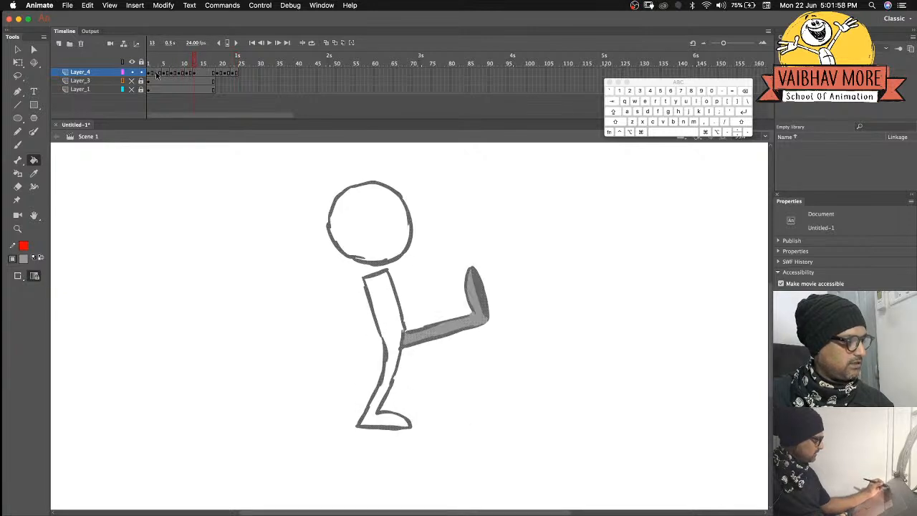
click(158, 76)
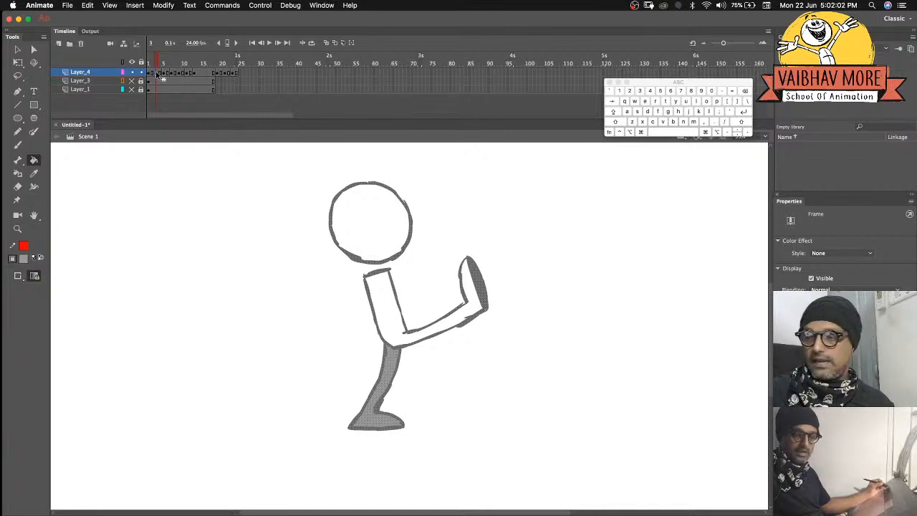
drag(158, 76, 206, 76)
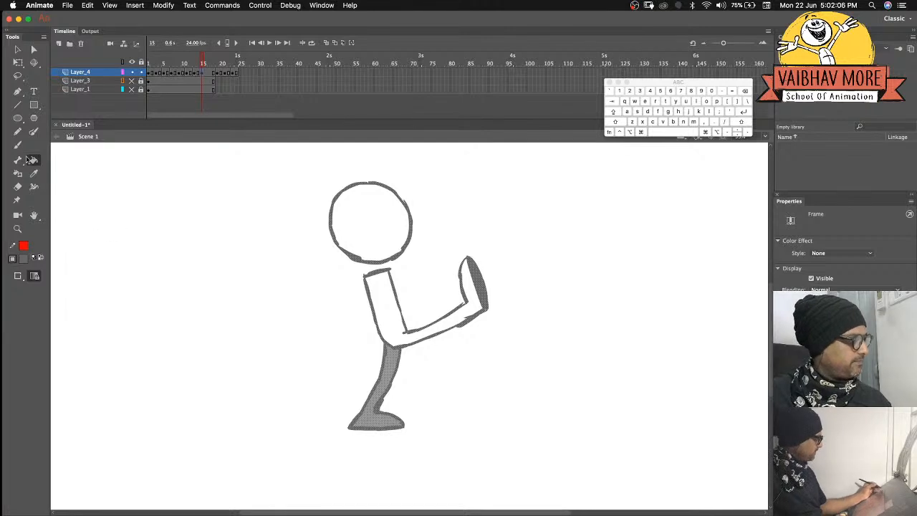
Fill the standing leg of the copied drawing on frame 15 with the dark outline grey.
click(378, 349)
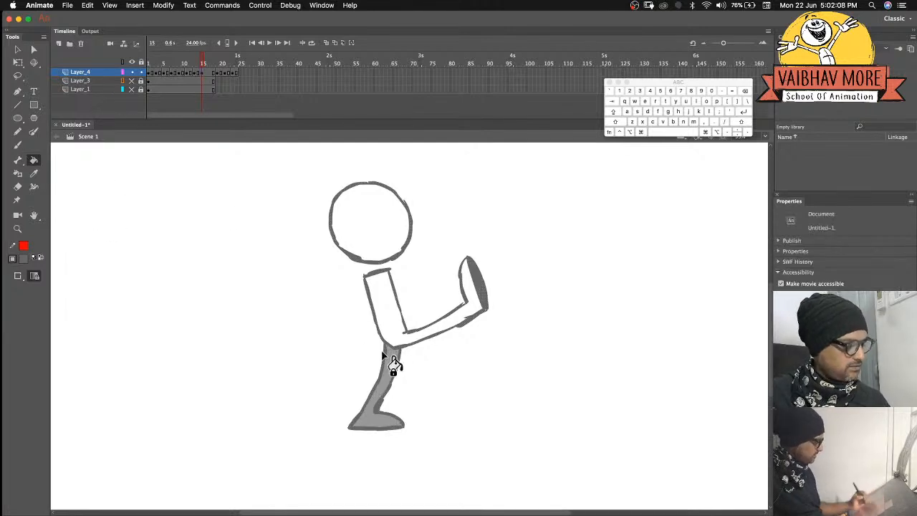
click(377, 349)
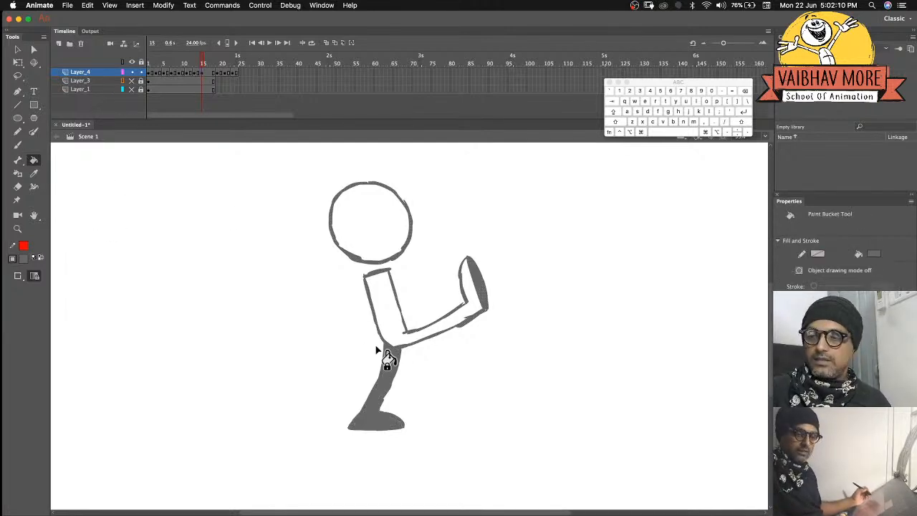
Undo the dark fill on frame 15 and delete the light grey fill from the standing leg.
key(super+z)
click(18, 49)
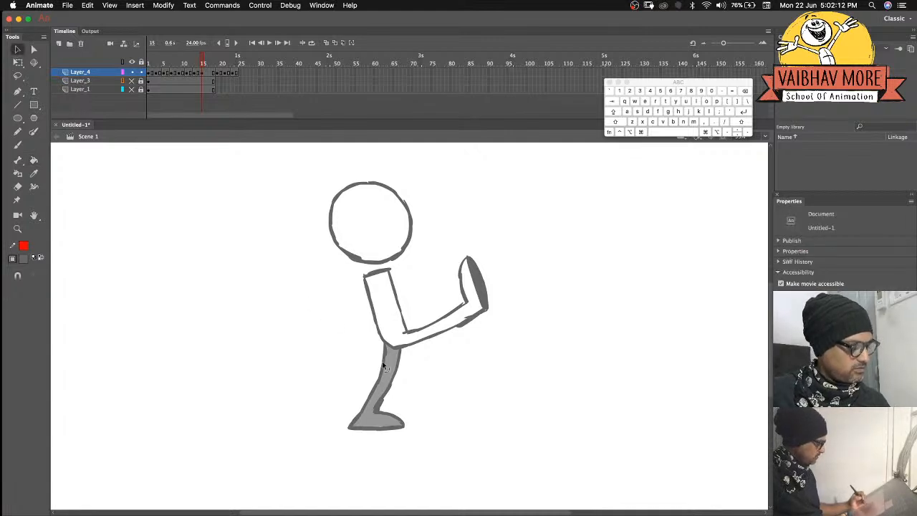
click(391, 371)
key(Delete)
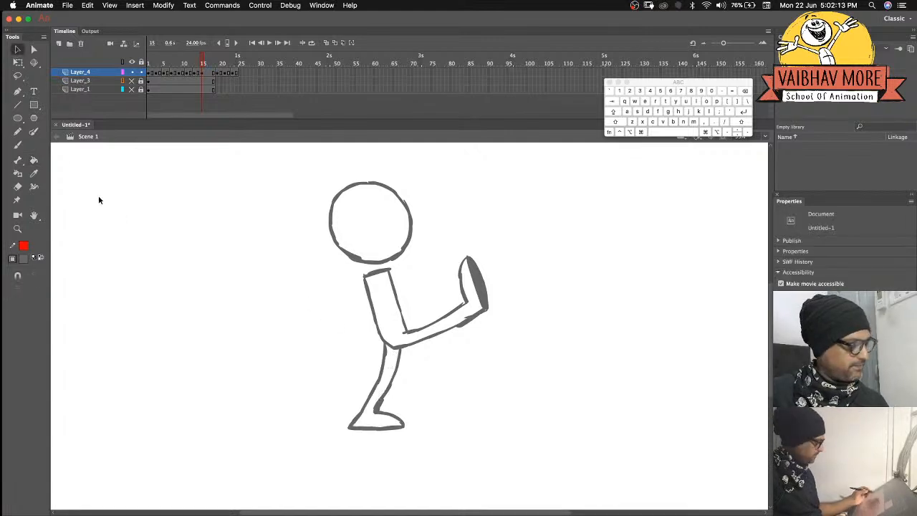
Brush a hip line in the sampled dark grey outline colour on frame 15 and erase the line crossing the standing leg's top.
click(18, 146)
key(i)
click(479, 285)
click(19, 145)
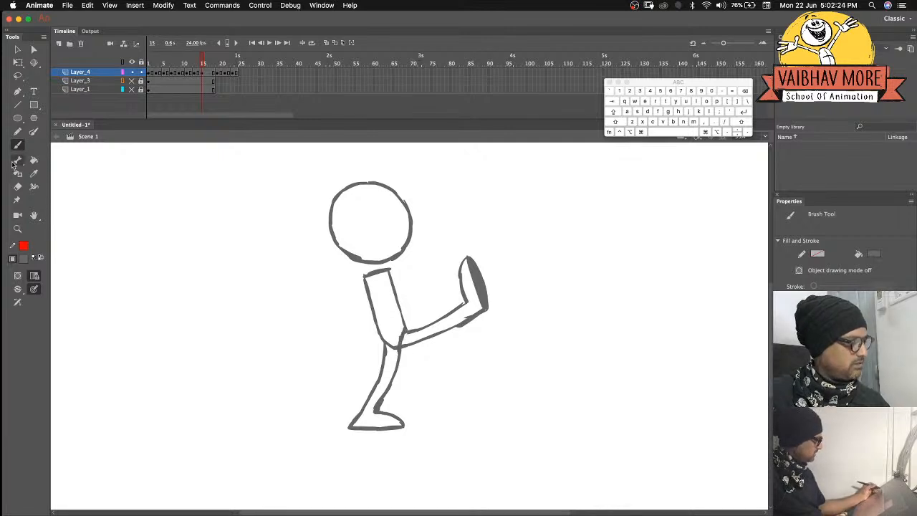
click(18, 186)
mouse_move(392, 346)
mouse_down()
mouse_move(386, 322)
mouse_move(395, 349)
mouse_up()
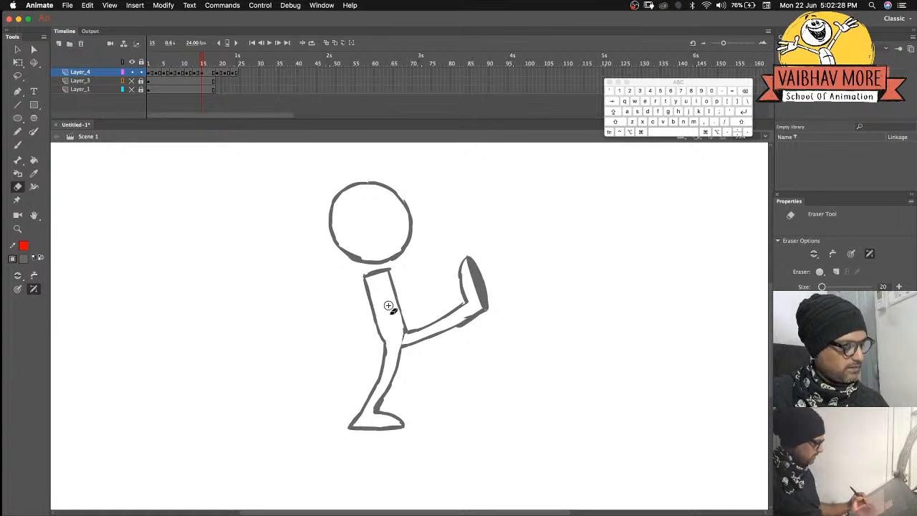
click(18, 144)
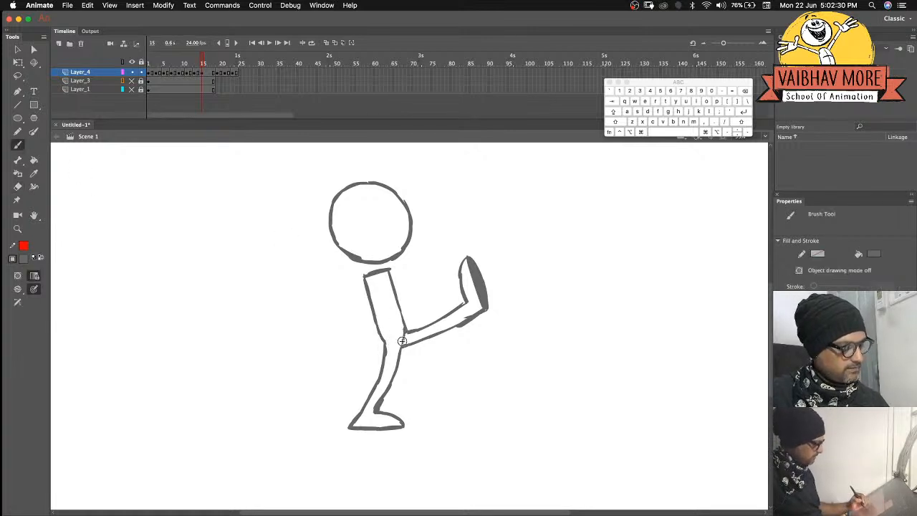
Fill the raised leg and foot on frame 15 with light grey.
key(k)
key(.)
click(454, 327)
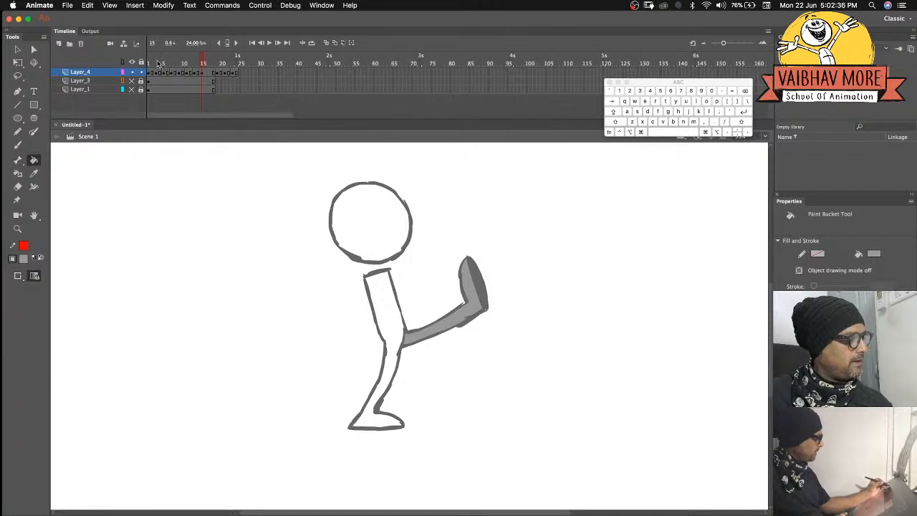
Copy the frame 5 drawing to frame 17 on Layer_4 and delete the grey fill from the bent standing leg.
click(163, 63)
click(164, 74)
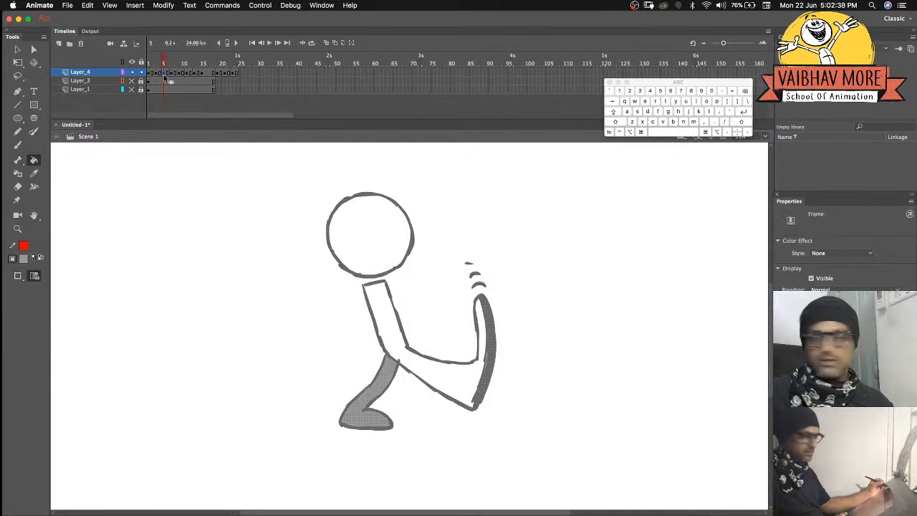
drag(163, 74, 209, 74)
key(v)
click(277, 289)
click(382, 376)
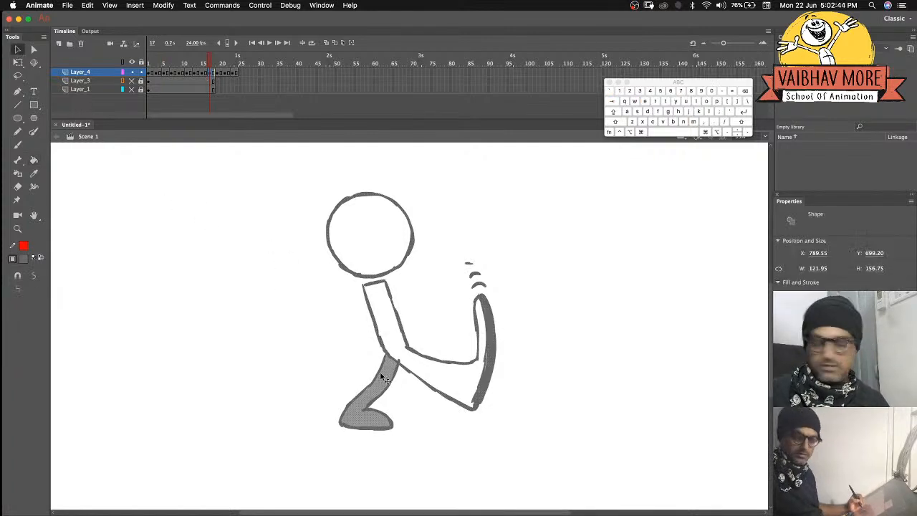
key(Delete)
Brush a hip line in the sampled dark grey on frame 17 and erase the line separating the torso from the standing leg.
click(18, 145)
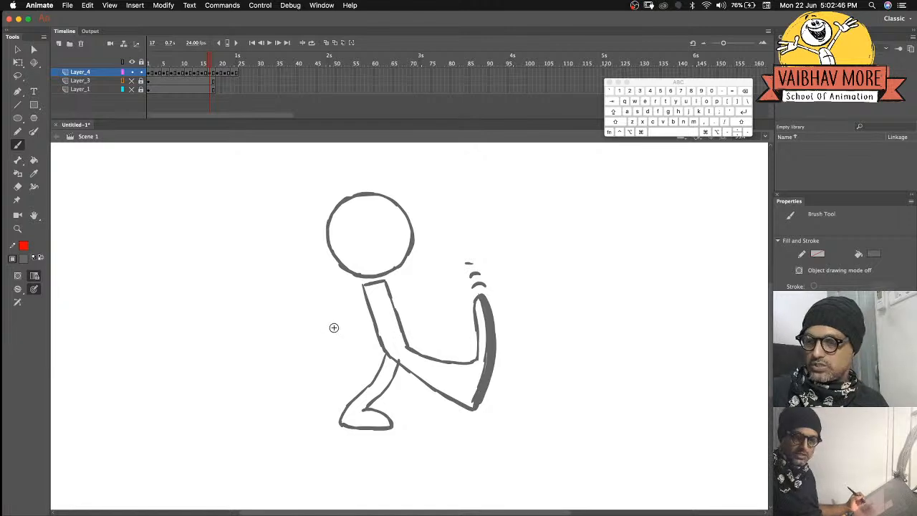
key(i)
click(487, 364)
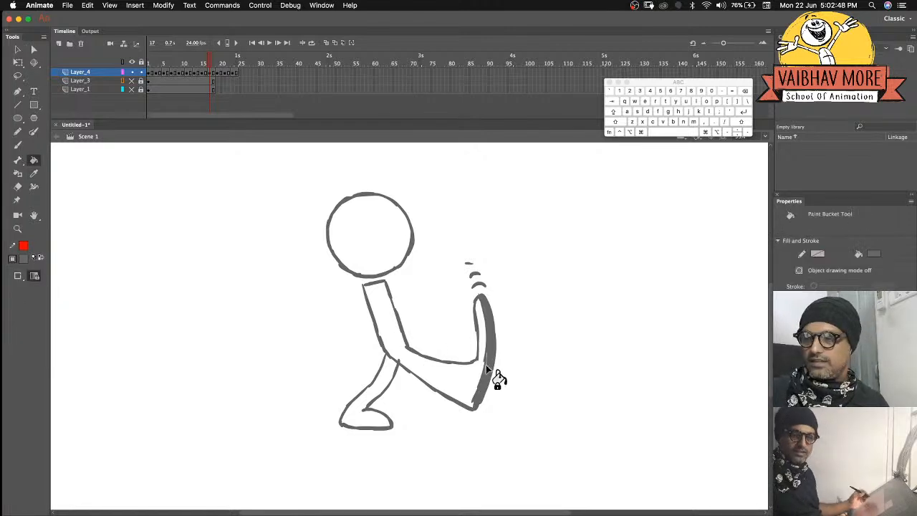
click(17, 145)
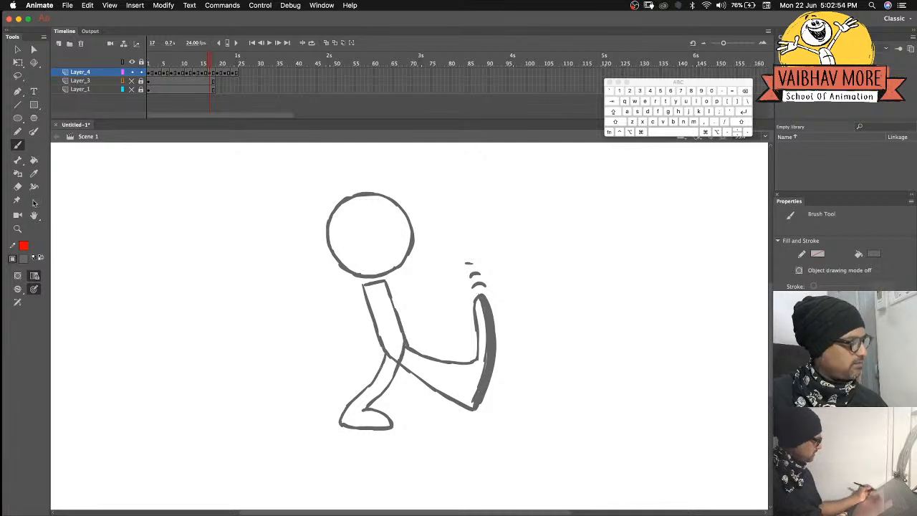
click(18, 186)
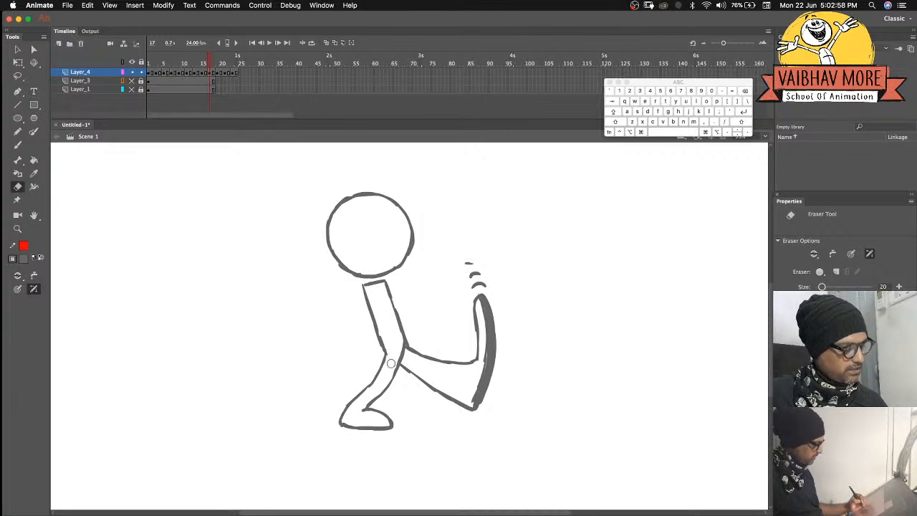
Sample the light grey leg fill from frame 16 and fill the raised leg and foot on frame 17 with it.
key(comma)
key(i)
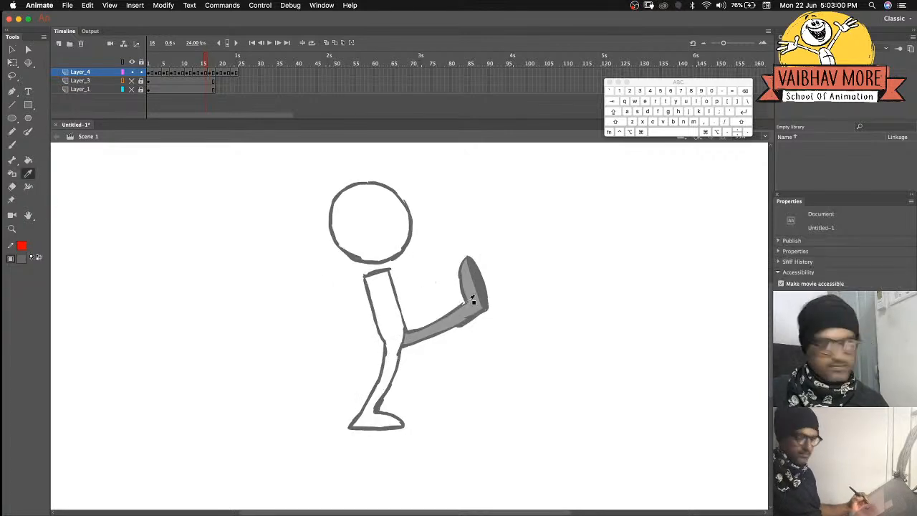
click(471, 311)
key(period)
click(457, 383)
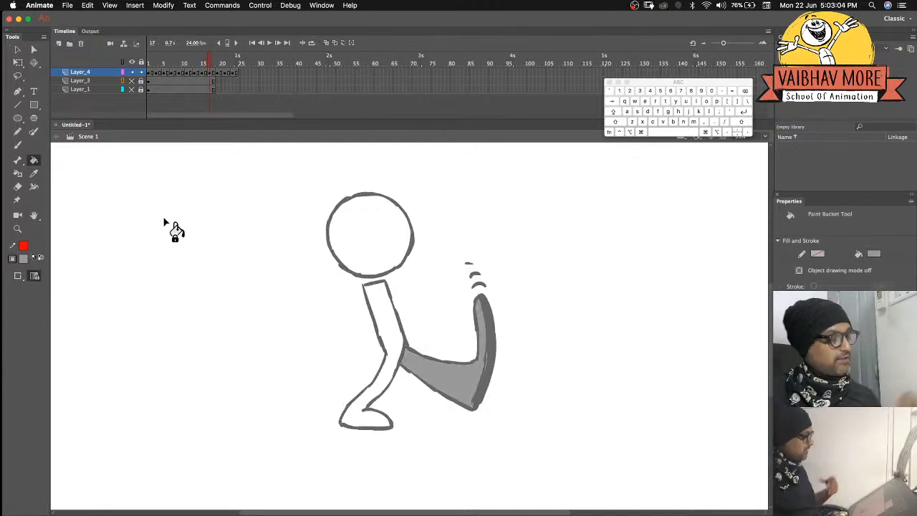
Turn on looped playback and play the walk cycle from frame 1 to review the leg animation.
mouse_move(153, 59)
mouse_down()
mouse_move(239, 58)
mouse_move(145, 57)
mouse_up()
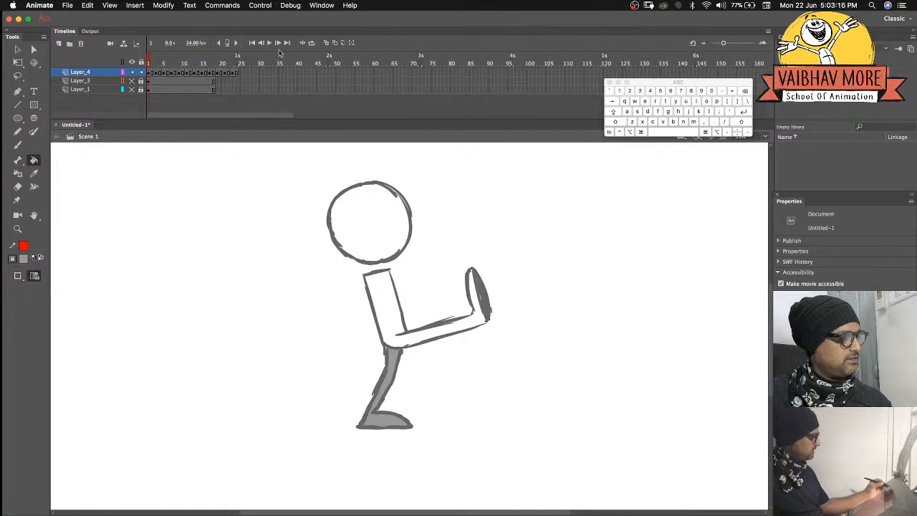
click(312, 44)
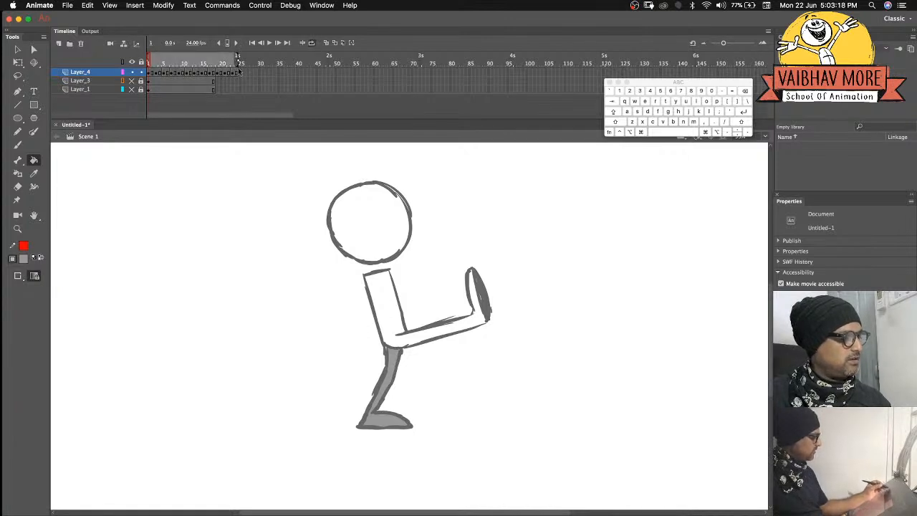
click(269, 44)
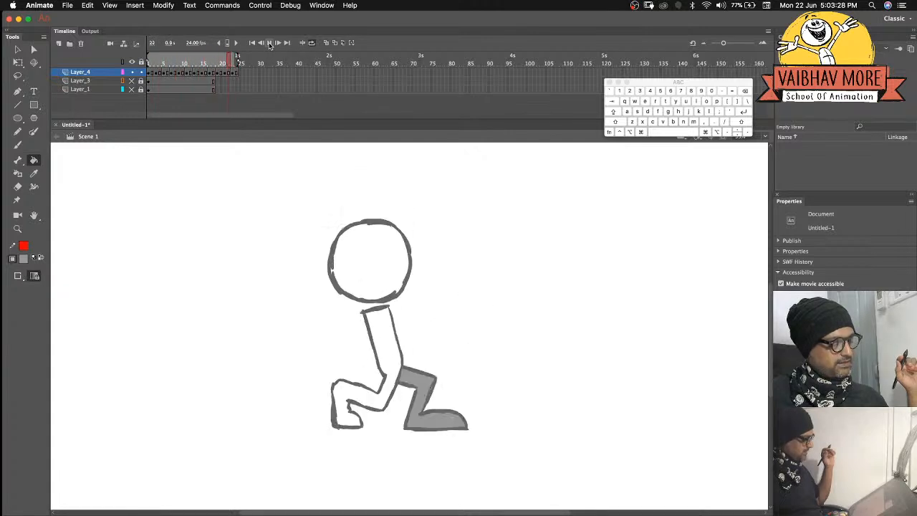
click(158, 60)
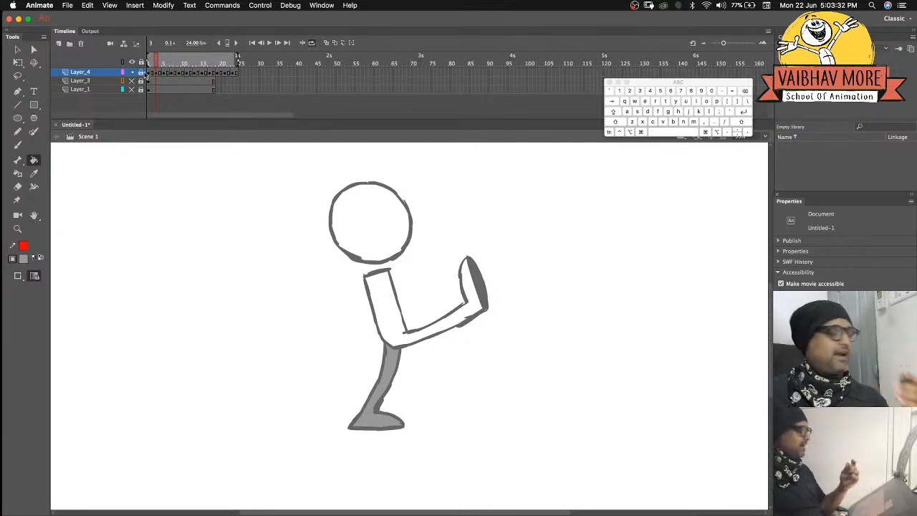
Add a new layer above Layer_4 and insert blank keyframes on every second frame from 3 to 23.
click(59, 45)
click(148, 72)
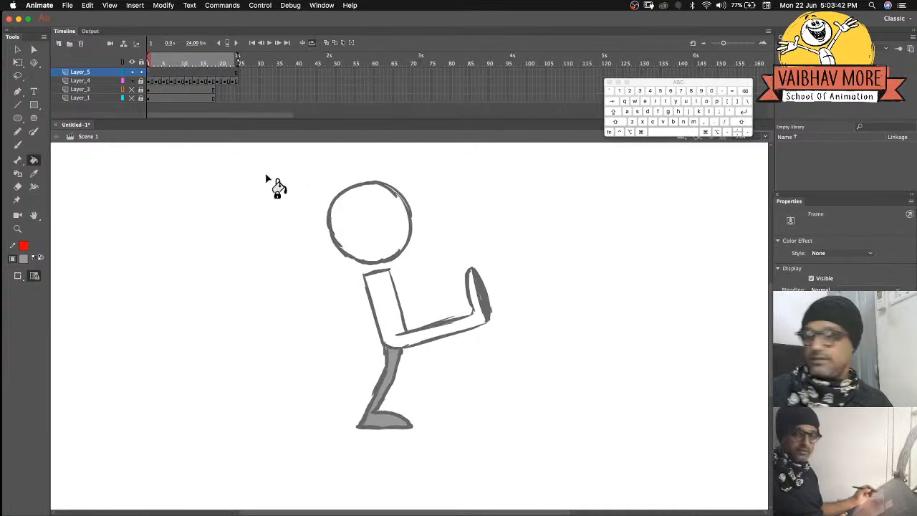
click(157, 72)
key(backslash)
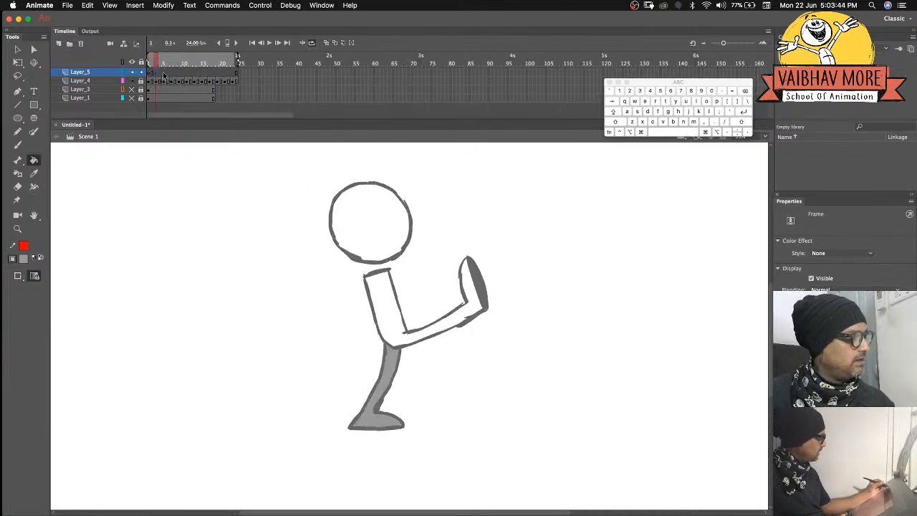
click(164, 73)
key(backslash)
click(172, 73)
key(backslash)
click(179, 73)
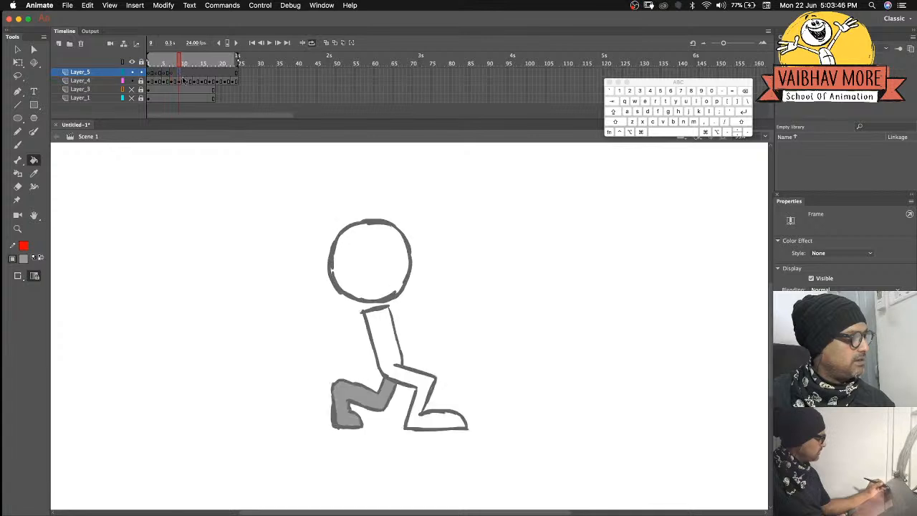
click(188, 73)
key(backslash)
click(195, 74)
click(204, 73)
click(211, 74)
click(219, 73)
click(227, 73)
click(234, 73)
Brush two red arms with rounded hands, one forward and one backward from the shoulders, on frame 1 of Layer_5.
click(151, 73)
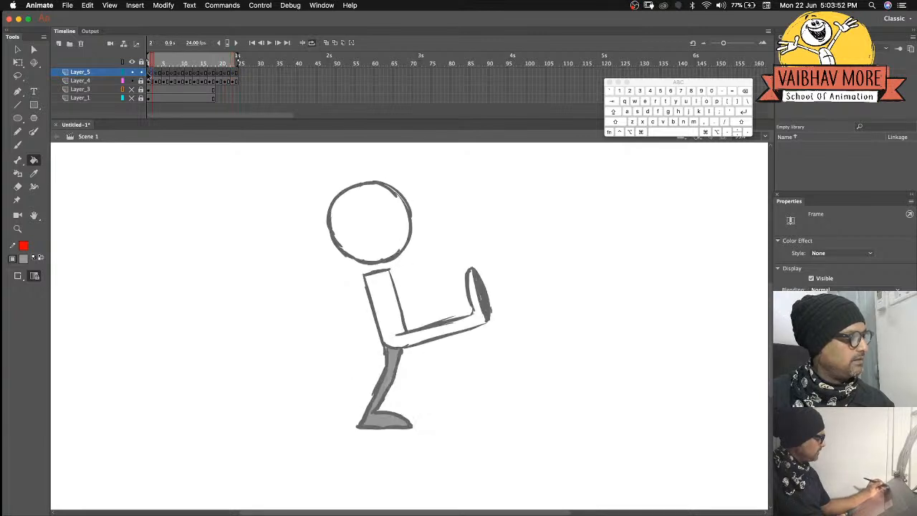
click(18, 146)
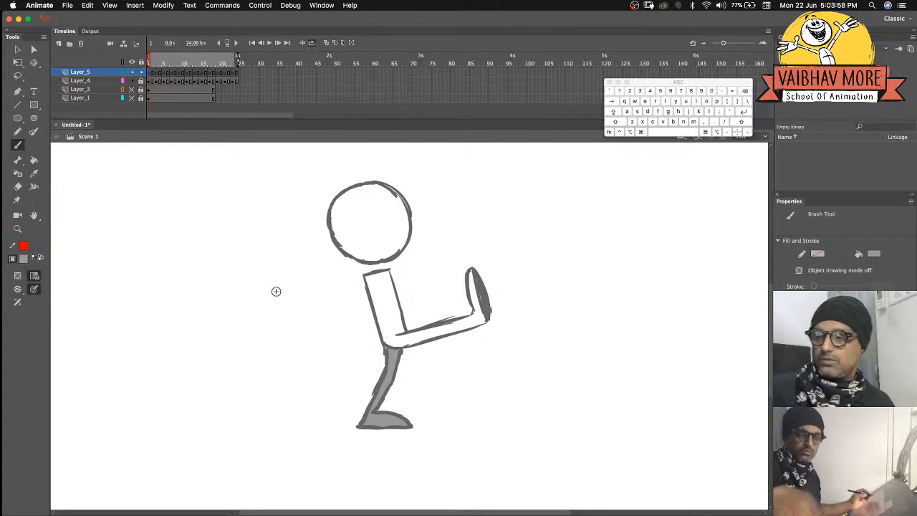
click(24, 260)
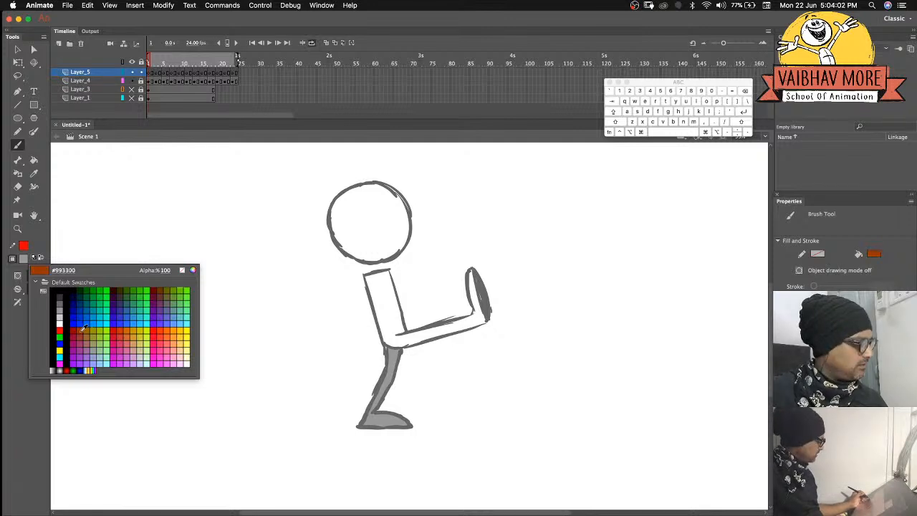
click(116, 326)
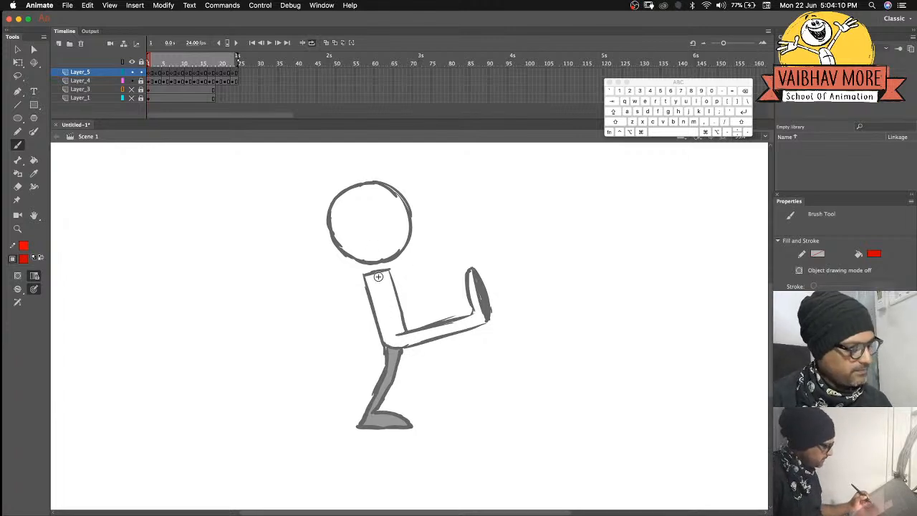
mouse_move(389, 270)
mouse_down()
mouse_move(425, 267)
mouse_move(434, 276)
mouse_move(459, 246)
mouse_move(443, 237)
mouse_move(444, 259)
mouse_up()
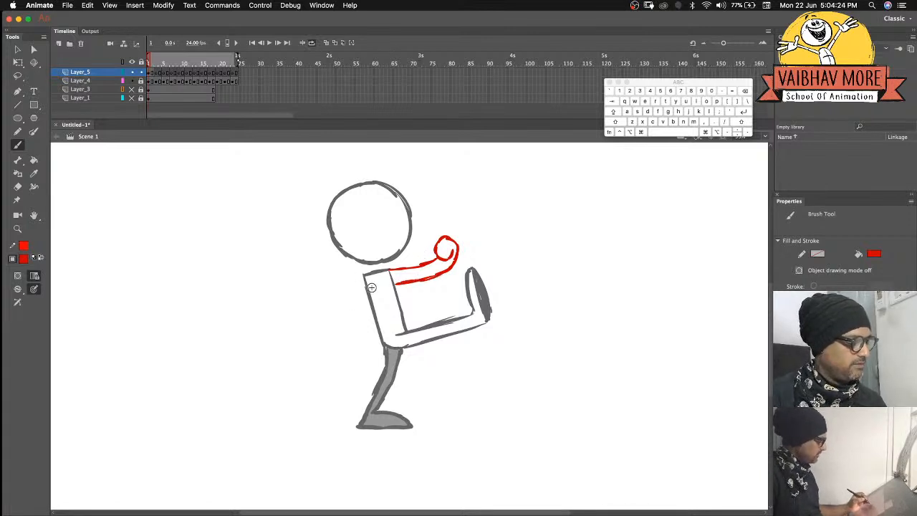
mouse_move(373, 288)
mouse_down()
mouse_move(336, 287)
mouse_move(338, 274)
mouse_move(307, 277)
mouse_move(289, 296)
mouse_move(309, 302)
mouse_move(287, 287)
mouse_up()
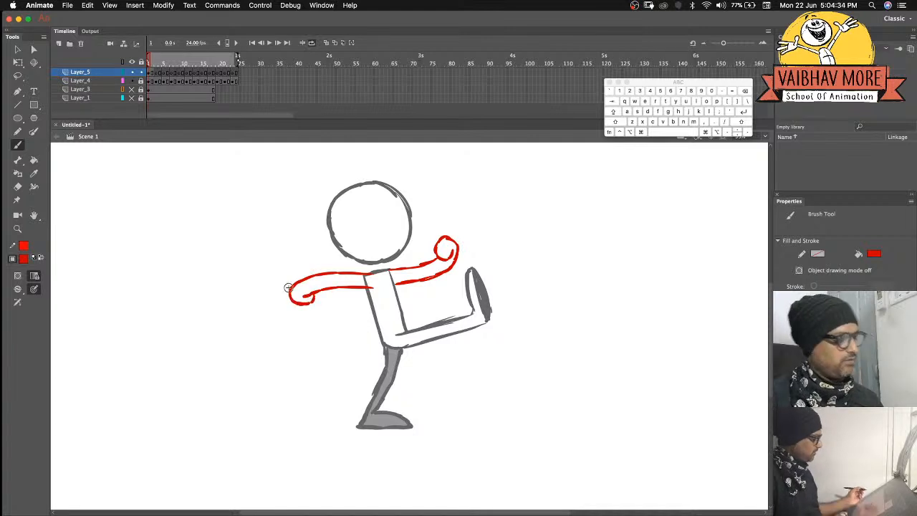
Turn on onion skinning and brush both red arms on frame 3 of Layer_5, slightly offset from the frame 1 arms.
click(157, 73)
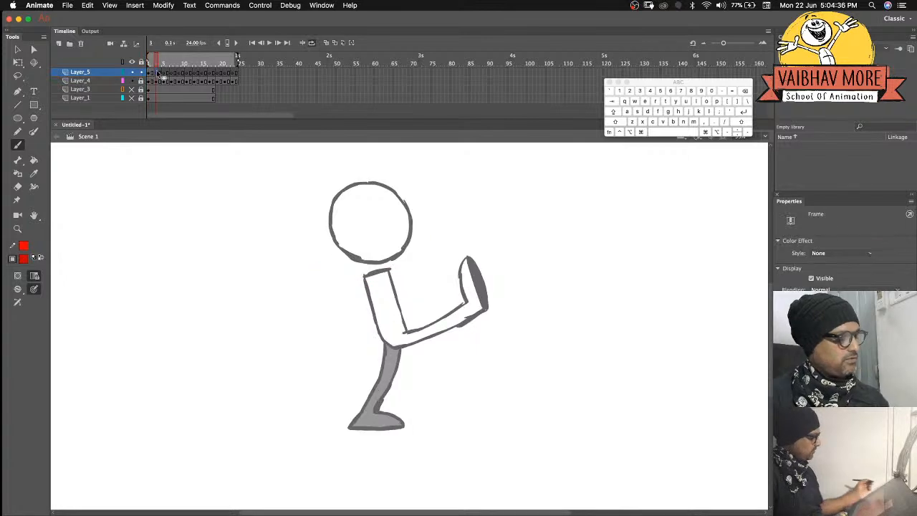
click(326, 43)
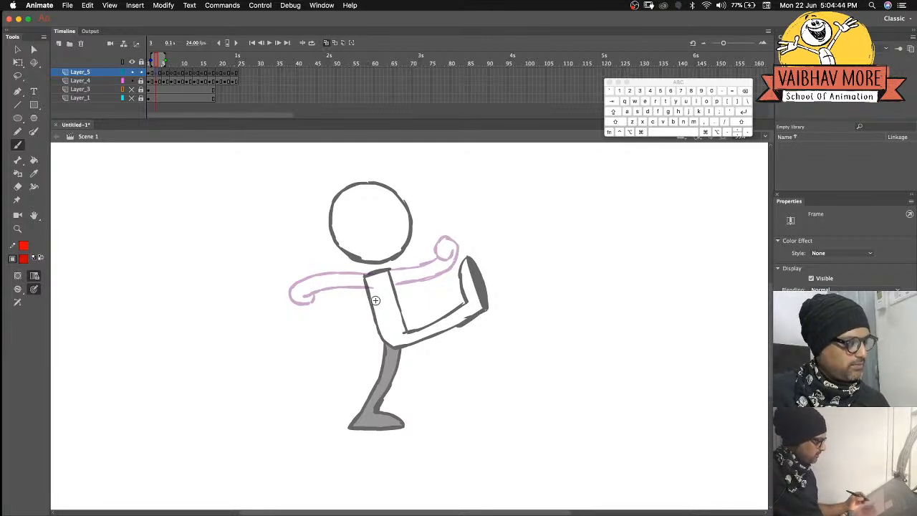
mouse_move(441, 232)
mouse_down()
mouse_move(432, 247)
mouse_move(445, 244)
mouse_move(433, 243)
mouse_move(448, 262)
mouse_move(429, 280)
mouse_move(397, 283)
mouse_move(409, 269)
mouse_move(327, 267)
mouse_move(288, 294)
mouse_move(301, 295)
mouse_up()
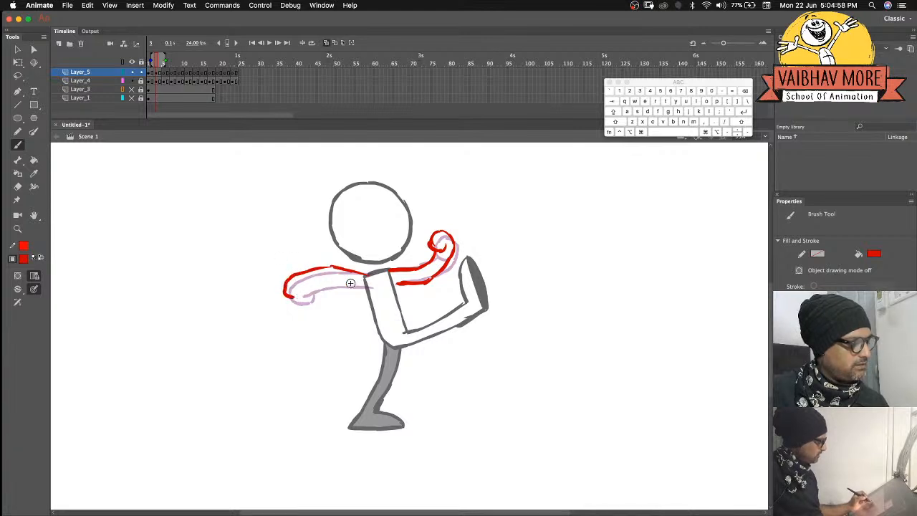
drag(364, 288, 290, 296)
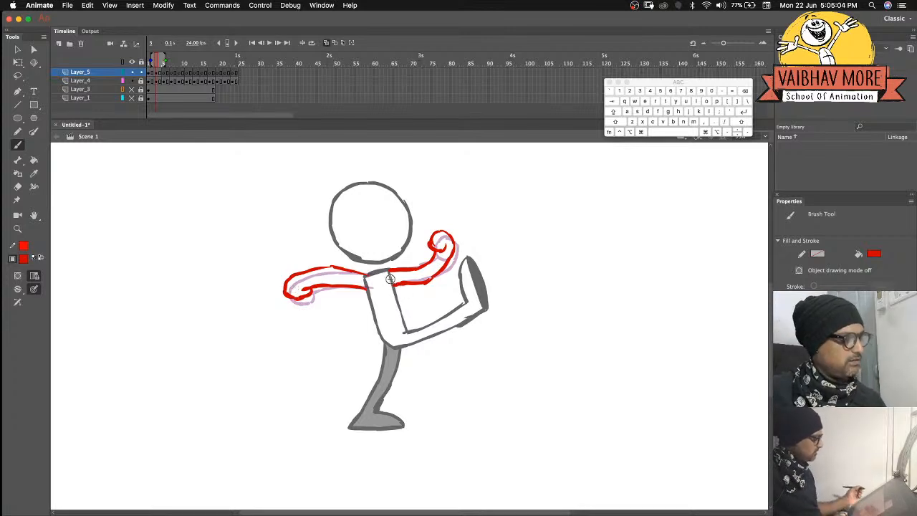
Brush both red arms on frame 5 of Layer_5, starting from the lowered shoulders and using the onion-skinned arms as reference.
key(.)
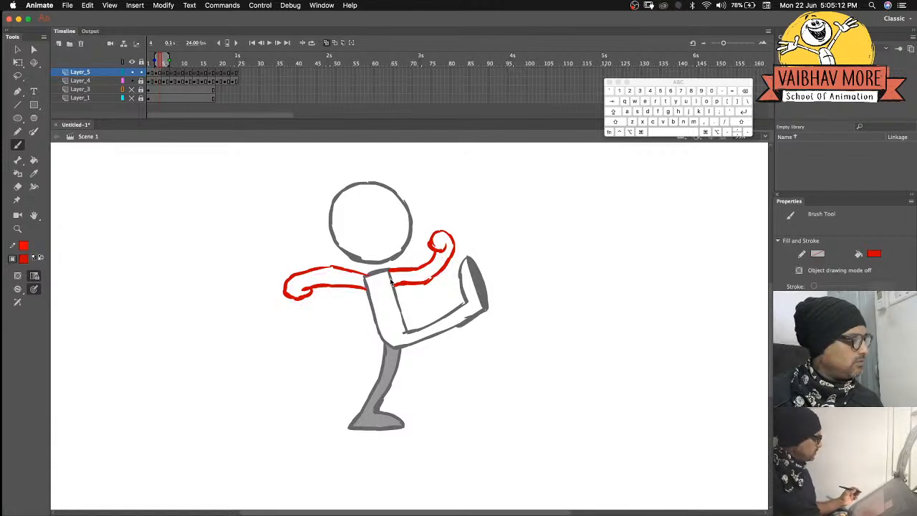
key(.)
key(.)
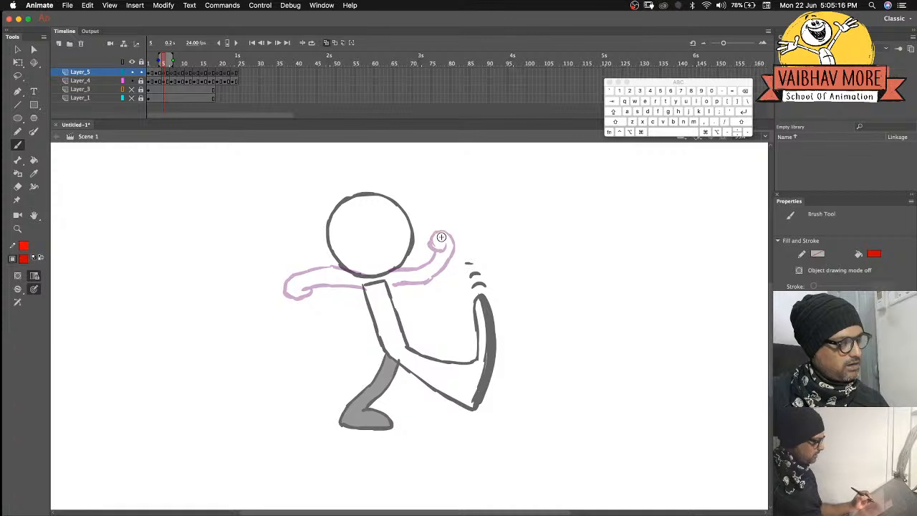
mouse_move(449, 244)
mouse_down()
mouse_move(428, 286)
mouse_move(440, 292)
mouse_move(444, 286)
mouse_move(405, 294)
mouse_move(436, 257)
mouse_move(416, 277)
mouse_move(387, 282)
mouse_up()
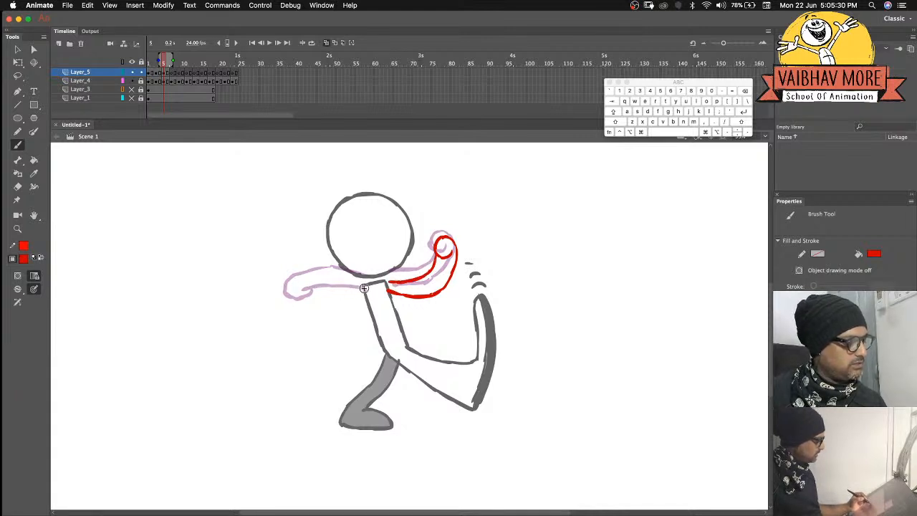
mouse_move(358, 284)
mouse_down()
mouse_move(308, 273)
mouse_move(290, 279)
mouse_move(290, 301)
mouse_move(300, 302)
mouse_up()
mouse_move(301, 296)
mouse_down()
mouse_move(355, 291)
mouse_move(368, 301)
mouse_up()
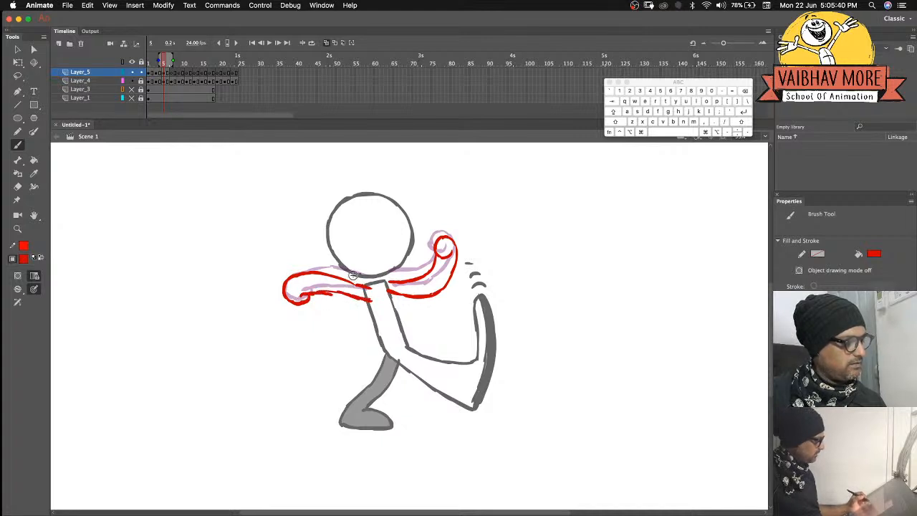
Brush both red arms swinging downward on frame 7 of Layer_5, with short motion lines above the forward hand.
key(period)
key(period)
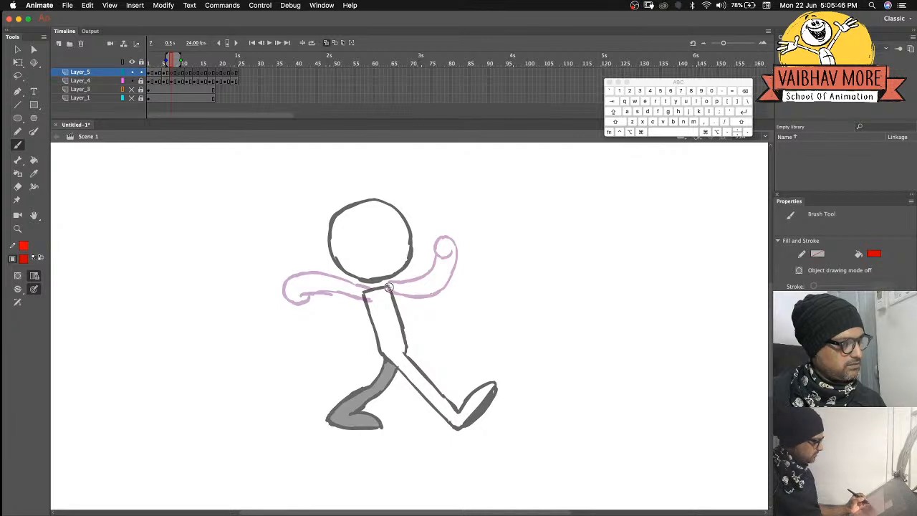
mouse_move(387, 287)
mouse_down()
mouse_move(420, 307)
mouse_move(442, 296)
mouse_move(438, 304)
mouse_move(452, 308)
mouse_move(456, 299)
mouse_move(453, 315)
mouse_move(436, 308)
mouse_move(454, 312)
mouse_move(431, 321)
mouse_up()
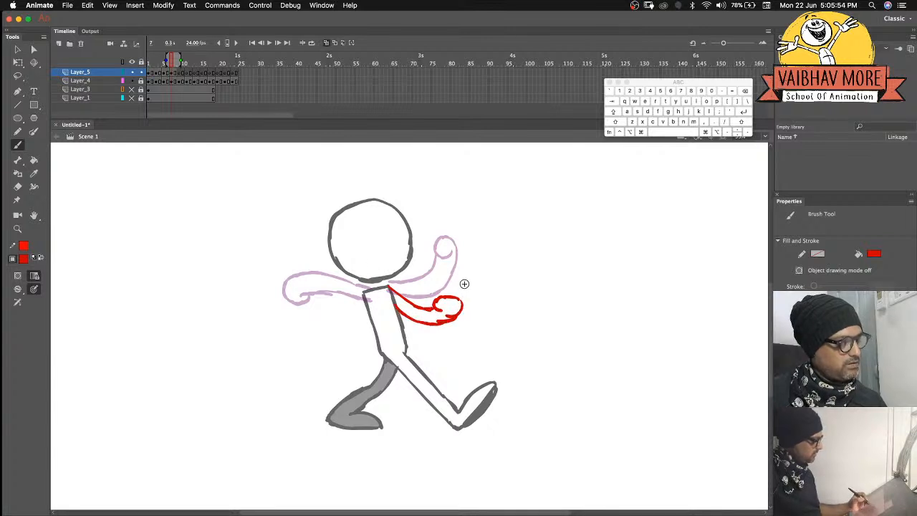
mouse_move(462, 294)
mouse_down()
mouse_move(438, 289)
mouse_move(444, 264)
mouse_up()
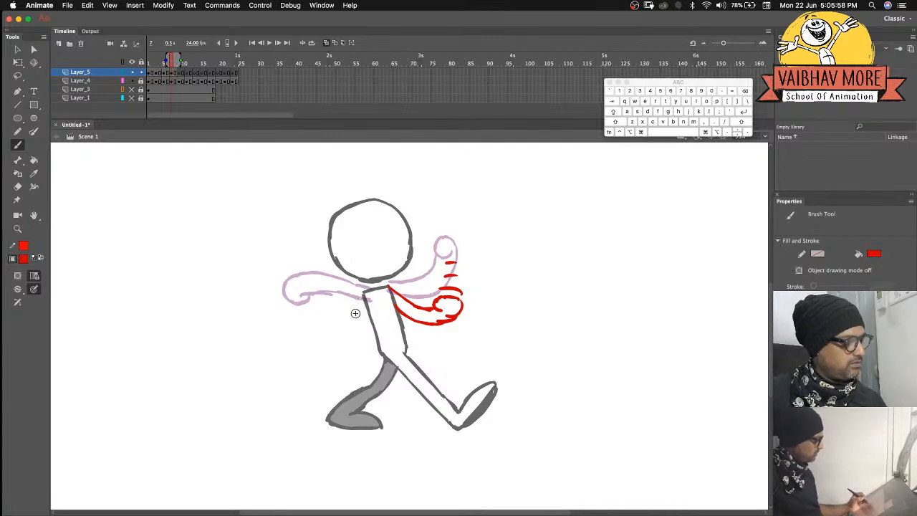
mouse_move(374, 303)
mouse_down()
mouse_move(346, 309)
mouse_move(327, 301)
mouse_move(315, 331)
mouse_move(337, 330)
mouse_move(341, 342)
mouse_move(322, 341)
mouse_move(327, 332)
mouse_up()
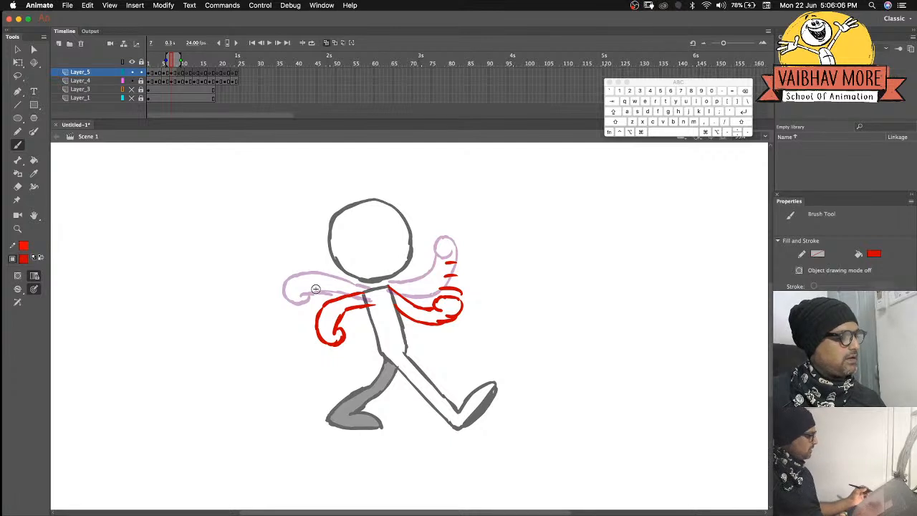
Brush both red arms hanging down close to the torso on frame 9 of Layer_5, with the hands at hip level.
key(.)
key(.)
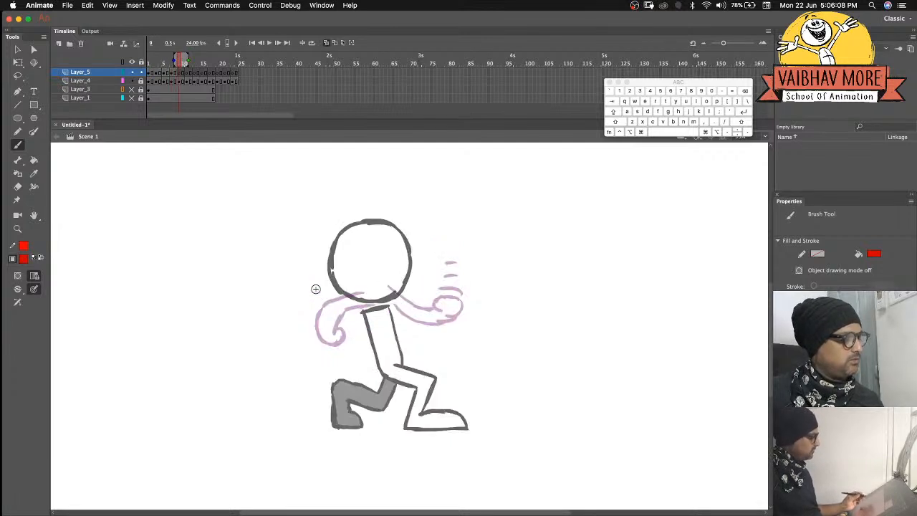
drag(365, 314, 354, 354)
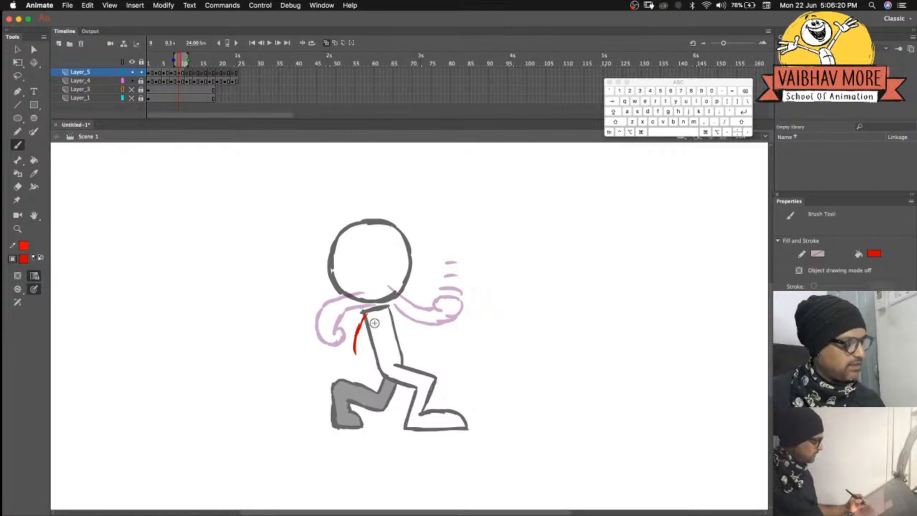
mouse_move(374, 326)
mouse_down()
mouse_move(383, 379)
mouse_move(355, 347)
mouse_move(380, 384)
mouse_up()
drag(390, 308, 422, 366)
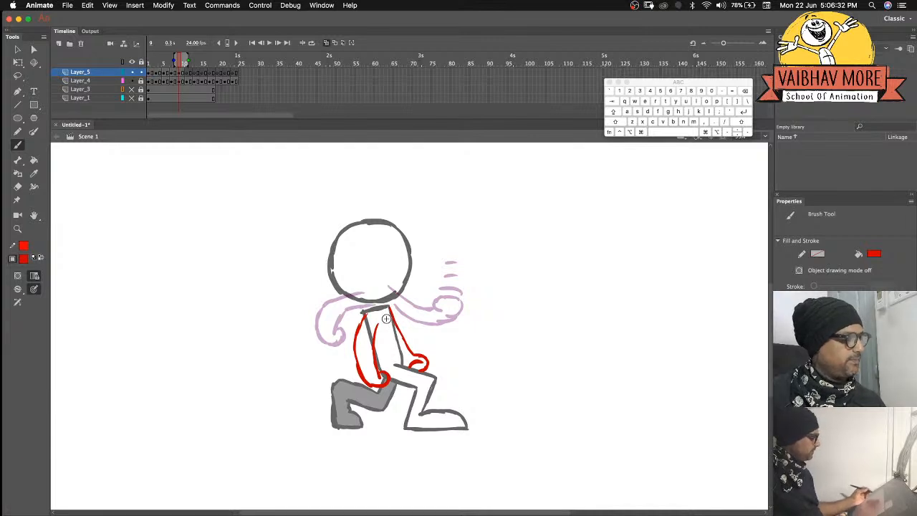
Brush the red arms on frame 11 of Layer_5, one bent behind the torso and the other angled down in front.
key(period)
key(period)
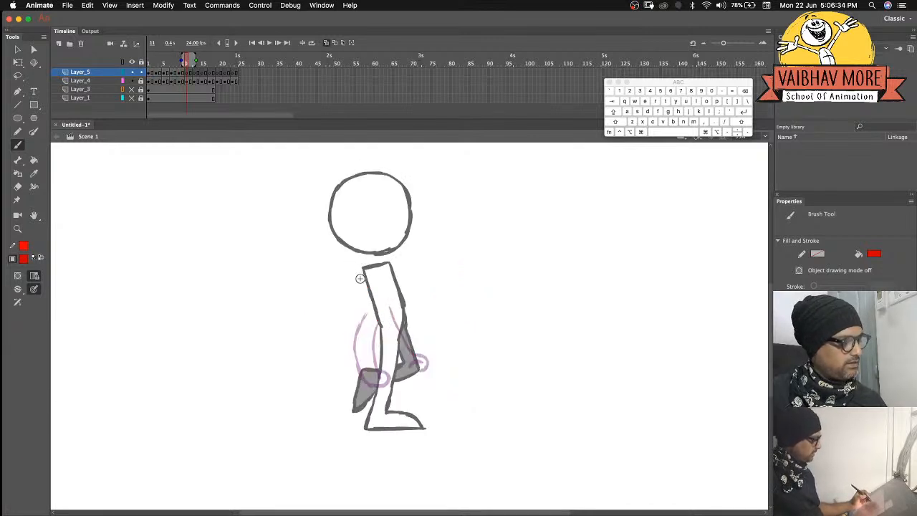
mouse_move(363, 271)
mouse_down()
mouse_move(366, 326)
mouse_move(378, 330)
mouse_up()
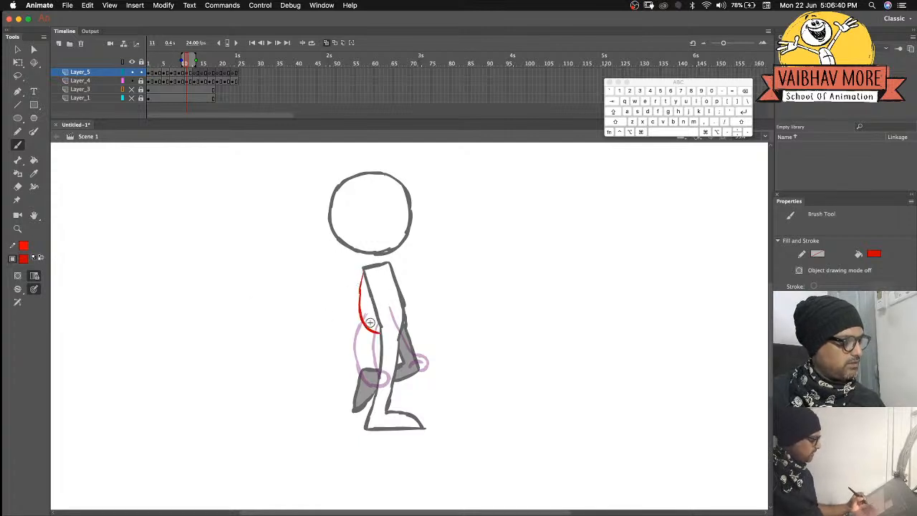
mouse_move(368, 330)
mouse_down()
mouse_move(378, 342)
mouse_move(372, 324)
mouse_up()
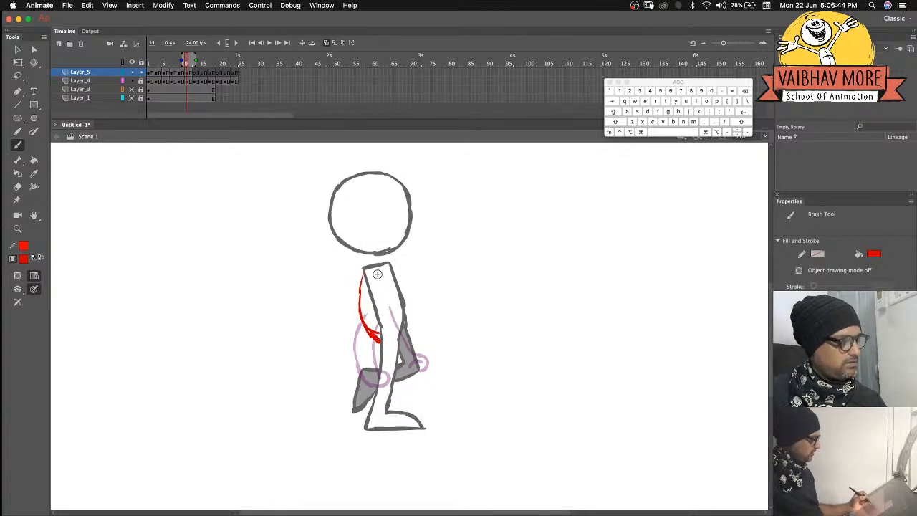
drag(377, 281, 395, 307)
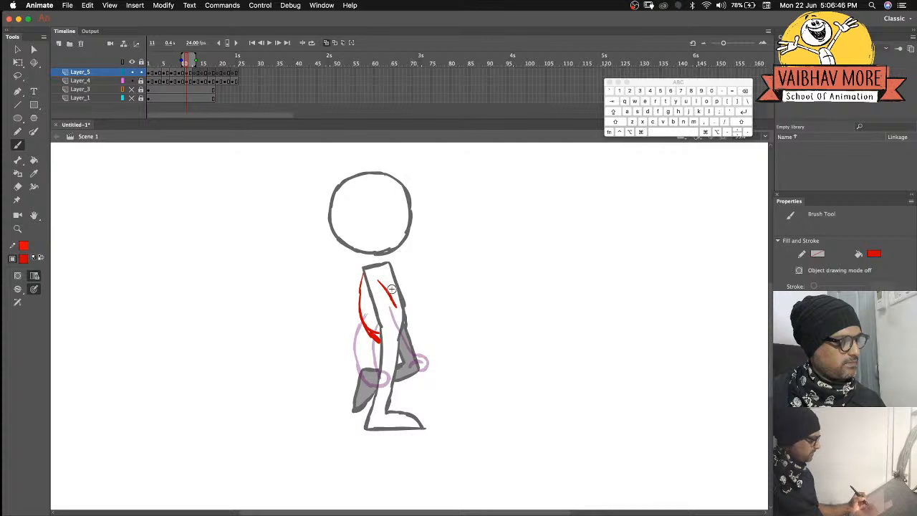
mouse_move(389, 266)
mouse_down()
mouse_move(413, 301)
mouse_move(413, 326)
mouse_move(412, 297)
mouse_move(376, 281)
mouse_move(424, 336)
mouse_up()
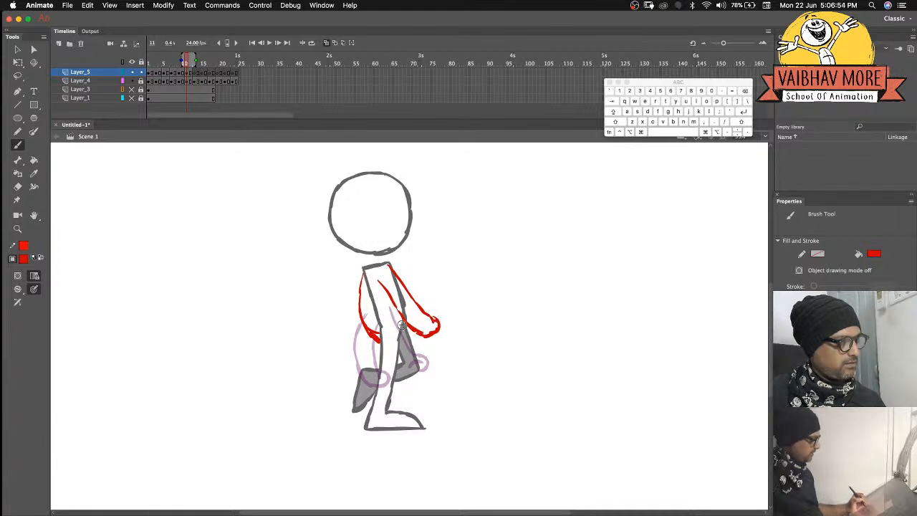
Brush the red arms on frame 13 of Layer_5, one reaching forward at chest height and the other angled down behind the body.
key(period)
key(period)
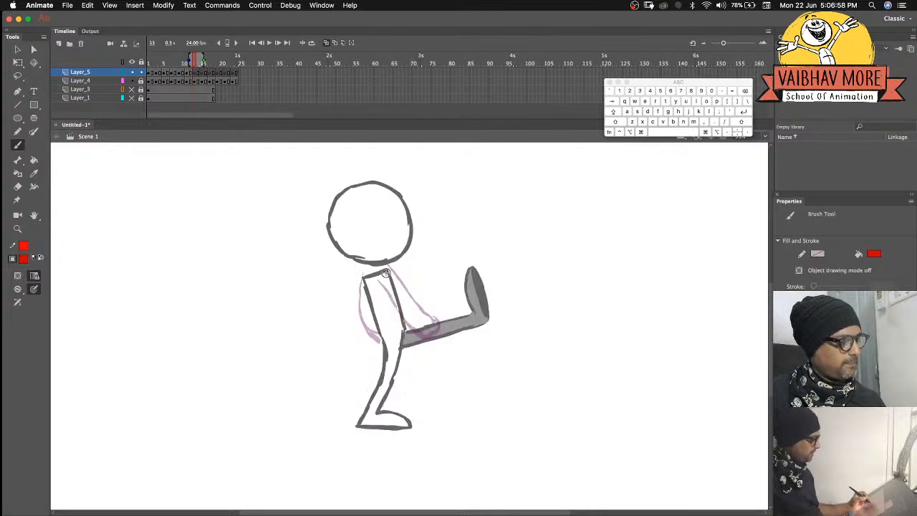
mouse_move(387, 270)
mouse_down()
mouse_move(443, 280)
mouse_move(445, 296)
mouse_move(455, 294)
mouse_move(431, 297)
mouse_move(451, 281)
mouse_move(459, 301)
mouse_move(422, 297)
mouse_up()
drag(378, 278, 413, 297)
mouse_move(362, 280)
mouse_down()
mouse_move(341, 294)
mouse_move(350, 315)
mouse_move(324, 328)
mouse_up()
drag(357, 306, 326, 335)
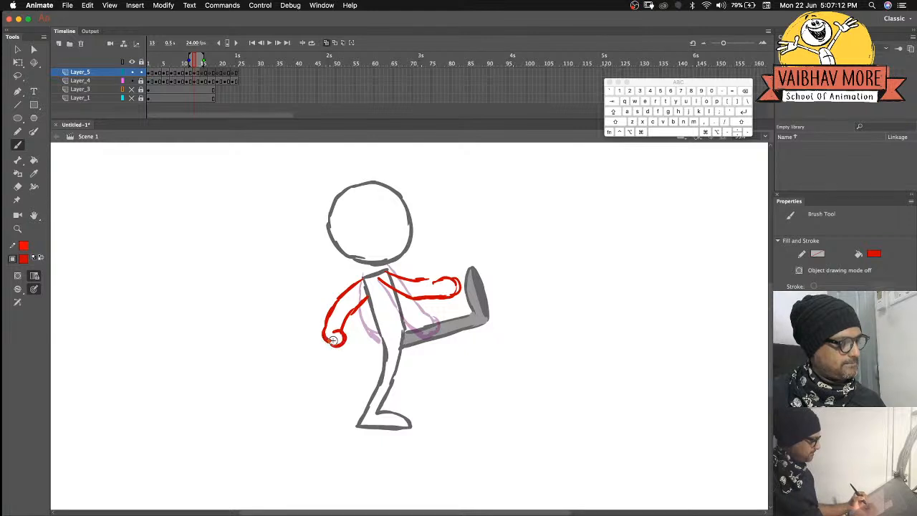
Compare the arm poses on frames 1 and 13 of Layer_5 and rebrush the forward hand slightly higher on frame 13.
click(203, 71)
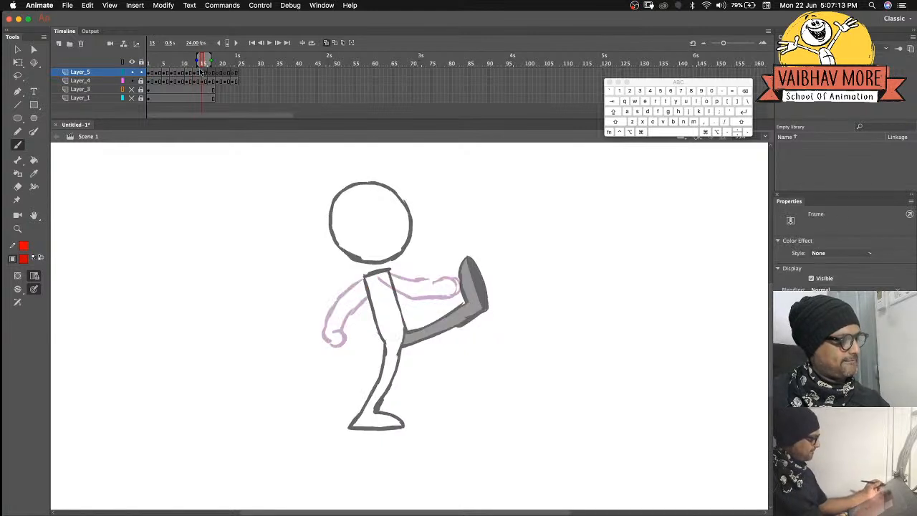
click(149, 73)
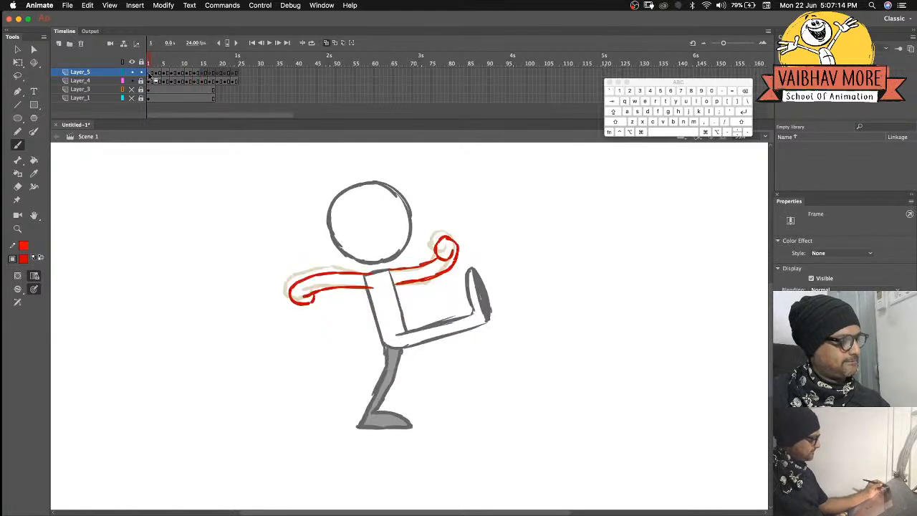
click(203, 72)
click(149, 74)
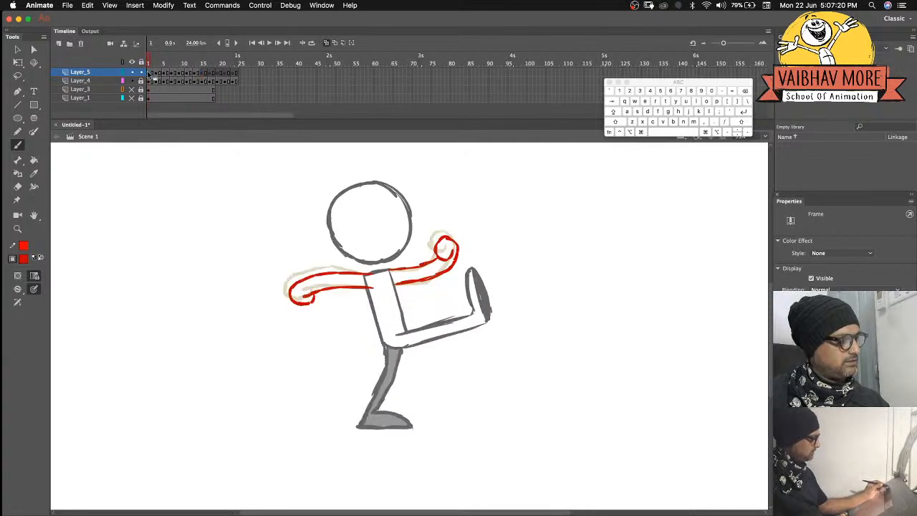
click(203, 73)
click(194, 73)
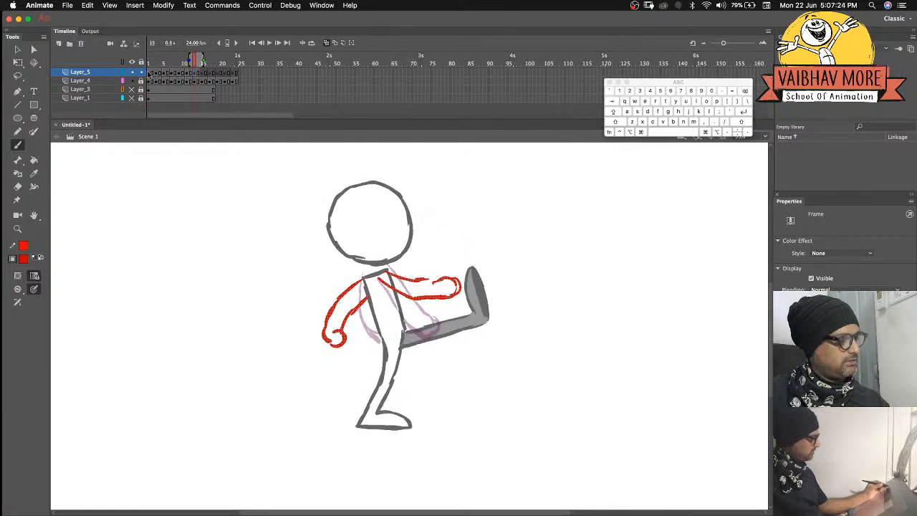
click(149, 73)
click(193, 73)
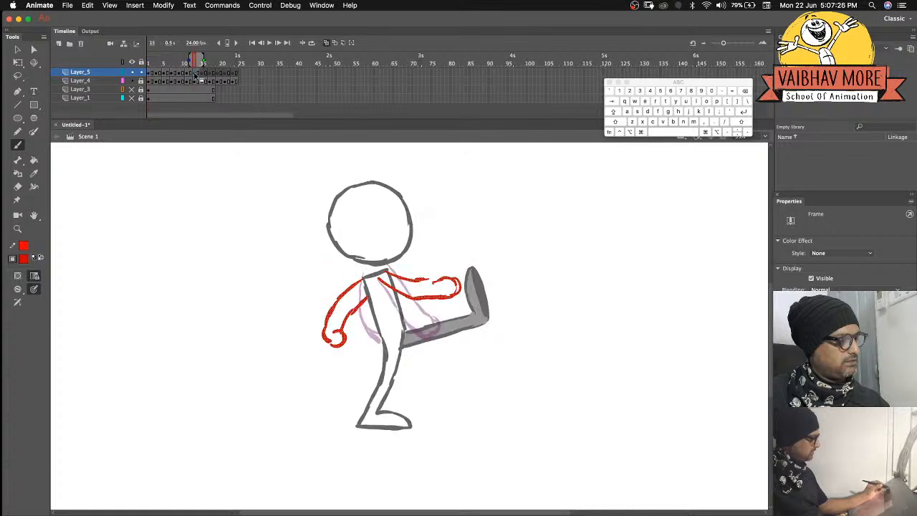
drag(417, 276, 450, 272)
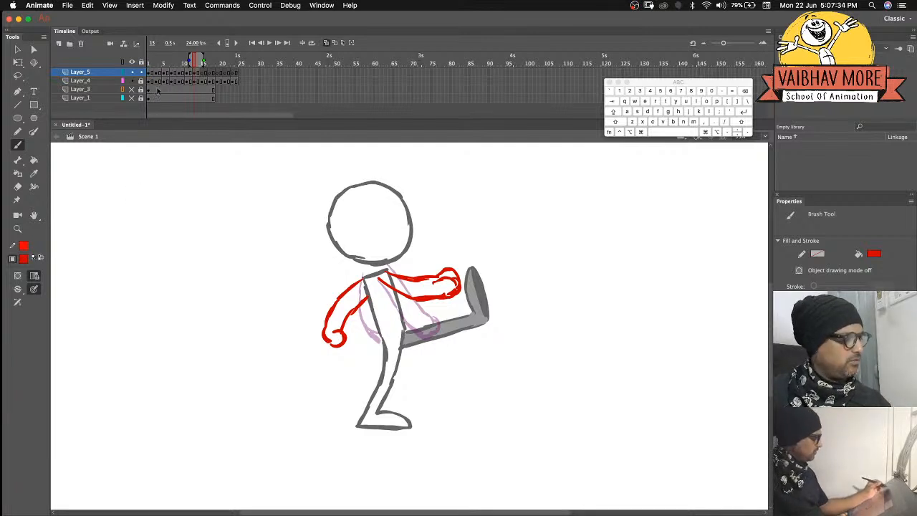
Brush both red arms with rounded hands on frame 15 of Layer_5, raised higher than the onion-skinned frame 13 arms.
key(period)
key(period)
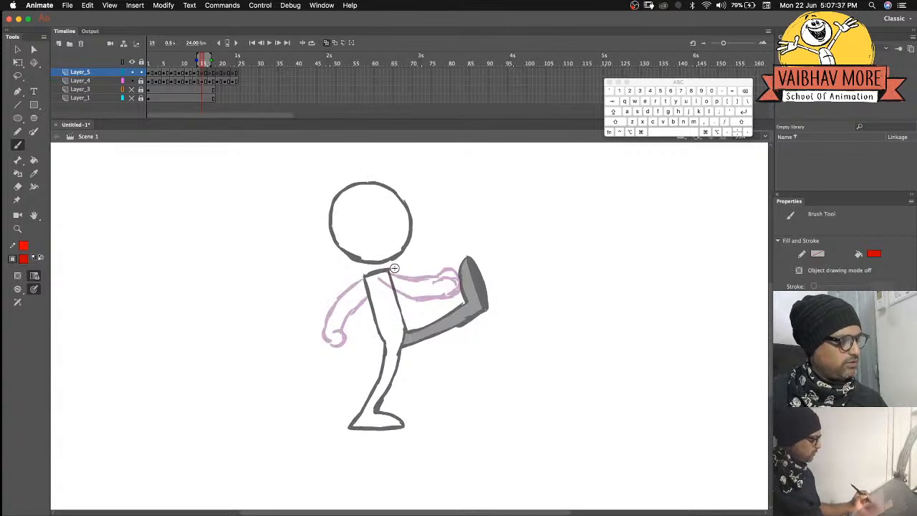
mouse_move(387, 271)
mouse_down()
mouse_move(424, 268)
mouse_move(444, 253)
mouse_move(455, 260)
mouse_move(452, 253)
mouse_move(437, 277)
mouse_move(413, 288)
mouse_move(356, 278)
mouse_move(309, 299)
mouse_up()
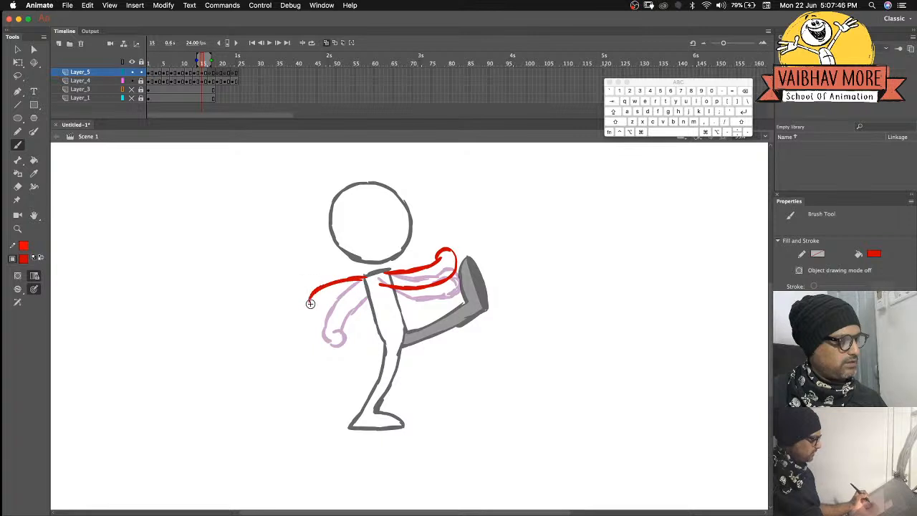
mouse_move(367, 289)
mouse_down()
mouse_move(306, 319)
mouse_move(310, 296)
mouse_move(308, 320)
mouse_up()
Brush both red arms on frame 17 of Layer_5, the forward one curving up to its hand and the other stretched backward.
key(period)
key(period)
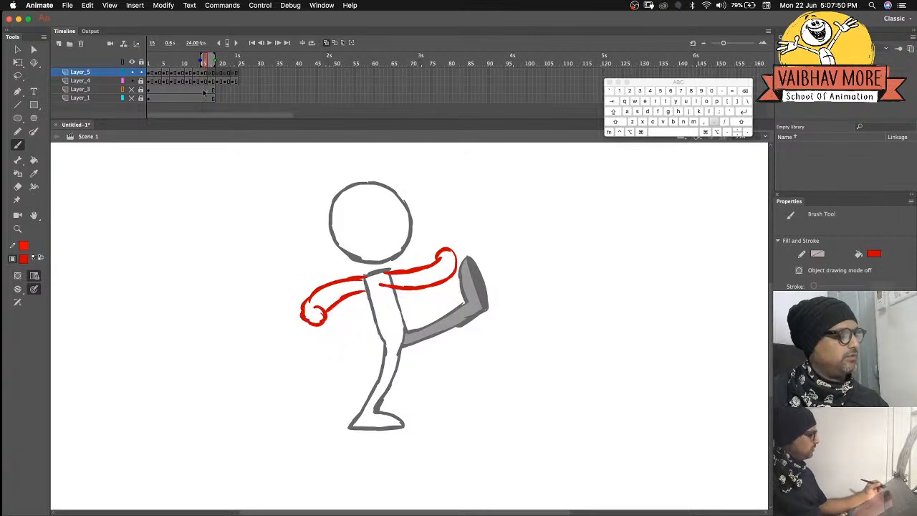
mouse_move(385, 285)
mouse_down()
mouse_move(407, 296)
mouse_move(395, 307)
mouse_move(419, 315)
mouse_move(453, 292)
mouse_move(440, 268)
mouse_move(434, 287)
mouse_up()
mouse_move(434, 287)
mouse_down()
mouse_move(441, 278)
mouse_move(395, 295)
mouse_move(344, 299)
mouse_move(351, 287)
mouse_move(315, 289)
mouse_move(300, 293)
mouse_move(303, 320)
mouse_move(315, 308)
mouse_move(302, 321)
mouse_up()
Brush both red arms with rounded hands on frame 19 of Layer_5, swinging down below the onion-skinned previous arms.
key(period)
key(period)
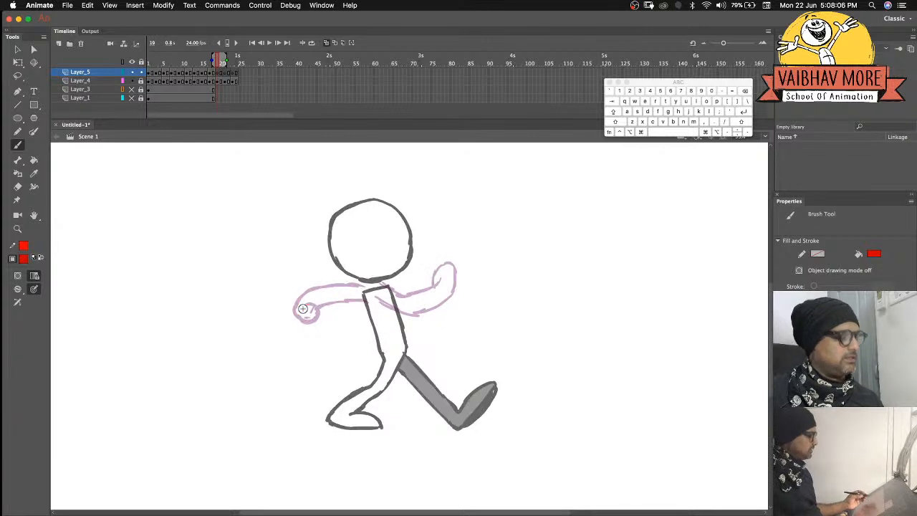
drag(381, 316, 408, 340)
mouse_move(386, 290)
mouse_down()
mouse_move(408, 319)
mouse_move(452, 335)
mouse_move(433, 351)
mouse_move(403, 335)
mouse_up()
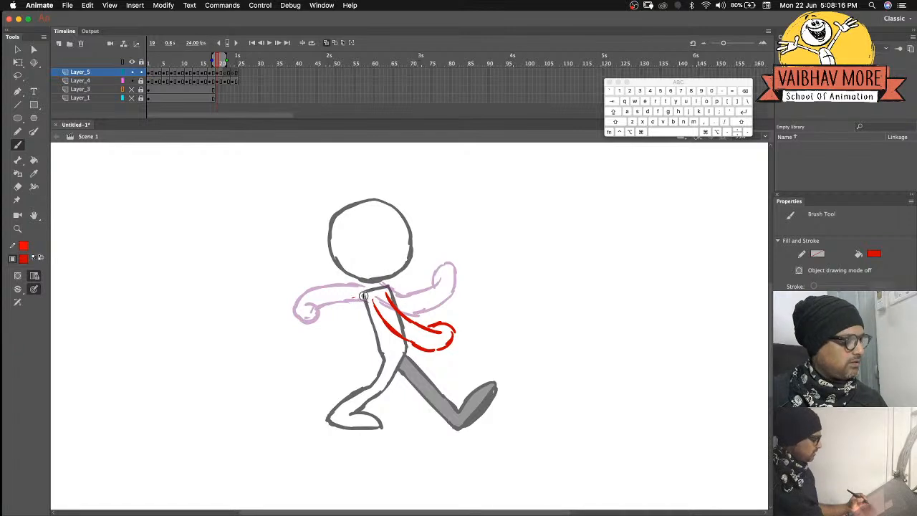
mouse_move(361, 296)
mouse_down()
mouse_move(320, 318)
mouse_move(341, 323)
mouse_move(330, 328)
mouse_move(341, 343)
mouse_move(328, 346)
mouse_move(315, 334)
mouse_move(335, 332)
mouse_move(337, 341)
mouse_up()
drag(324, 349, 338, 347)
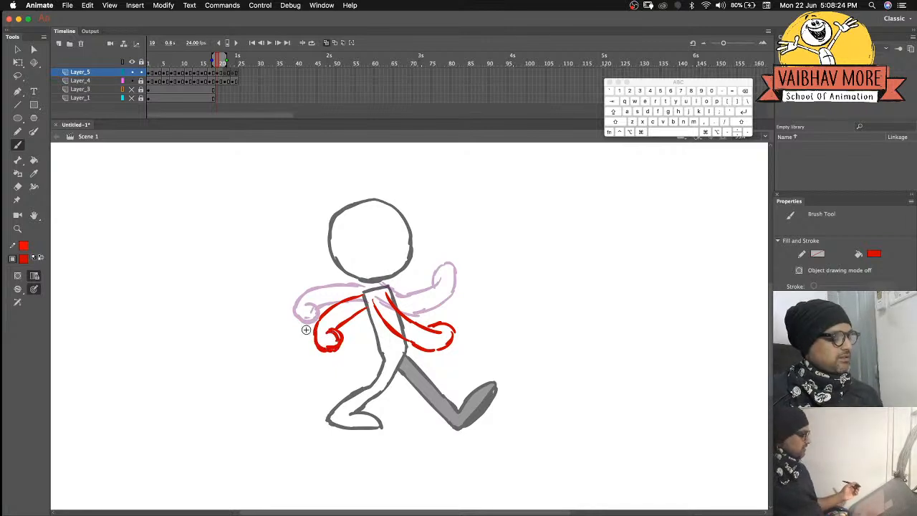
Brush the red arms hanging down along the torso on frame 21 of Layer_5, with the near hand at the front hip.
key(period)
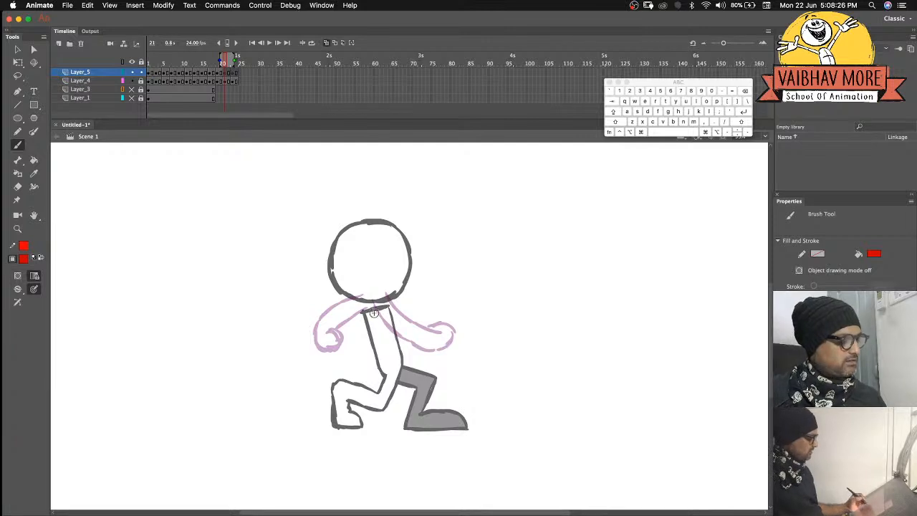
mouse_move(370, 315)
mouse_down()
mouse_move(371, 366)
mouse_move(367, 342)
mouse_move(387, 341)
mouse_move(411, 386)
mouse_move(383, 382)
mouse_move(369, 366)
mouse_up()
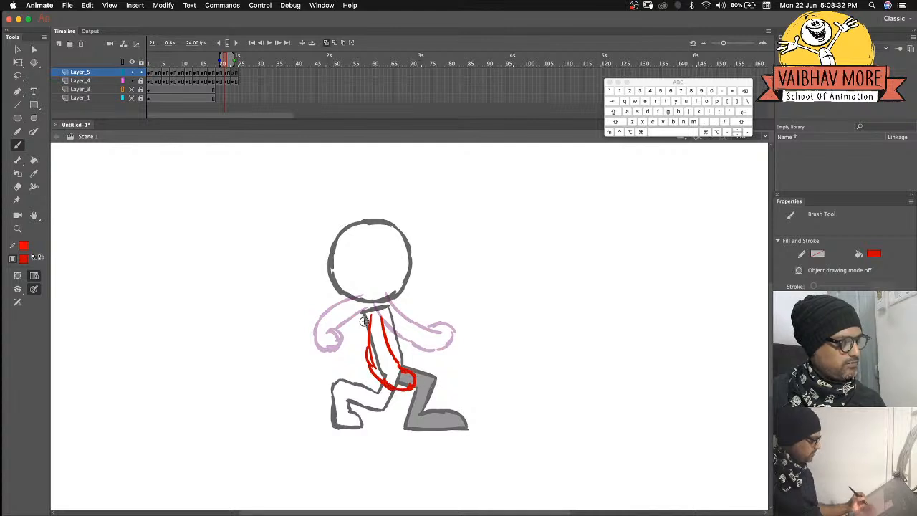
drag(364, 319, 359, 349)
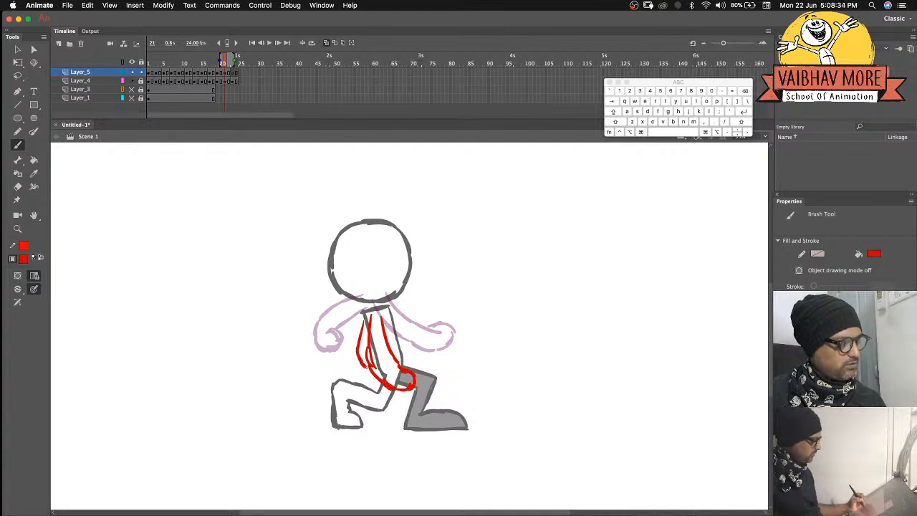
drag(365, 316, 361, 334)
Brush the red arms on frame 23 of Layer_5, one bent forward with a raised hand and the other angled down behind.
key(period)
key(period)
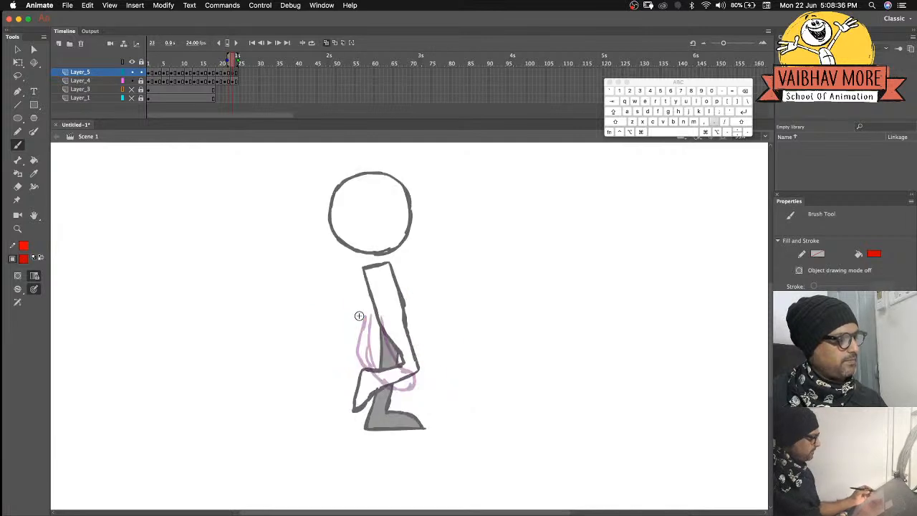
mouse_move(365, 298)
mouse_down()
mouse_move(374, 284)
mouse_move(361, 308)
mouse_up()
mouse_move(368, 271)
mouse_down()
mouse_move(339, 308)
mouse_move(350, 305)
mouse_move(352, 316)
mouse_move(359, 305)
mouse_move(347, 336)
mouse_up()
mouse_move(396, 274)
mouse_down()
mouse_move(438, 293)
mouse_move(446, 285)
mouse_move(446, 307)
mouse_move(454, 305)
mouse_move(340, 344)
mouse_up()
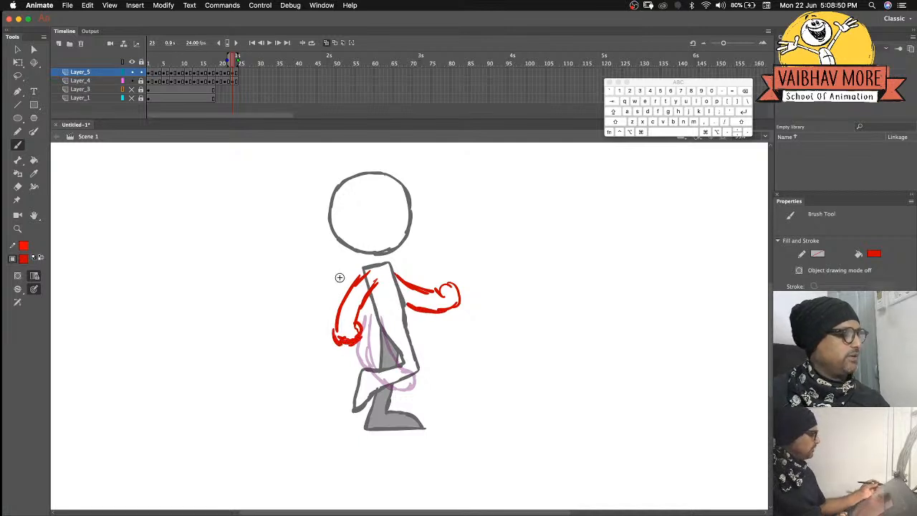
Turn off onion skinning, loop playback over the whole walk cycle, play it, and stop at frame 11.
click(297, 44)
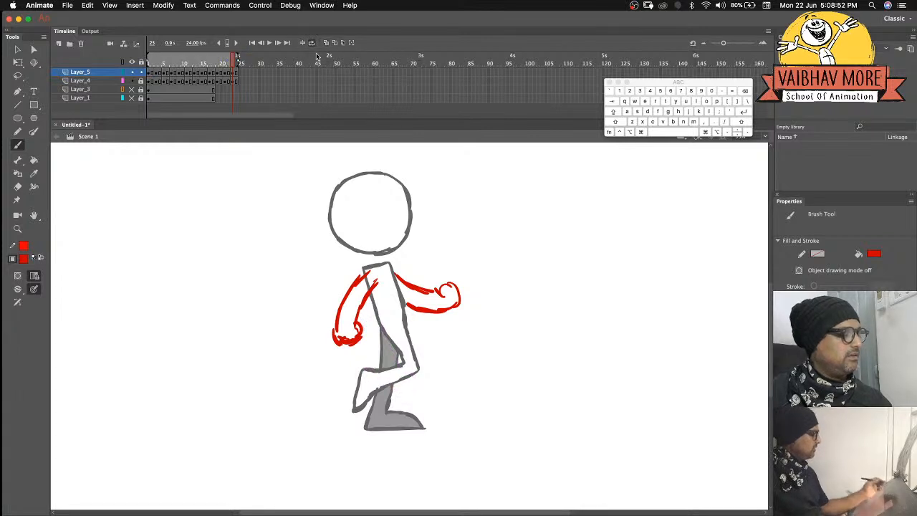
click(268, 43)
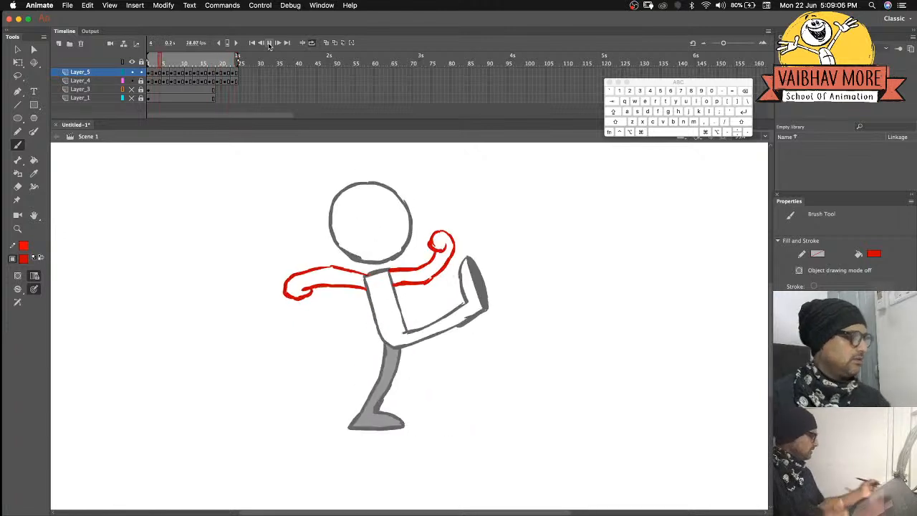
click(187, 61)
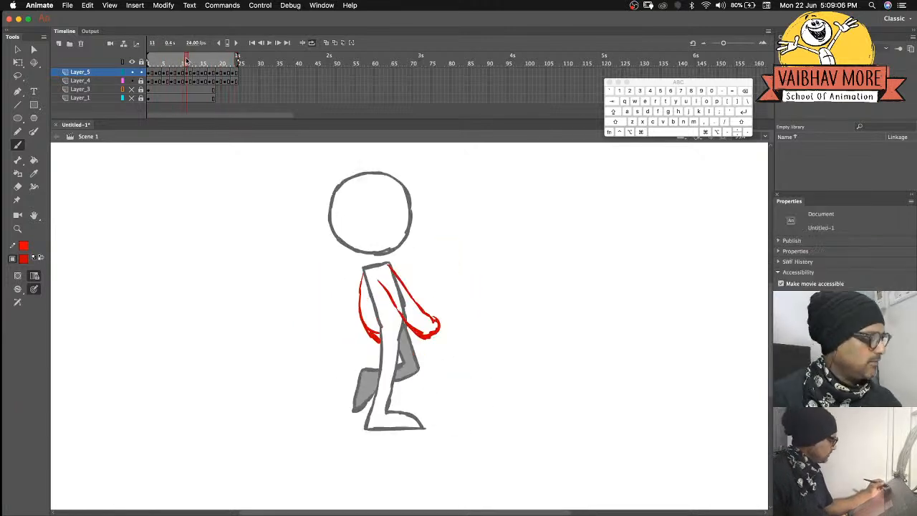
Display the arms on Layer_5 as outlines and lock the layer.
click(132, 73)
click(132, 72)
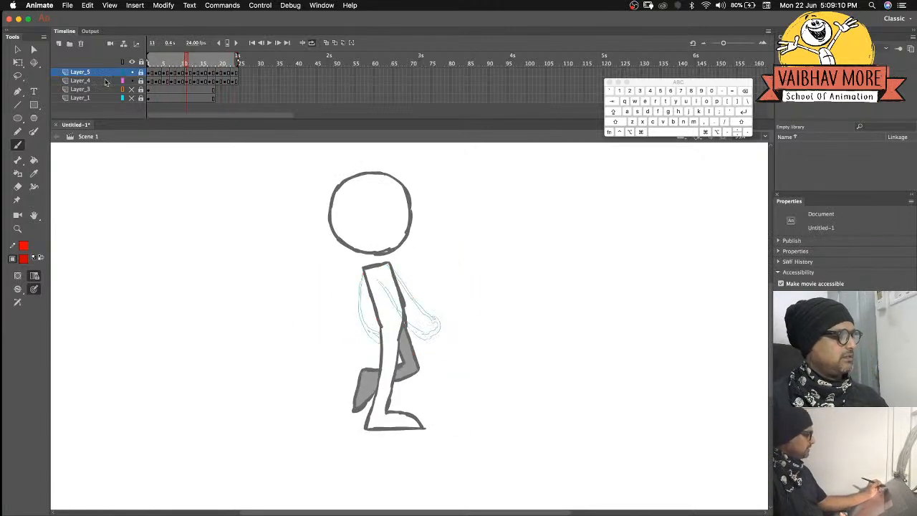
Move Layer_5 beneath Layer_4 in the layer stack and return to frame 1.
drag(104, 77, 107, 86)
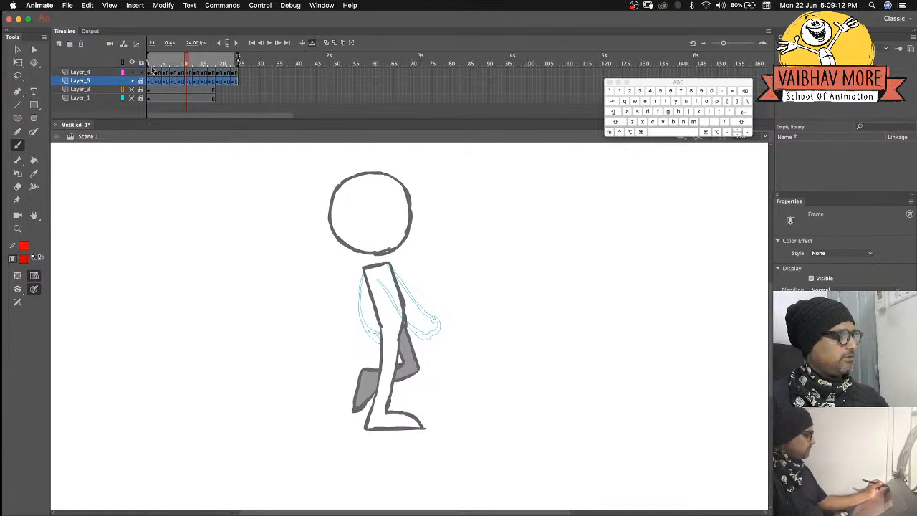
click(149, 60)
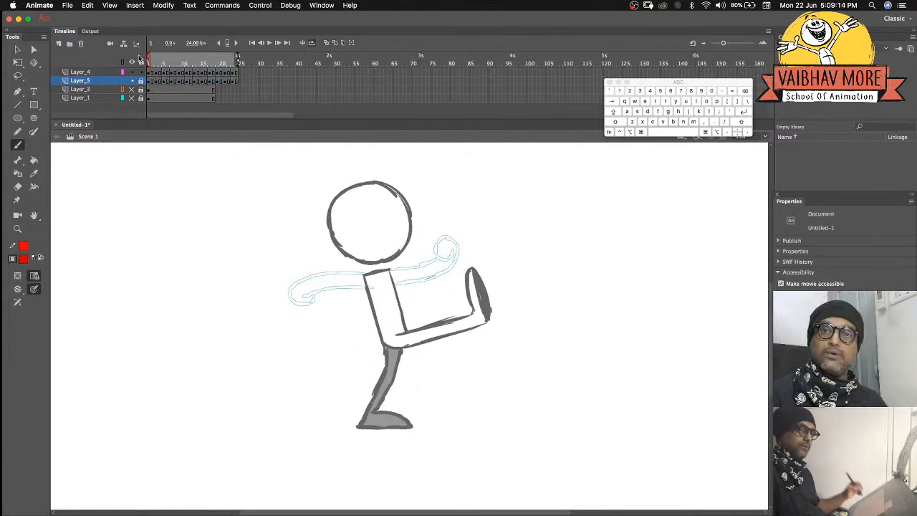
Set the brush fill to dark grey and ink both outstretched arms on frame 1 of Layer_4, tracing the Layer_5 outlines.
click(23, 260)
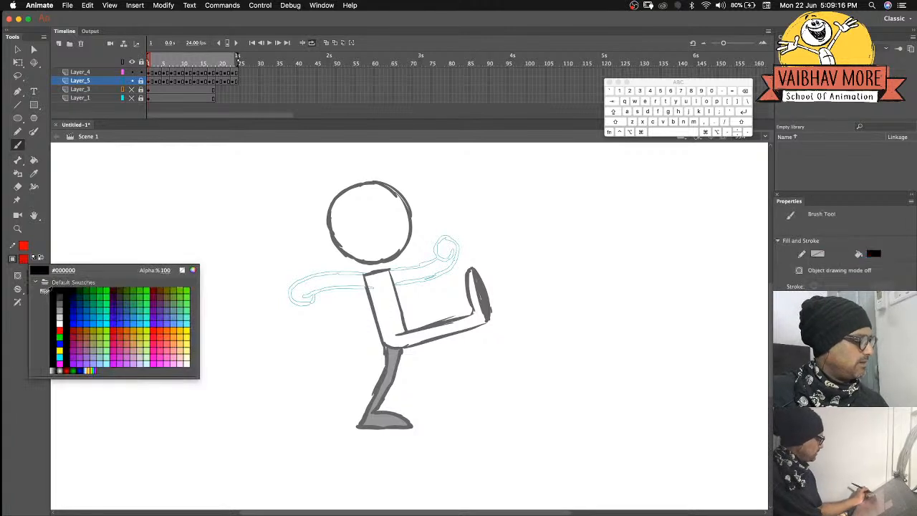
click(33, 178)
key(b)
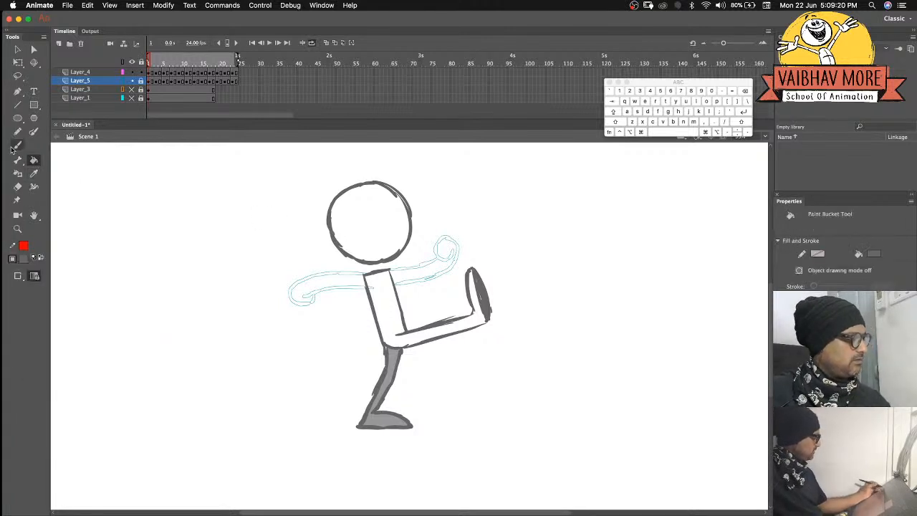
click(114, 73)
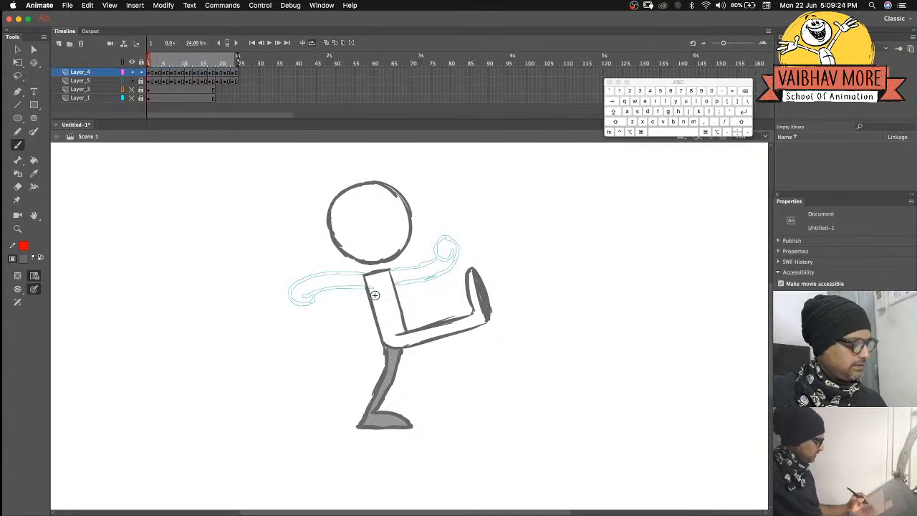
mouse_move(376, 275)
mouse_down()
mouse_move(308, 277)
mouse_move(293, 285)
mouse_move(291, 300)
mouse_move(362, 289)
mouse_move(318, 292)
mouse_move(300, 300)
mouse_move(315, 306)
mouse_move(296, 307)
mouse_move(324, 301)
mouse_up()
mouse_move(390, 272)
mouse_down()
mouse_move(451, 243)
mouse_move(439, 237)
mouse_move(436, 250)
mouse_move(449, 250)
mouse_move(450, 242)
mouse_move(459, 251)
mouse_move(454, 260)
mouse_move(455, 245)
mouse_move(444, 271)
mouse_move(418, 280)
mouse_up()
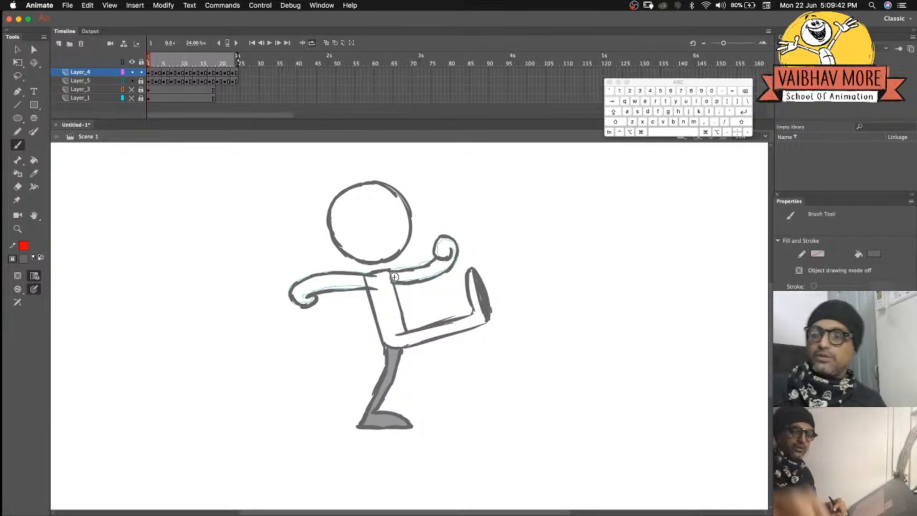
Save the document as walk-sample001.fla in the practise folder.
key(super+s)
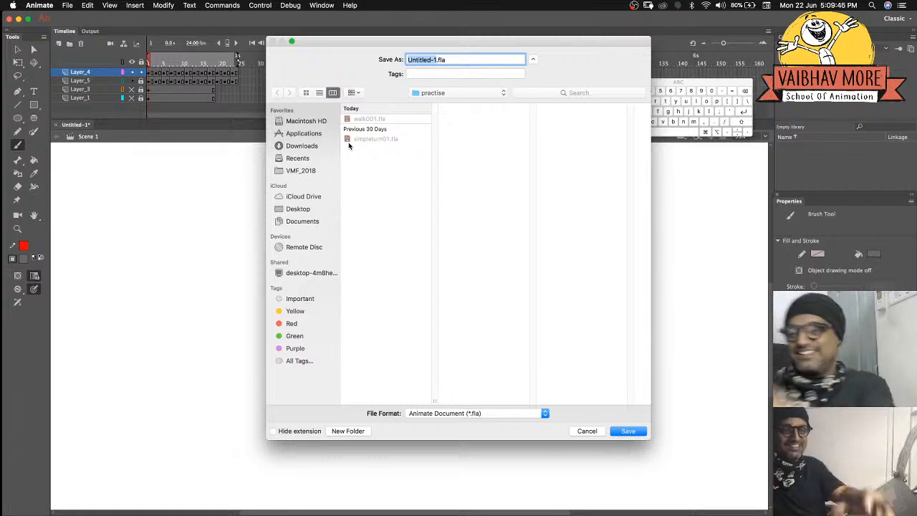
text(walk-sample001)
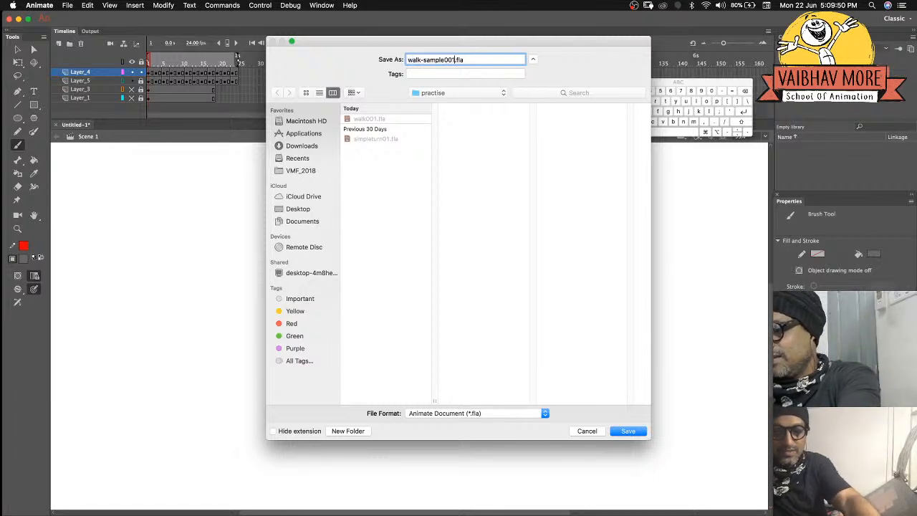
key(Return)
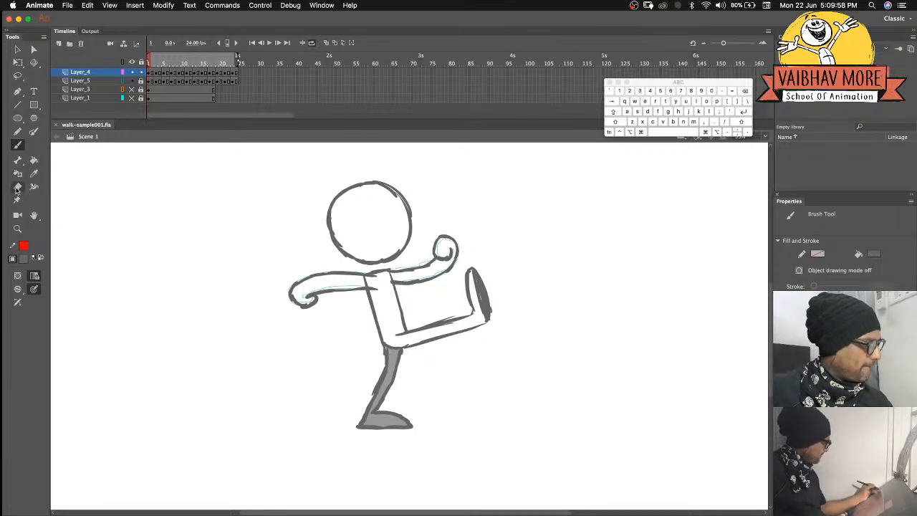
Erase the torso line crossing the rear arm's shoulder on frame 1 of Layer_4, then return to the Brush tool.
click(19, 188)
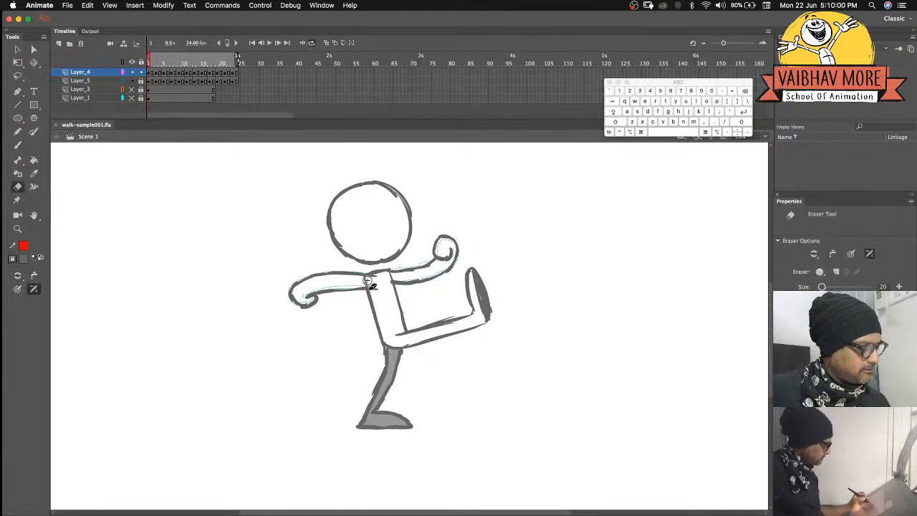
drag(361, 279, 370, 278)
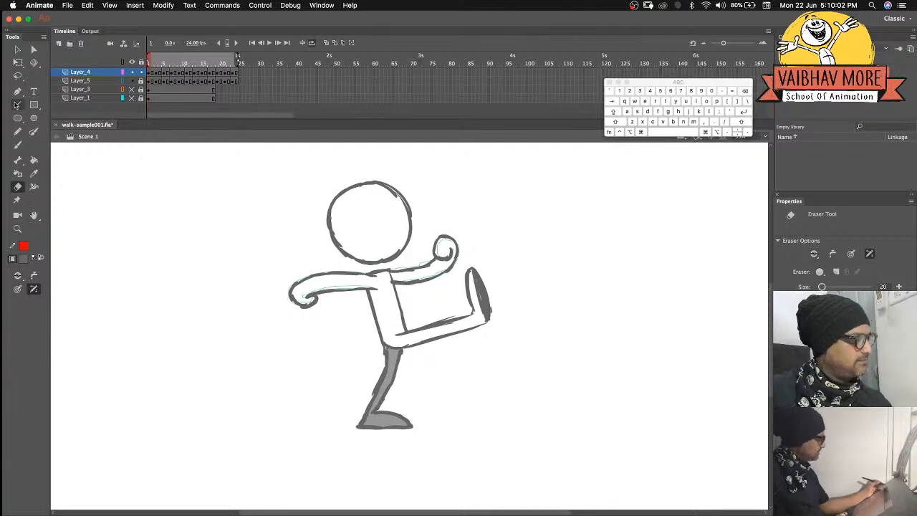
click(18, 145)
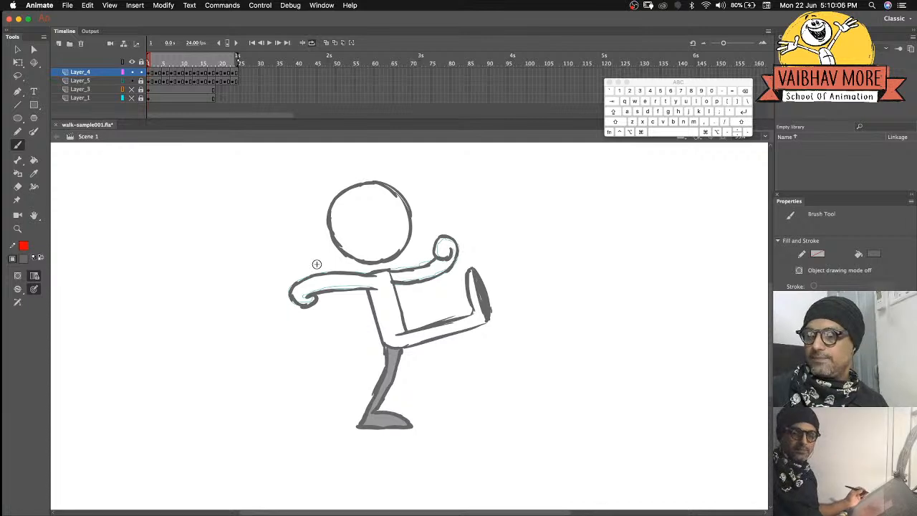
key(period)
key(period)
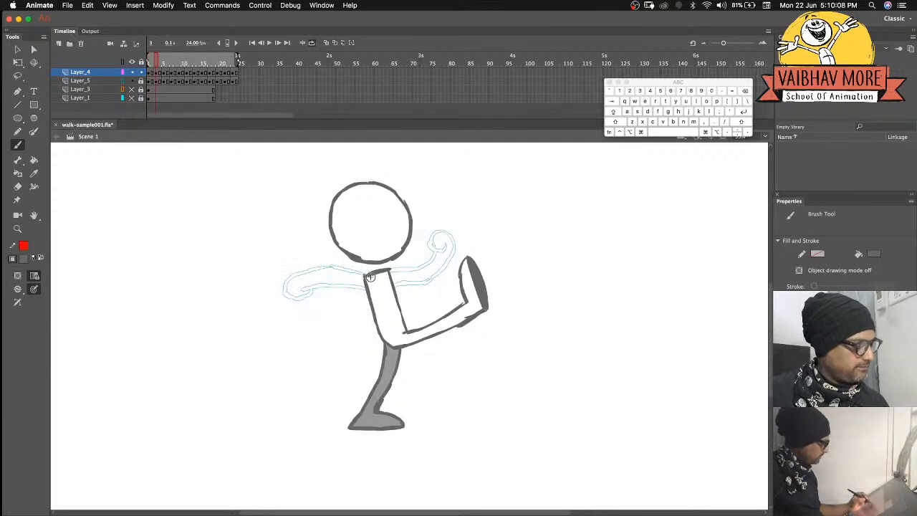
click(327, 44)
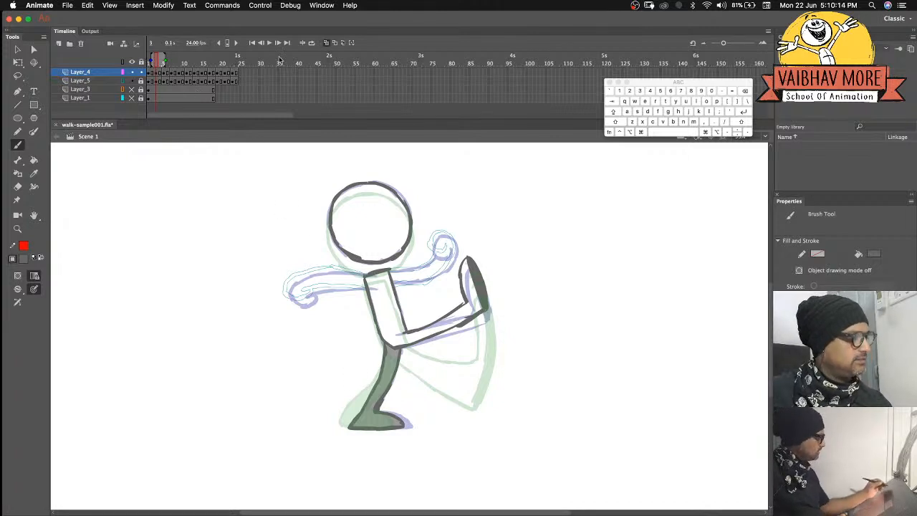
click(324, 46)
click(147, 61)
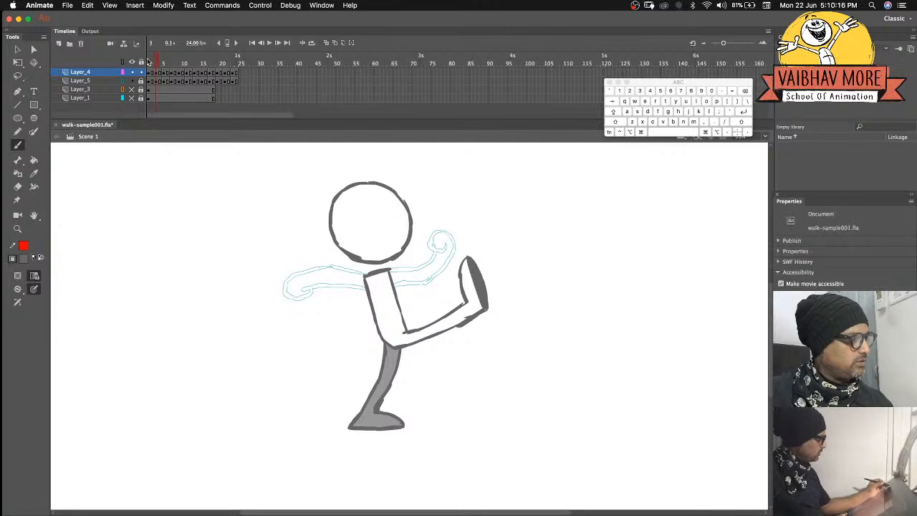
Ink both arms on frame 3 of Layer_4 over the outlines and erase the torso line at the rear shoulder with a size 15 eraser.
key(period)
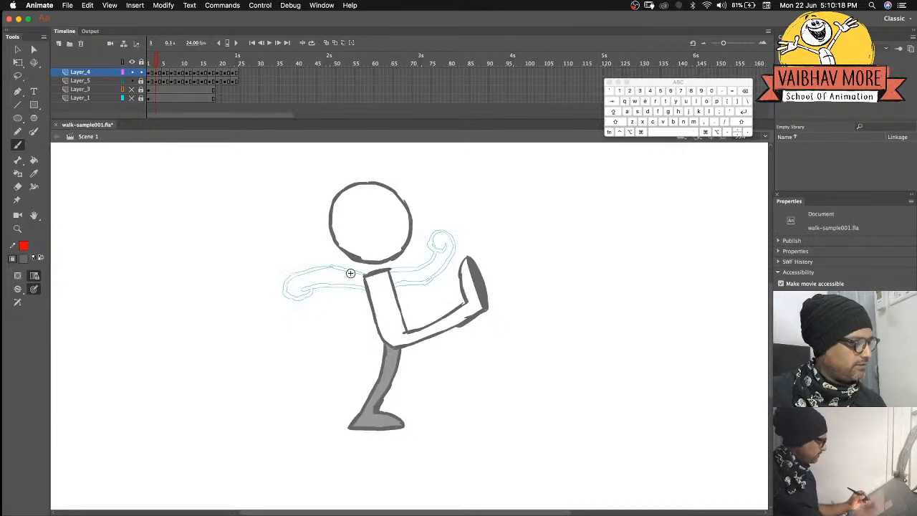
mouse_move(367, 277)
mouse_down()
mouse_move(339, 269)
mouse_move(355, 272)
mouse_move(293, 276)
mouse_move(299, 272)
mouse_move(287, 280)
mouse_move(310, 293)
mouse_up()
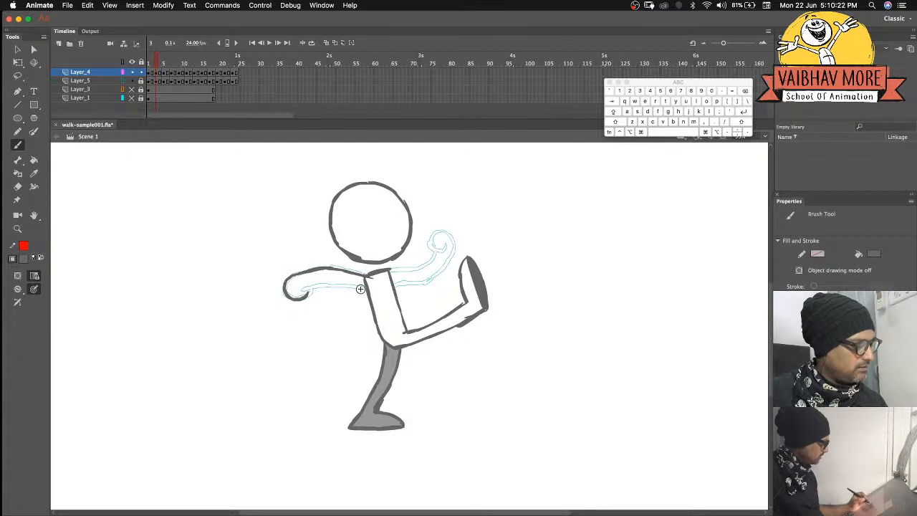
drag(367, 286, 302, 292)
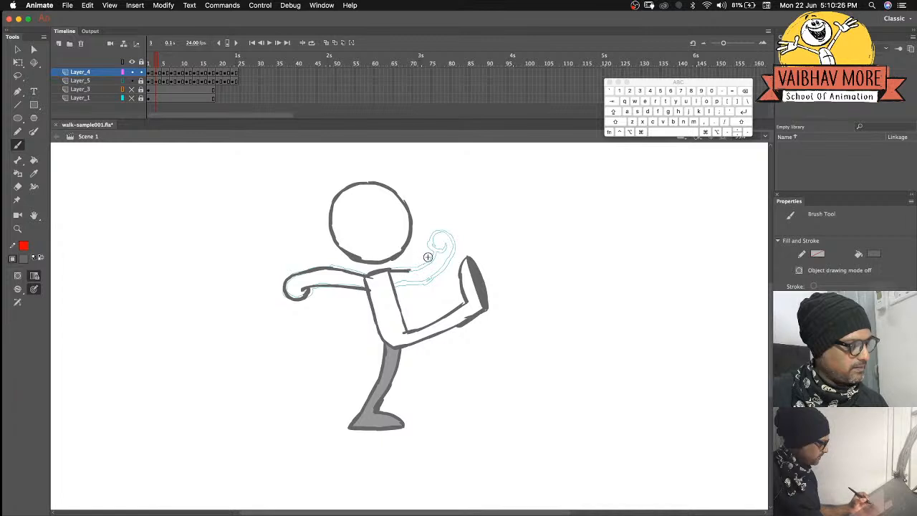
mouse_move(451, 236)
mouse_down()
mouse_move(430, 248)
mouse_move(444, 234)
mouse_move(421, 284)
mouse_up()
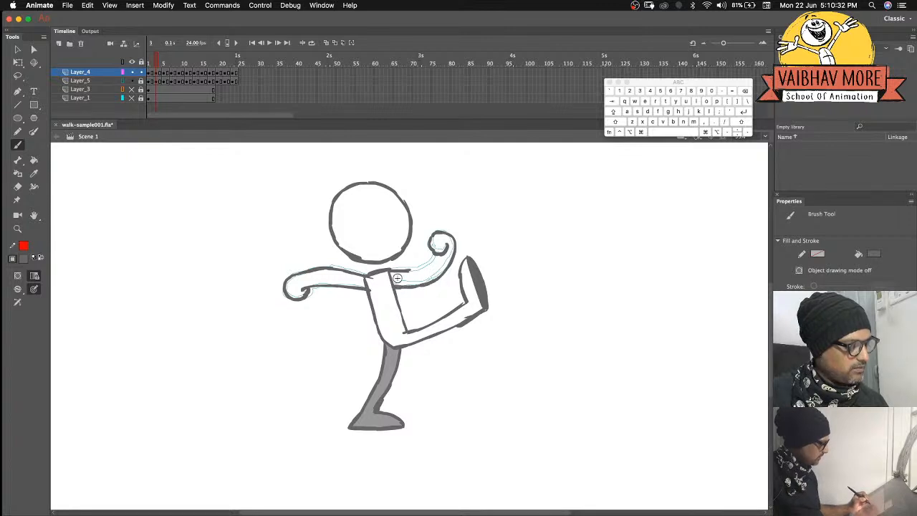
drag(427, 261, 403, 272)
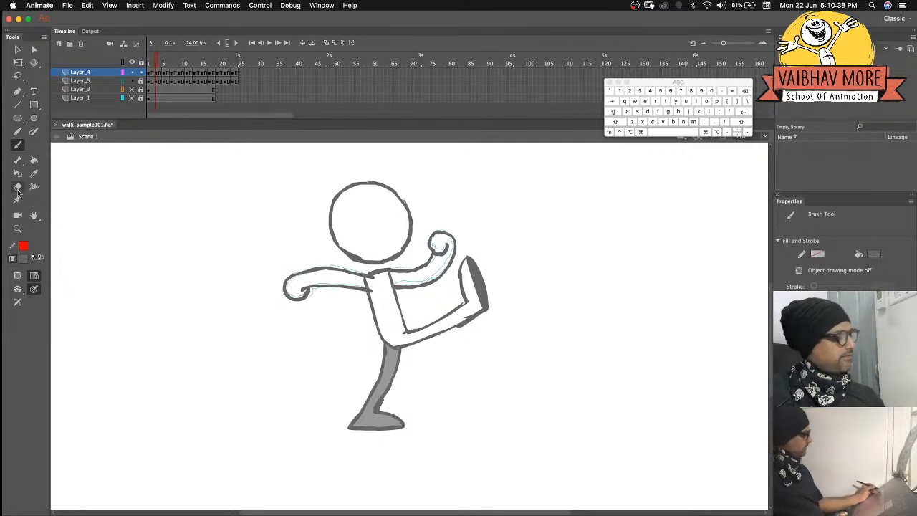
key(e)
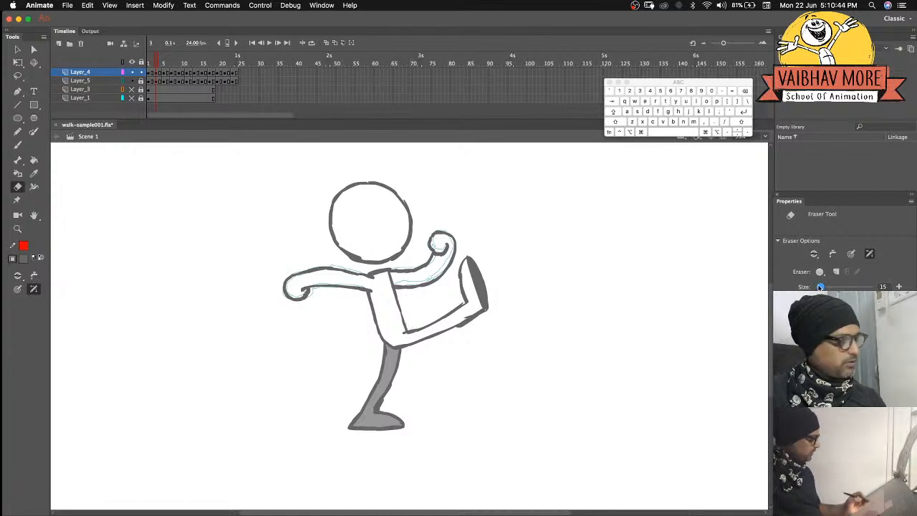
Brush both arms on frame 5 of Layer_4 over the outlines, the front one bent upward and the rear one stretched back.
click(18, 144)
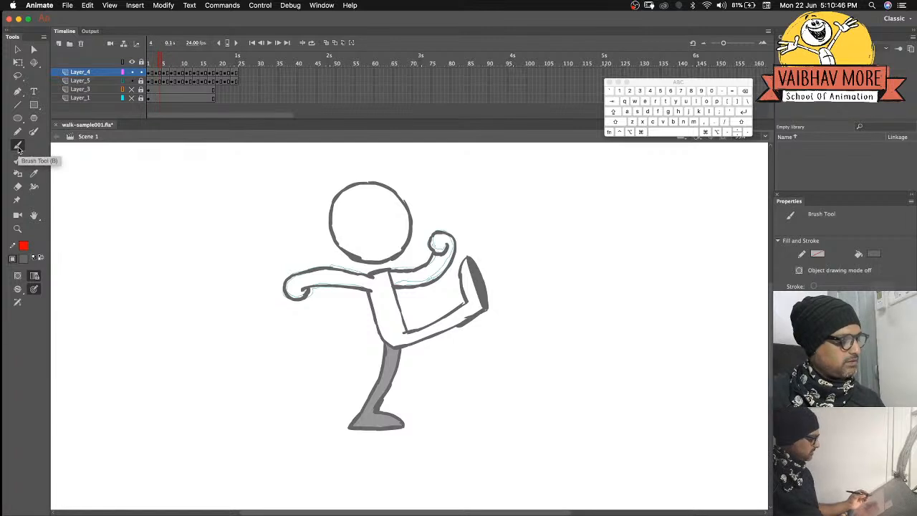
key(period)
key(period)
mouse_move(453, 240)
mouse_down()
mouse_move(435, 245)
mouse_move(449, 258)
mouse_move(436, 245)
mouse_move(457, 250)
mouse_move(447, 288)
mouse_move(401, 298)
mouse_move(383, 287)
mouse_up()
mouse_move(432, 269)
mouse_down()
mouse_move(410, 280)
mouse_move(381, 276)
mouse_up()
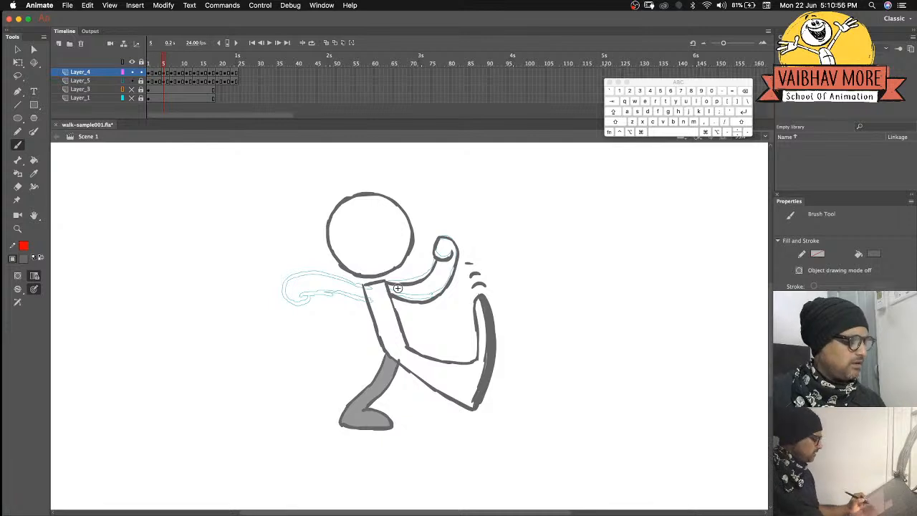
drag(368, 286, 289, 281)
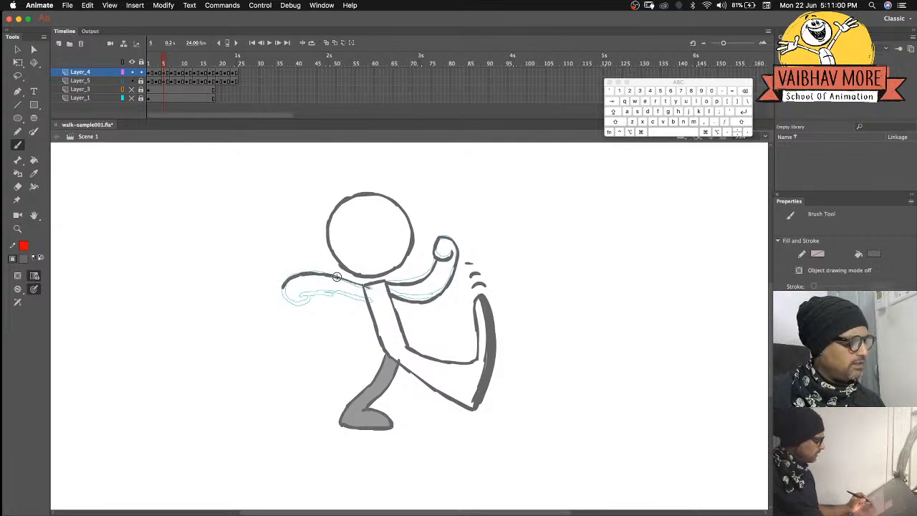
mouse_move(374, 304)
mouse_down()
mouse_move(304, 295)
mouse_move(325, 292)
mouse_move(301, 294)
mouse_up()
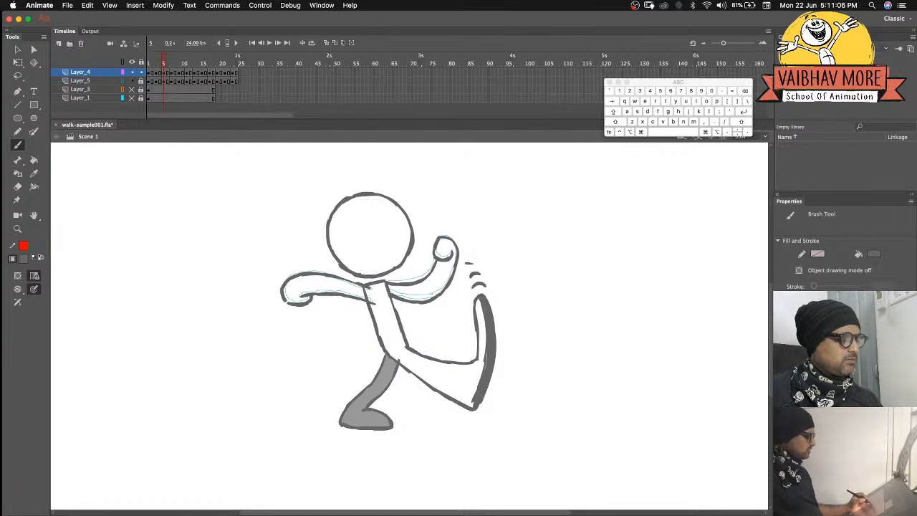
Brush both bent arms on frame 7 of Layer_4 over the outlines, adding three short motion lines above the front hand.
key(period)
key(period)
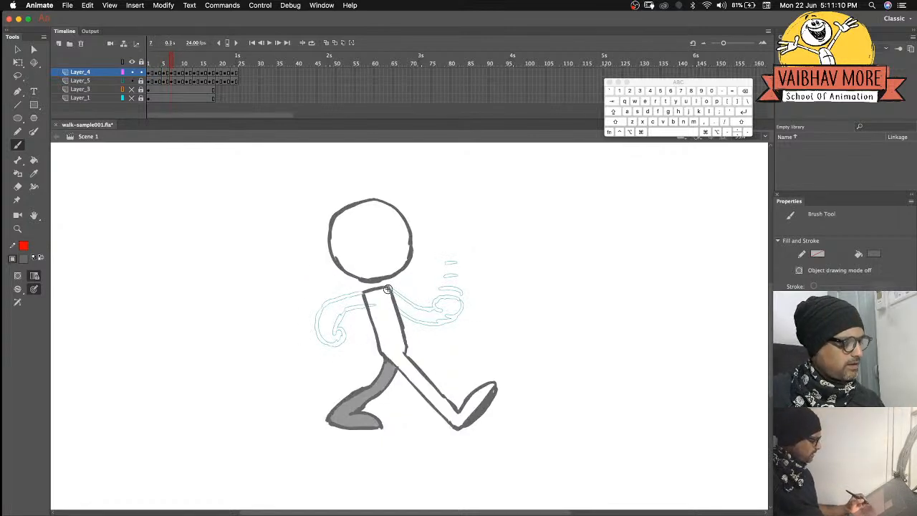
mouse_move(458, 302)
mouse_down()
mouse_move(438, 314)
mouse_move(454, 300)
mouse_move(457, 309)
mouse_move(447, 322)
mouse_move(423, 326)
mouse_move(402, 313)
mouse_up()
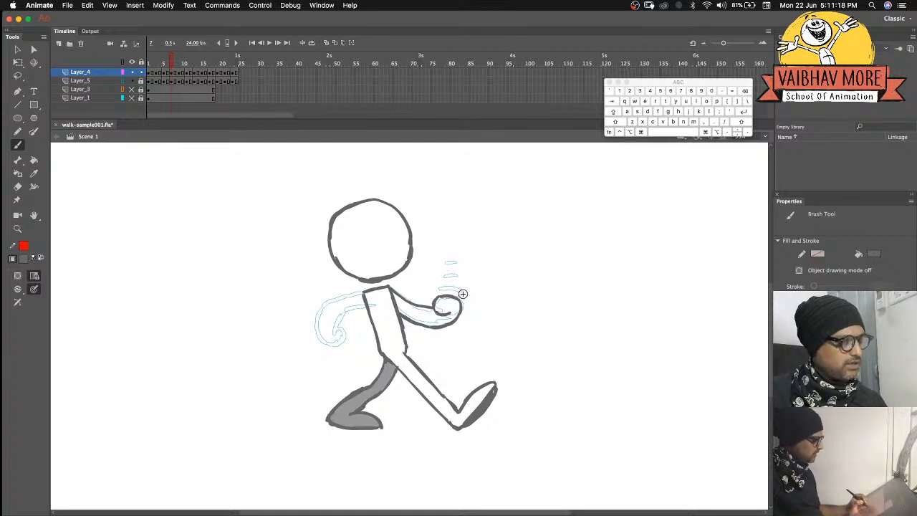
mouse_move(462, 277)
mouse_down()
mouse_move(444, 276)
mouse_move(443, 262)
mouse_up()
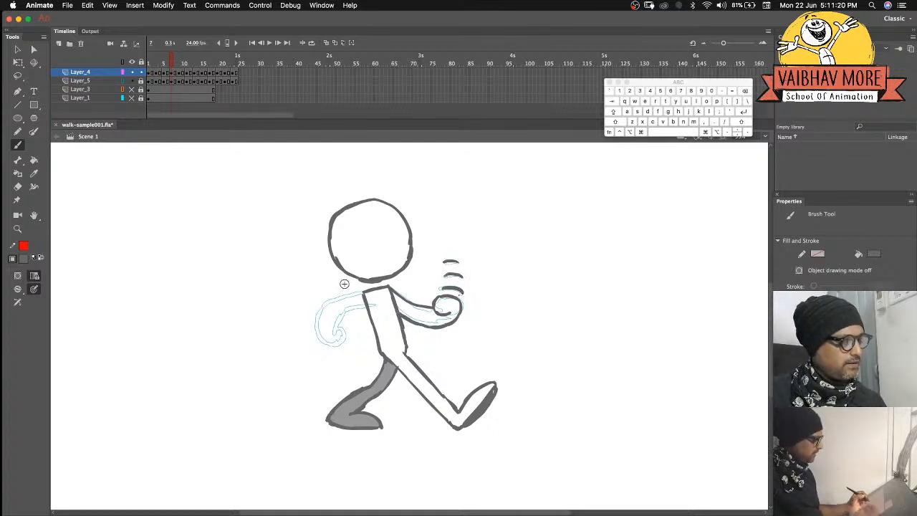
mouse_move(371, 305)
mouse_down()
mouse_move(342, 311)
mouse_move(337, 346)
mouse_up()
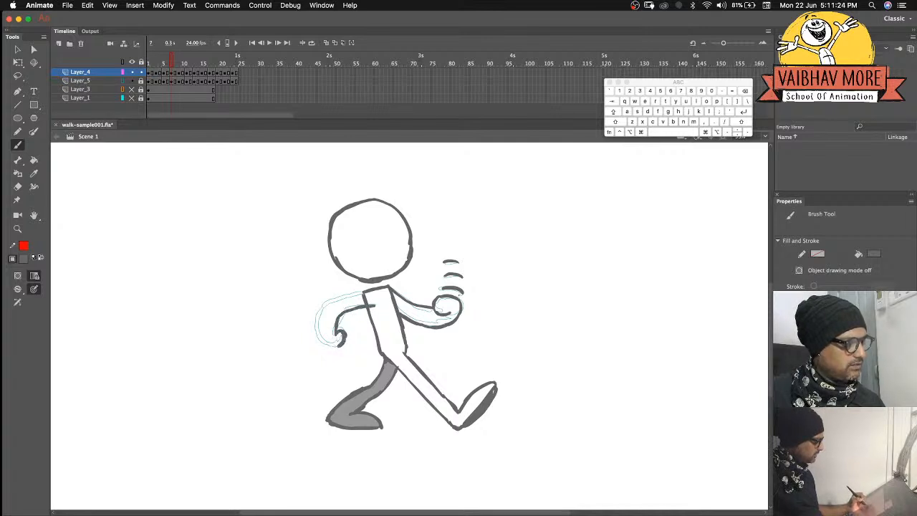
mouse_move(361, 293)
mouse_down()
mouse_move(328, 301)
mouse_move(317, 332)
mouse_move(335, 348)
mouse_up()
drag(319, 317, 316, 328)
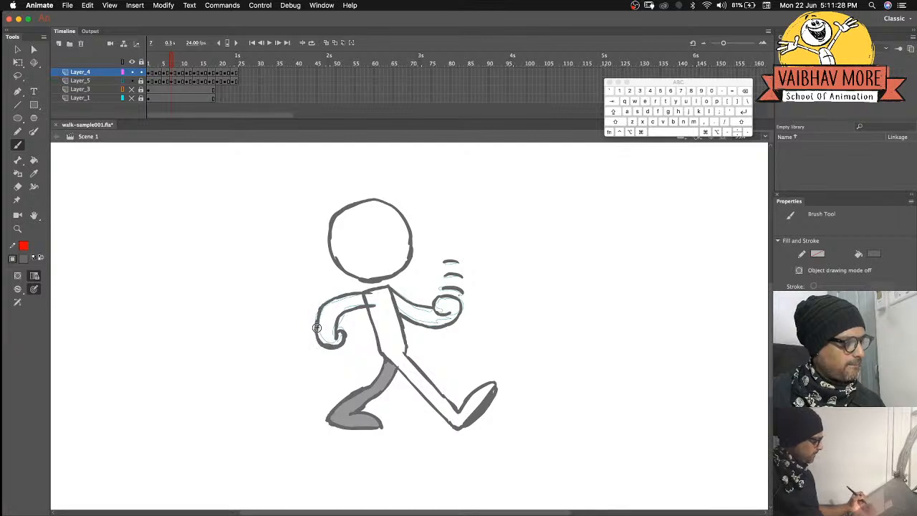
Brush both lowered arms on frame 9 of Layer_4 over the outlines, with the front hand resting at the thigh.
key(.)
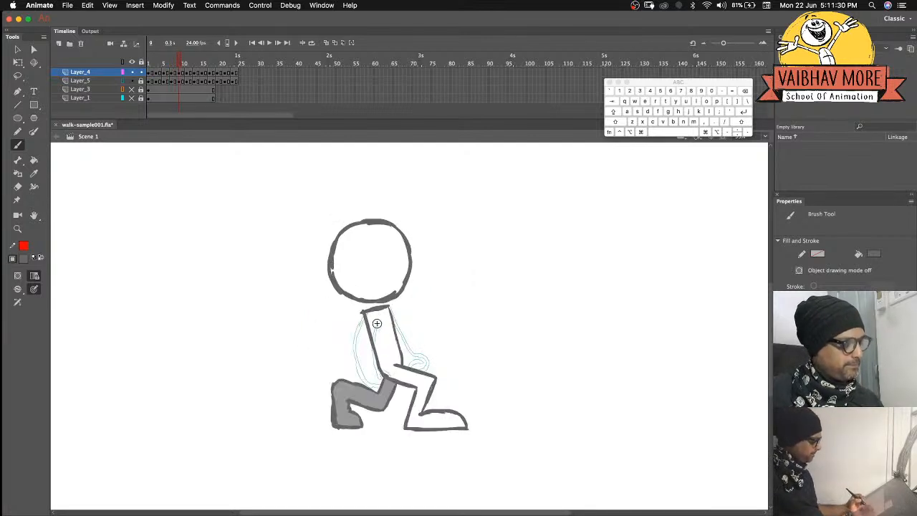
drag(376, 326, 373, 356)
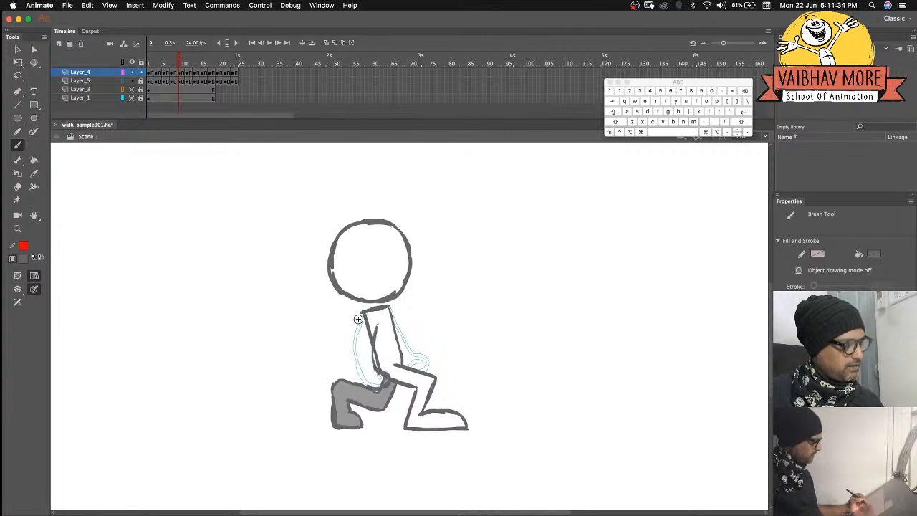
mouse_move(361, 313)
mouse_down()
mouse_move(357, 355)
mouse_move(367, 384)
mouse_up()
drag(391, 309, 413, 357)
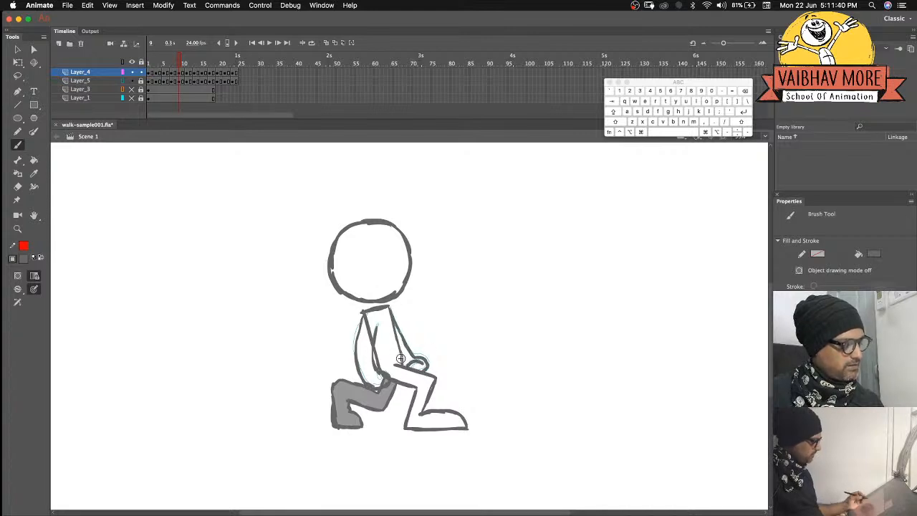
Erase the torso and hip lines that cross the near arm and hand on frame 9 of Layer_4.
click(18, 186)
key(period)
key(comma)
drag(371, 324, 367, 347)
drag(377, 383, 382, 379)
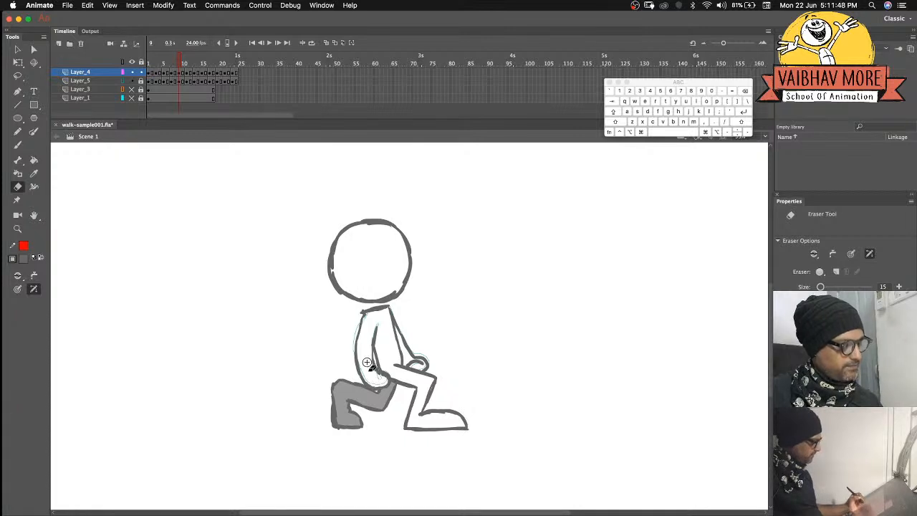
Brush both lowered arms on frame 11 of Layer_4 over the outlines and erase the torso line crossing the front arm.
key(period)
key(period)
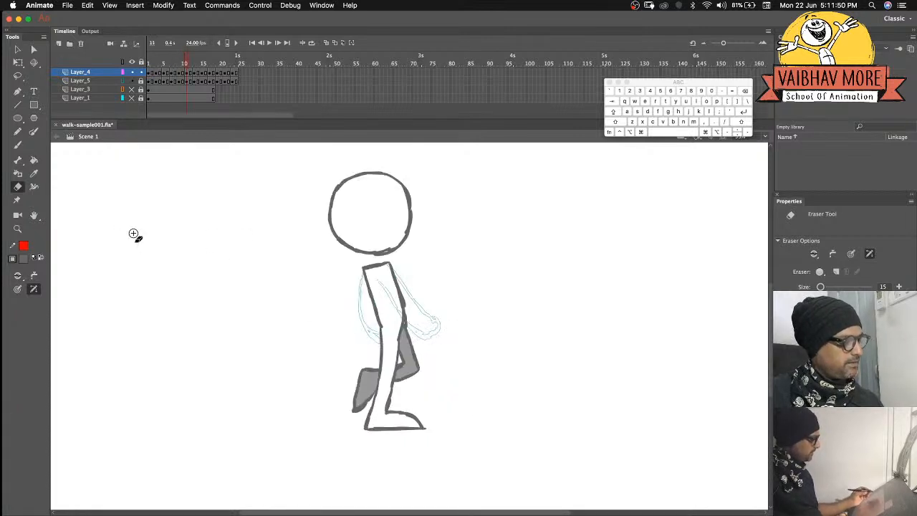
key(b)
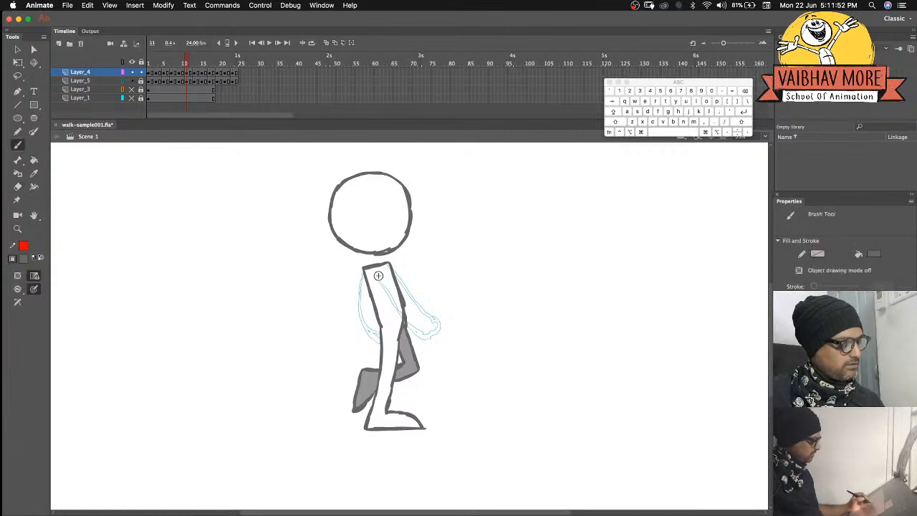
drag(386, 265, 436, 327)
mouse_move(394, 300)
mouse_down()
mouse_move(432, 339)
mouse_move(416, 332)
mouse_up()
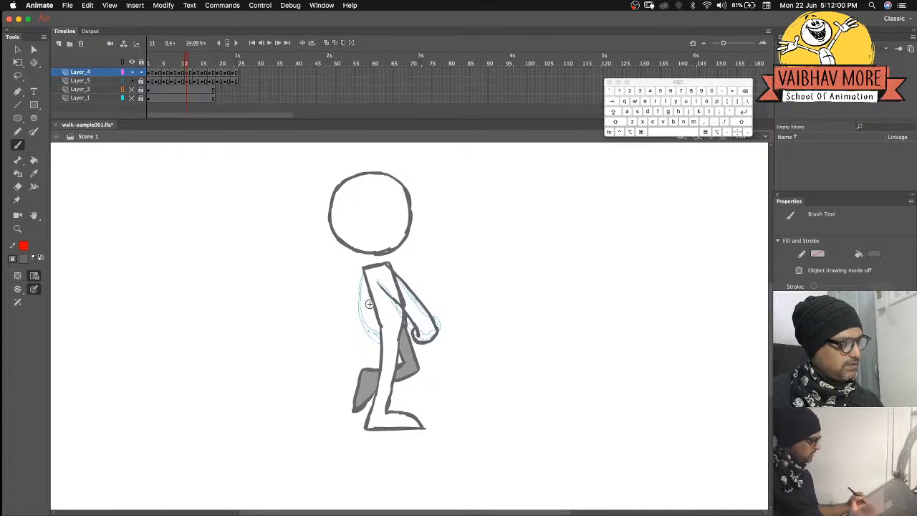
mouse_move(363, 275)
mouse_down()
mouse_move(359, 327)
mouse_move(376, 321)
mouse_move(371, 337)
mouse_move(381, 342)
mouse_up()
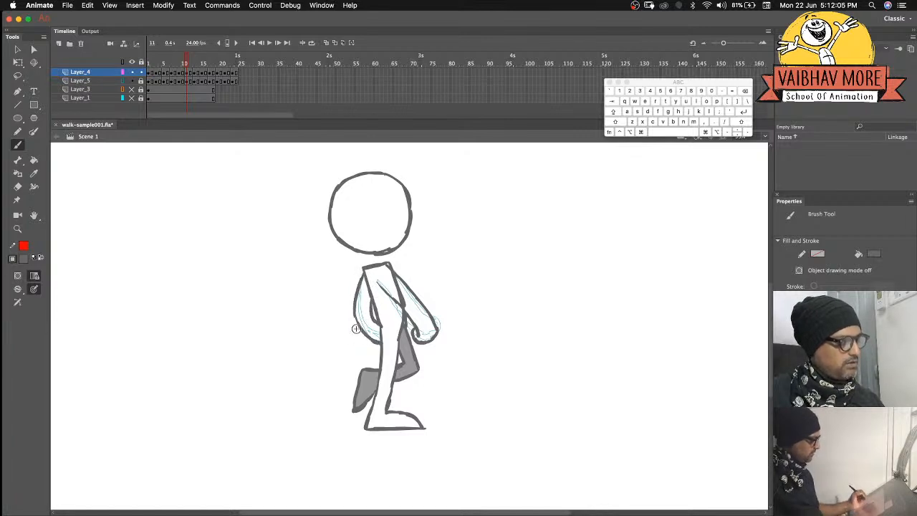
click(18, 186)
drag(373, 275, 393, 283)
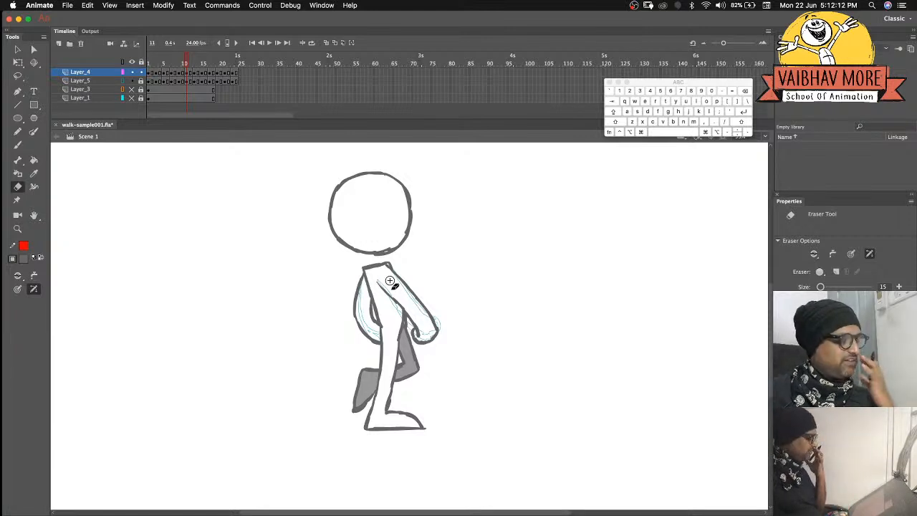
Brush the forward-stretched front arm and bent rear arm on frame 13 of Layer_4, and erase the torso line inside the front arm.
key(period)
key(period)
key(b)
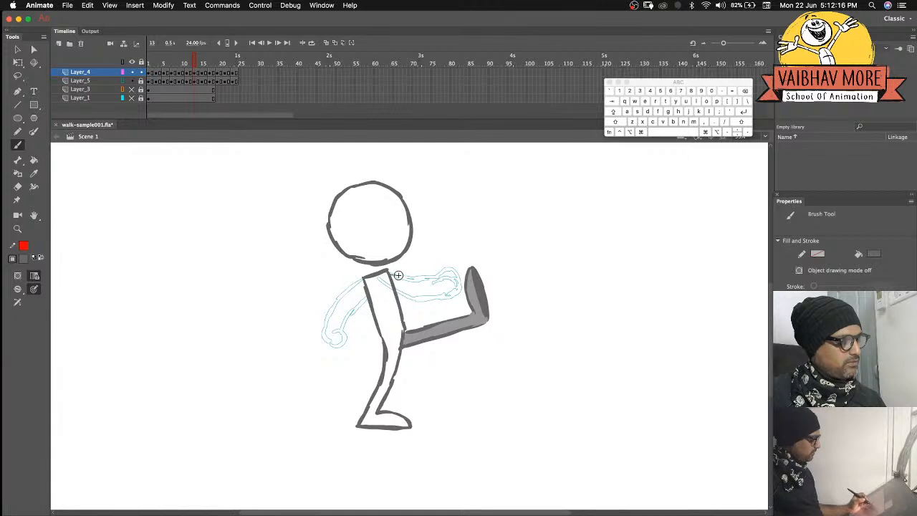
drag(387, 272, 445, 276)
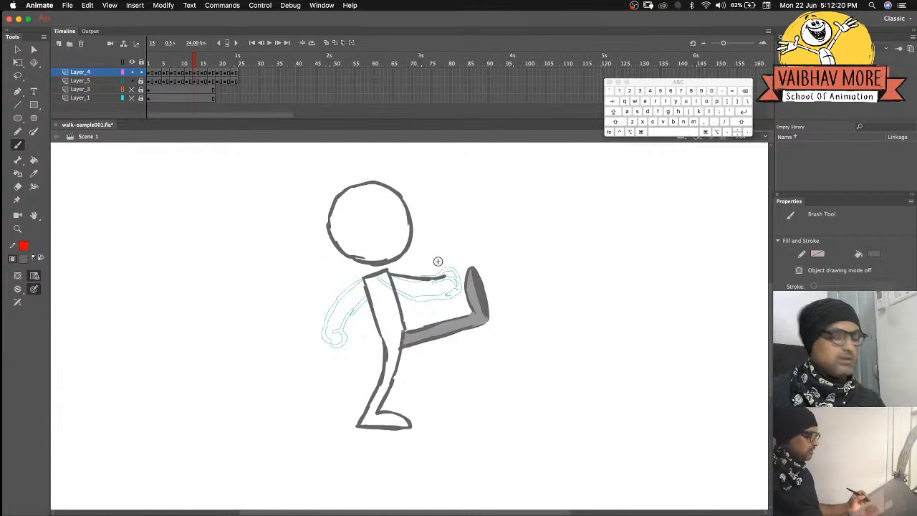
mouse_move(439, 277)
mouse_down()
mouse_move(452, 270)
mouse_move(459, 289)
mouse_up()
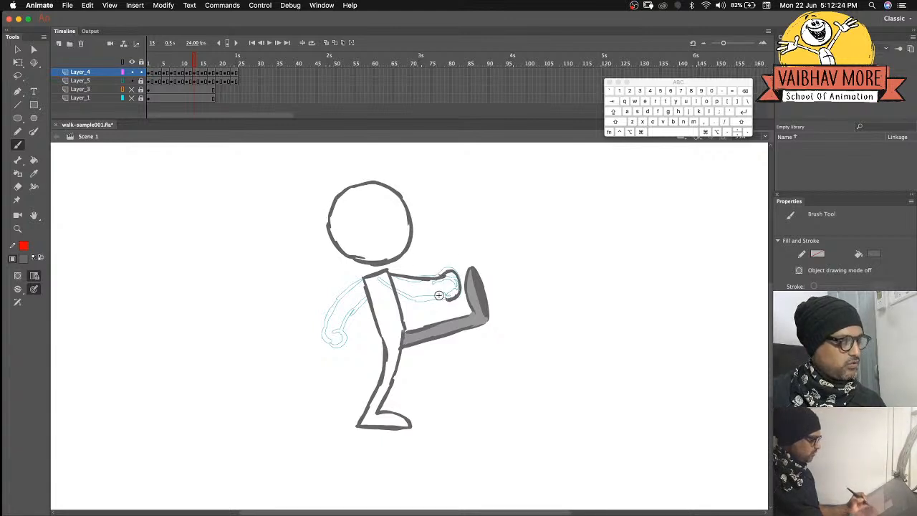
mouse_move(450, 295)
mouse_down()
mouse_move(415, 298)
mouse_move(378, 283)
mouse_up()
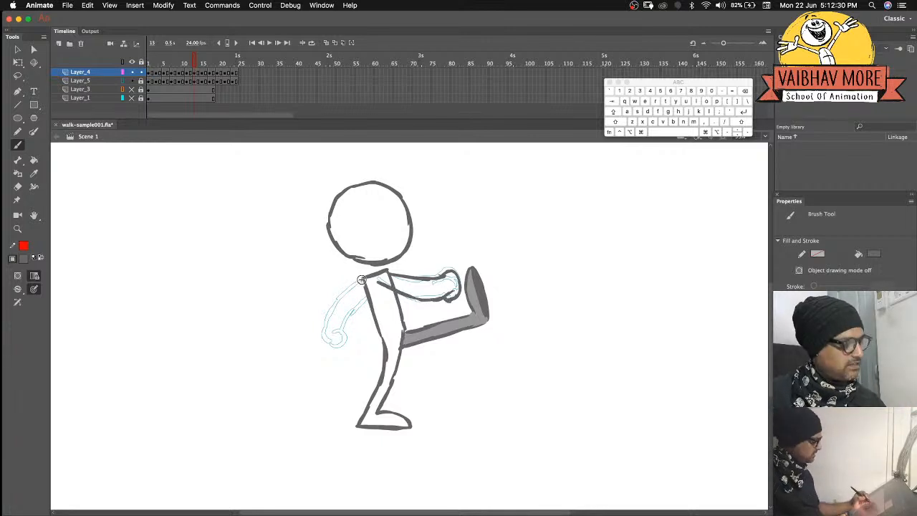
mouse_move(361, 278)
mouse_down()
mouse_move(332, 303)
mouse_move(324, 316)
mouse_move(333, 326)
mouse_up()
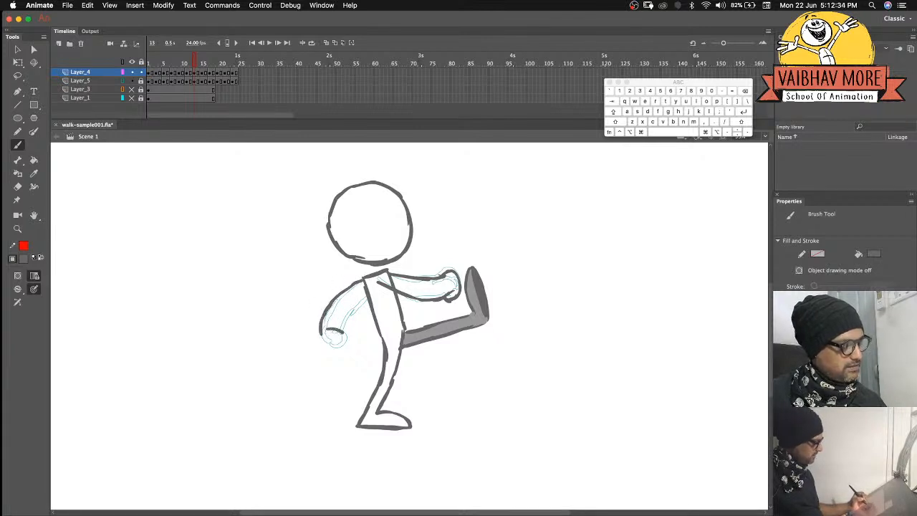
drag(350, 311, 325, 341)
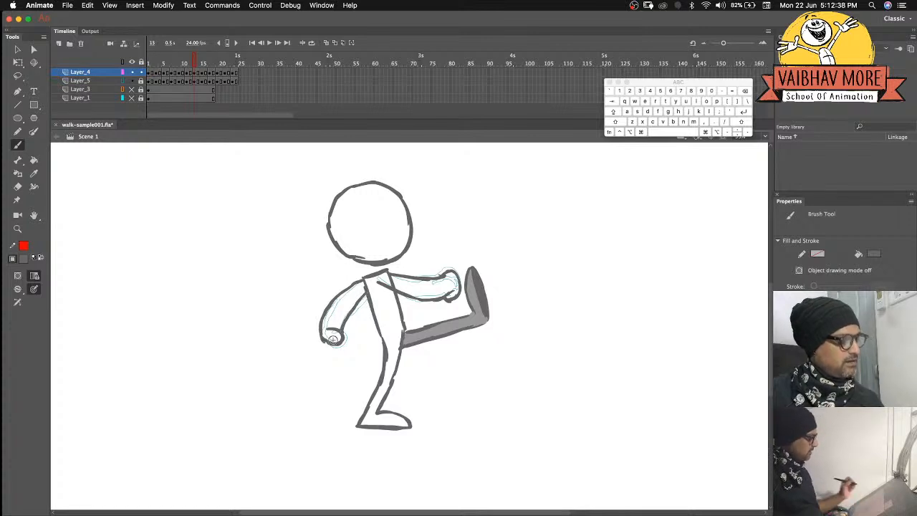
click(18, 186)
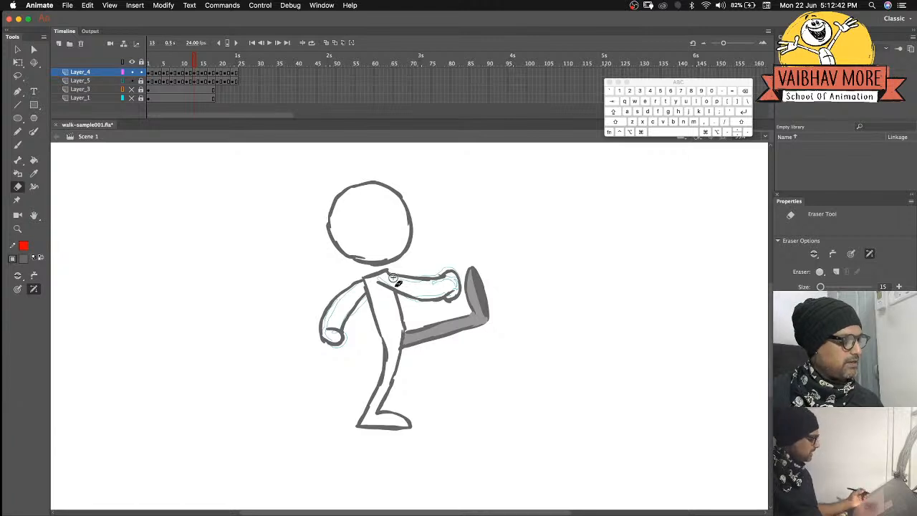
Brush both outstretched arms with curled hands on frame 15 of Layer_4, erasing the torso line that crosses the front arm.
key(comma)
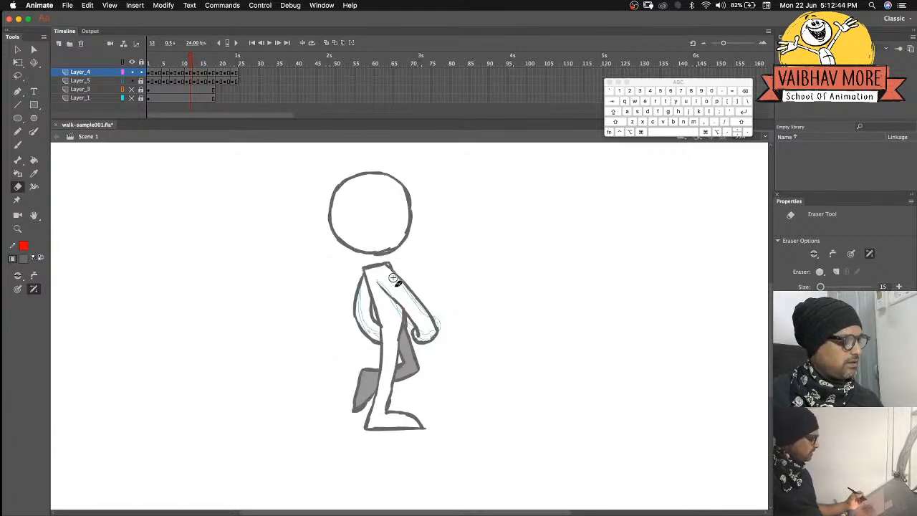
key(period)
key(period)
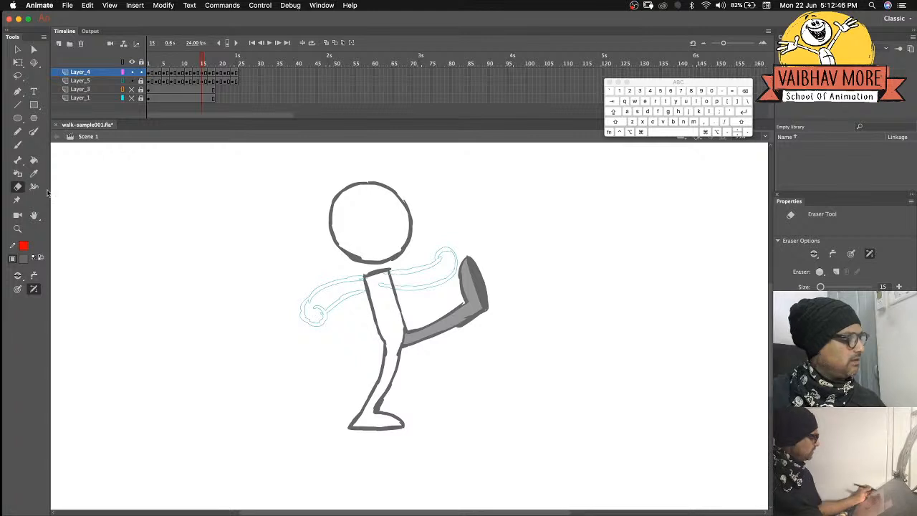
click(18, 145)
mouse_move(387, 271)
mouse_down()
mouse_move(423, 267)
mouse_move(441, 255)
mouse_move(437, 247)
mouse_move(448, 248)
mouse_move(434, 256)
mouse_move(453, 252)
mouse_move(454, 274)
mouse_move(436, 284)
mouse_move(378, 285)
mouse_up()
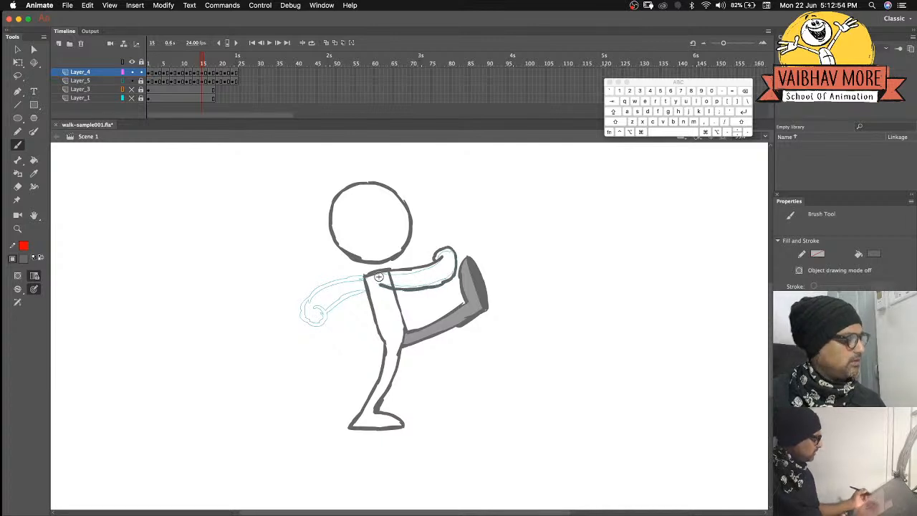
click(18, 186)
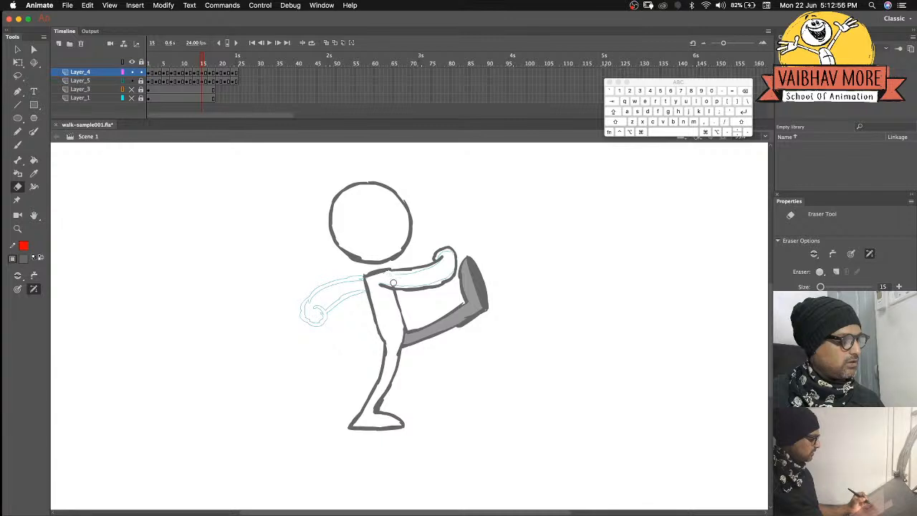
click(15, 145)
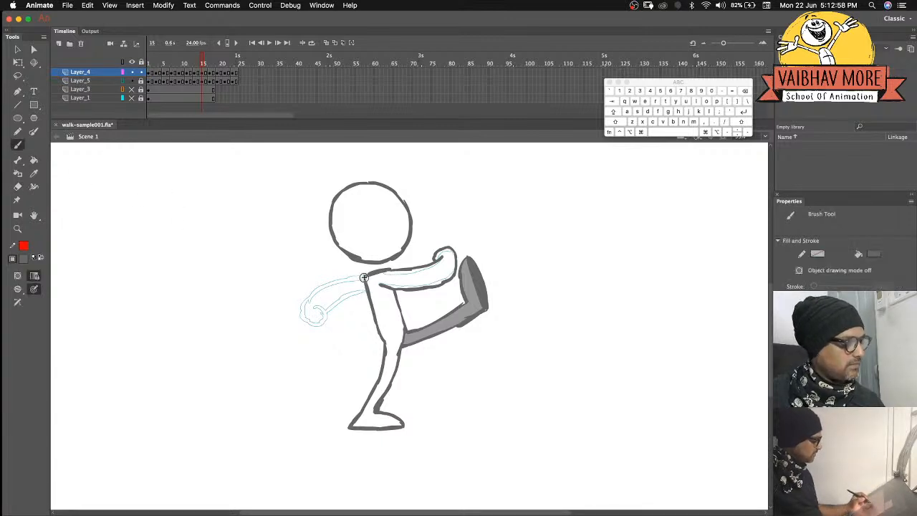
mouse_move(348, 278)
mouse_down()
mouse_move(303, 299)
mouse_move(308, 318)
mouse_up()
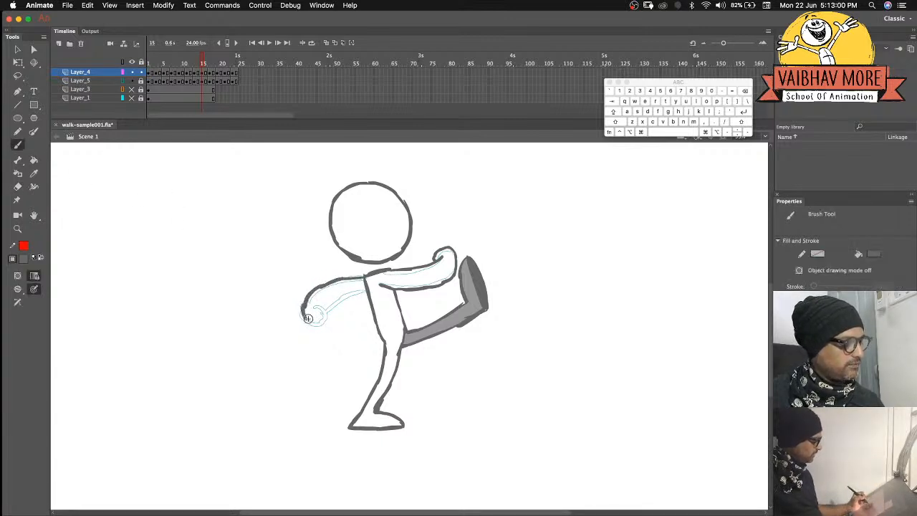
drag(373, 289, 321, 307)
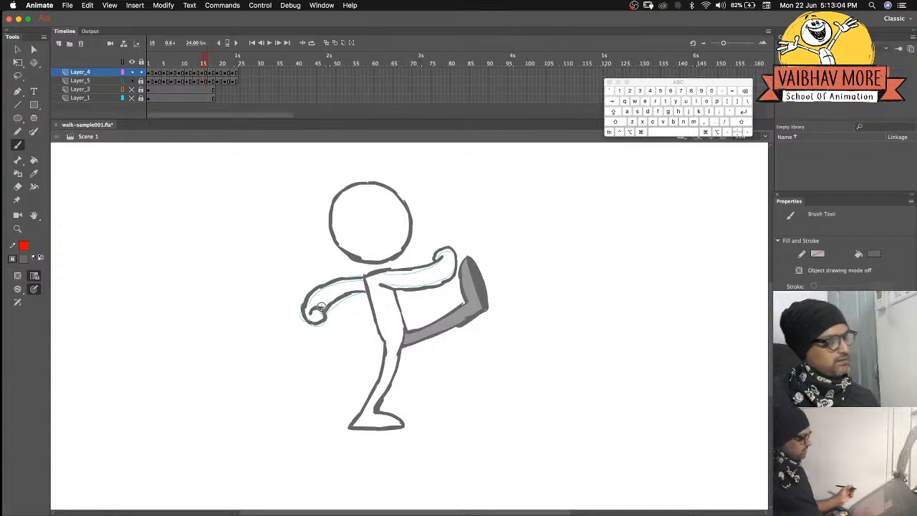
Brush the upward-curving front arm and raised rear arm on frame 17 of Layer_4, and erase the torso line inside the front arm.
key(period)
key(period)
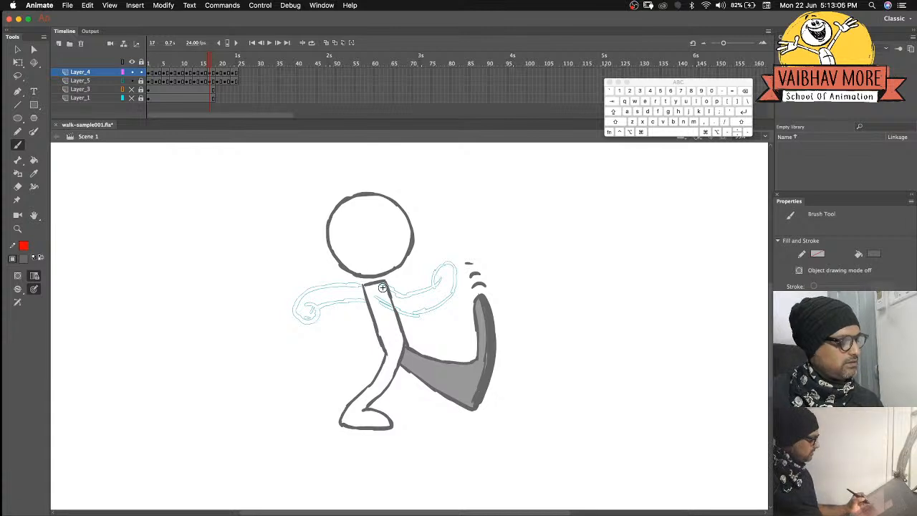
mouse_move(381, 283)
mouse_down()
mouse_move(420, 294)
mouse_move(448, 265)
mouse_move(454, 276)
mouse_move(433, 307)
mouse_move(406, 315)
mouse_move(373, 297)
mouse_up()
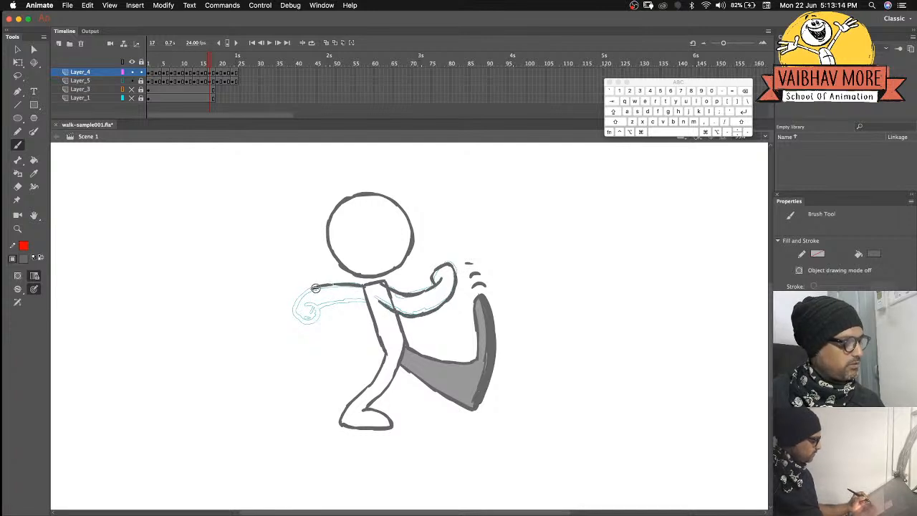
mouse_move(308, 288)
mouse_down()
mouse_move(295, 315)
mouse_move(313, 322)
mouse_up()
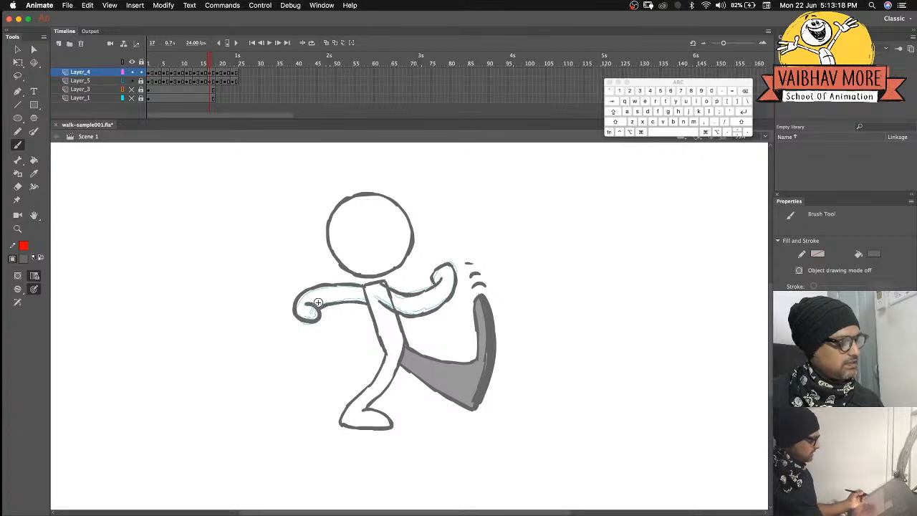
click(18, 187)
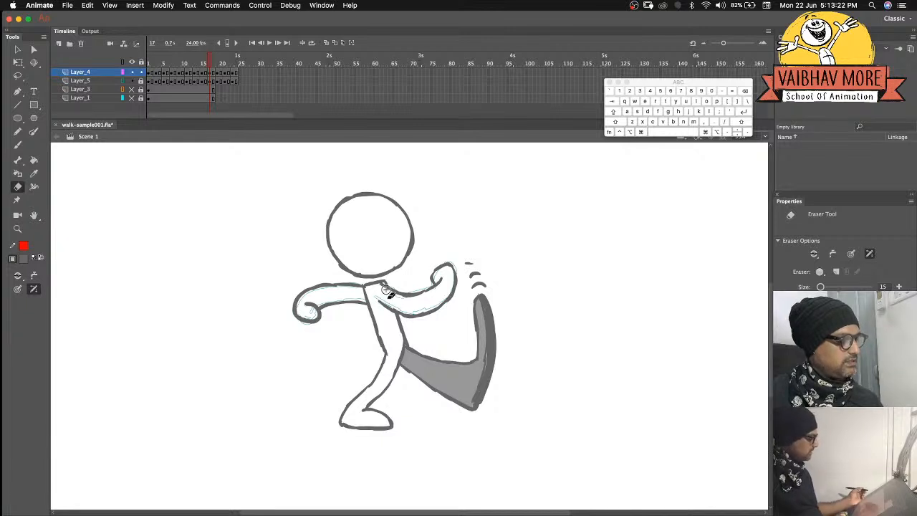
Brush both bent arms with curled hands on frame 19 of Layer_4 and erase the torso line crossing the front arm.
click(18, 145)
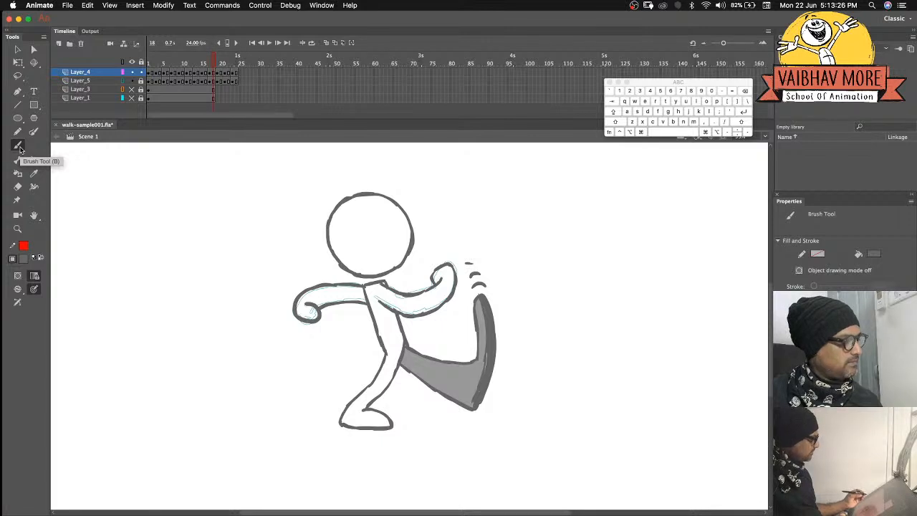
key(period)
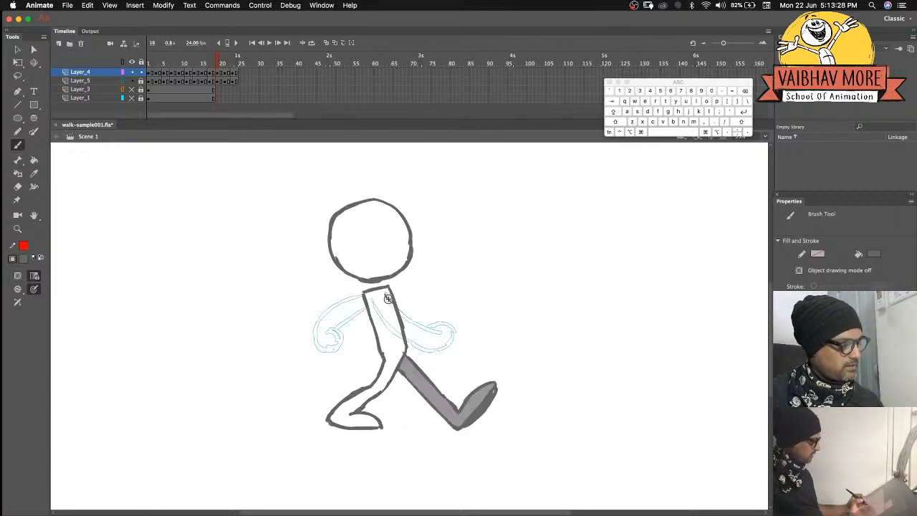
mouse_move(410, 317)
mouse_down()
mouse_move(446, 335)
mouse_move(408, 350)
mouse_up()
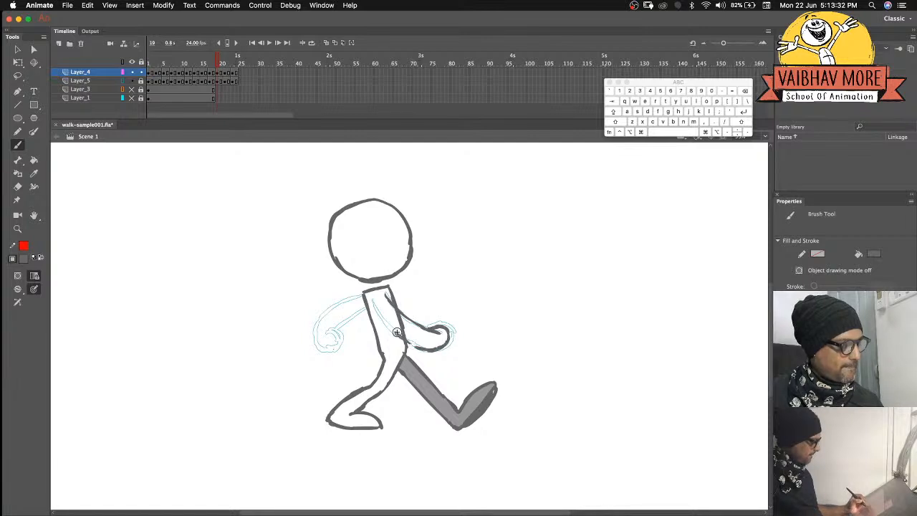
drag(374, 303, 394, 330)
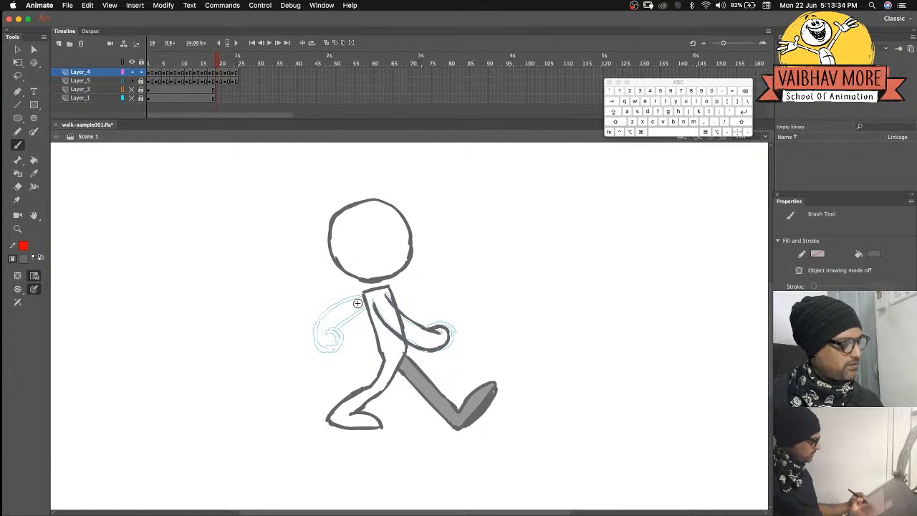
drag(363, 298, 316, 344)
mouse_move(364, 306)
mouse_down()
mouse_move(337, 328)
mouse_move(330, 350)
mouse_up()
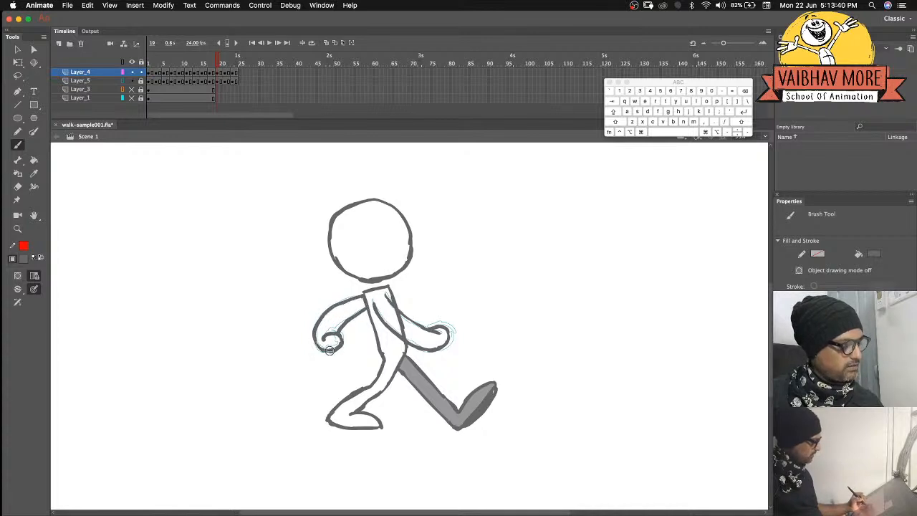
click(18, 186)
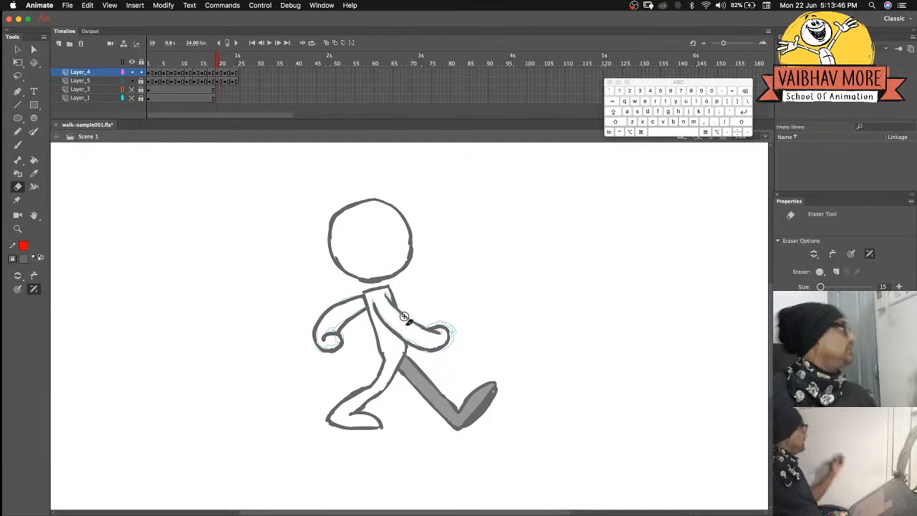
Brush both lowered arms on frame 21 of Layer_4 and erase the torso and leg lines crossing the front arm.
key(period)
key(period)
key(period)
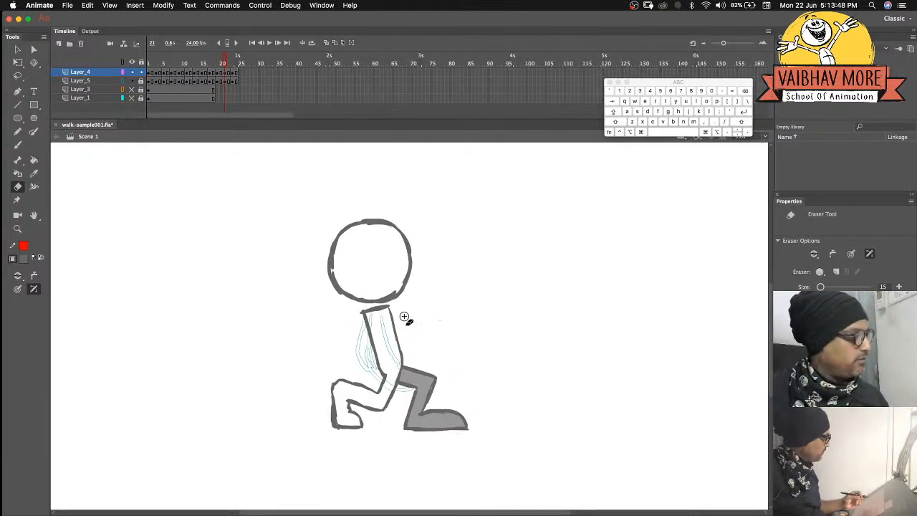
click(19, 145)
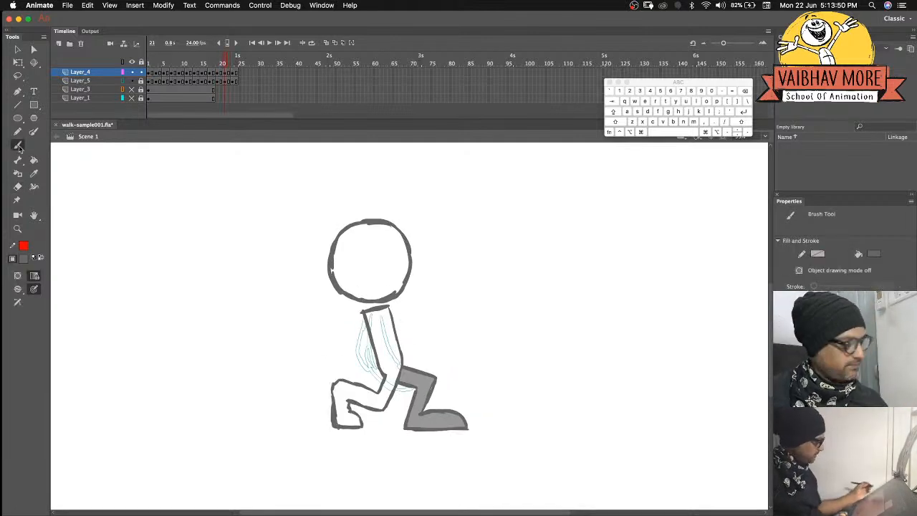
key(comma)
key(period)
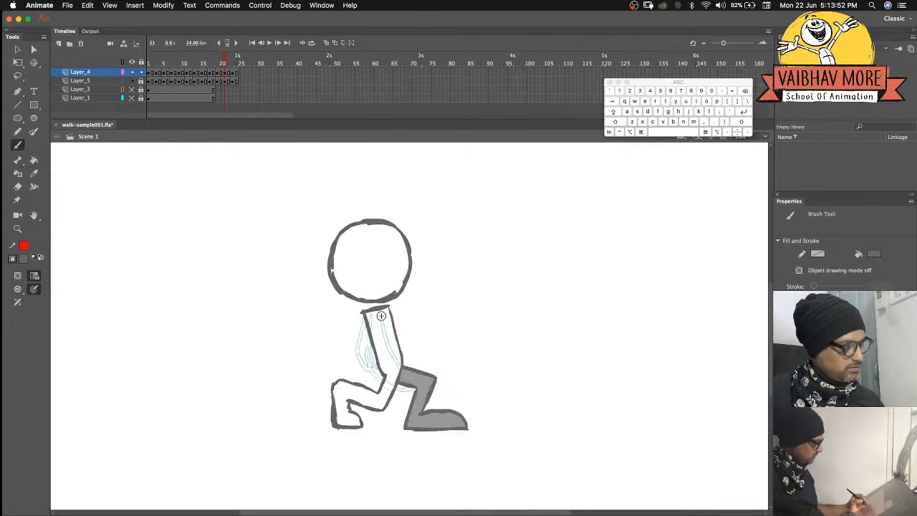
drag(381, 318, 398, 365)
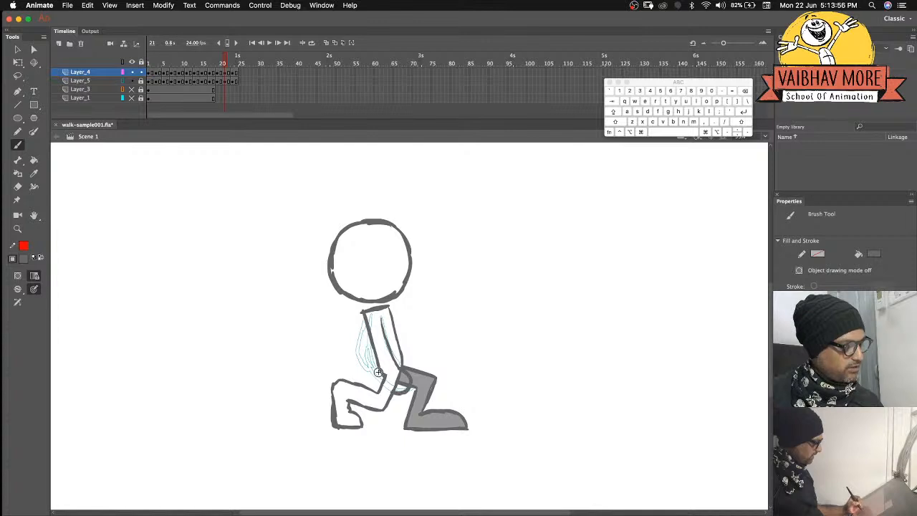
mouse_move(365, 315)
mouse_down()
mouse_move(372, 368)
mouse_move(384, 384)
mouse_up()
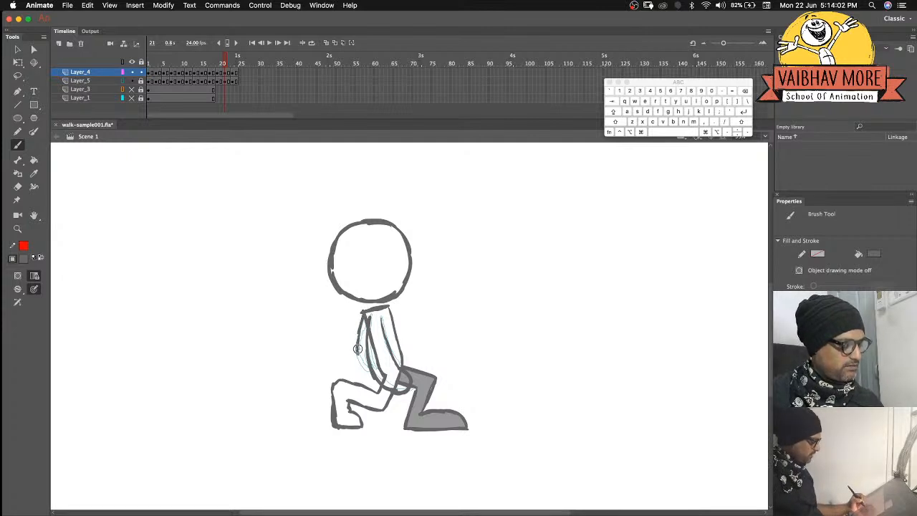
key(e)
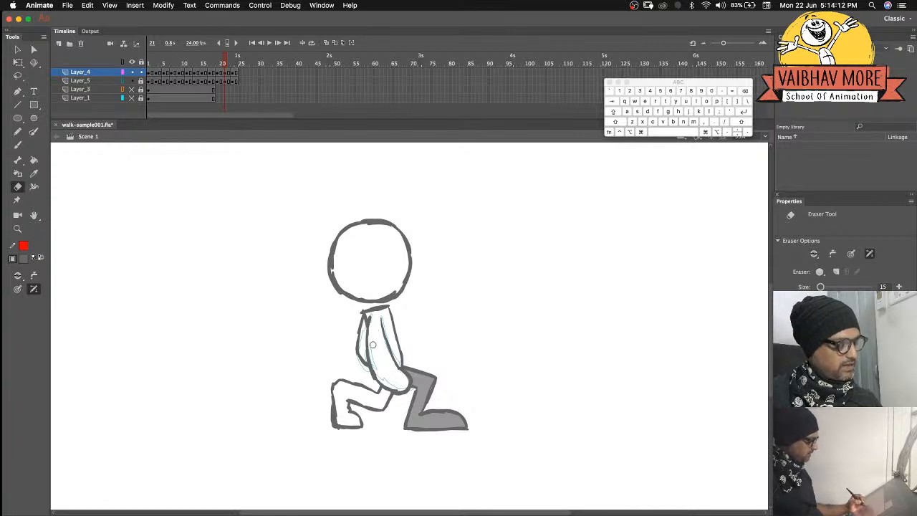
click(17, 145)
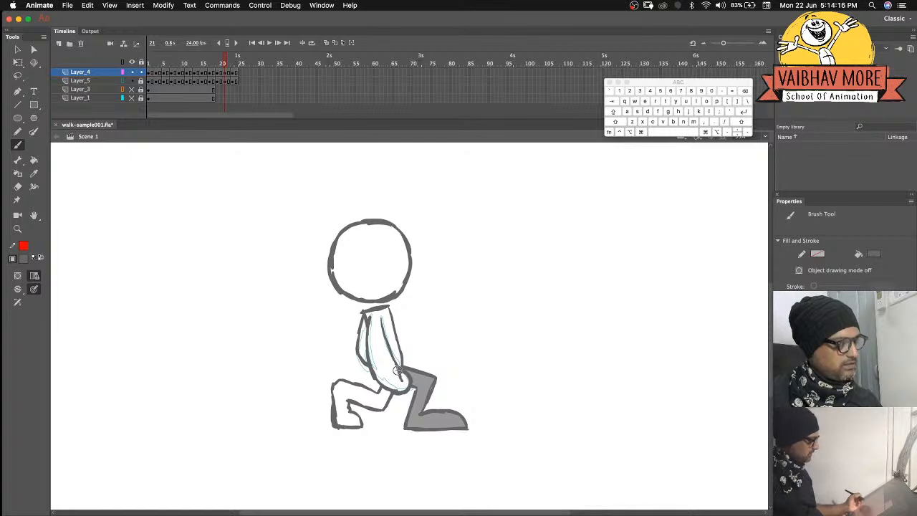
Brush the near arm swinging back and the far arm bent forward on frame 23 of Layer_4, erasing the torso line crossing the near arm.
key(period)
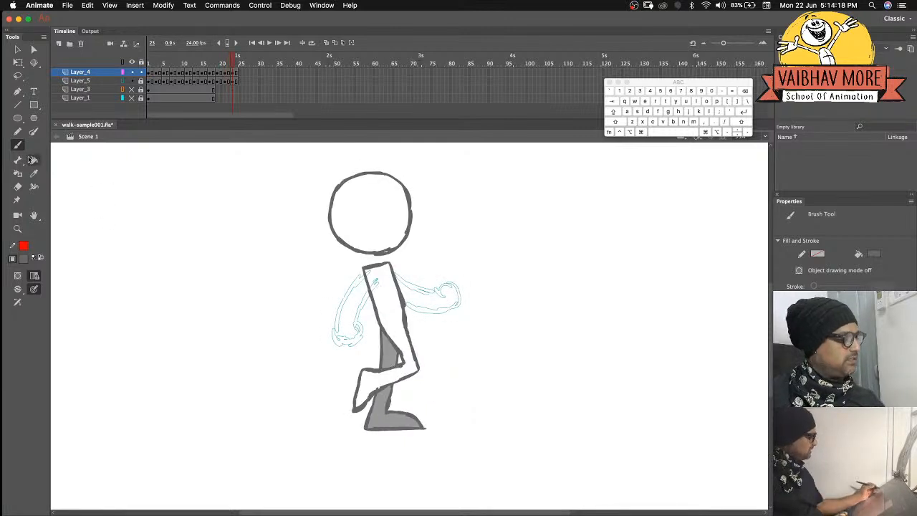
drag(377, 279, 350, 341)
mouse_move(368, 269)
mouse_down()
mouse_move(340, 312)
mouse_move(337, 338)
mouse_up()
mouse_move(390, 272)
mouse_down()
mouse_move(437, 289)
mouse_move(449, 280)
mouse_move(441, 293)
mouse_move(432, 289)
mouse_move(454, 286)
mouse_move(442, 308)
mouse_move(407, 303)
mouse_up()
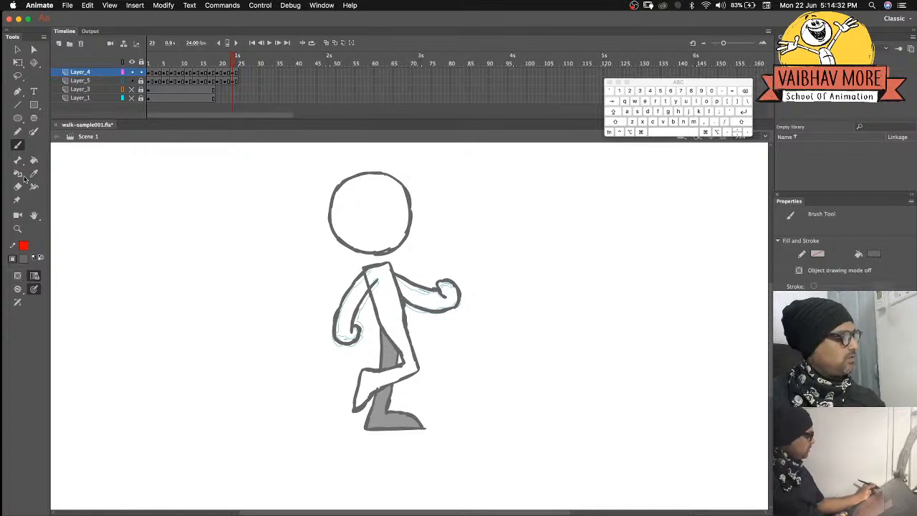
key(e)
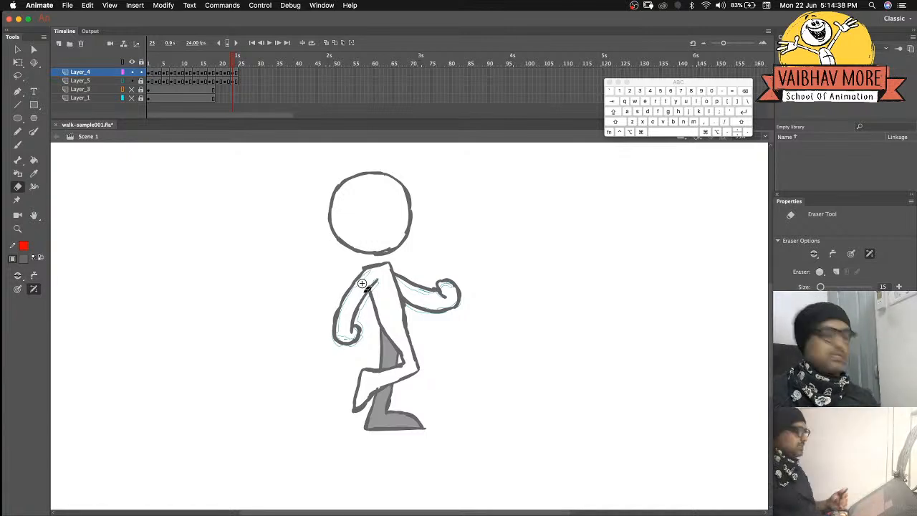
Loop playback over frames 1 to 24 and play the walk cycle to review the inked arms.
click(309, 43)
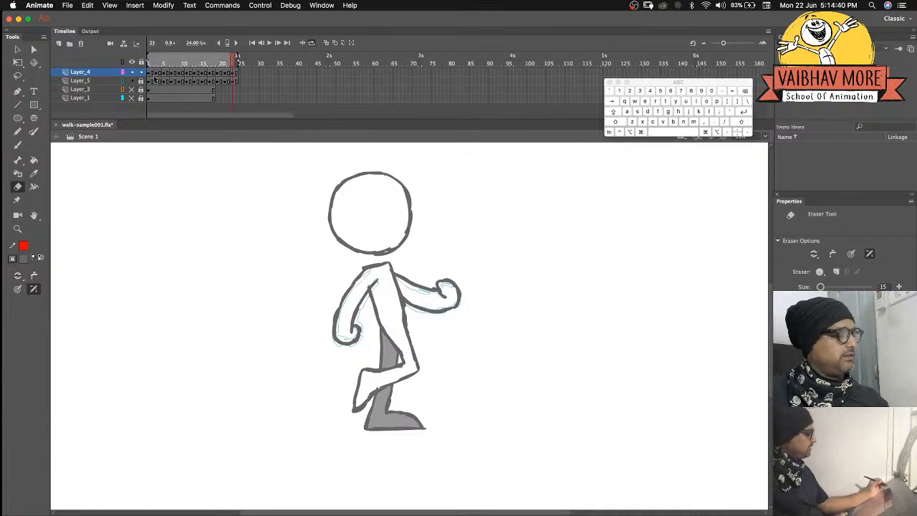
click(238, 61)
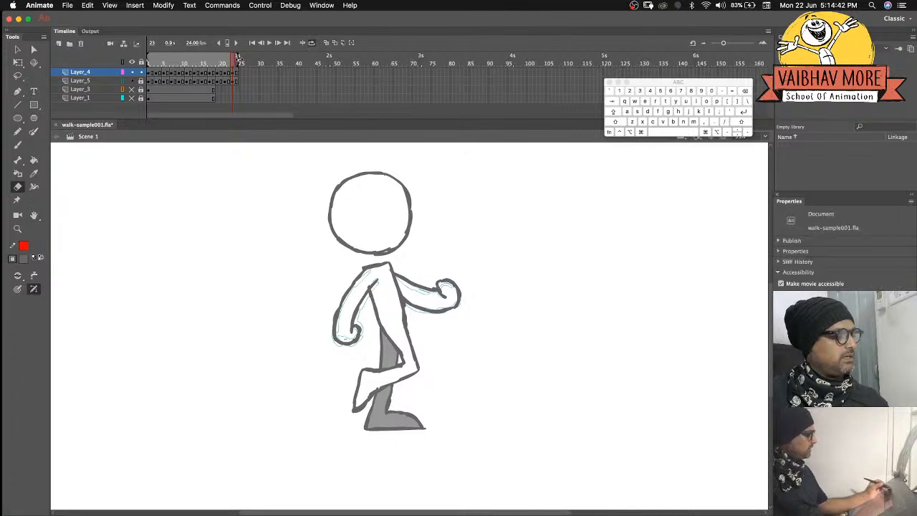
key(Return)
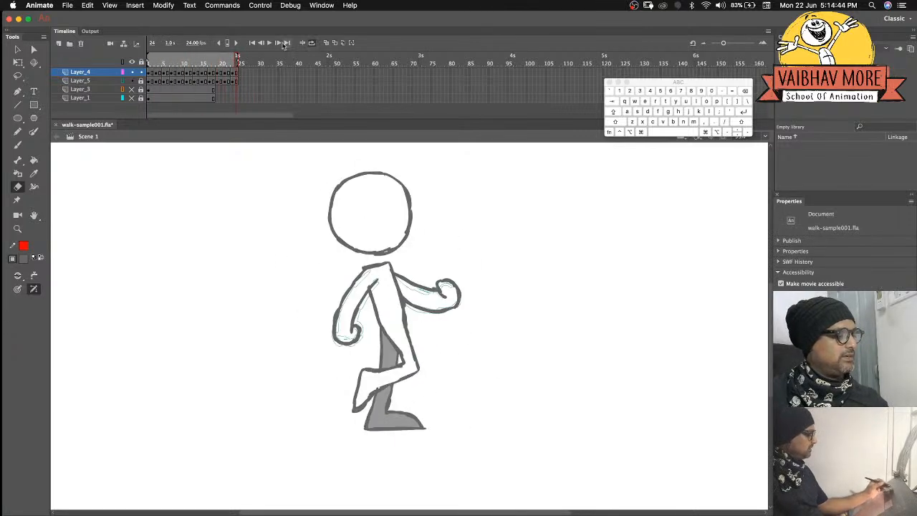
click(269, 44)
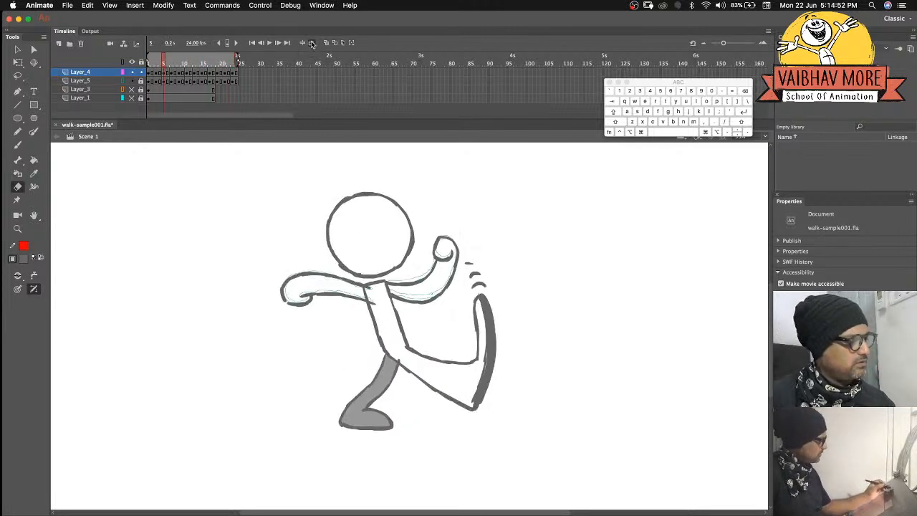
Sample the light grey fill of the far leg on frame 1 and fill the far arm with it.
click(147, 61)
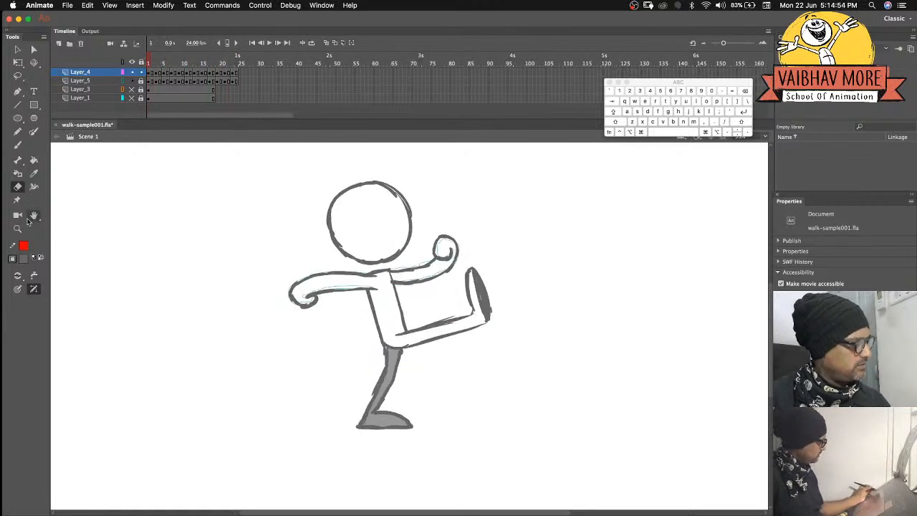
click(34, 173)
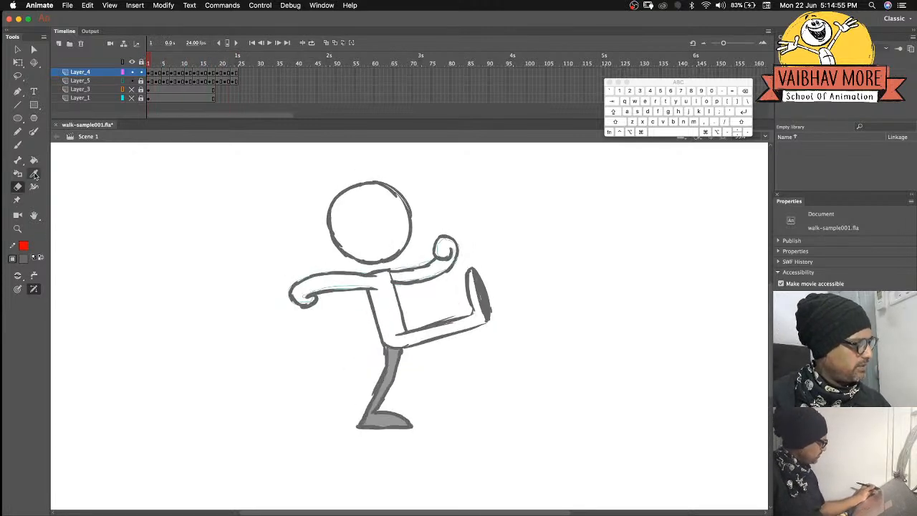
click(396, 355)
click(437, 263)
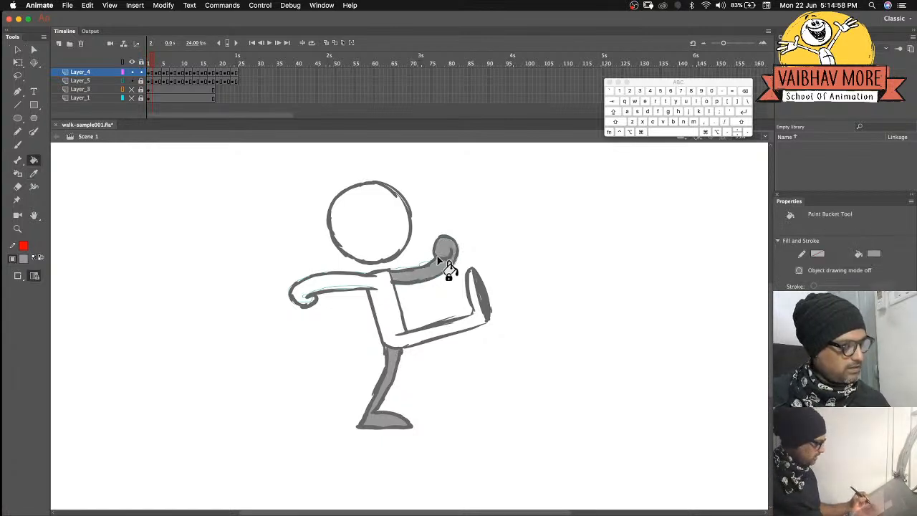
Fill the far arm with the sampled light grey on frames 3, 5, 7 and 9 of Layer_4.
key(period)
click(403, 279)
key(period)
key(period)
click(409, 294)
key(period)
key(period)
key(period)
click(422, 313)
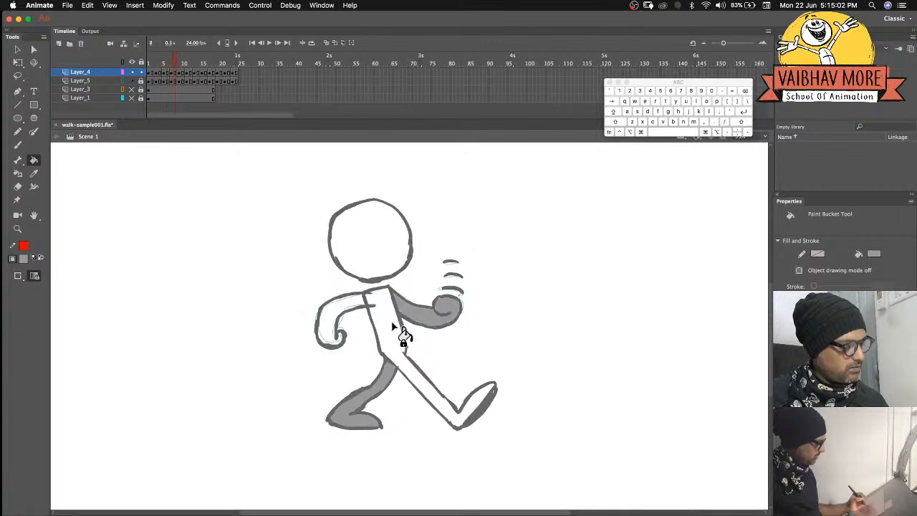
key(period)
click(413, 367)
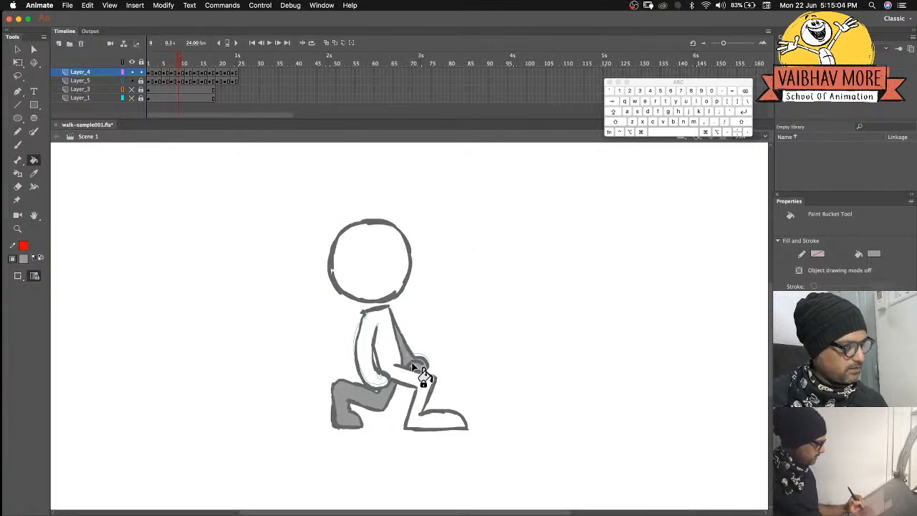
Fill the far arm with light grey on frames 11, 13 and 15 of Layer_4.
key(period)
key(period)
click(376, 337)
key(period)
key(period)
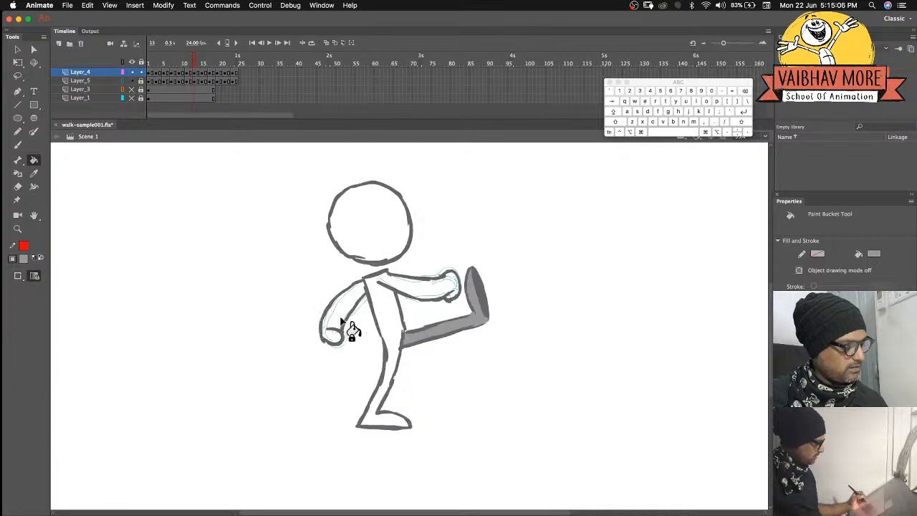
click(334, 329)
key(period)
key(period)
click(305, 322)
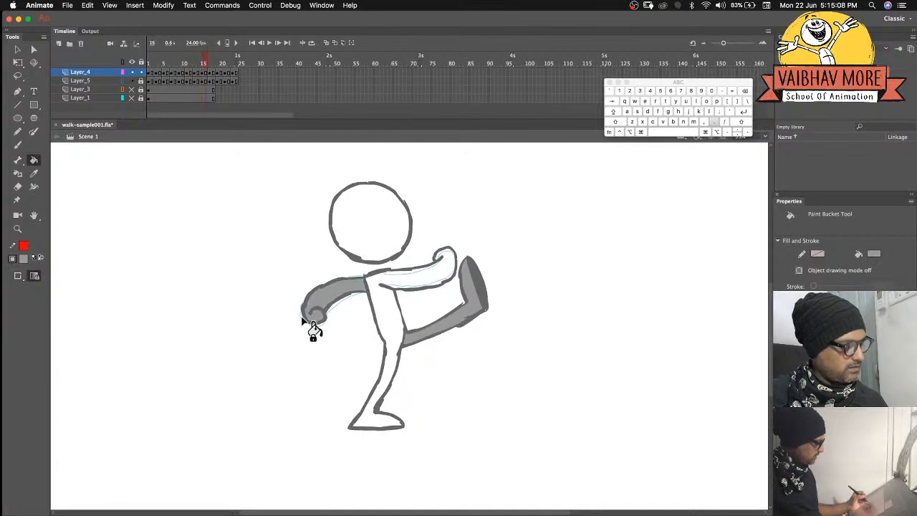
Fill the far arm with light grey on frames 17, 19, 21 and 23 of Layer_4.
key(period)
key(period)
click(312, 323)
key(period)
key(period)
click(321, 331)
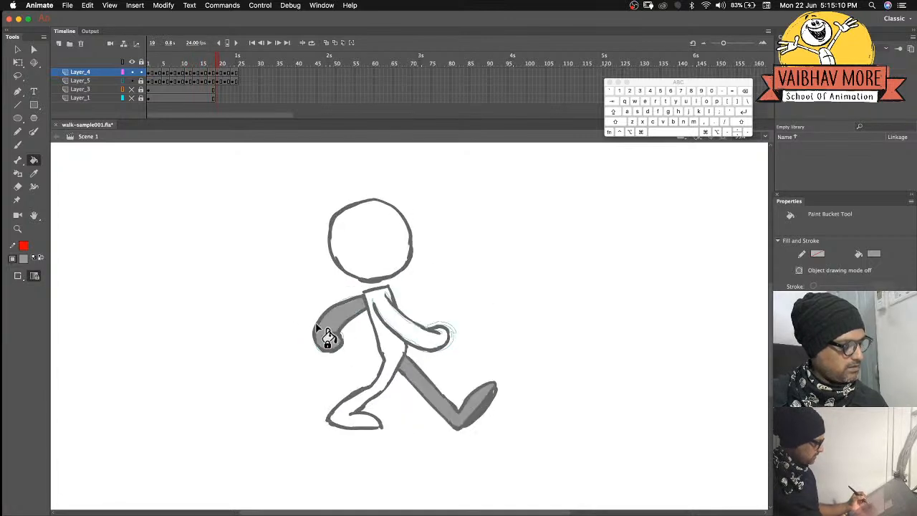
key(period)
key(period)
click(365, 347)
key(period)
key(period)
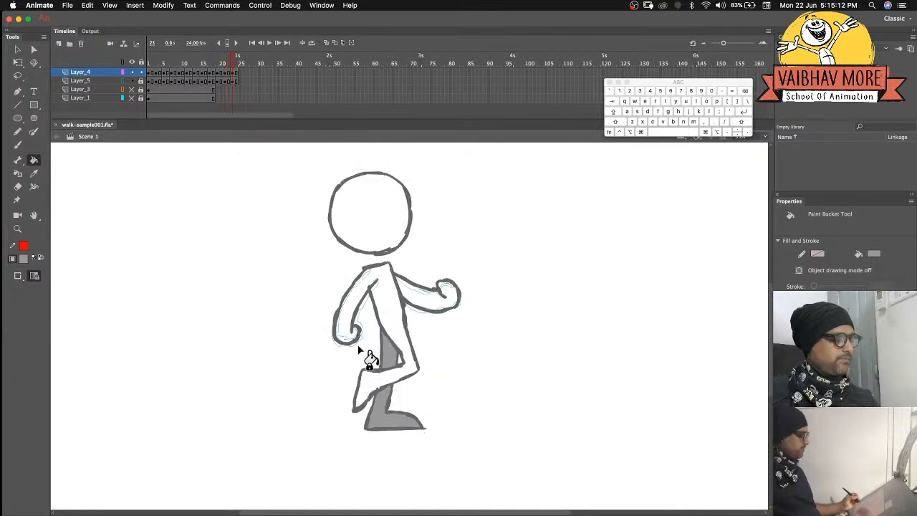
click(421, 301)
key(period)
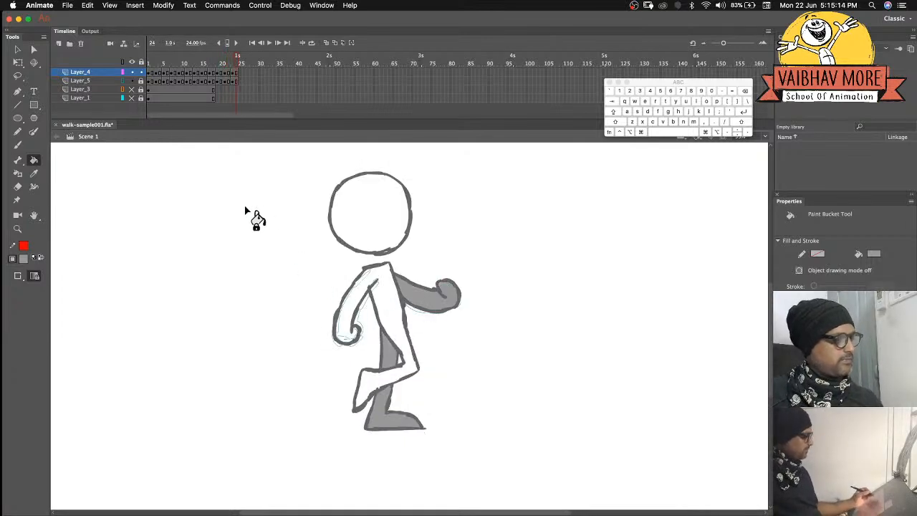
Play the shaded walk cycle in a loop over frames 1 to 24, stop it and scrub back to frame 1.
click(311, 43)
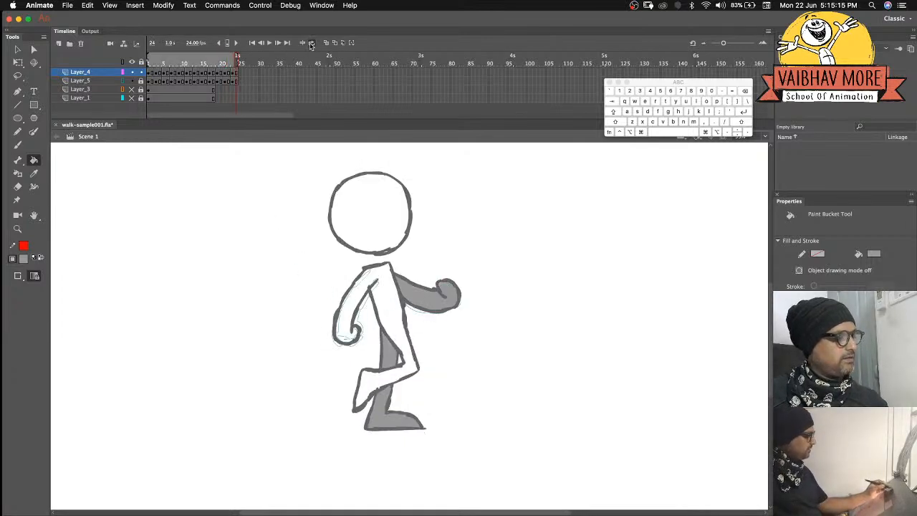
click(270, 43)
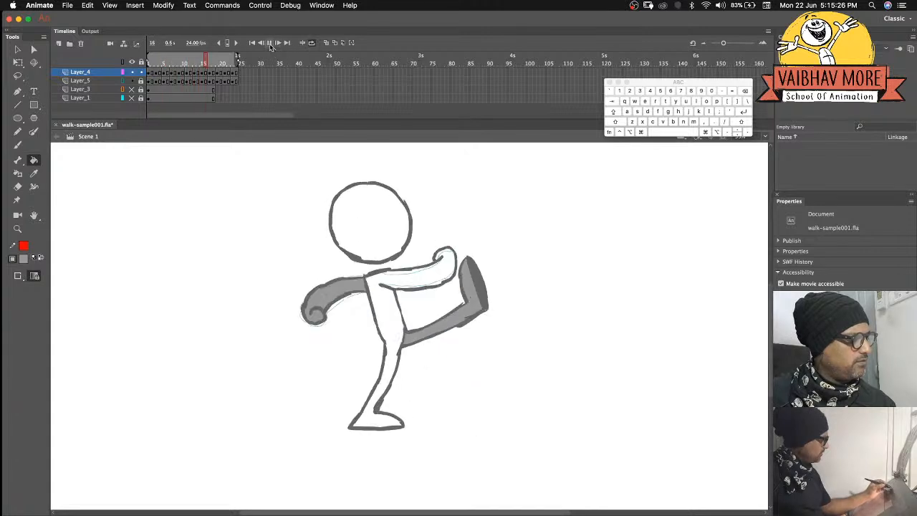
click(268, 42)
click(172, 61)
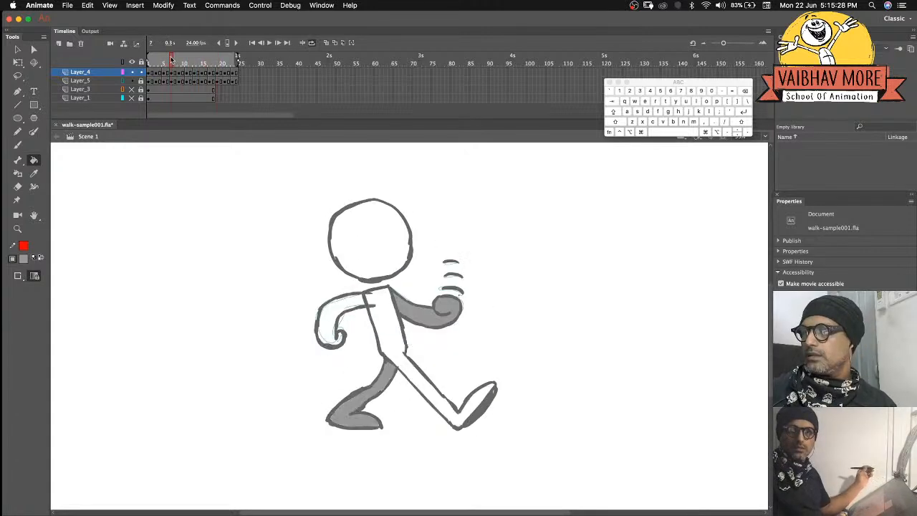
drag(174, 60, 149, 60)
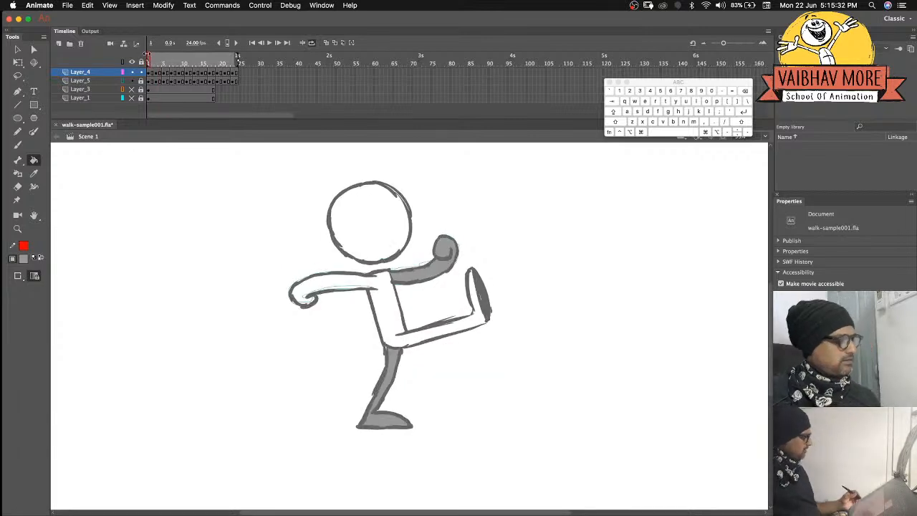
Add a new layer directly above Layer_3, beneath the character layers.
click(91, 81)
click(94, 89)
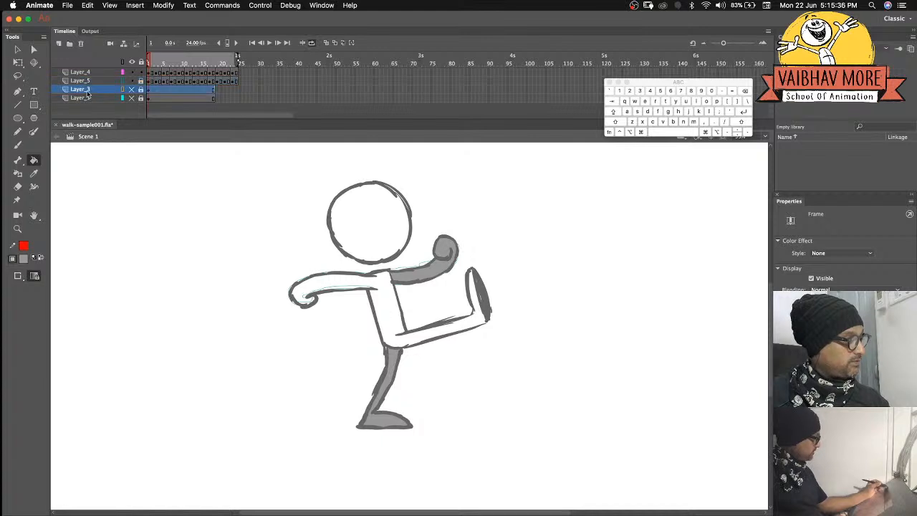
click(58, 44)
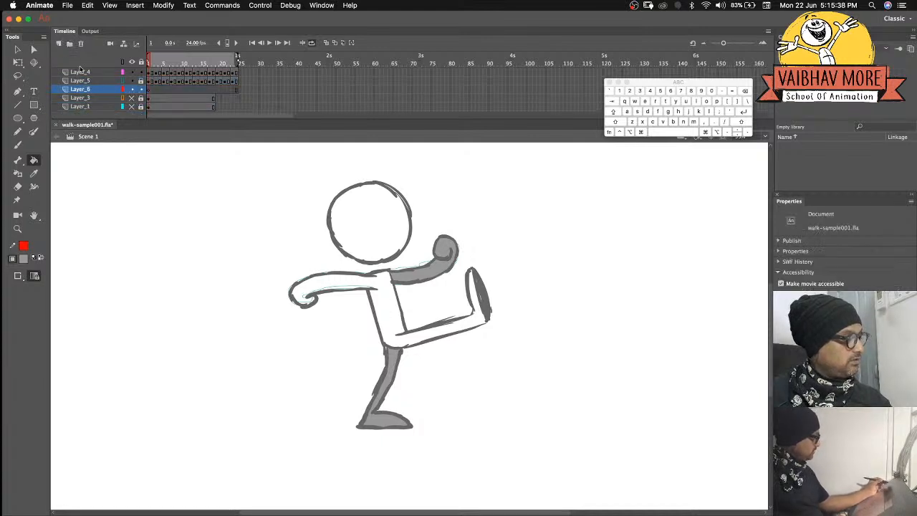
Set the fill colour to dark grey 4C4C4C and brush a long ground shadow under the standing foot on Layer_6.
click(23, 260)
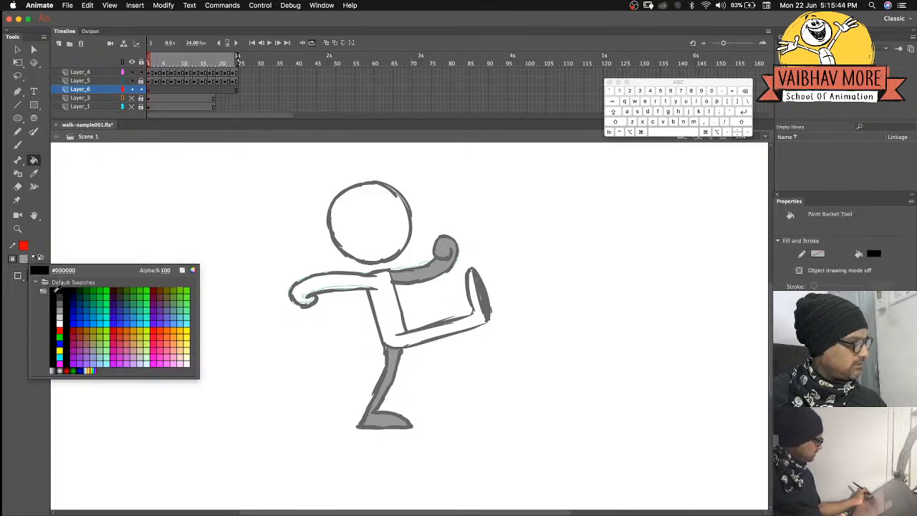
click(382, 382)
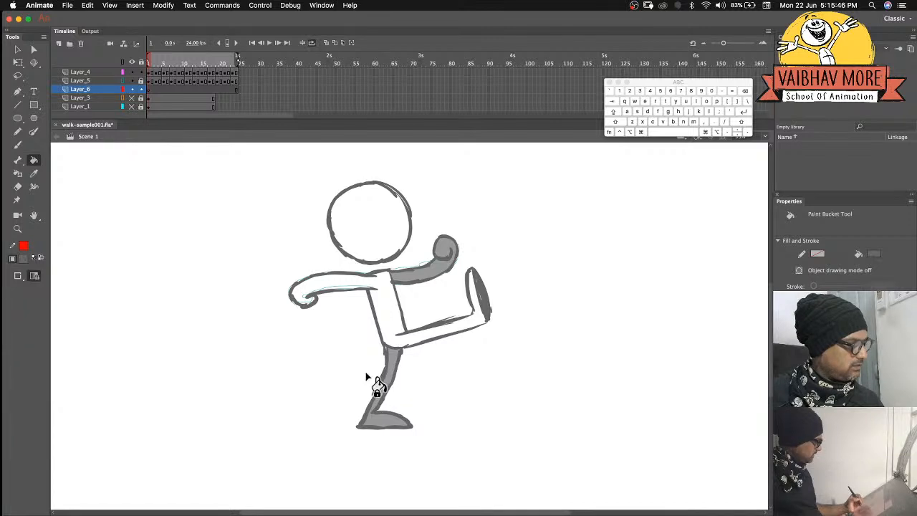
click(24, 259)
click(192, 271)
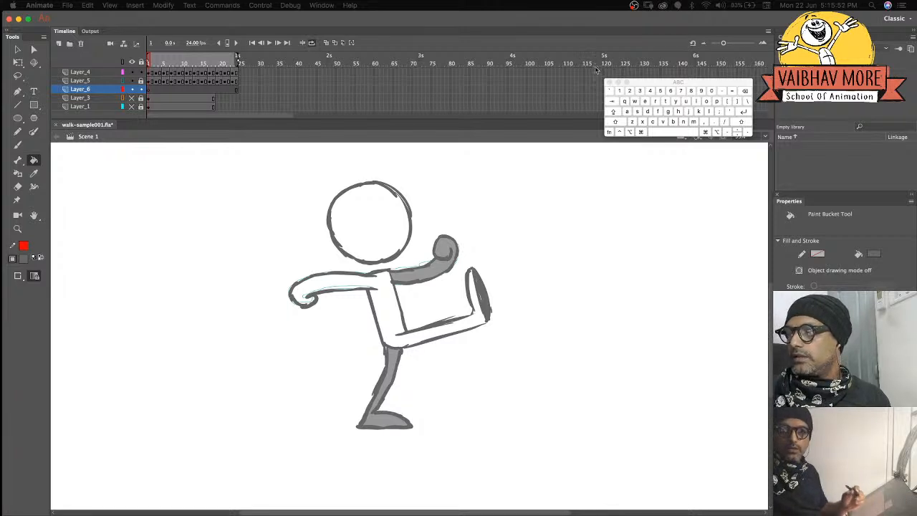
key(super+Tab)
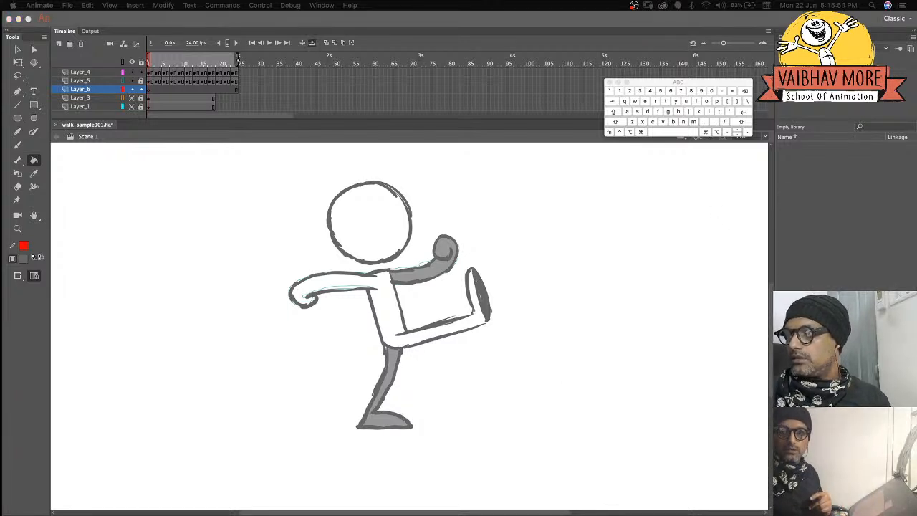
click(23, 261)
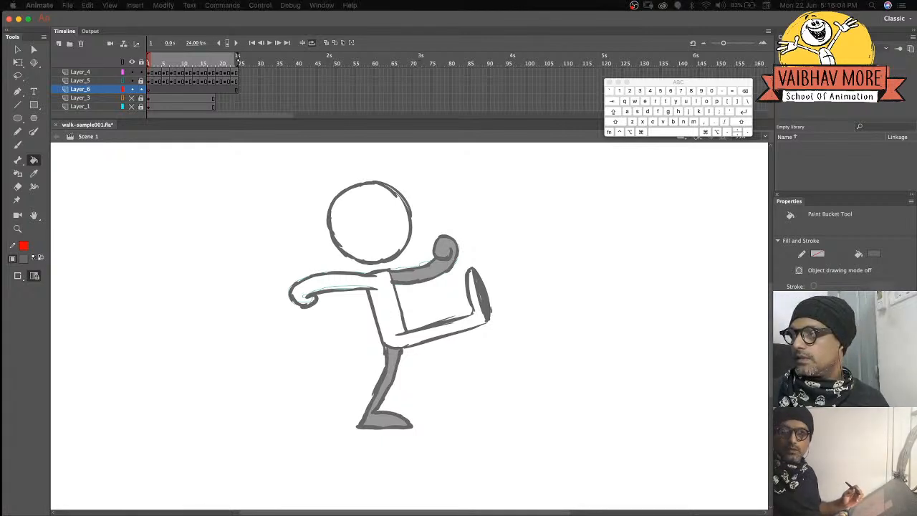
drag(916, 195, 509, 161)
click(467, 255)
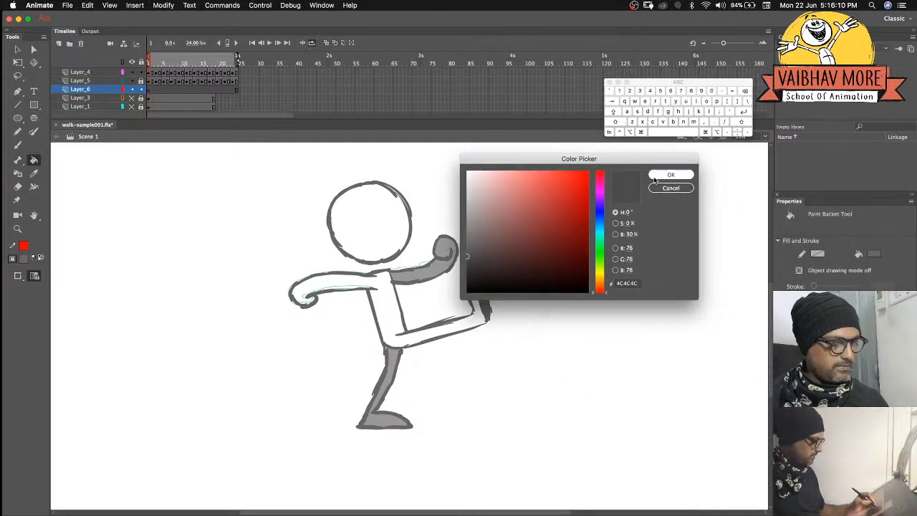
click(658, 176)
click(18, 145)
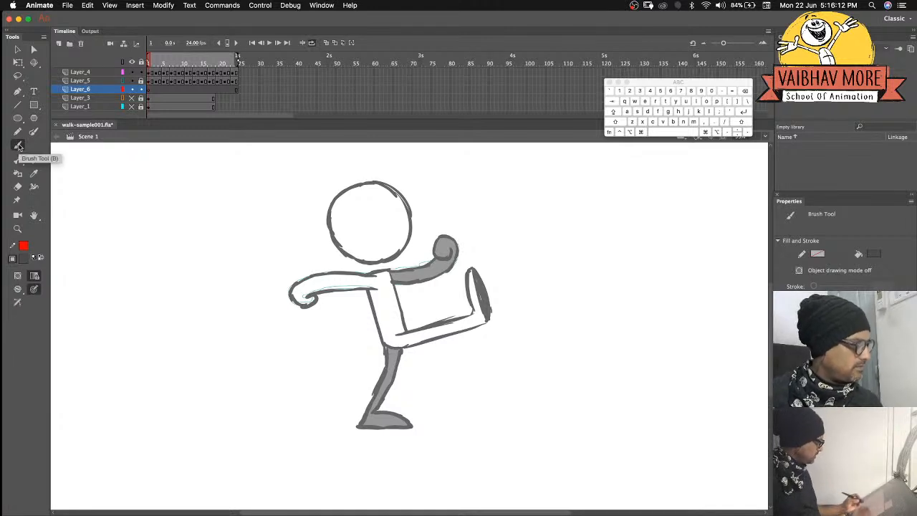
mouse_move(358, 426)
mouse_down()
mouse_move(335, 427)
mouse_move(482, 435)
mouse_move(334, 428)
mouse_move(467, 433)
mouse_up()
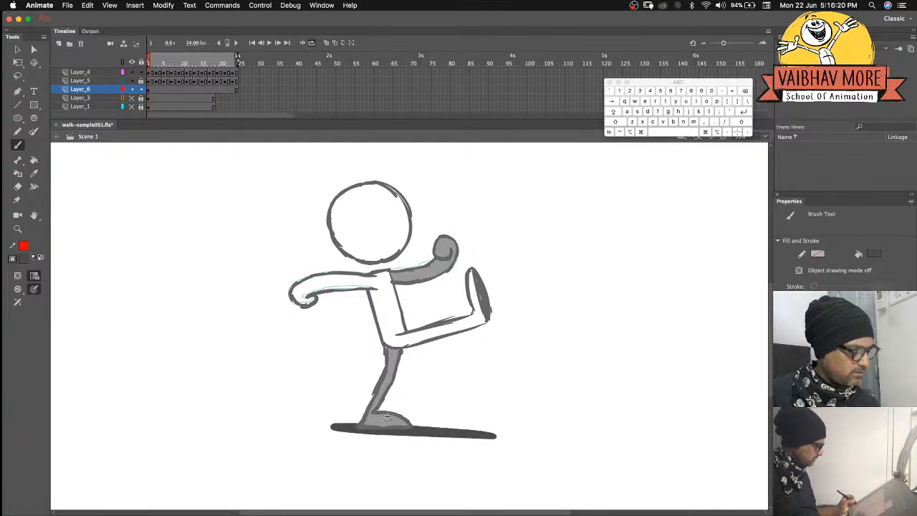
Select the painted ground shadow on Layer_6 and lower its fill alpha to a light, translucent grey.
click(107, 91)
click(22, 261)
click(21, 262)
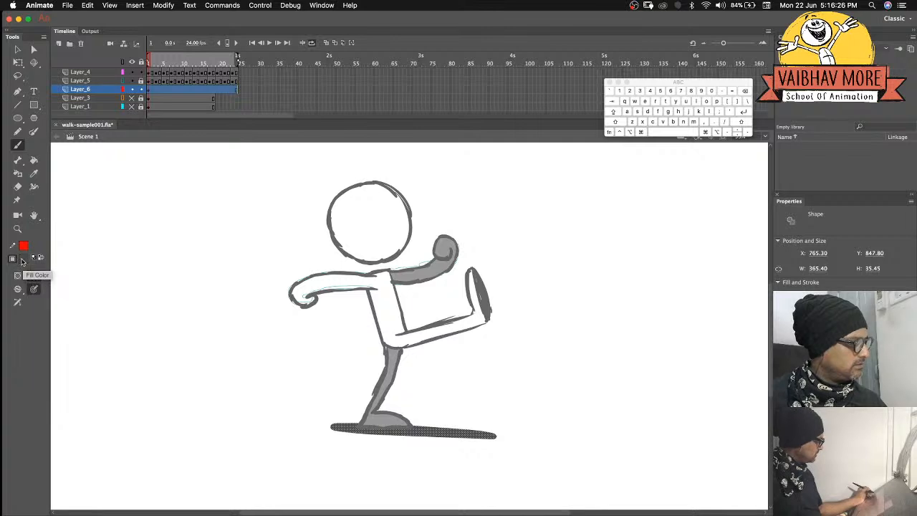
click(23, 260)
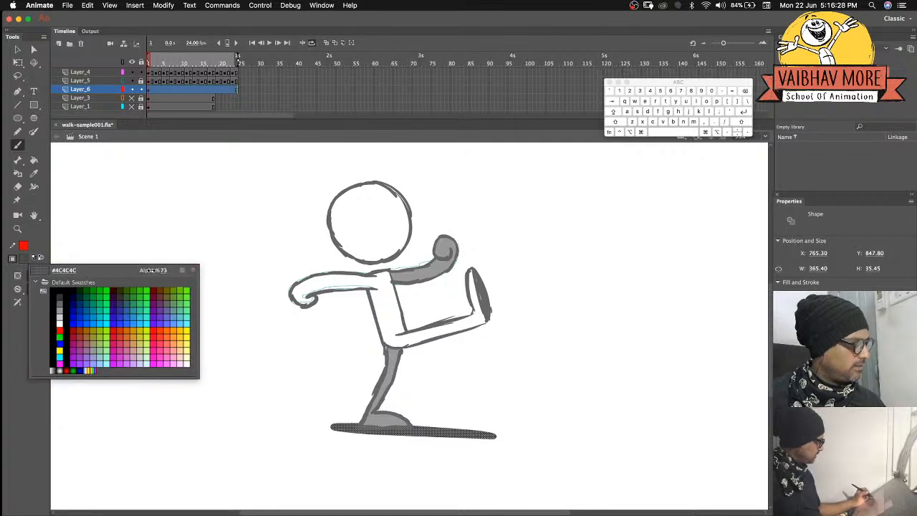
key(Escape)
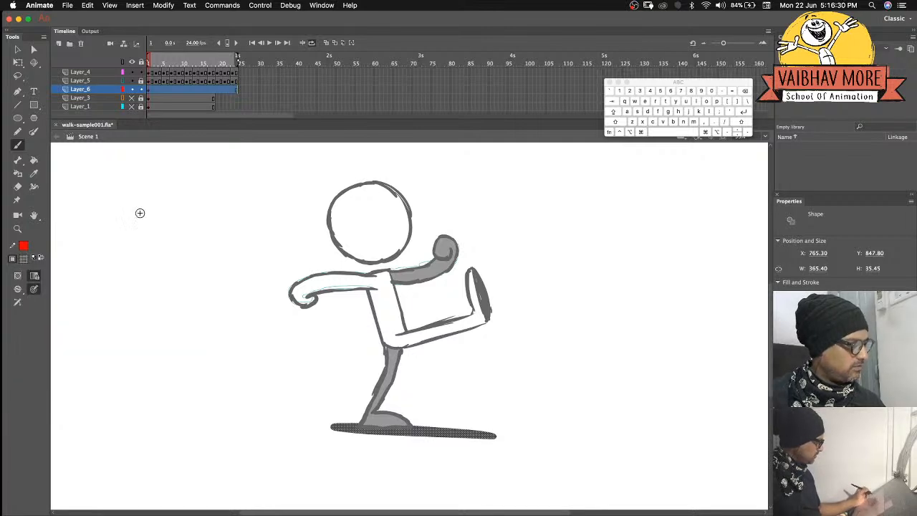
Play the walk cycle with the ground shadow, stop it at frame 7 and turn off loop playback.
click(249, 98)
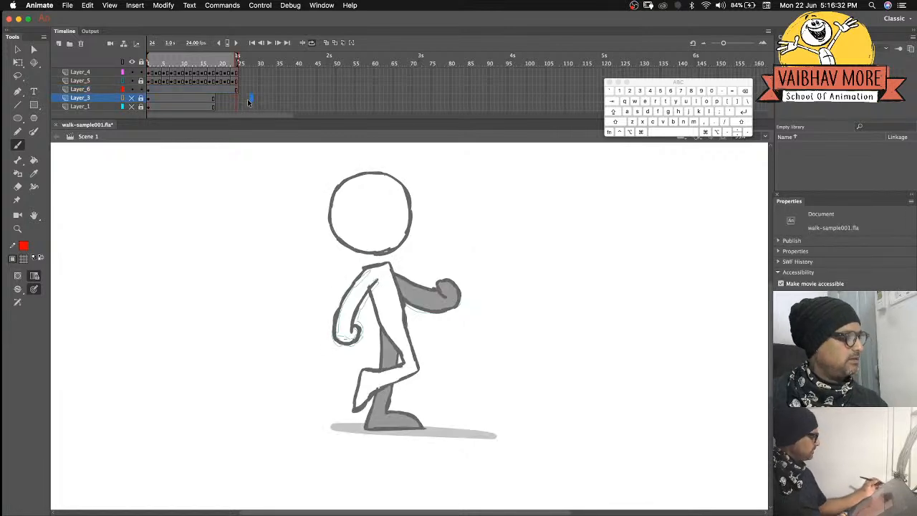
click(270, 44)
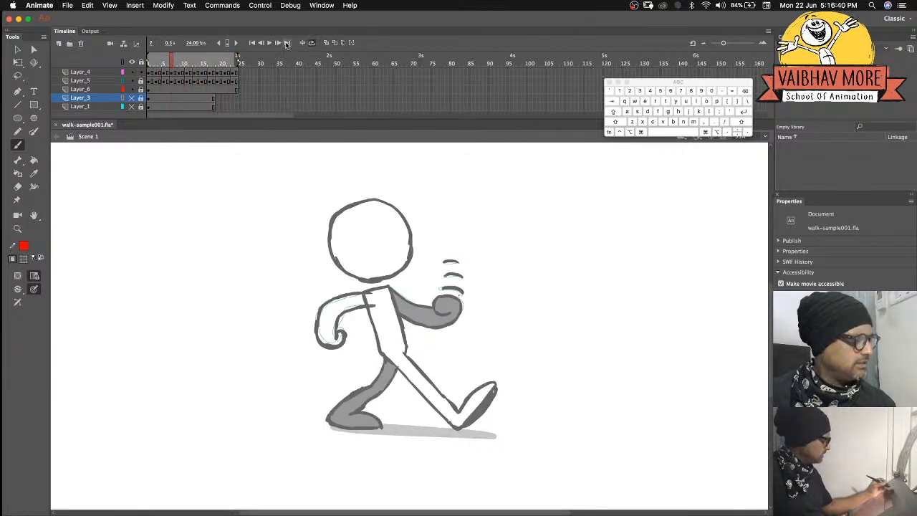
click(311, 43)
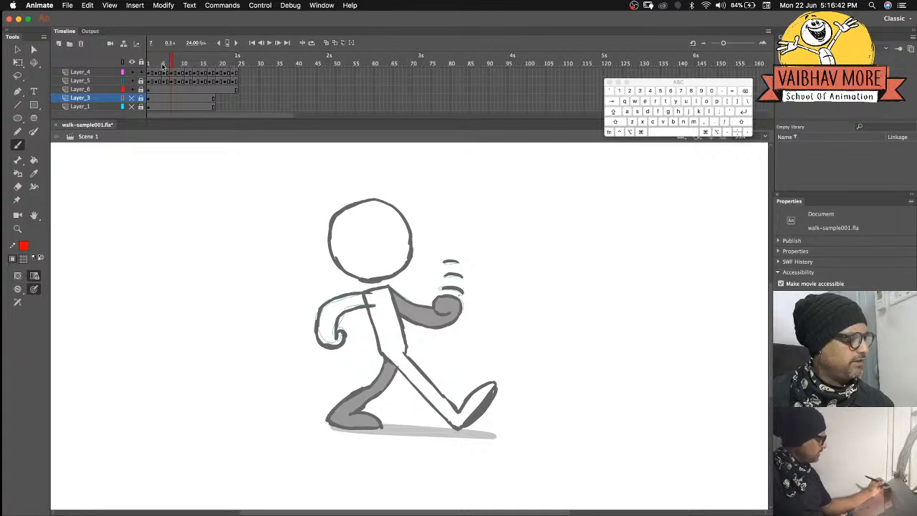
Erase the torso line that crosses the near shoulder on frame 7 of Layer_4.
key(e)
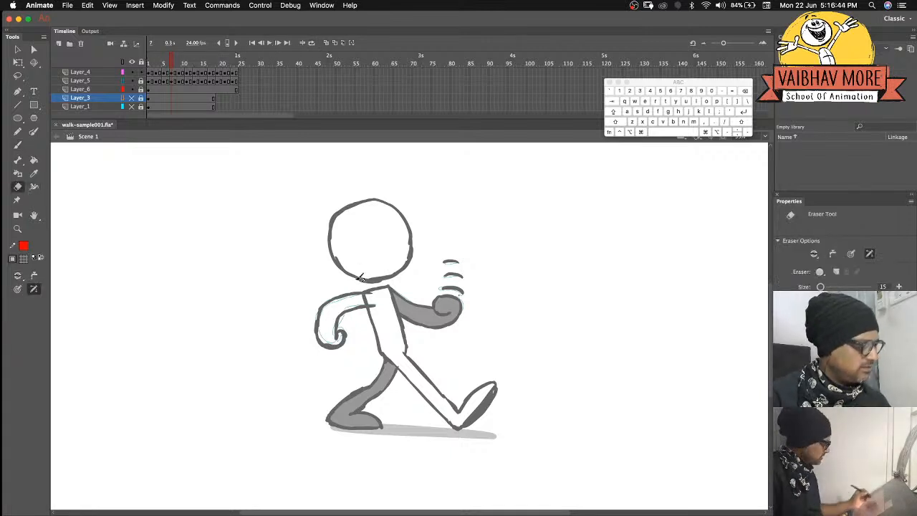
click(172, 74)
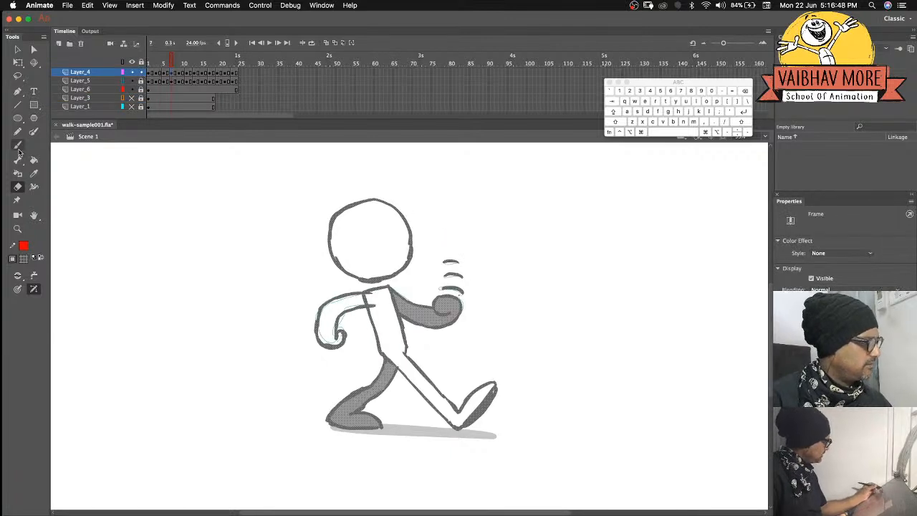
click(17, 187)
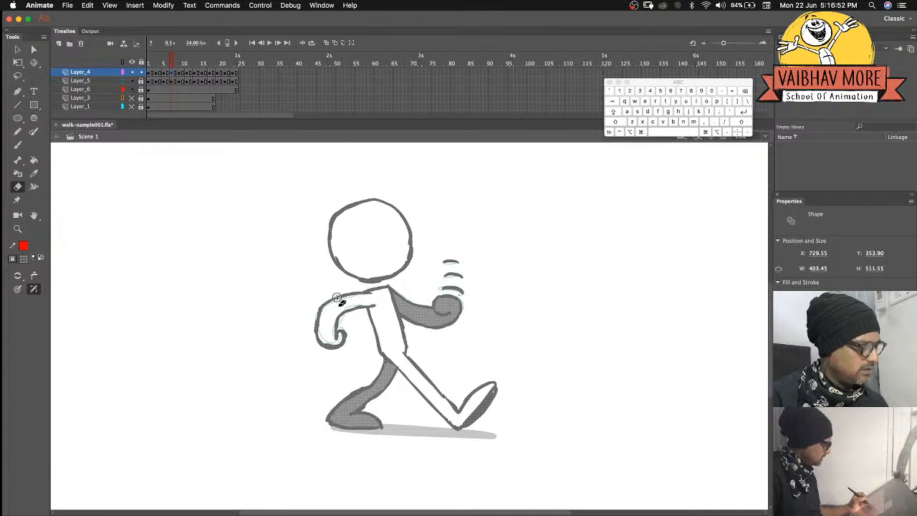
click(355, 299)
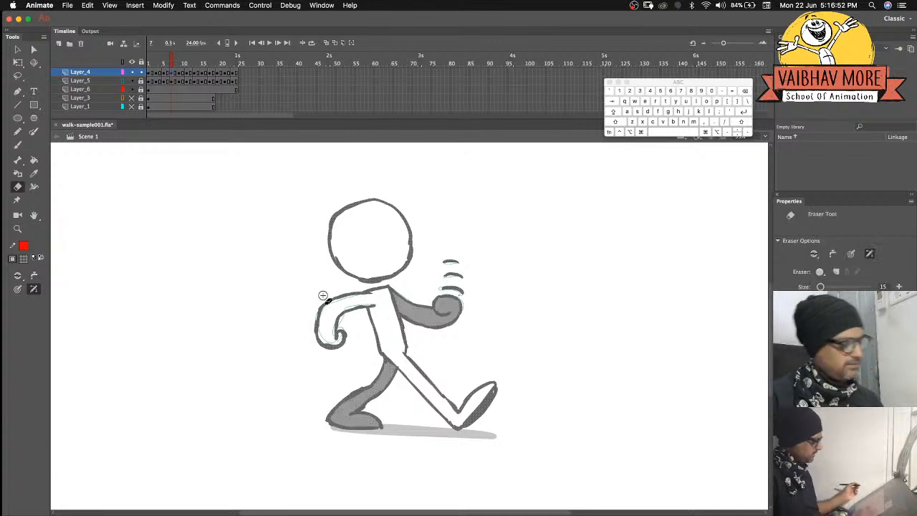
Sample the dark grey outline colour and touch up the outline gaps with the Brush tool on frames 1 and 3 of Layer_4.
click(147, 63)
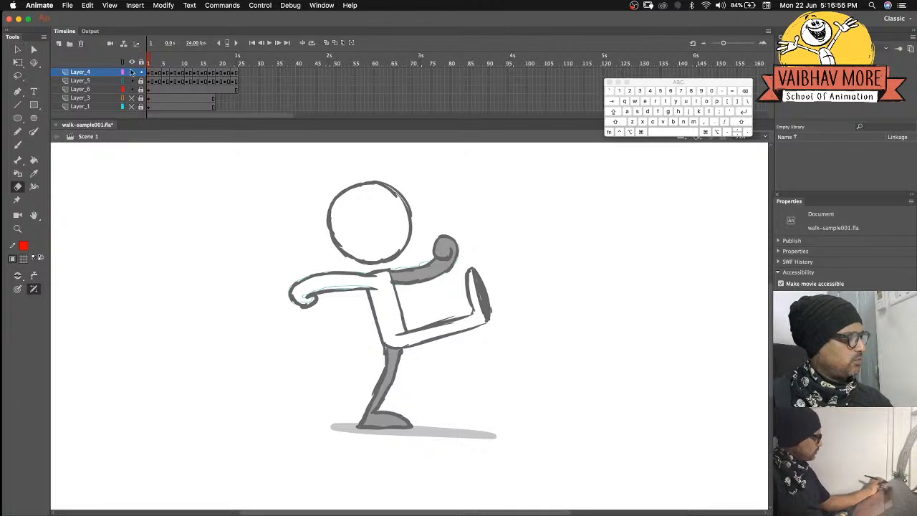
click(18, 145)
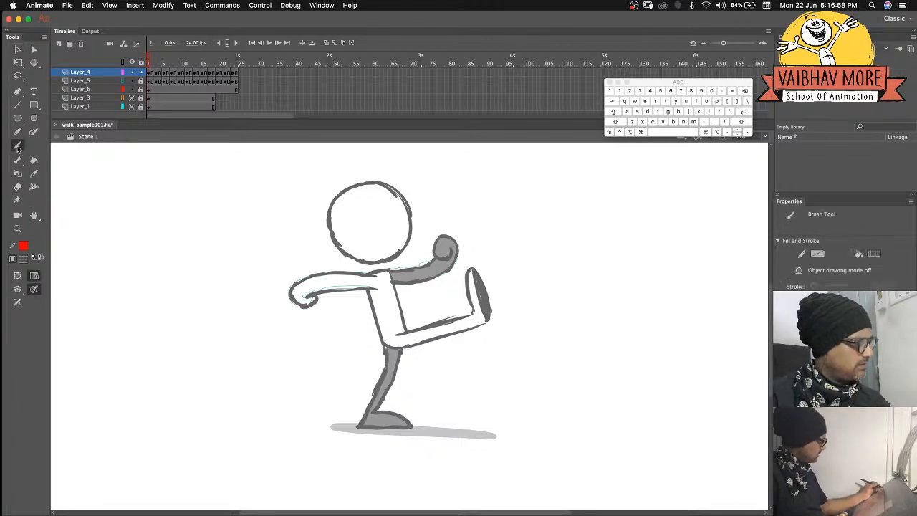
key(i)
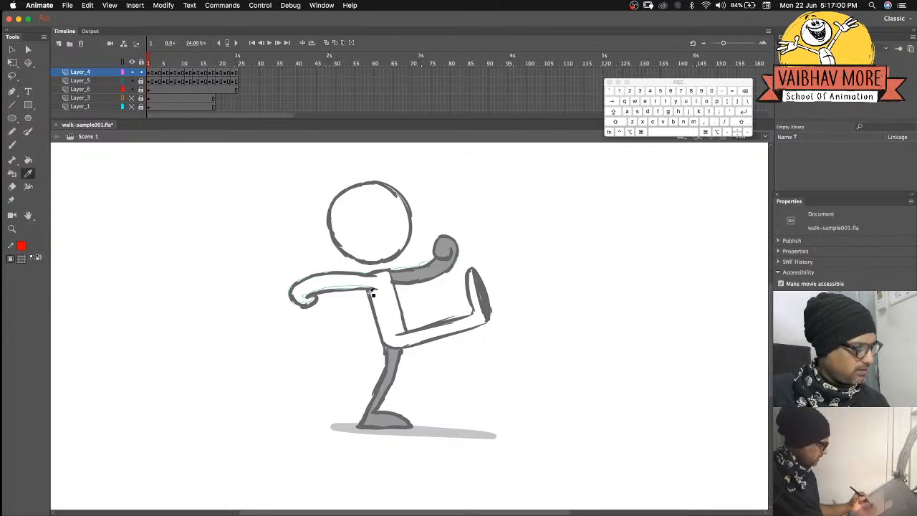
key(b)
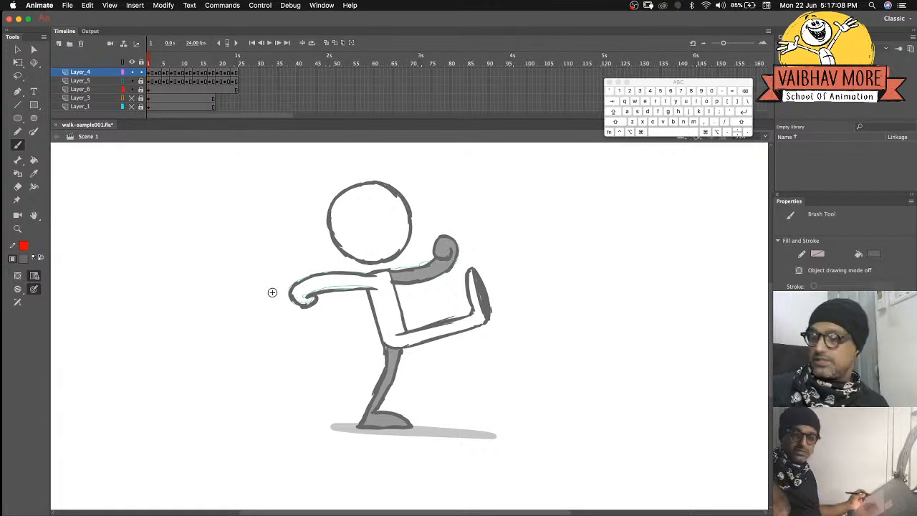
key(period)
key(period)
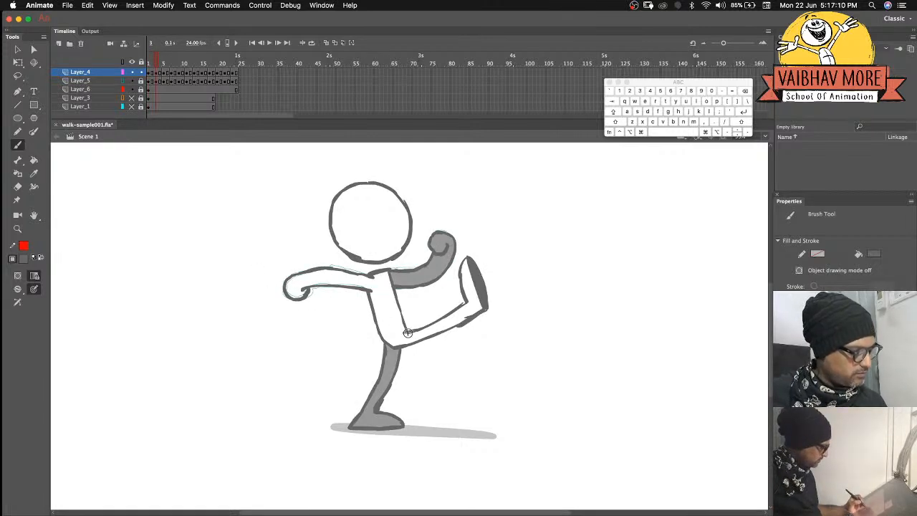
Touch up the raised foot's outline and erase the torso line crossing the near shoulder on frame 5 of Layer_4.
key(period)
key(period)
drag(476, 321, 479, 343)
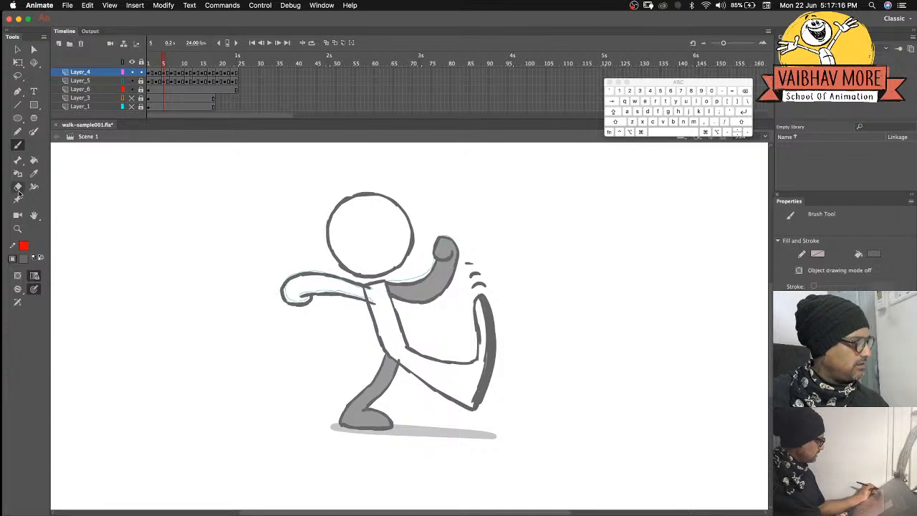
click(18, 186)
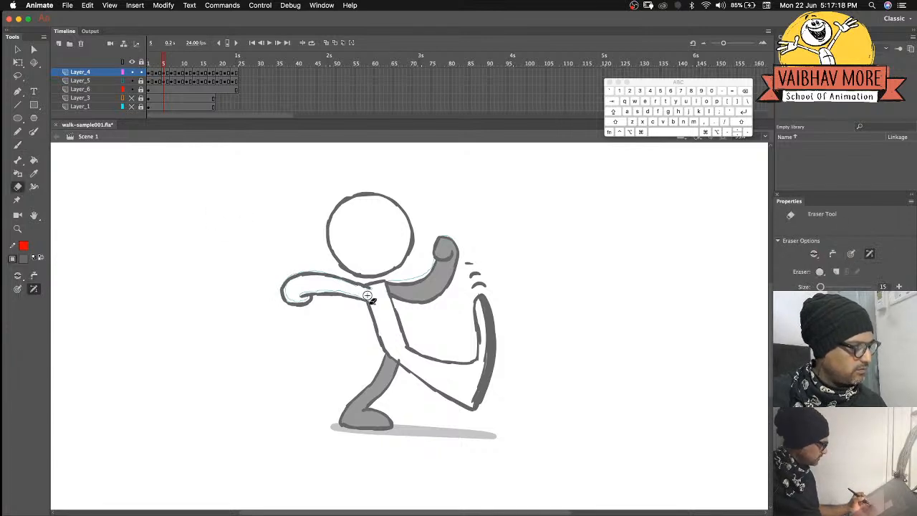
click(18, 144)
Check the character outlines on frames 7 to 14 of Layer_4 and close any gaps with the Brush tool.
key(period)
key(period)
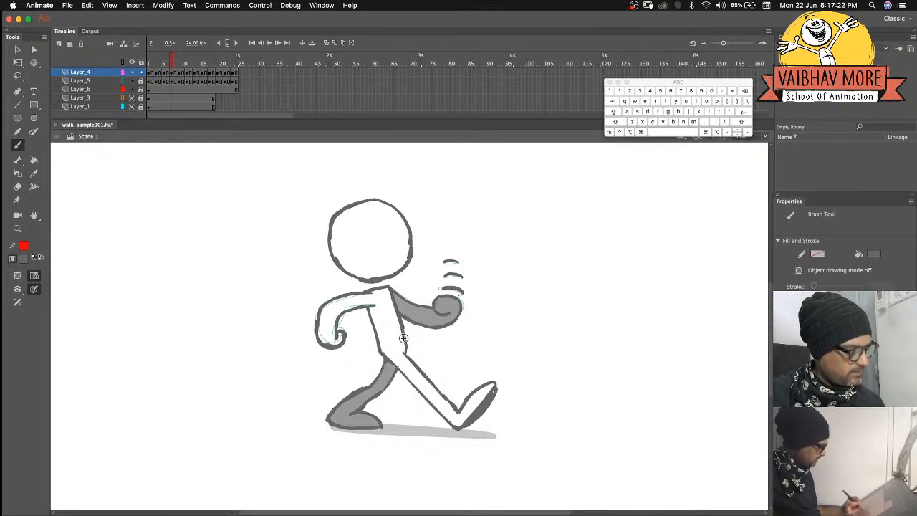
key(period)
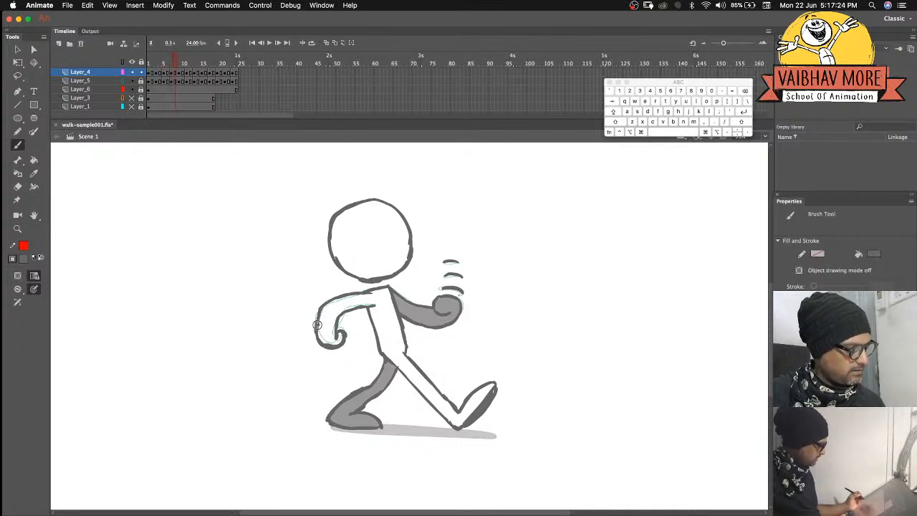
key(period)
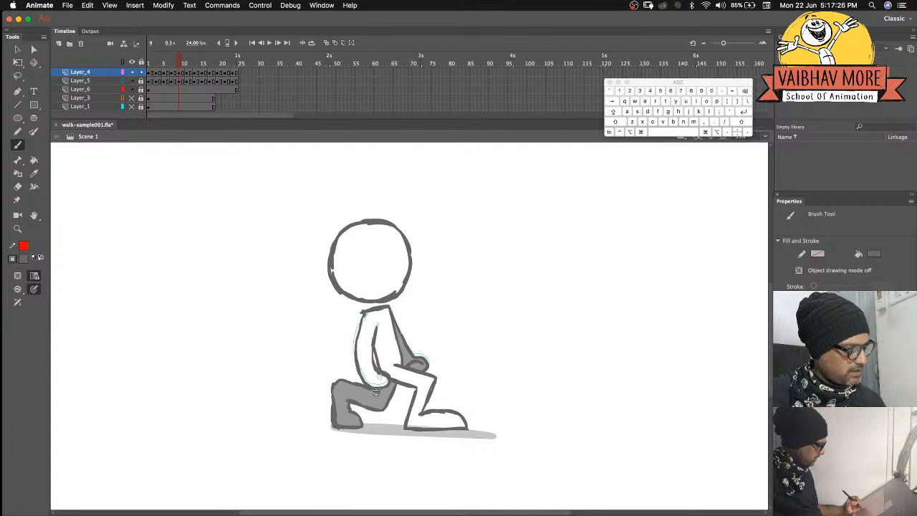
key(period)
key(period)
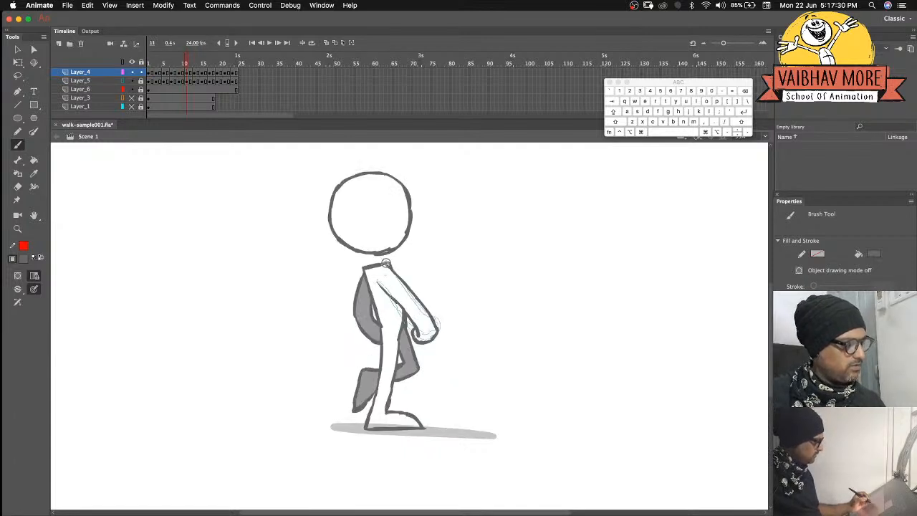
key(period)
key(period)
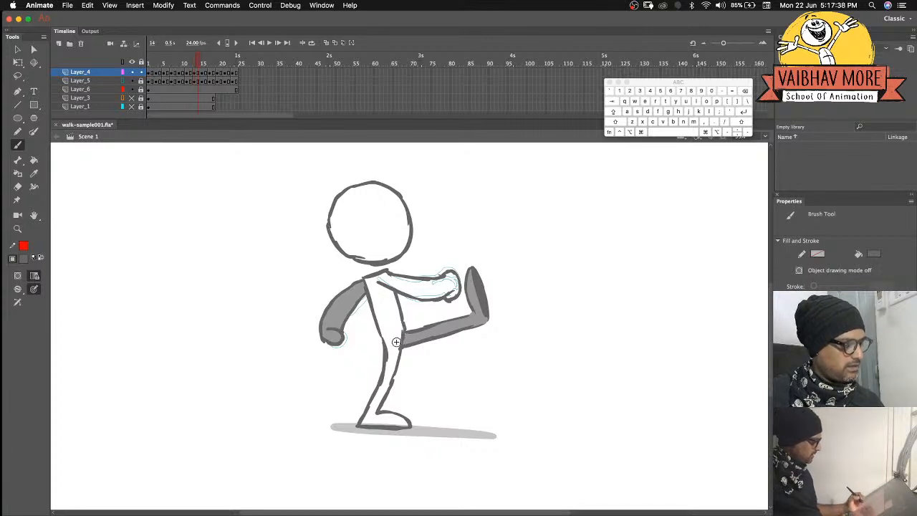
Fill the head, torso, near arm and near leg with light grey on frame 14 of Layer_4.
click(34, 160)
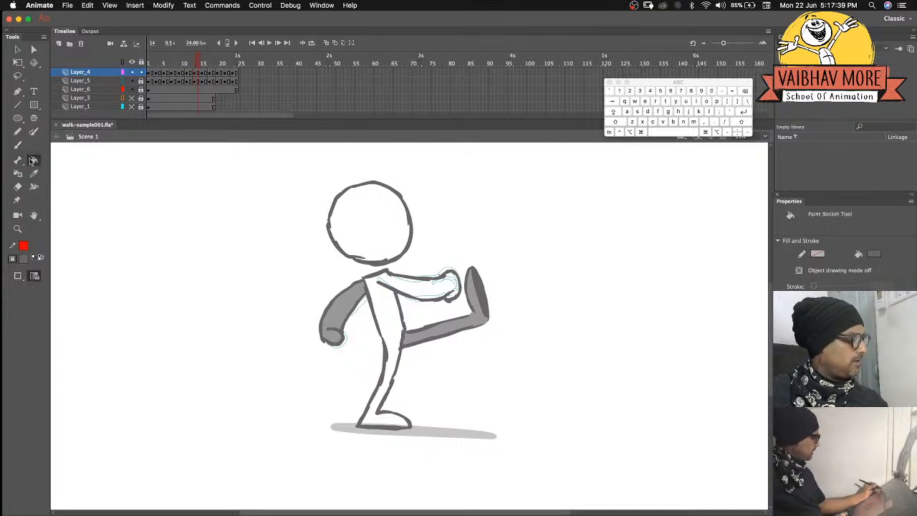
click(23, 258)
click(60, 312)
click(361, 243)
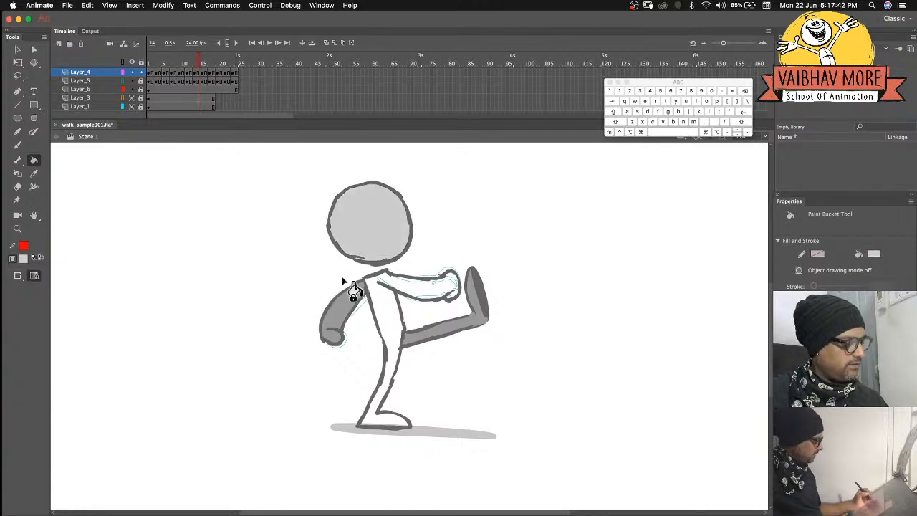
click(380, 303)
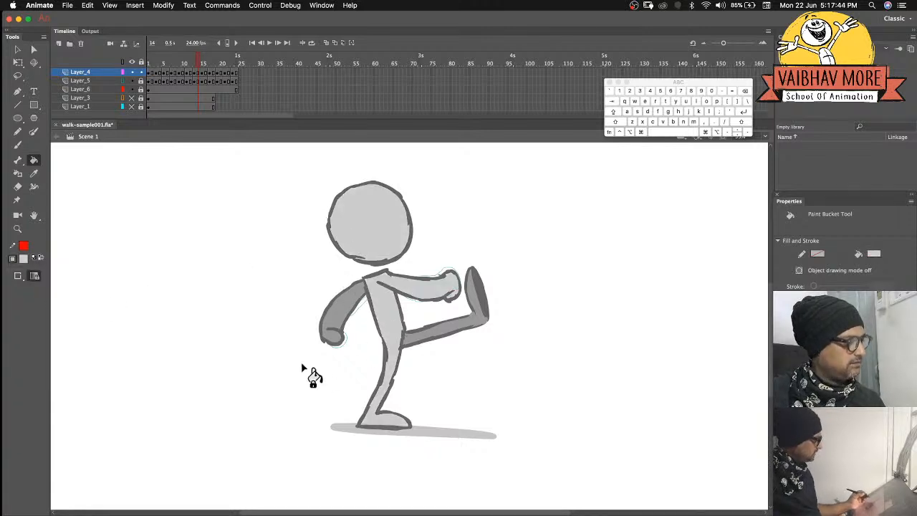
Fill the head, torso and near limbs with light grey on frames 1, 3 and 5 of Layer_4.
click(149, 64)
click(358, 244)
click(389, 305)
key(period)
key(period)
click(374, 295)
click(369, 242)
key(period)
key(period)
click(376, 301)
click(362, 251)
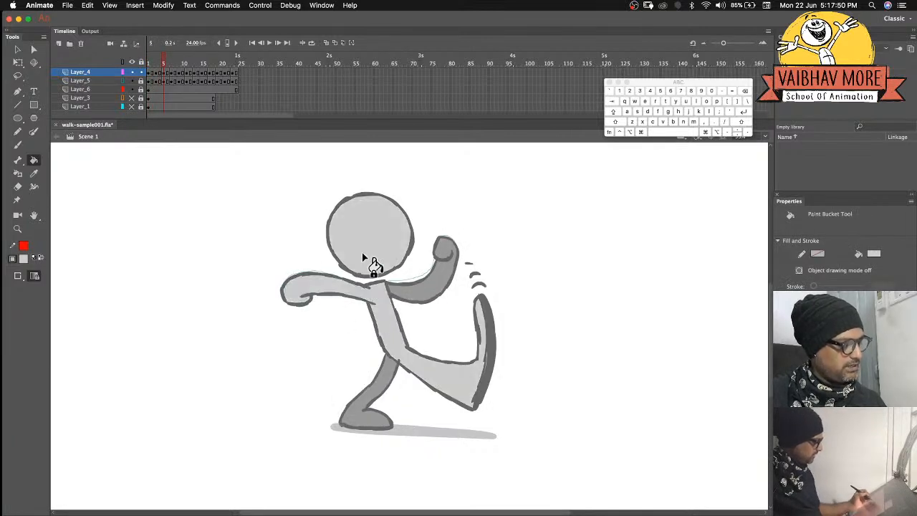
Fill the head, torso, near arm and near leg with light grey on frames 7, 9 and 11 of Layer_4.
key(period)
key(period)
click(392, 345)
click(371, 254)
key(period)
key(period)
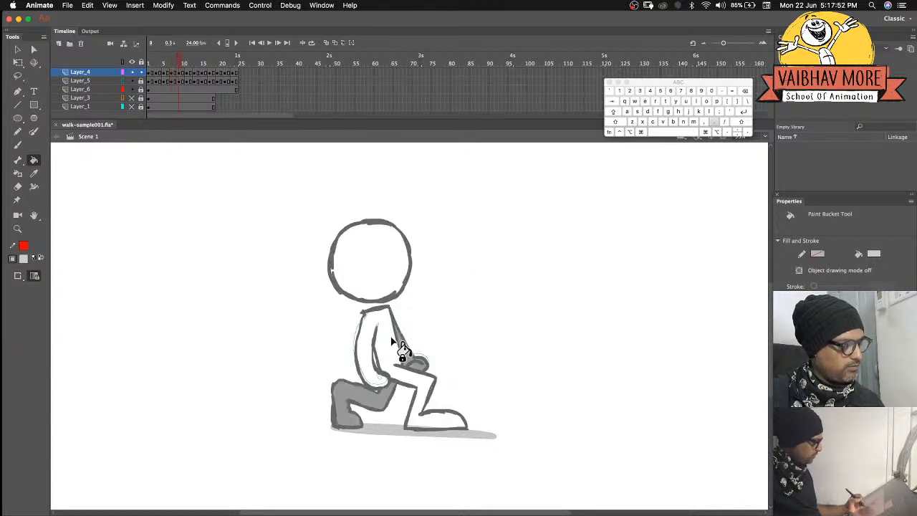
click(386, 336)
click(367, 282)
key(period)
key(period)
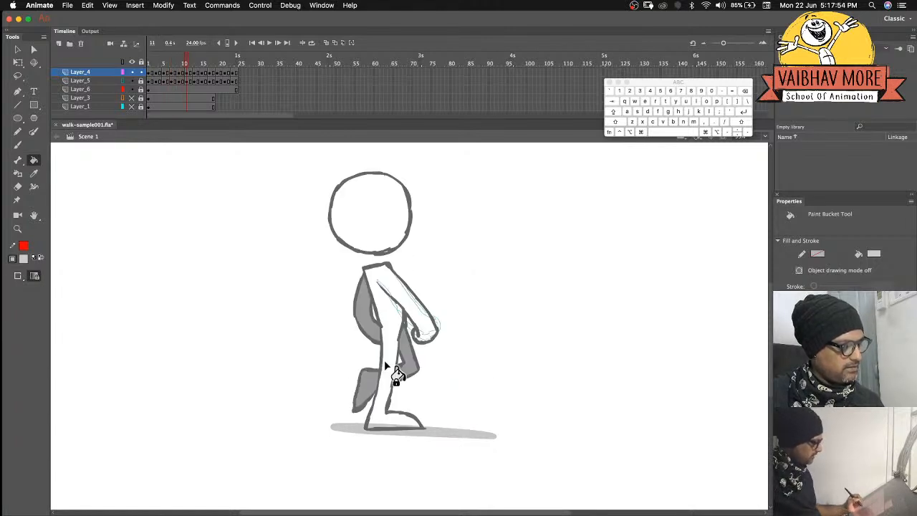
click(389, 345)
click(372, 229)
Fill the head, torso and near limbs with light grey on frames 15 and 17 of Layer_4.
key(period)
key(period)
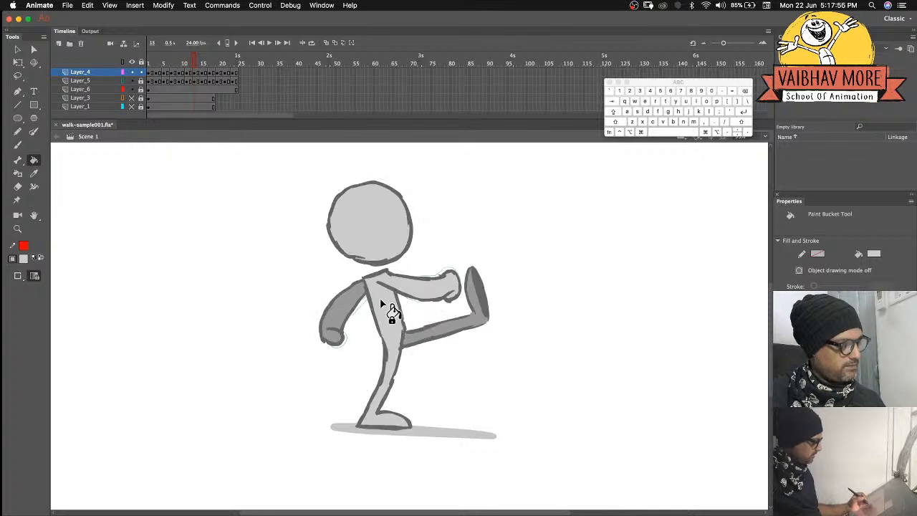
key(period)
key(period)
click(385, 315)
click(374, 227)
key(period)
key(period)
click(388, 328)
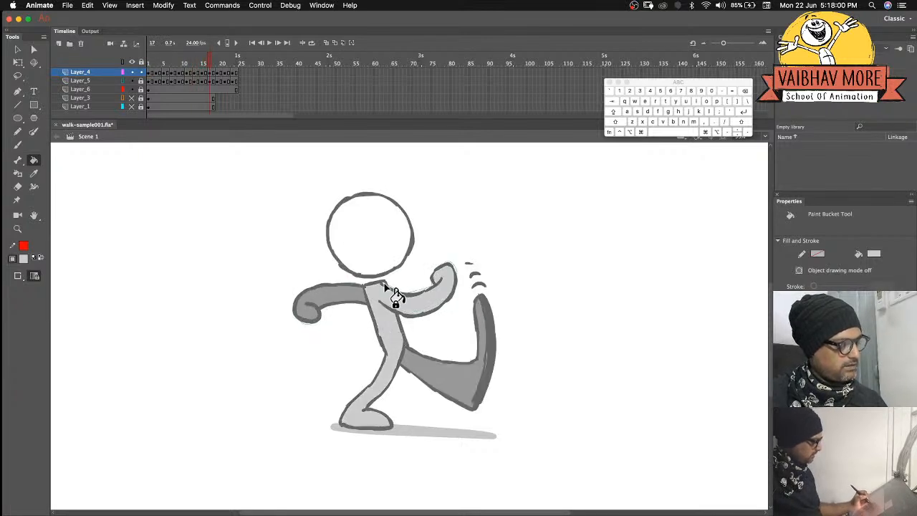
click(363, 247)
Fill the head, torso and near limbs with light grey on frames 19, 21 and 23 of Layer_4.
key(period)
key(period)
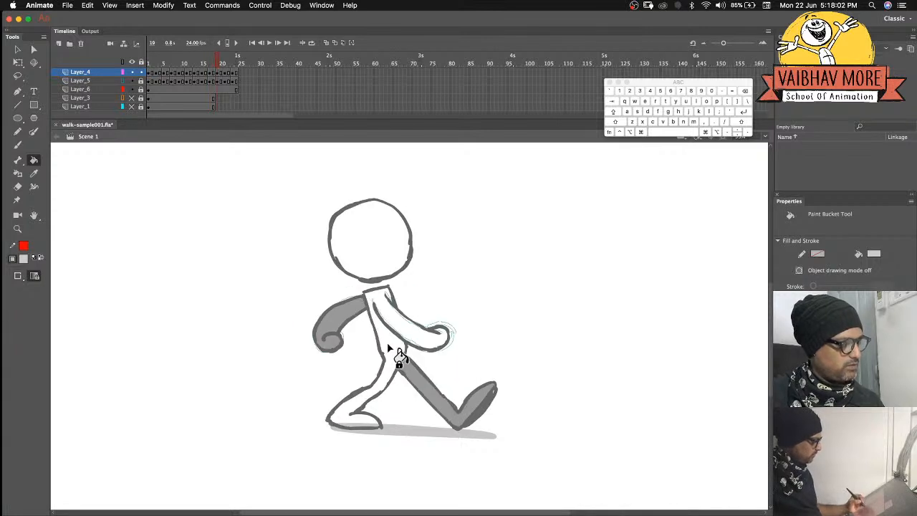
click(386, 341)
click(367, 235)
key(period)
key(period)
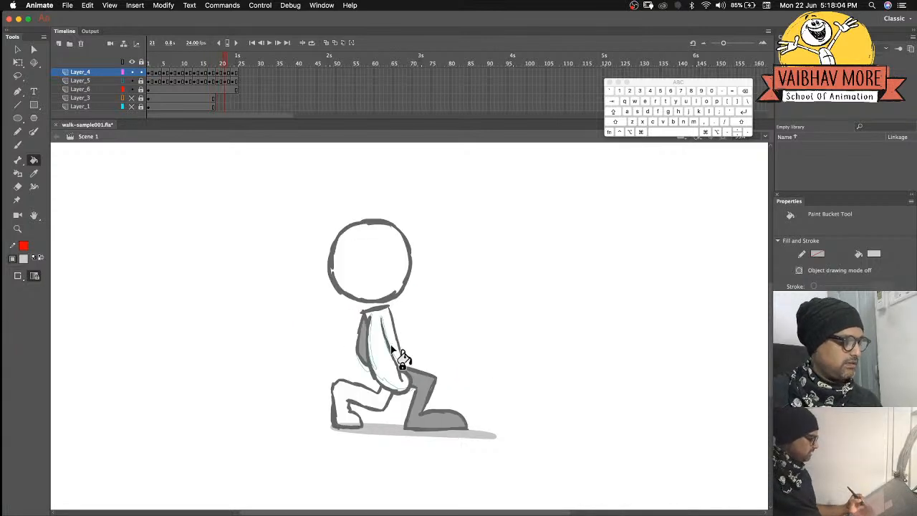
click(382, 340)
click(374, 409)
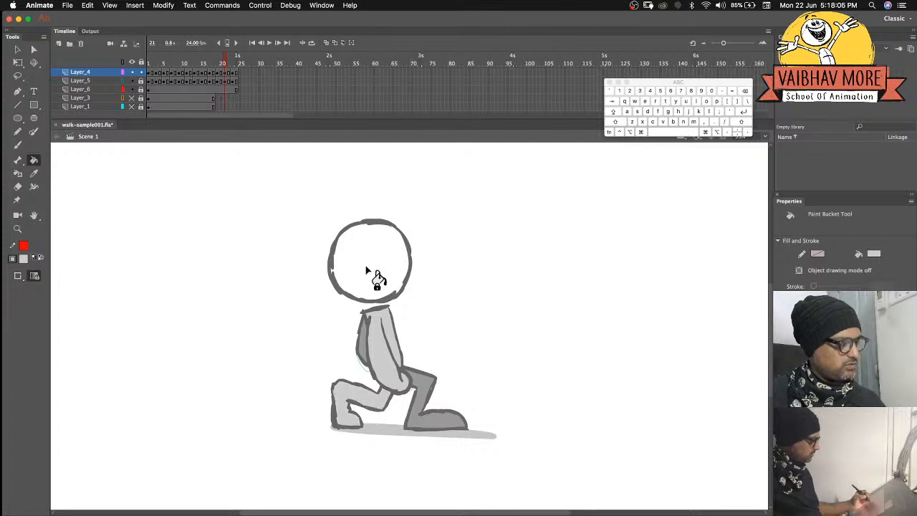
click(363, 272)
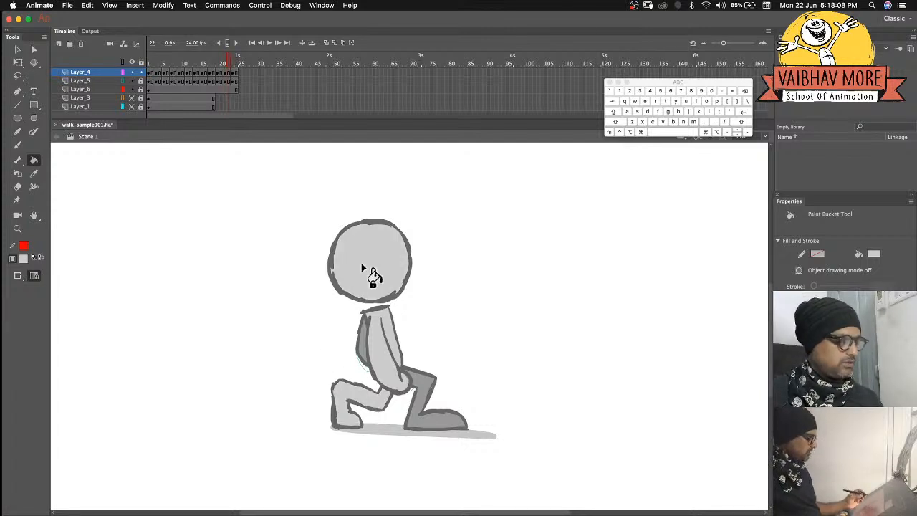
key(period)
key(period)
click(379, 287)
click(366, 230)
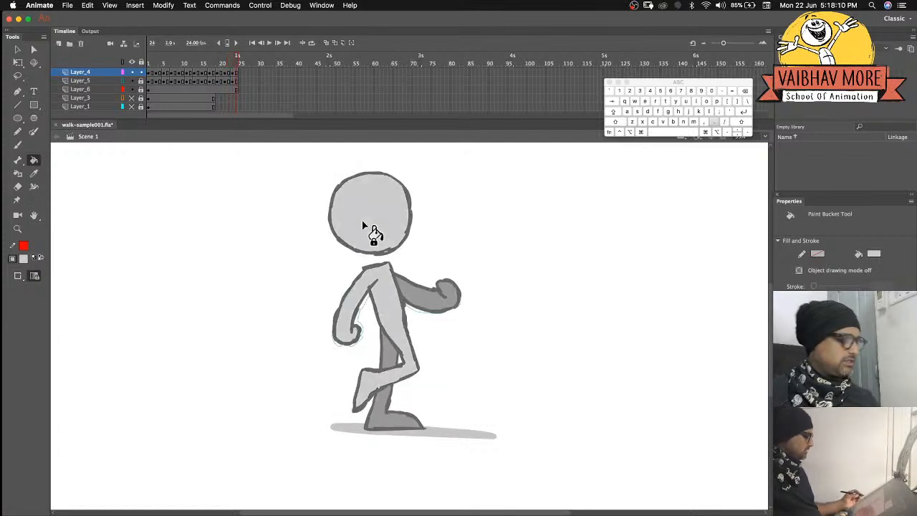
Play the whole filled walk cycle in a continuous loop.
click(311, 43)
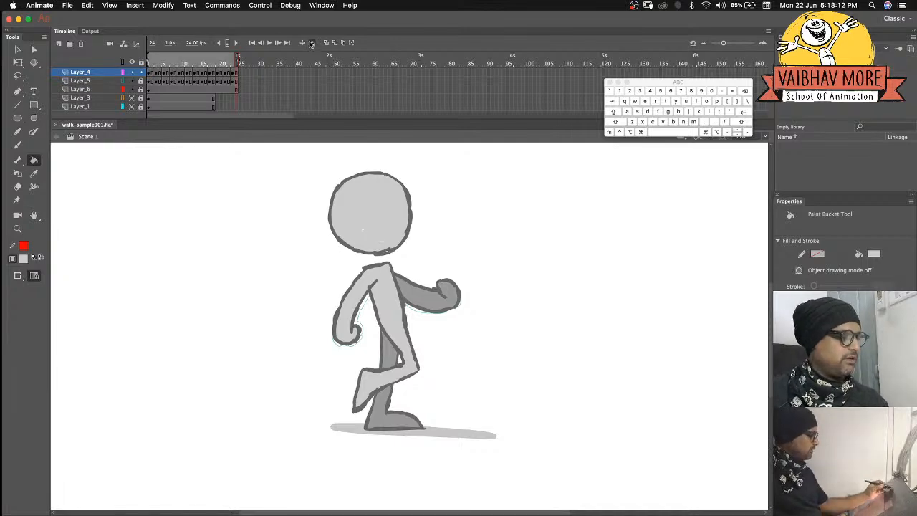
click(269, 42)
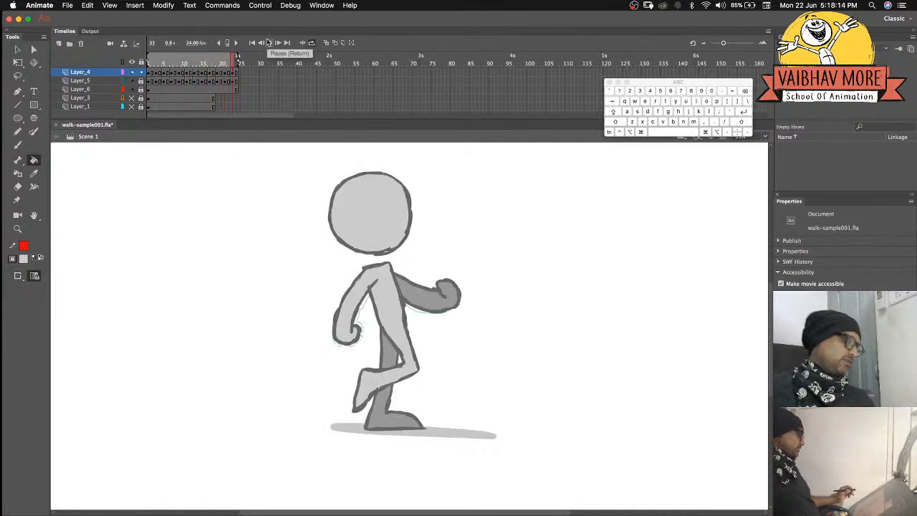
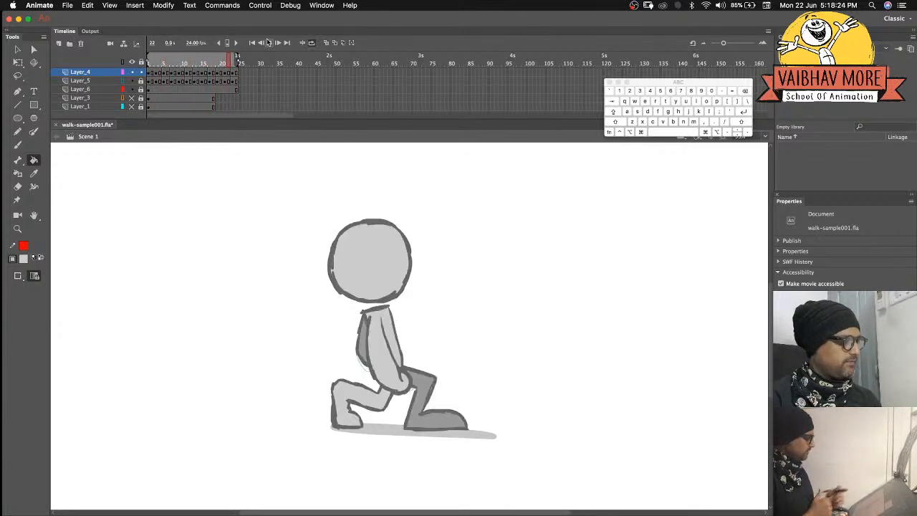
Delete the unneeded layers Layer_5, Layer_1 and Layer_3.
click(83, 82)
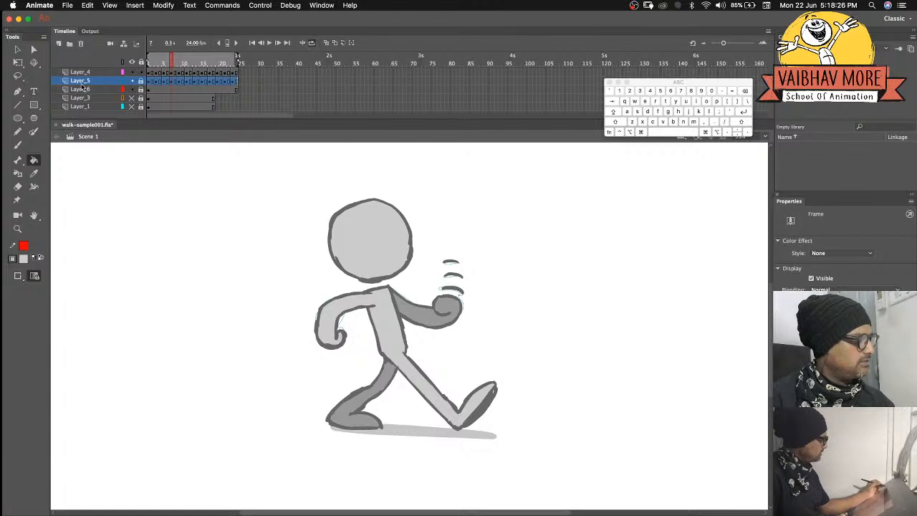
click(81, 46)
click(101, 99)
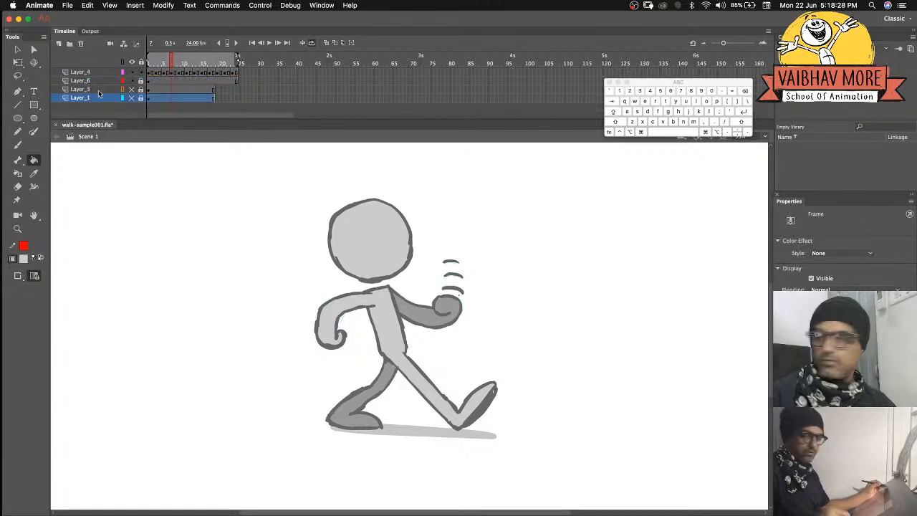
click(81, 45)
click(99, 89)
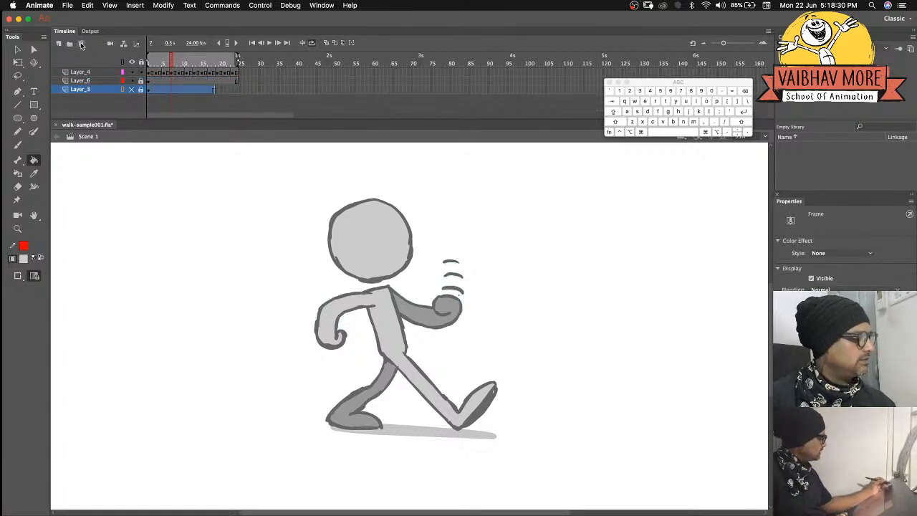
click(81, 45)
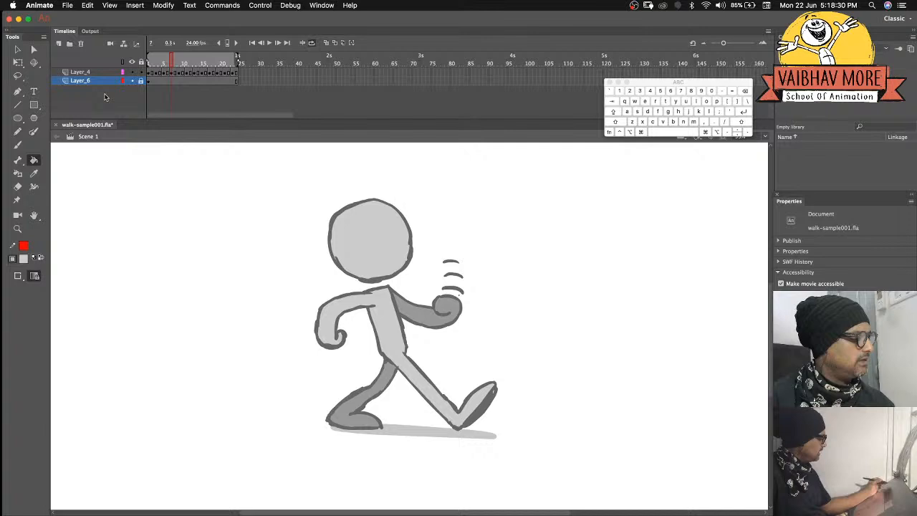
Turn off looped playback and return the playhead to frame 1.
click(312, 44)
mouse_move(150, 59)
mouse_down()
mouse_move(244, 63)
mouse_move(132, 61)
mouse_move(223, 60)
mouse_move(141, 63)
mouse_up()
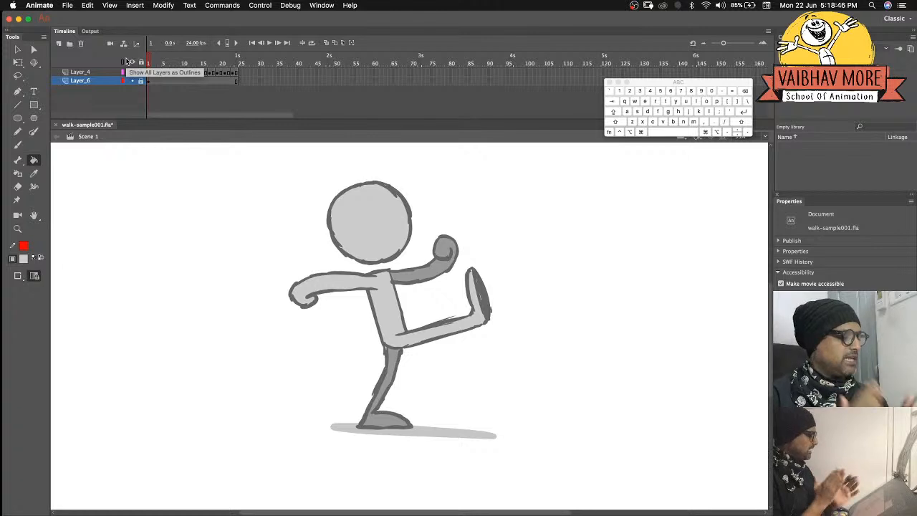
mouse_move(159, 60)
mouse_down()
mouse_move(214, 59)
mouse_move(148, 60)
mouse_up()
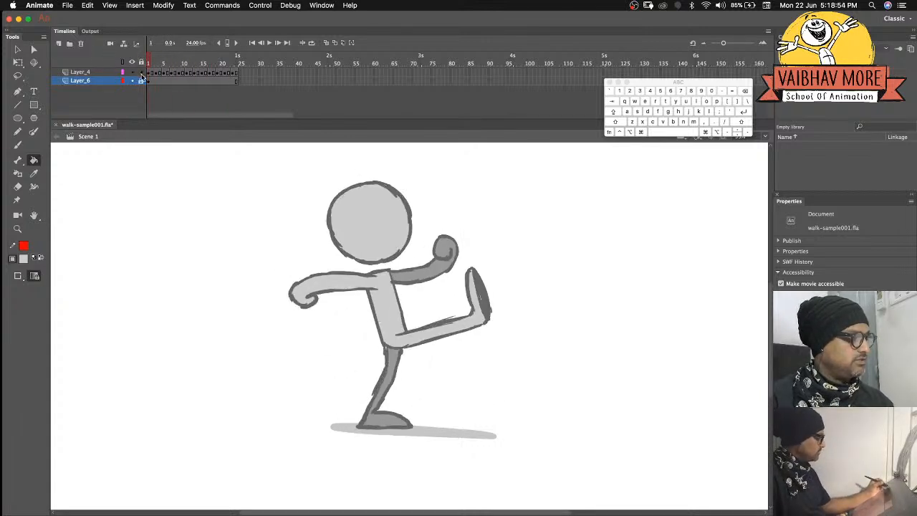
Sample the dark grey outline colour and brush two small oval eyes on the head on frame 1 of Layer_4.
click(18, 145)
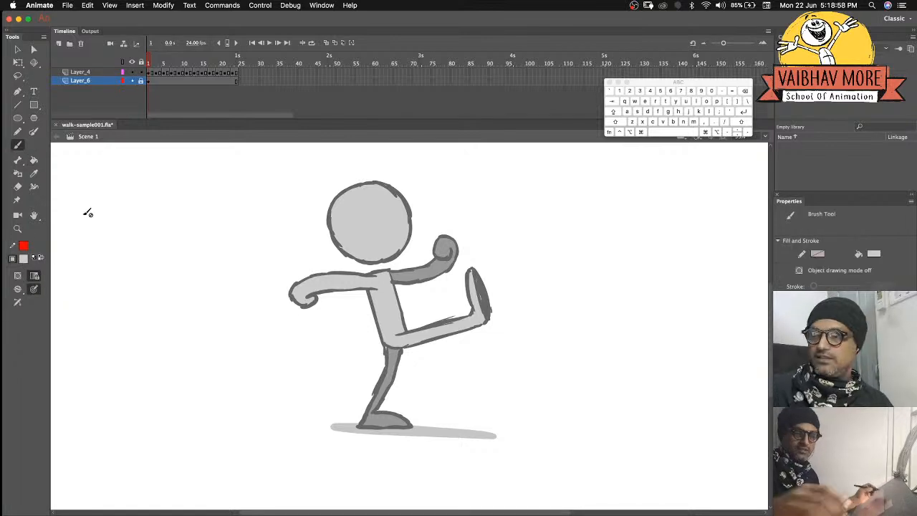
key(i)
click(330, 221)
click(18, 145)
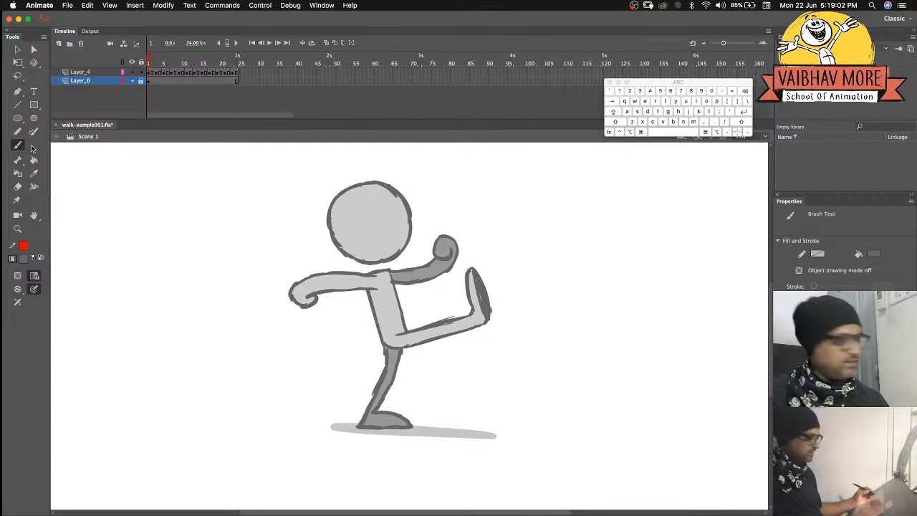
click(147, 74)
click(148, 74)
click(136, 94)
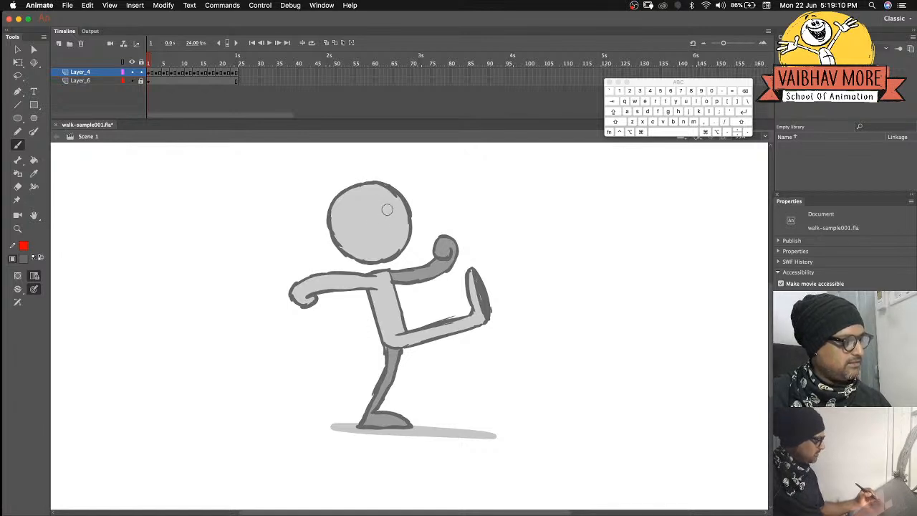
drag(391, 206, 385, 210)
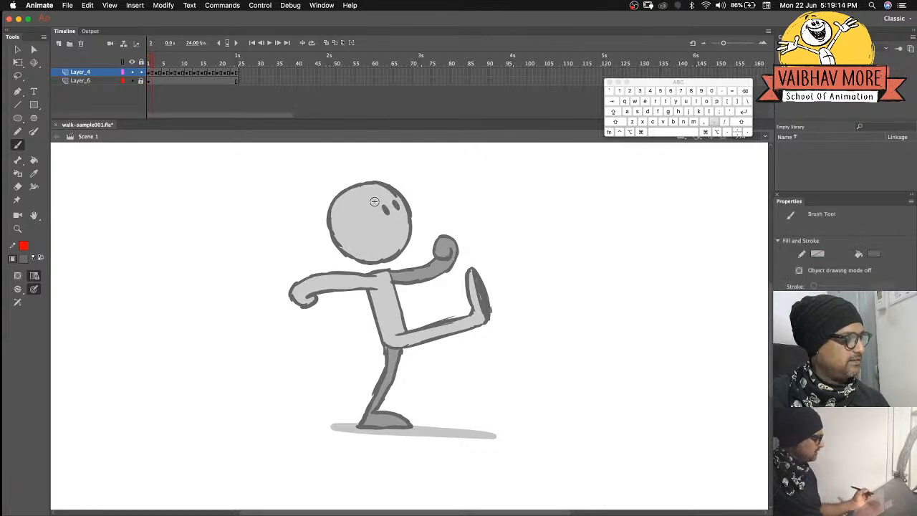
Turn on onion skinning at frame 3 and limit its range to the preceding frames only.
key(period)
key(period)
click(311, 43)
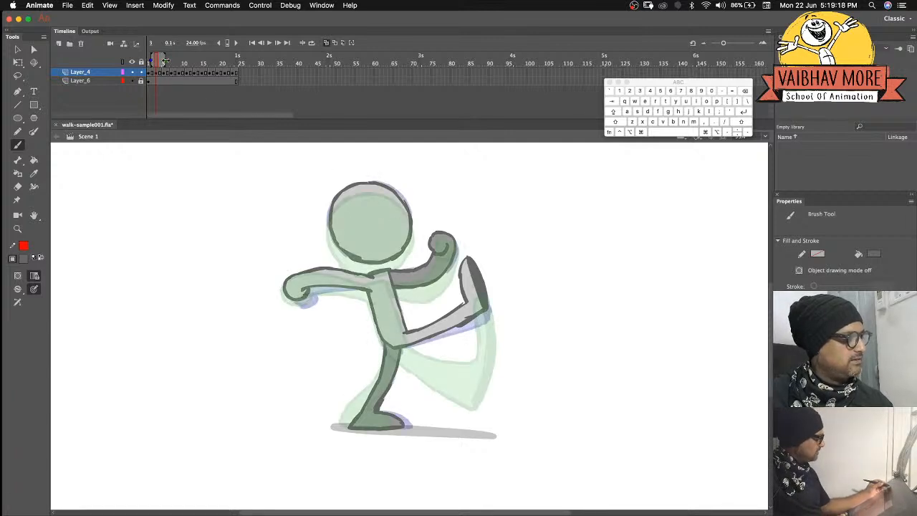
drag(166, 60, 157, 60)
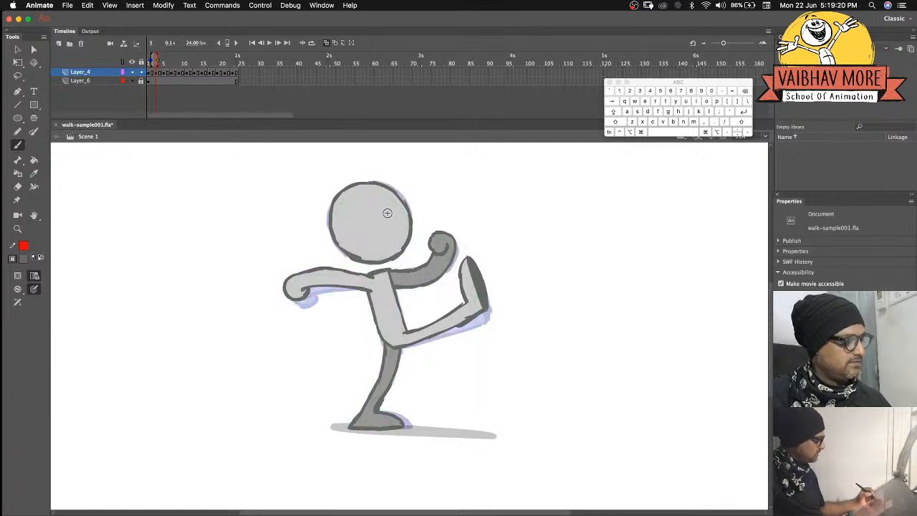
Brush two small dark grey oval eyes on the head on frames 3, 5, 7 and 9 of Layer_4.
drag(385, 212, 387, 215)
key(period)
key(period)
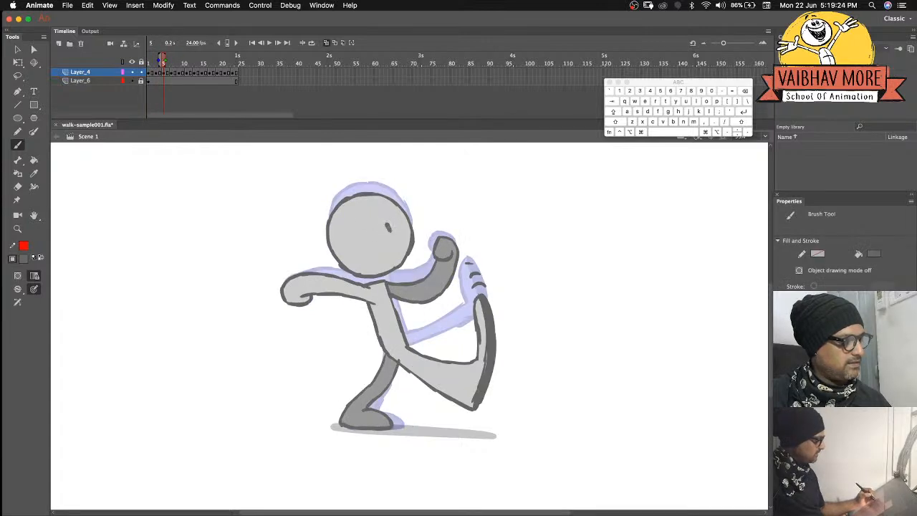
key(period)
key(period)
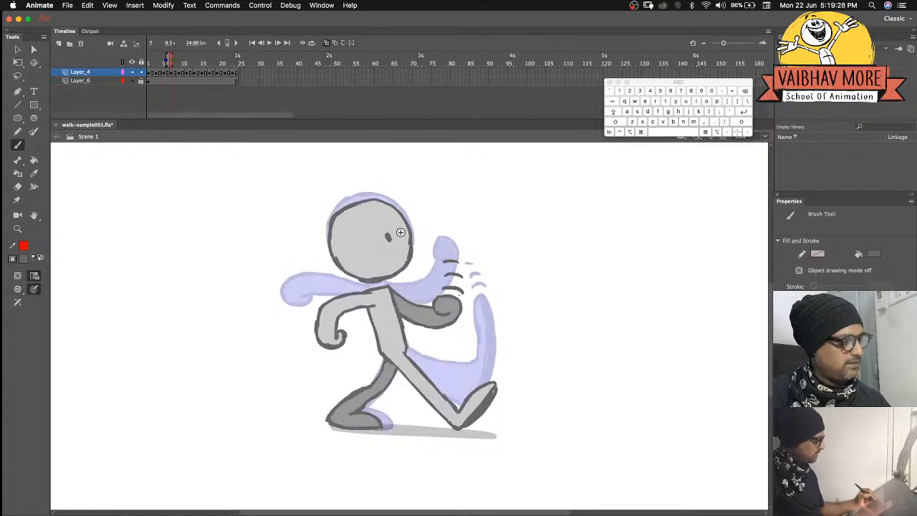
key(period)
key(period)
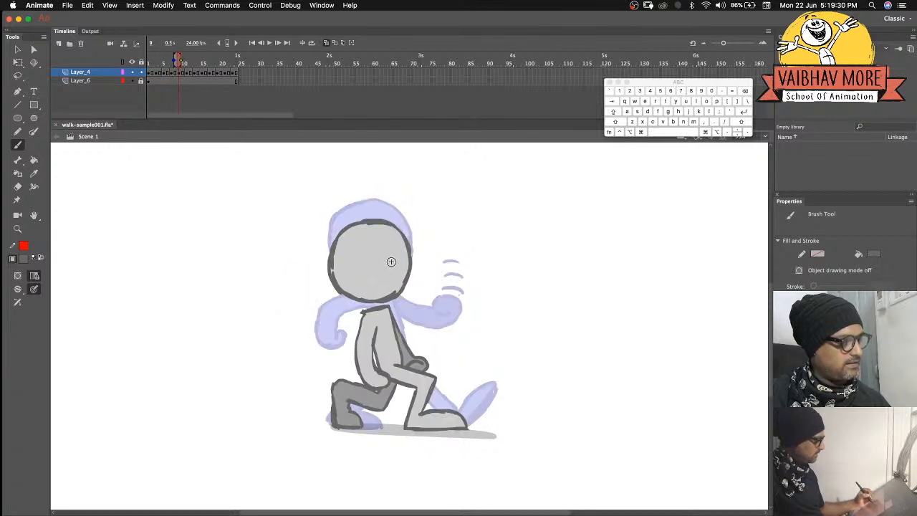
drag(391, 252, 390, 263)
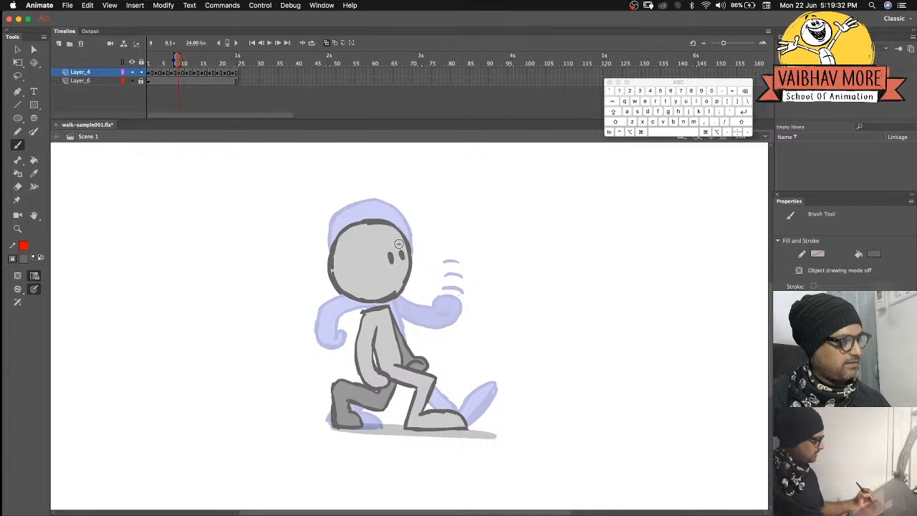
Brush the two dark grey oval eyes on the head on frames 11 and 13 of Layer_4.
key(period)
key(period)
drag(395, 202, 394, 204)
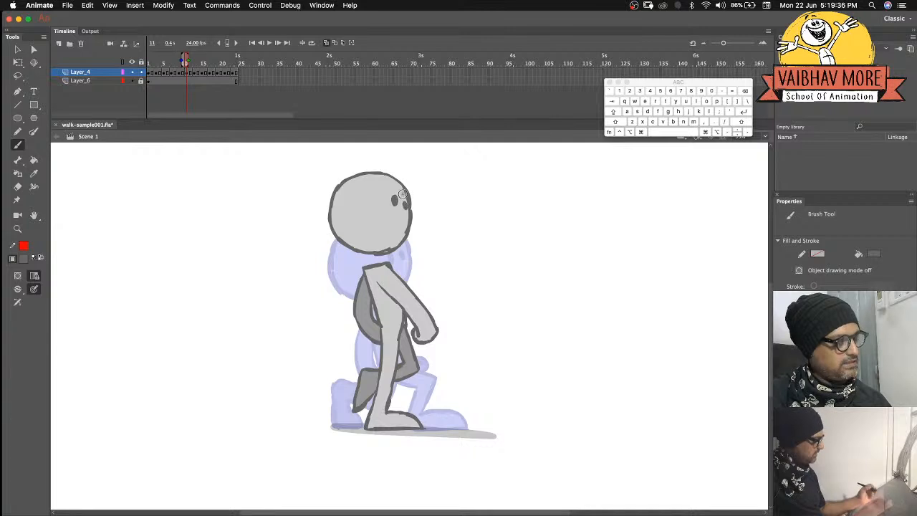
key(period)
key(period)
drag(389, 205, 387, 198)
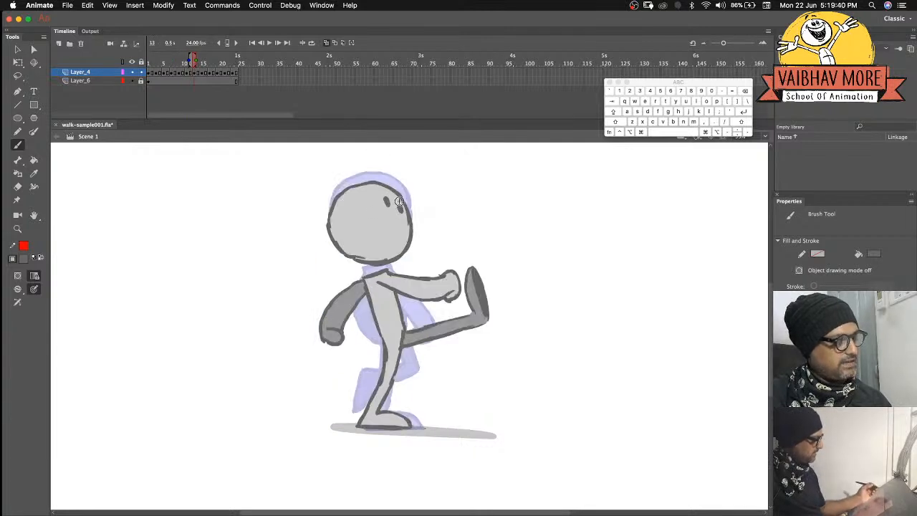
Brush the two dark grey oval eyes on the head on frames 15, 17, 19, 21 and 23 of Layer_4.
key(period)
key(period)
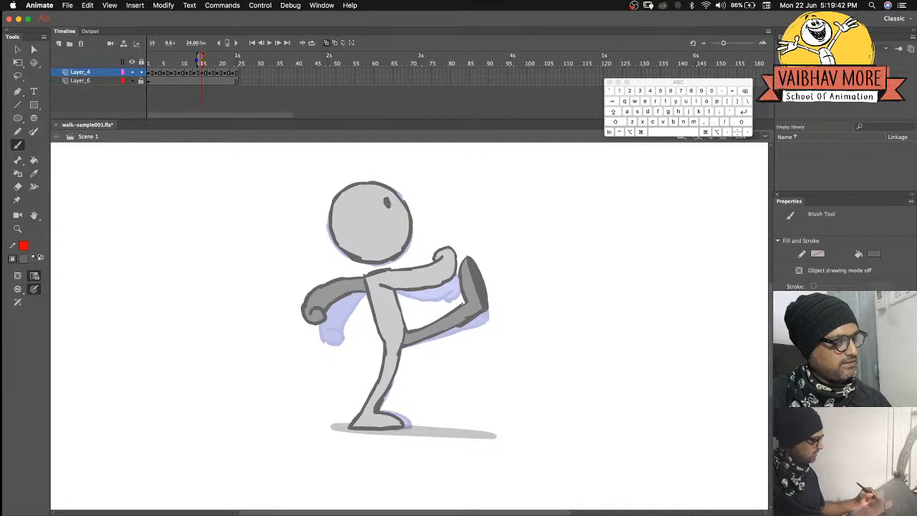
key(period)
key(period)
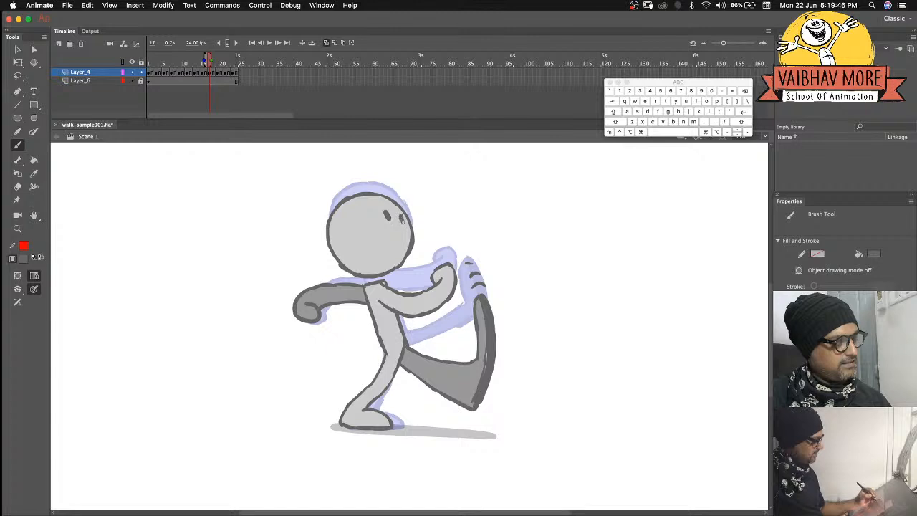
key(period)
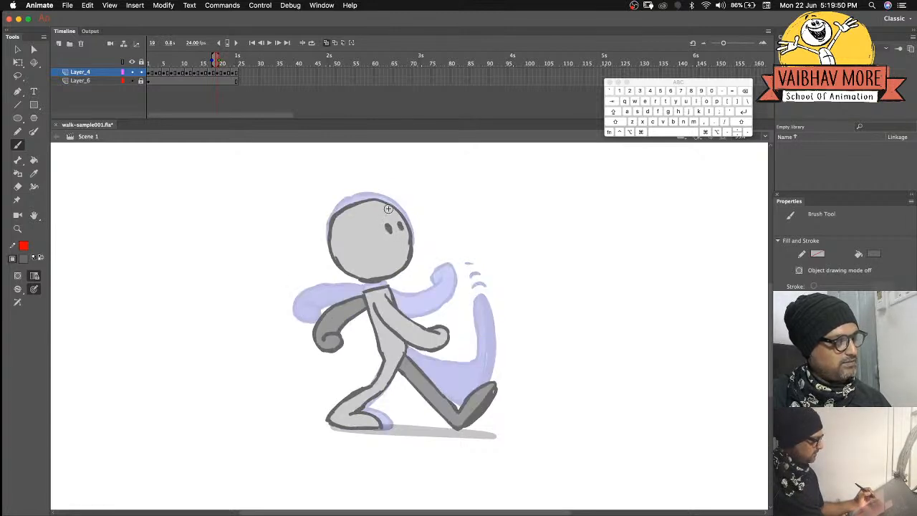
key(period)
key(period)
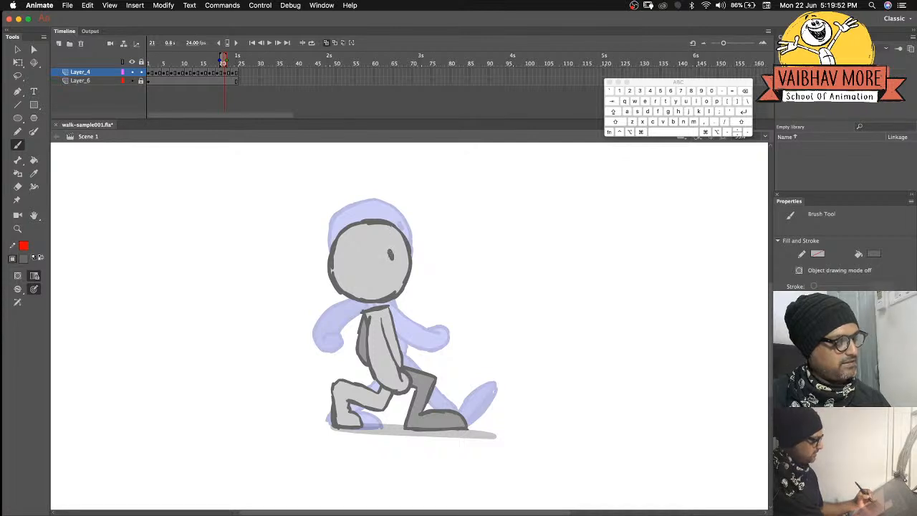
key(period)
key(period)
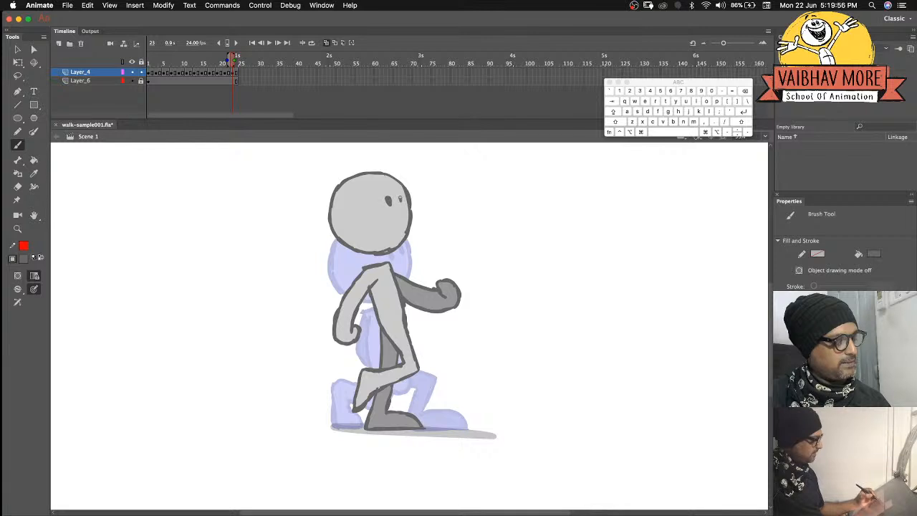
Turn on loop playback for frames 1 to 24 and play the walk cycle to check the eyes.
key(Return)
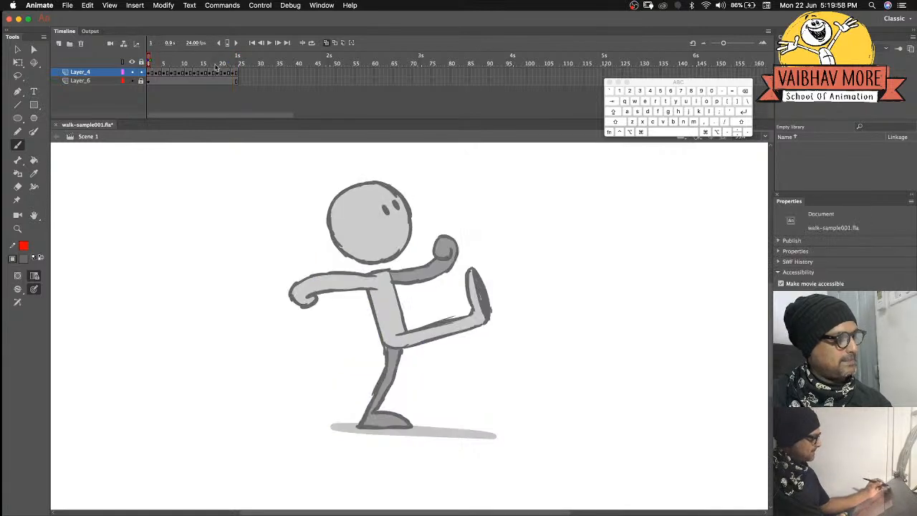
click(311, 42)
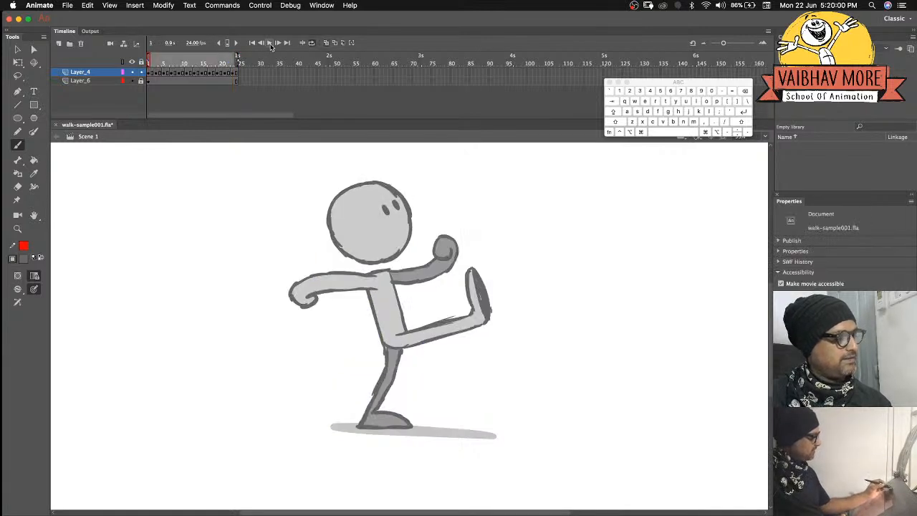
click(269, 43)
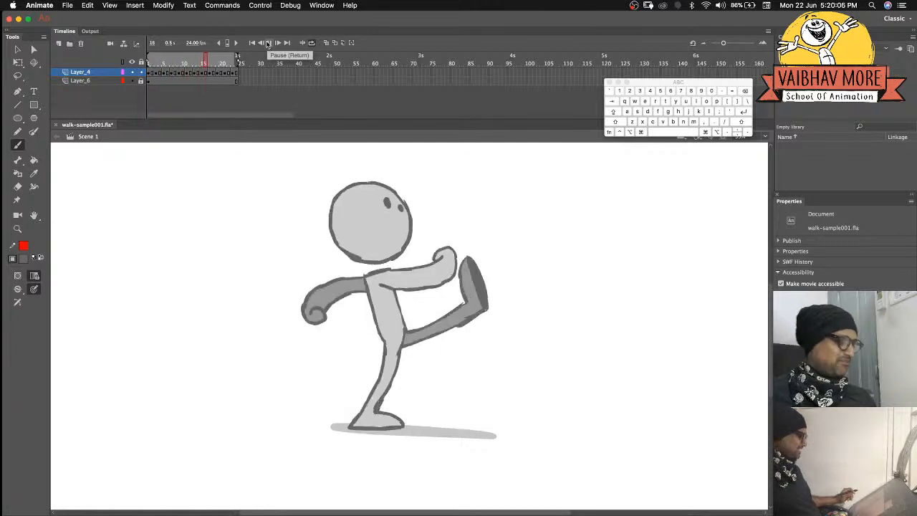
Brush a small dark grey curved smile under the eyes on frames 1, 3, 5 and 7 of Layer_4.
click(153, 63)
click(146, 59)
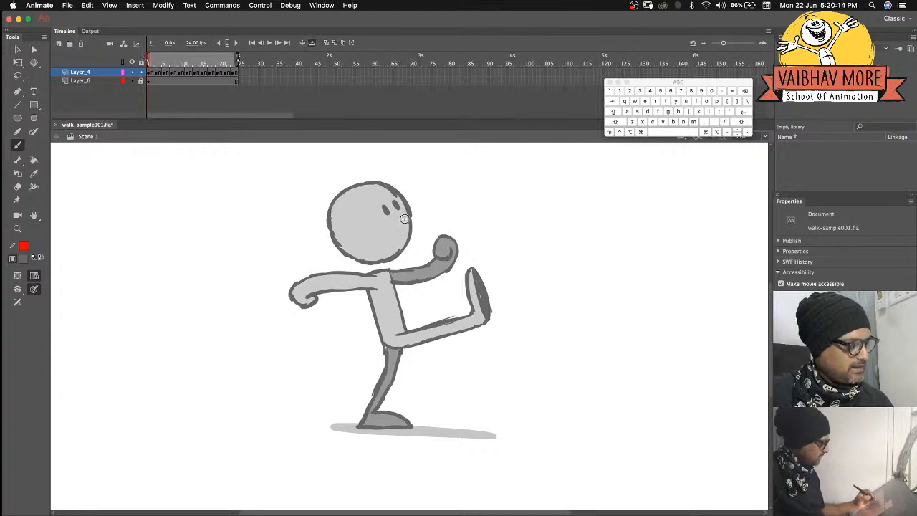
key(b)
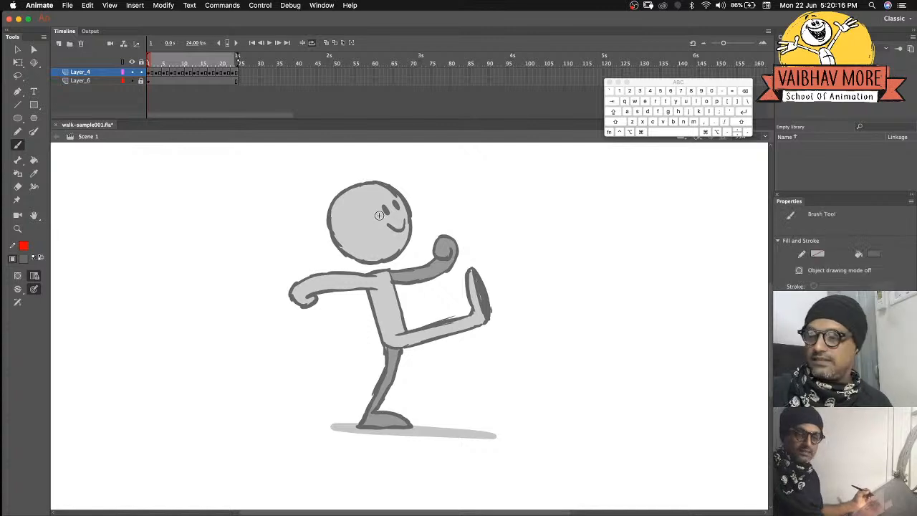
key(period)
key(period)
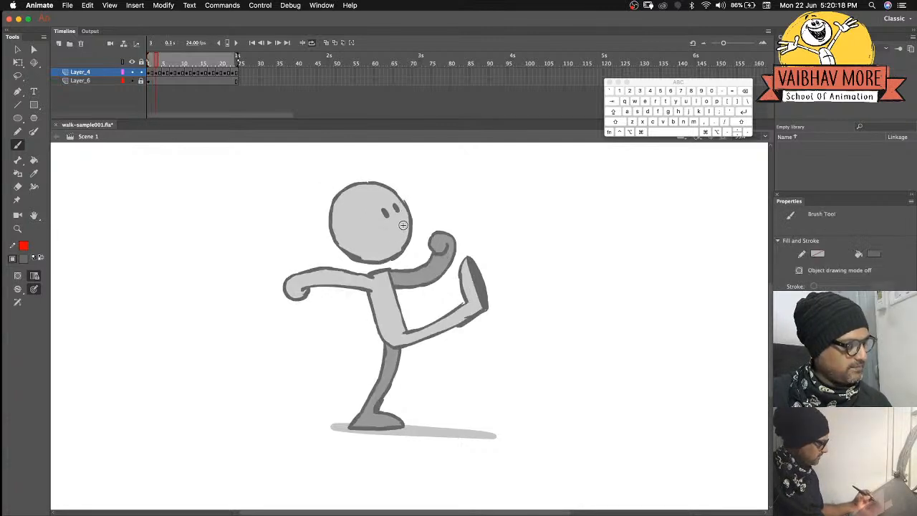
key(period)
key(period)
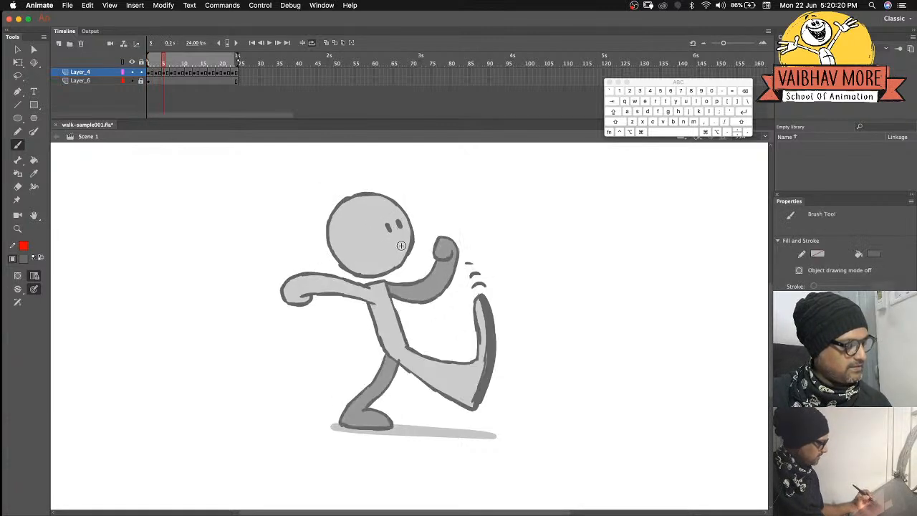
key(period)
key(period)
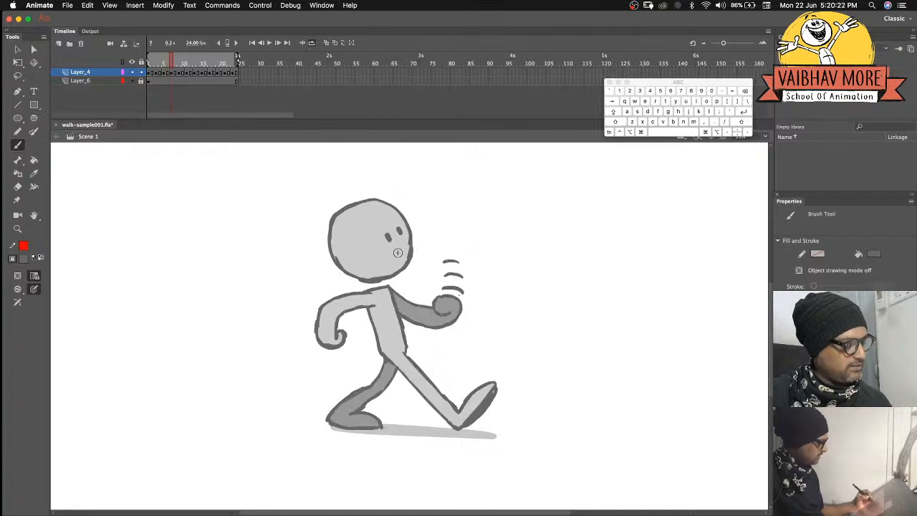
Brush the dark grey curved smile under the eyes on frames 9, 11, 13 and 15 of Layer_4.
key(period)
key(period)
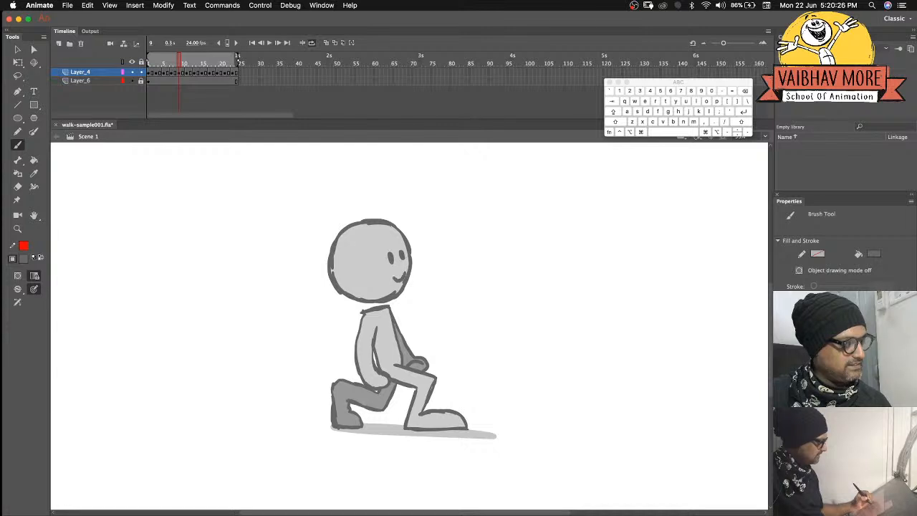
key(period)
key(period)
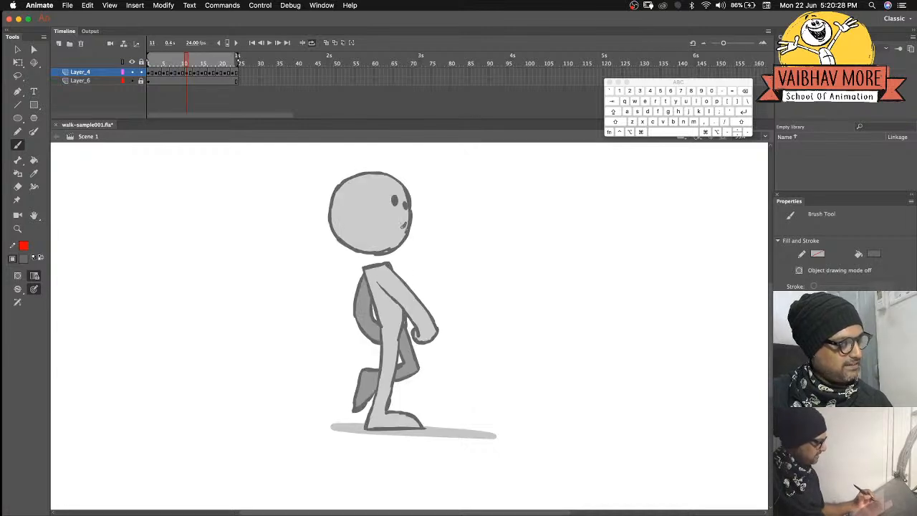
key(period)
key(period)
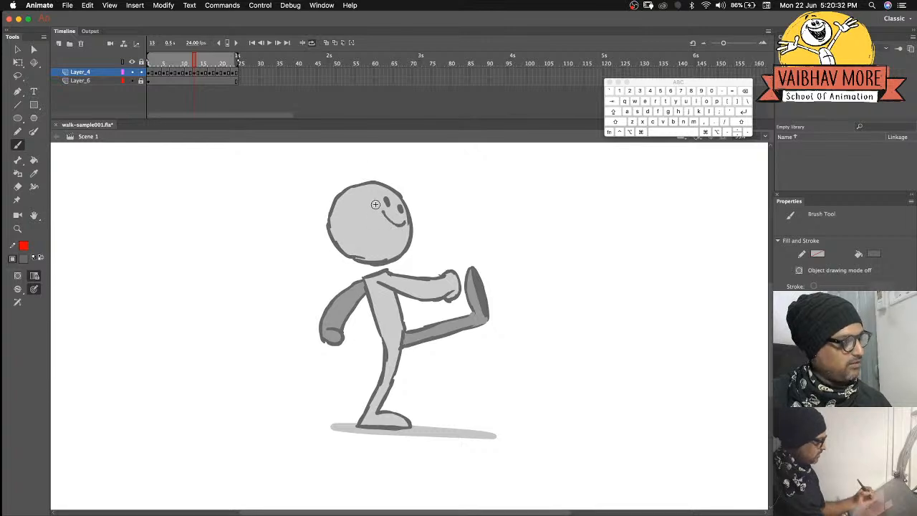
key(period)
key(period)
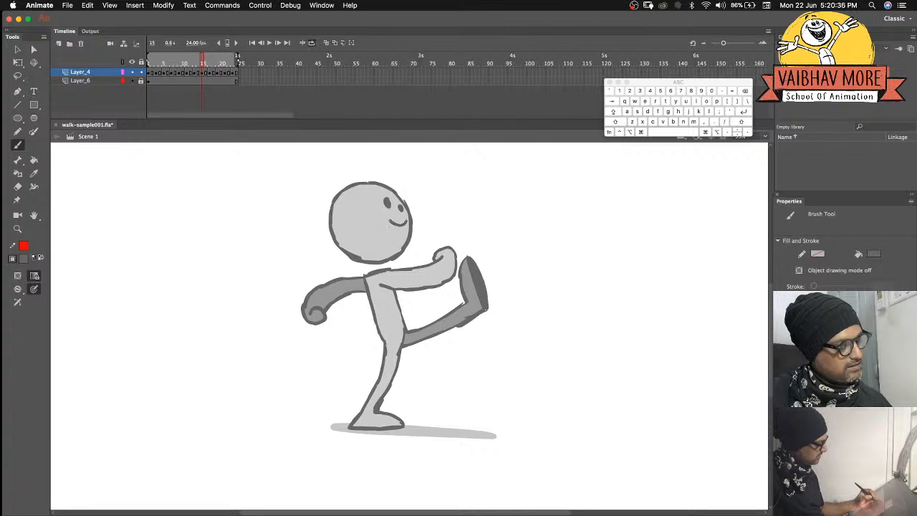
Brush the dark grey curved smile under the eyes on frames 17, 19, 21 and 23 of Layer_4.
key(period)
key(period)
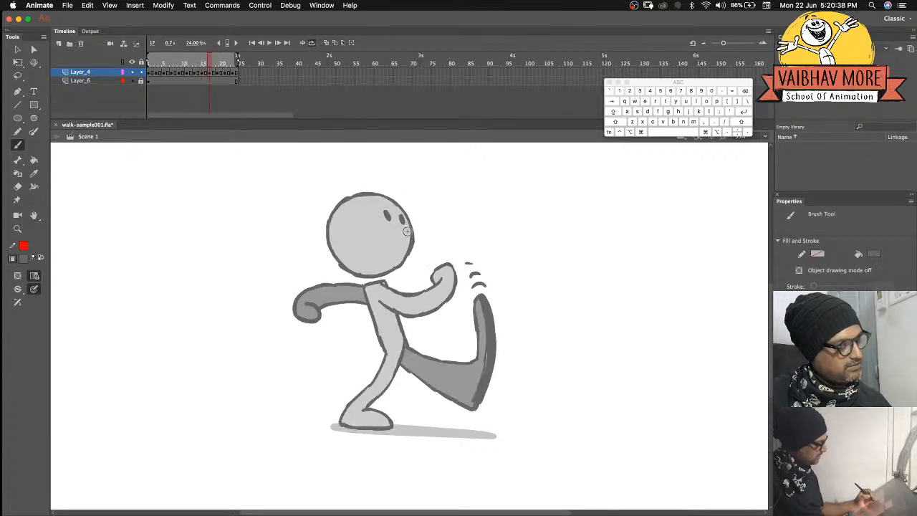
key(period)
key(period)
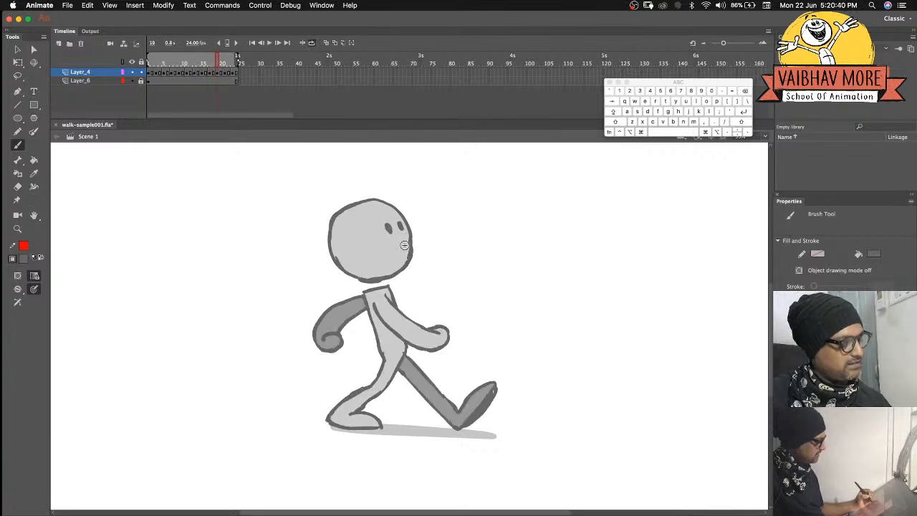
key(period)
key(period)
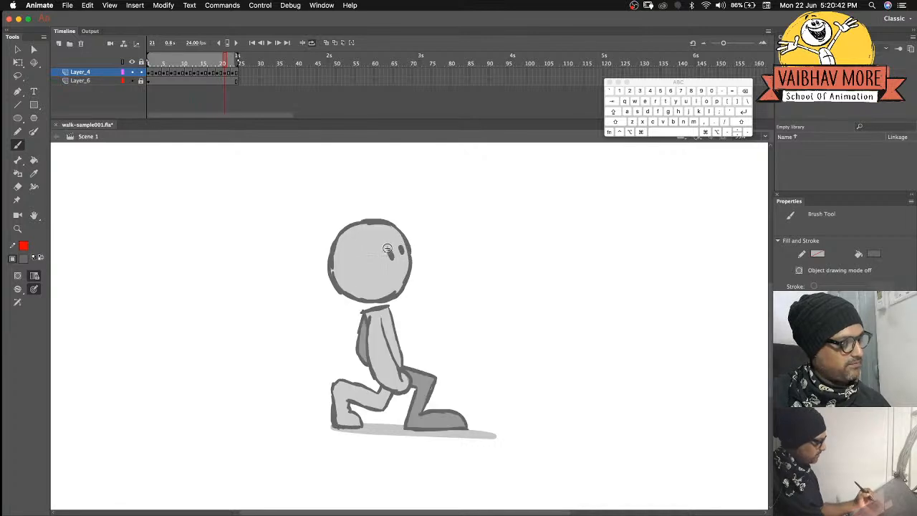
key(period)
key(period)
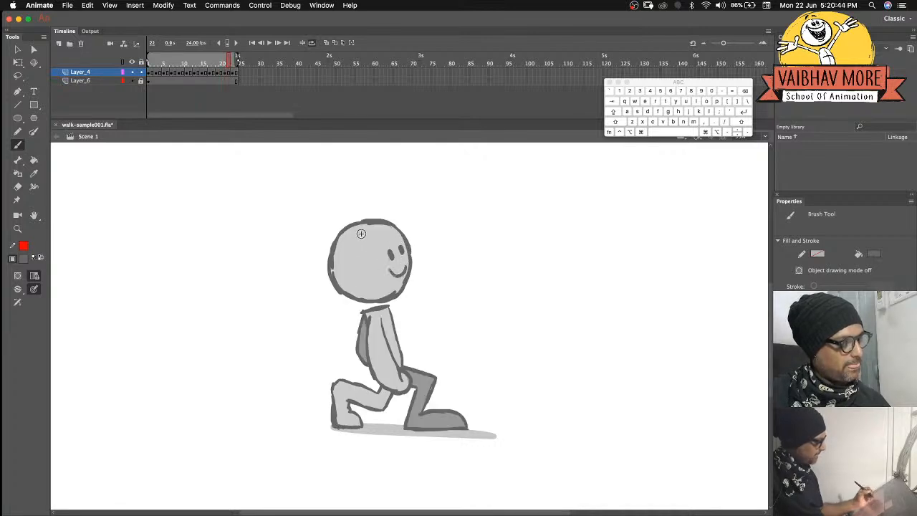
mouse_move(405, 214)
mouse_down()
mouse_move(398, 222)
mouse_move(387, 212)
mouse_up()
key(period)
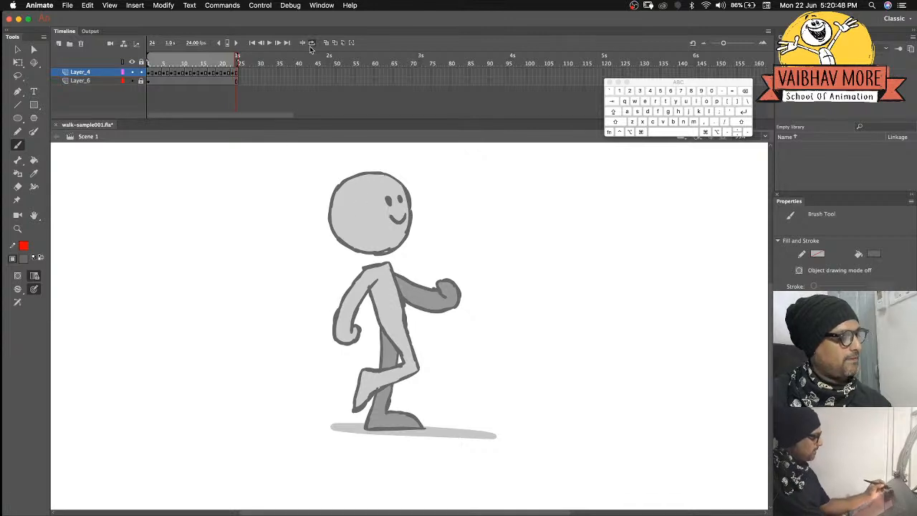
Play the looping walk cycle to review the smiles, and stop the playback.
click(278, 43)
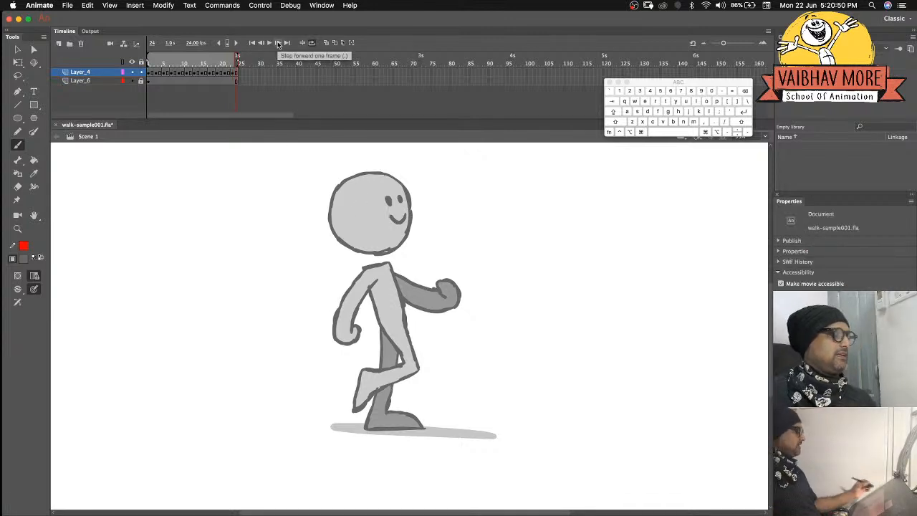
click(270, 43)
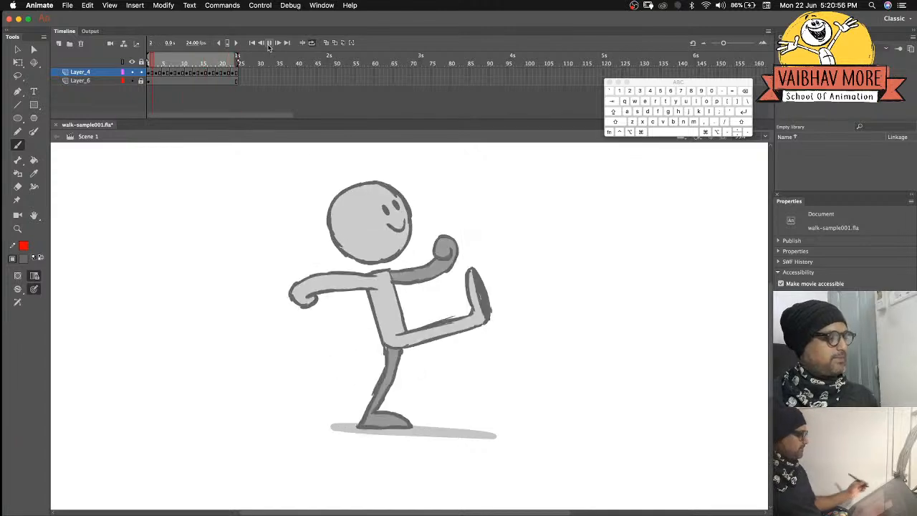
click(270, 44)
Lock Layer_4, add a new layer above it and insert blank keyframes on its frames 3, 5, 7, 9 and 11.
click(151, 58)
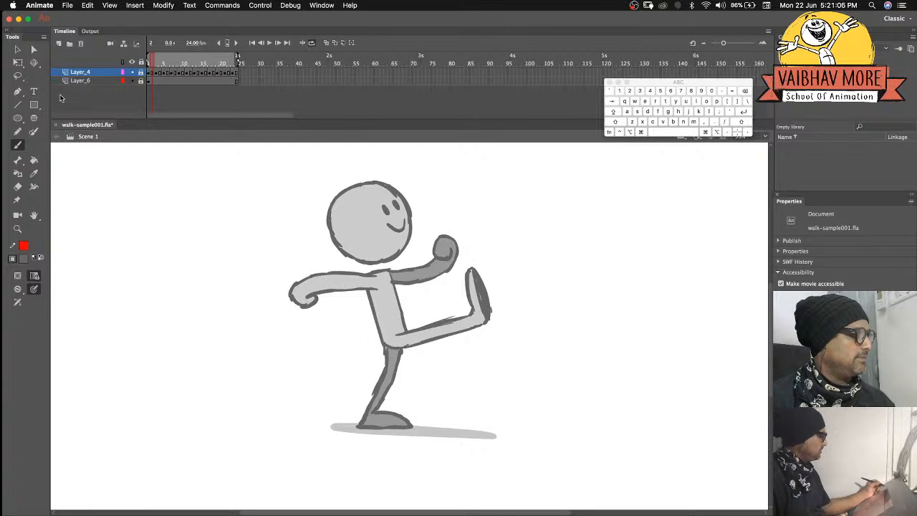
click(58, 44)
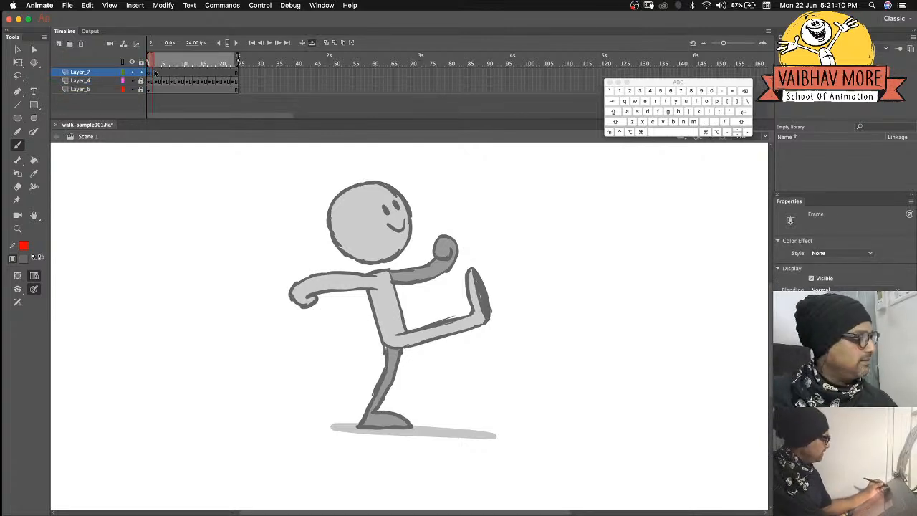
click(155, 73)
key(backslash)
click(164, 73)
key(F7)
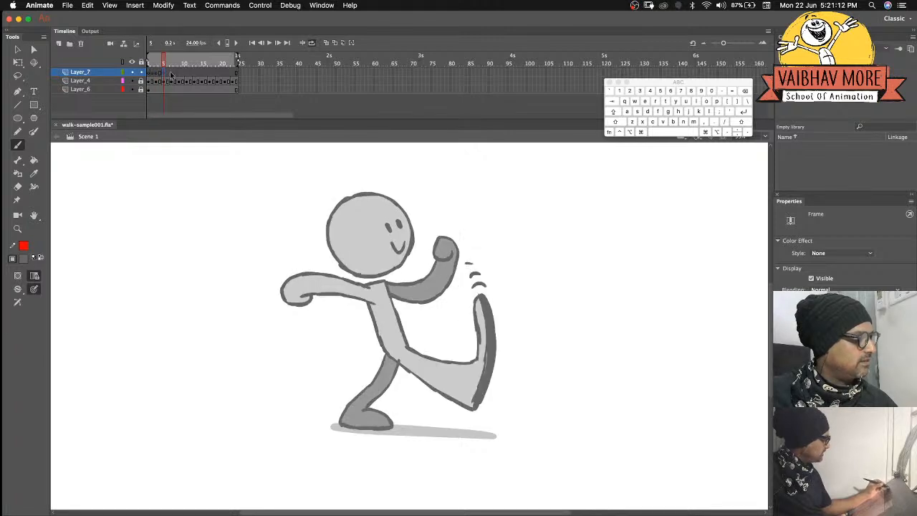
click(171, 73)
key(F7)
click(179, 73)
click(187, 73)
key(F7)
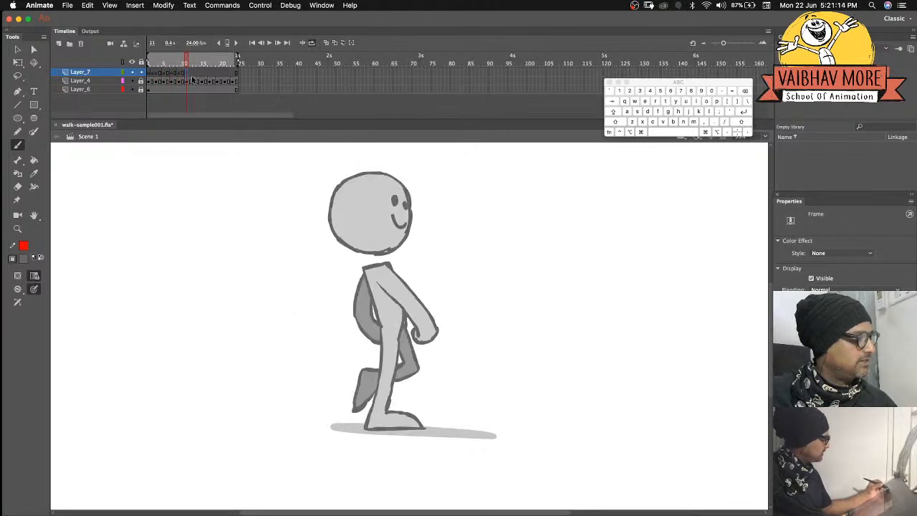
Insert blank keyframes on frames 13, 15, 17, 19, 21 and 23 of Layer_7.
click(195, 73)
click(203, 73)
click(210, 73)
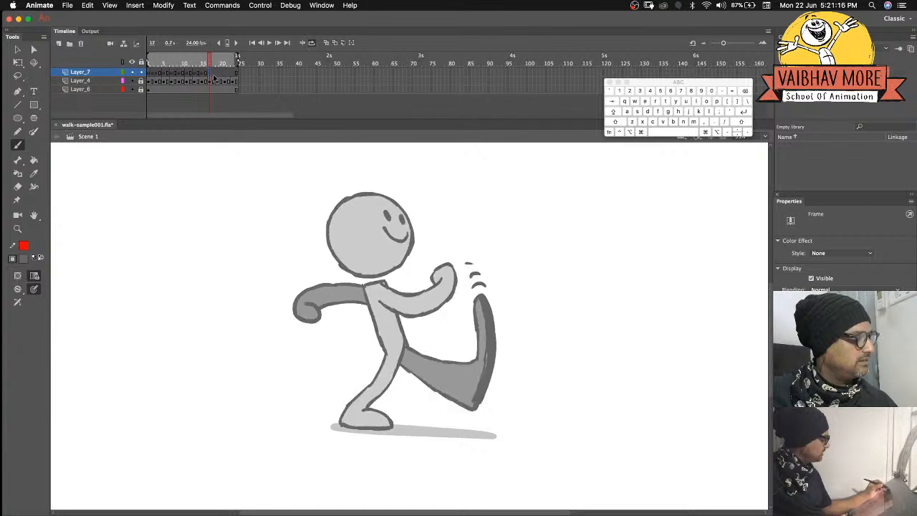
click(218, 73)
click(226, 73)
click(234, 73)
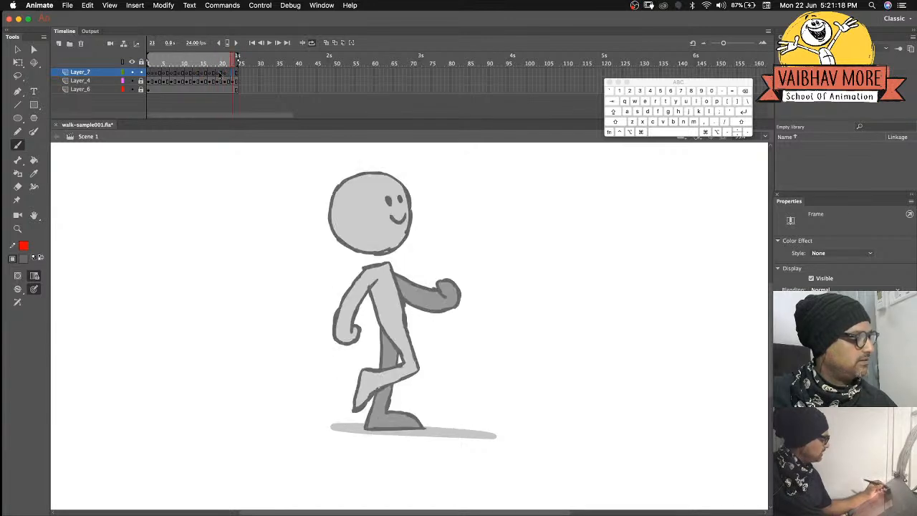
Play the looping walk cycle from frame 1, stop it and step through the first frames to examine the head.
click(148, 63)
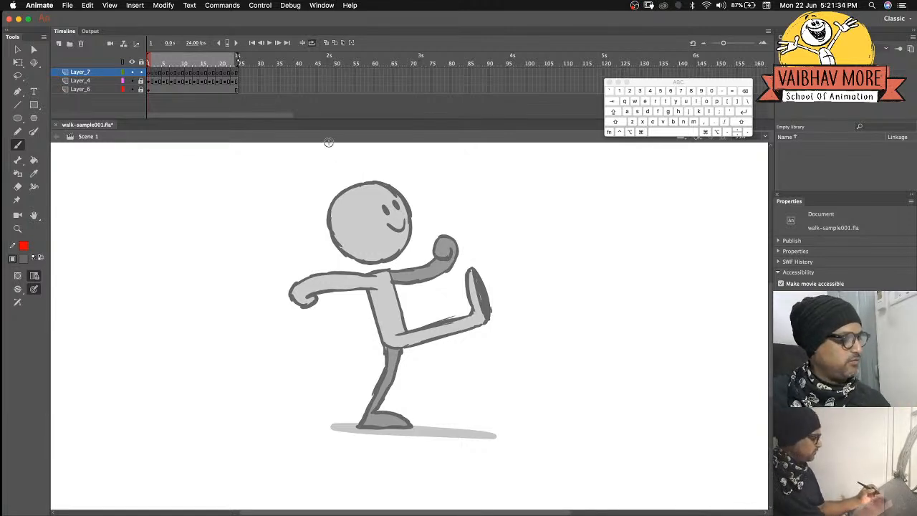
click(269, 43)
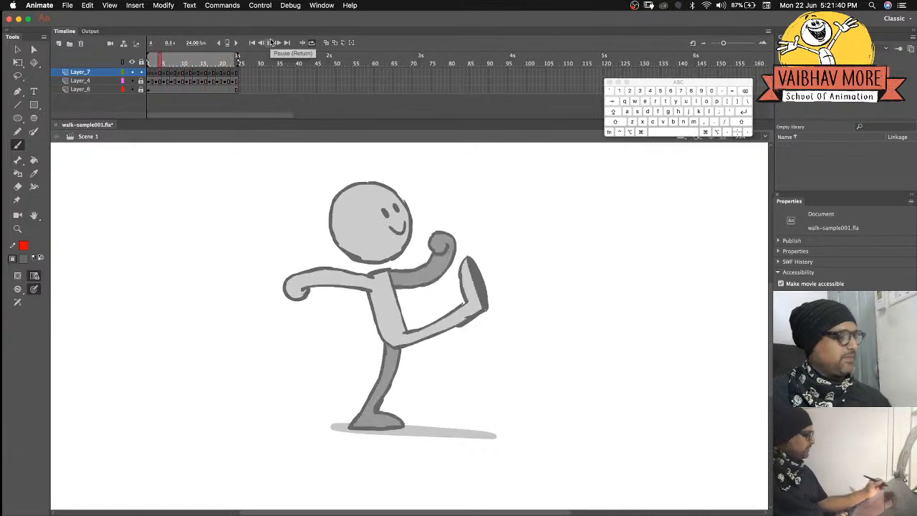
click(270, 43)
drag(162, 65, 143, 59)
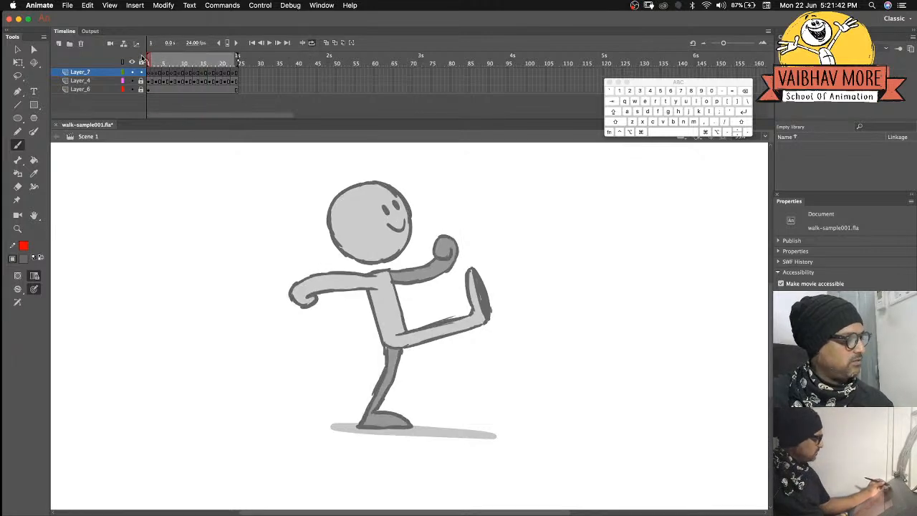
key(period)
key(period)
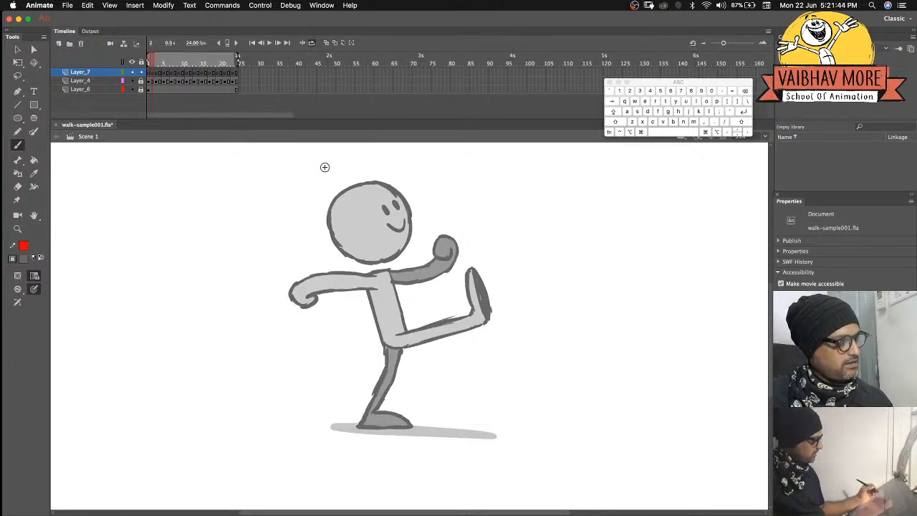
key(comma)
key(comma)
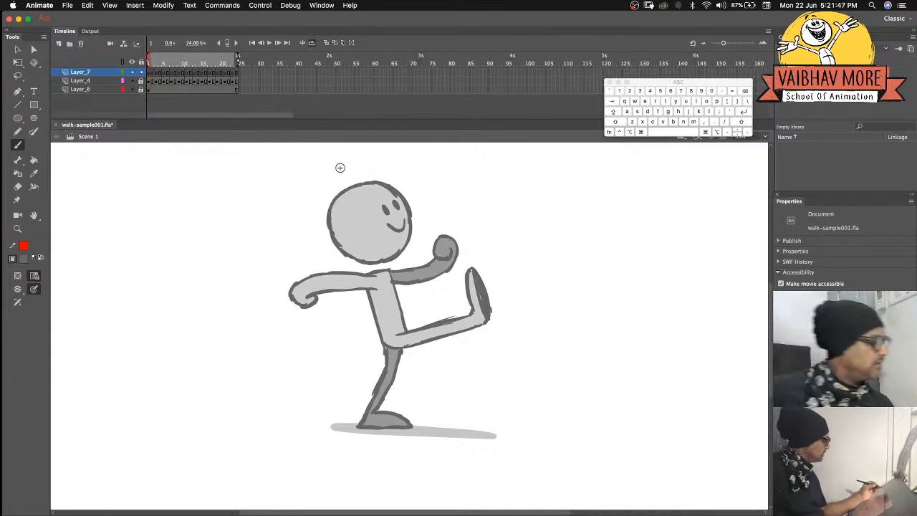
Brush a few short curved dark grey hair strokes on top of the head on frame 1 of Layer_7.
click(153, 74)
click(149, 73)
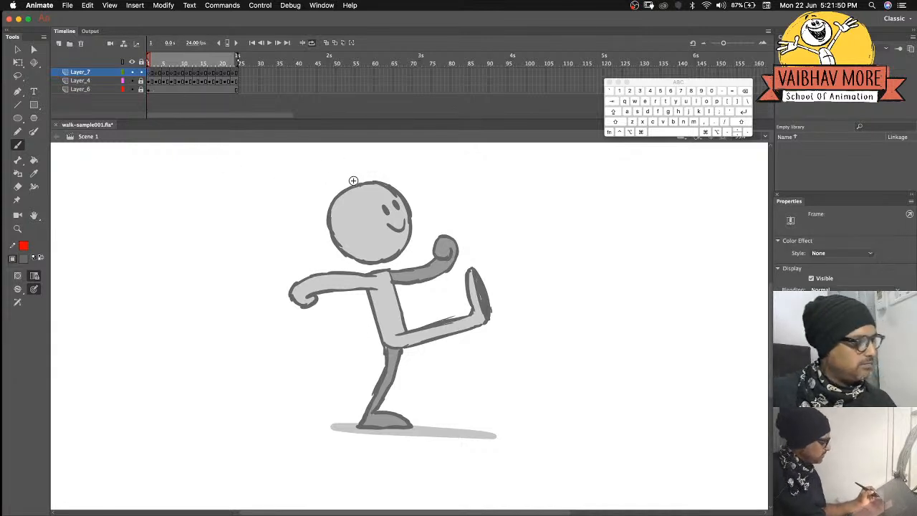
mouse_move(353, 179)
mouse_down()
mouse_move(390, 183)
mouse_move(371, 196)
mouse_move(383, 196)
mouse_up()
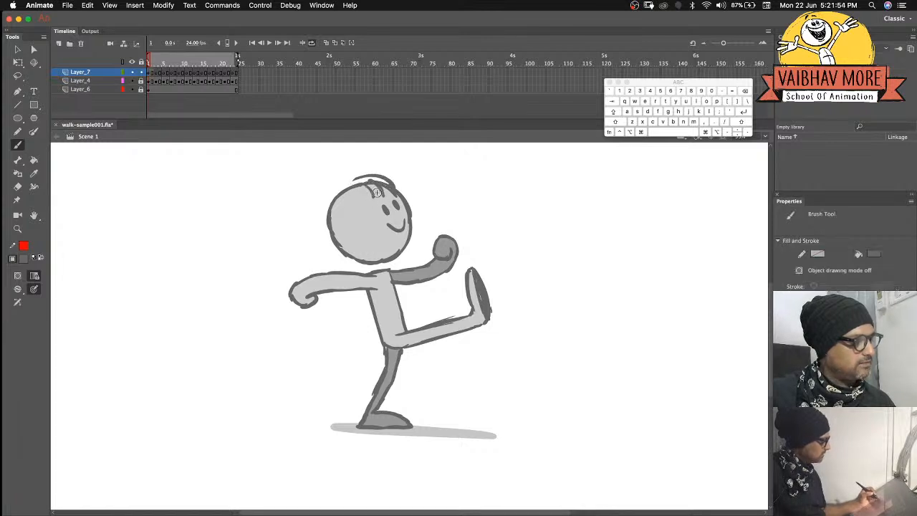
Brush curved hair strokes just above the head on frame 3 of Layer_7 and compare them with the previous drawing.
key(period)
key(period)
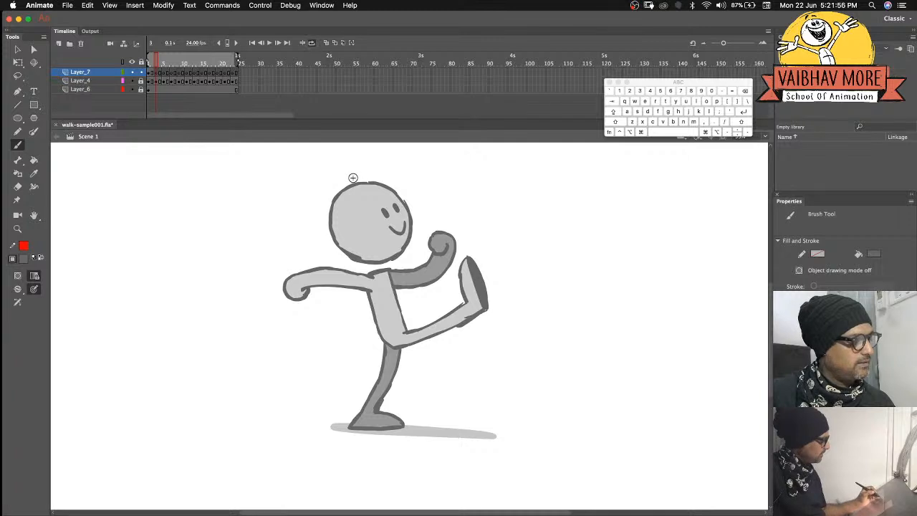
drag(380, 172, 385, 179)
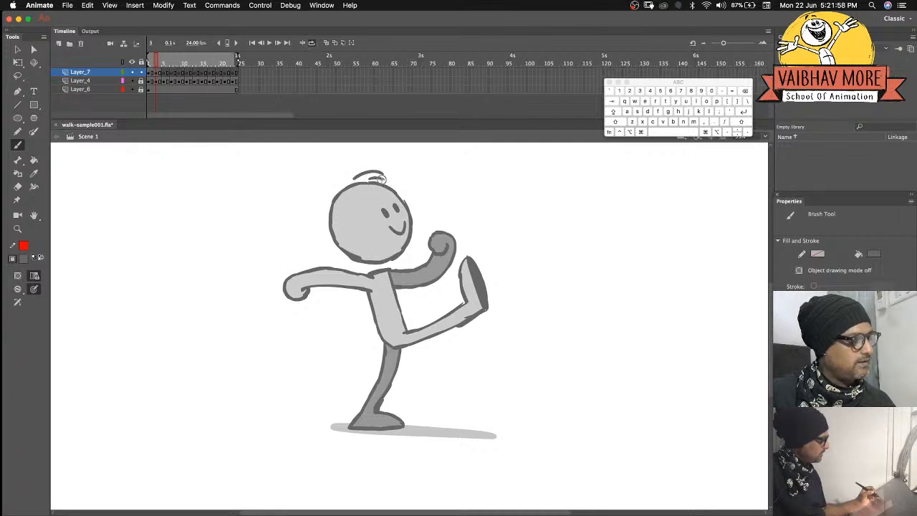
drag(352, 175, 383, 169)
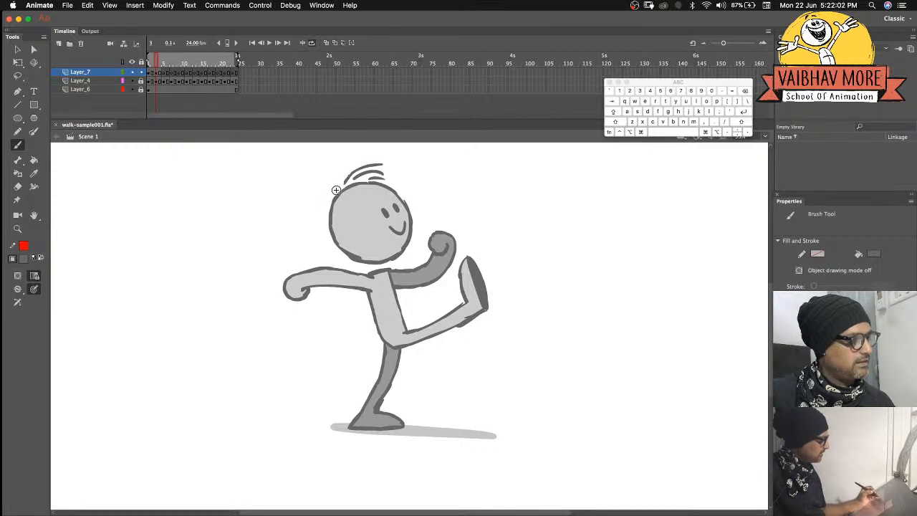
key(comma)
key(period)
key(comma)
key(period)
Turn on onion skinning and brush upward-pointing hair strands on top of the head on frame 5 of Layer_7.
key(period)
key(period)
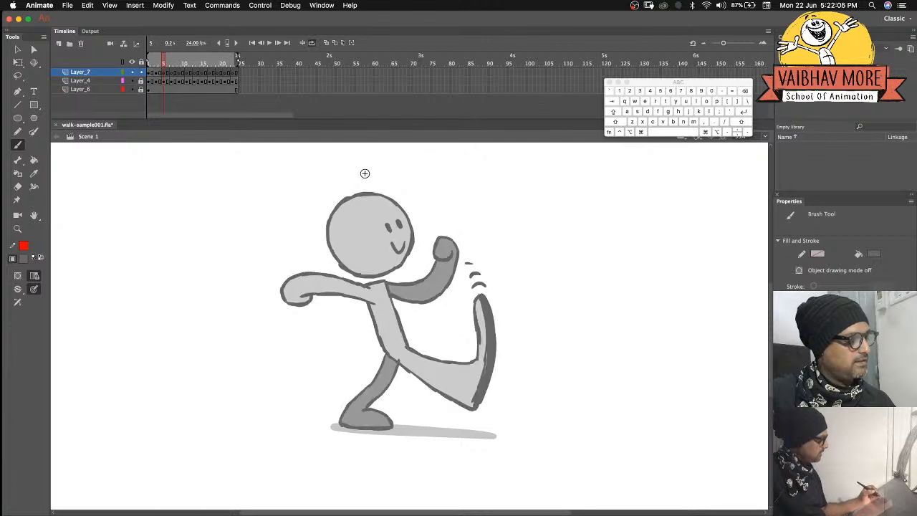
click(323, 43)
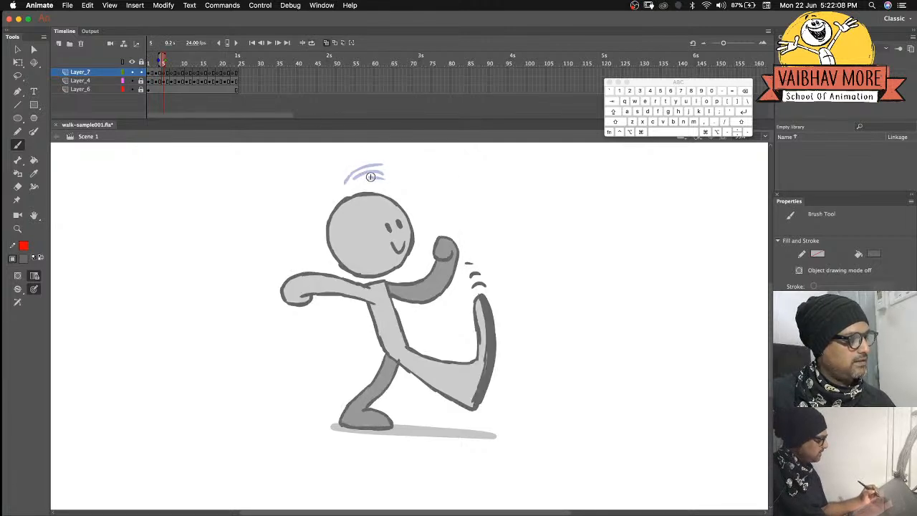
drag(359, 187, 351, 193)
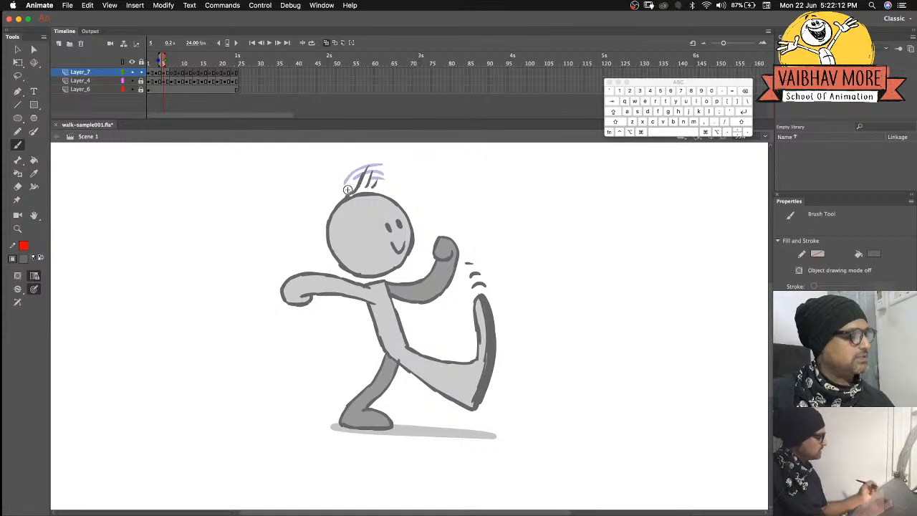
Brush upright, trailing hair strands on top of the lowering head on frames 7 and 9 of Layer_7.
key(period)
key(period)
drag(368, 172, 357, 201)
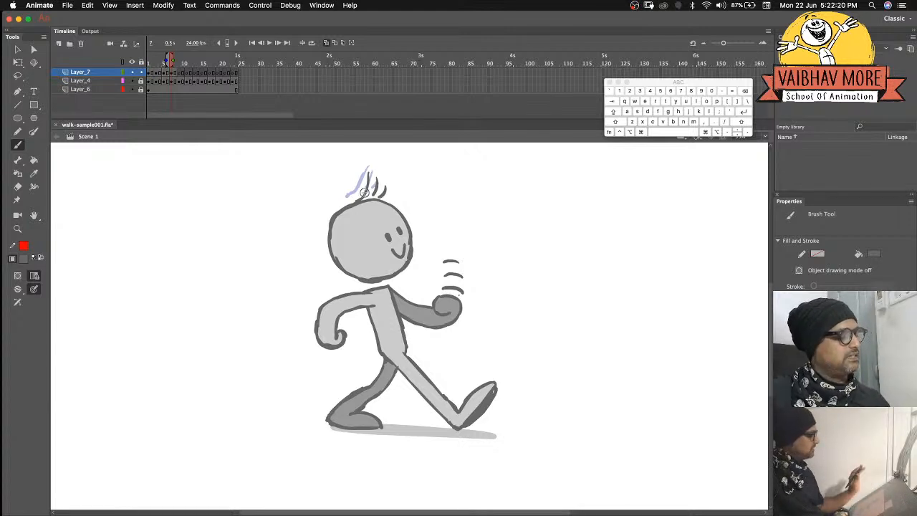
key(period)
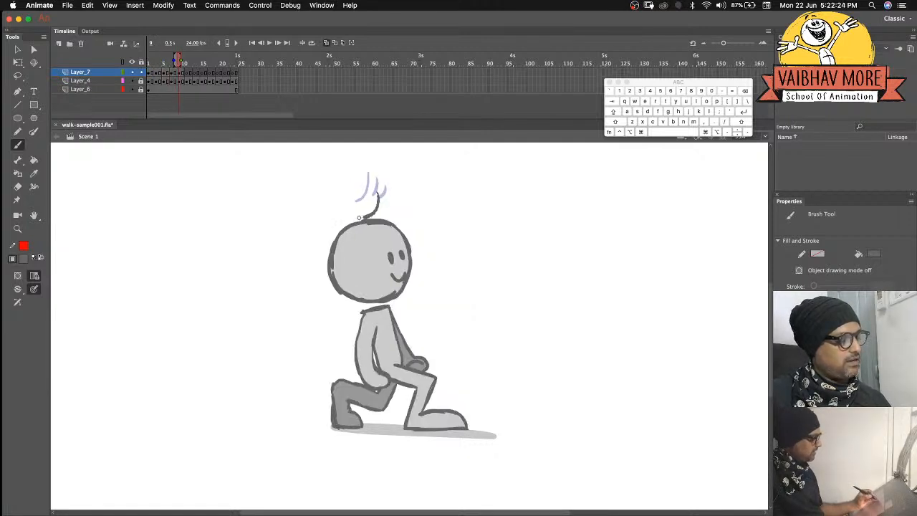
mouse_move(384, 203)
mouse_down()
mouse_move(395, 207)
mouse_move(379, 206)
mouse_up()
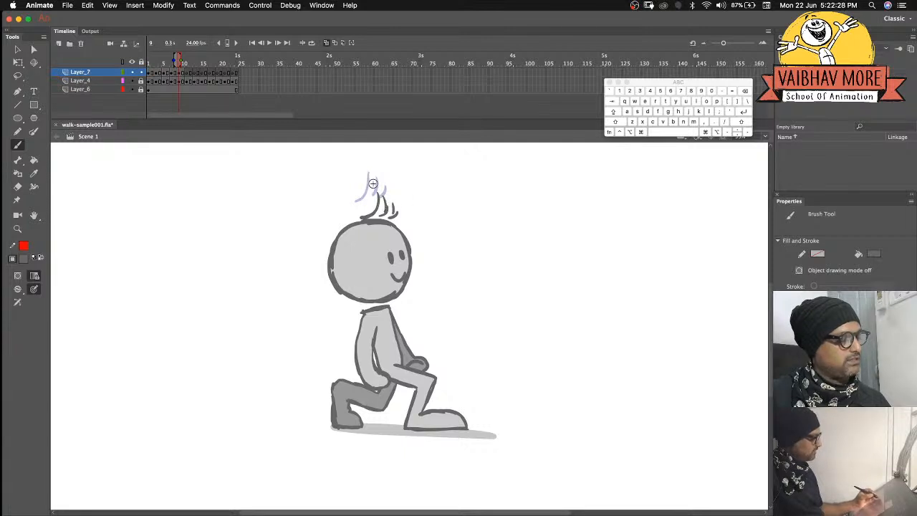
Compare the head positions on neighbouring frames and brush hair strands falling forward over the forehead on frame 11 of Layer_7.
key(period)
key(period)
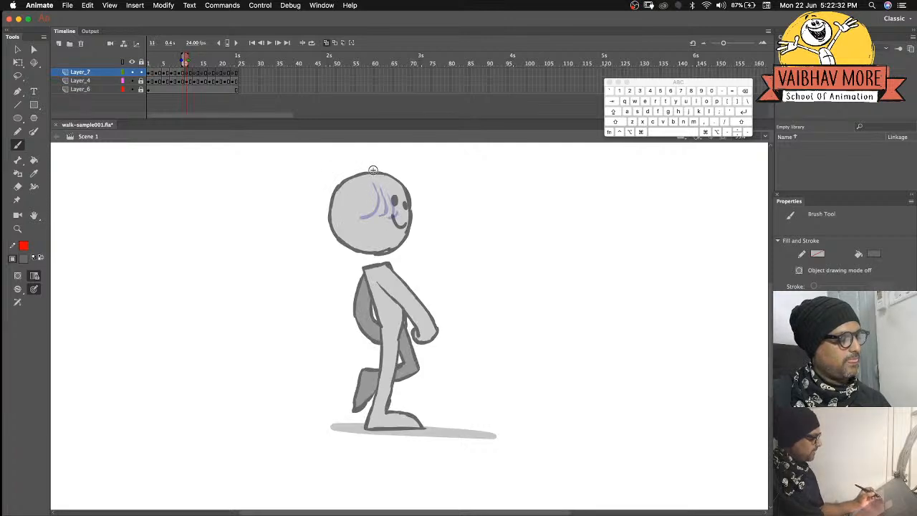
key(comma)
key(period)
key(comma)
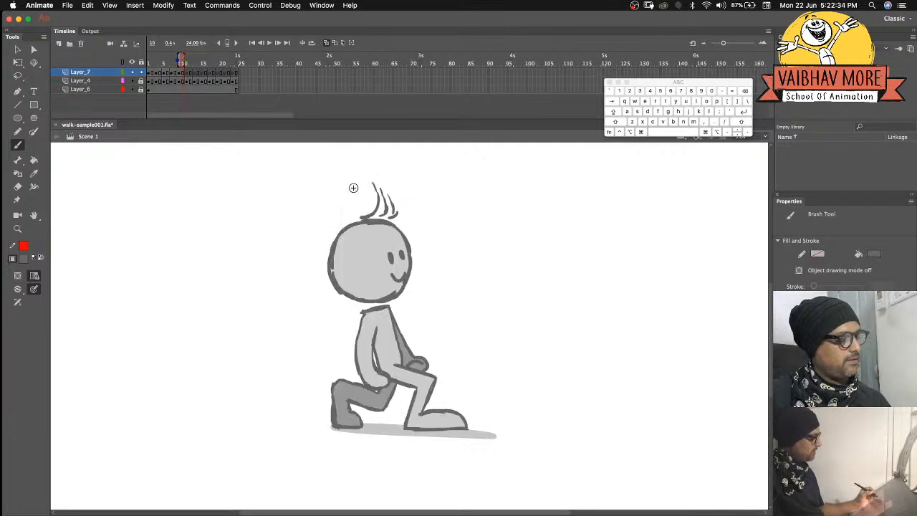
key(period)
key(comma)
key(period)
key(comma)
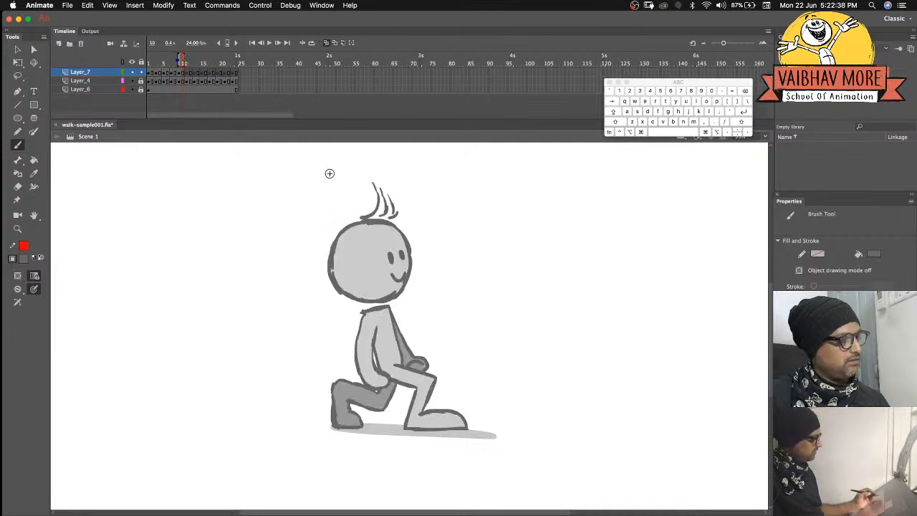
key(period)
drag(396, 189, 397, 190)
drag(392, 170, 410, 190)
Brush forward-curving hair strands on frame 13 and slightly lifted ones on frame 15 of Layer_7, following the onion skin.
key(period)
key(period)
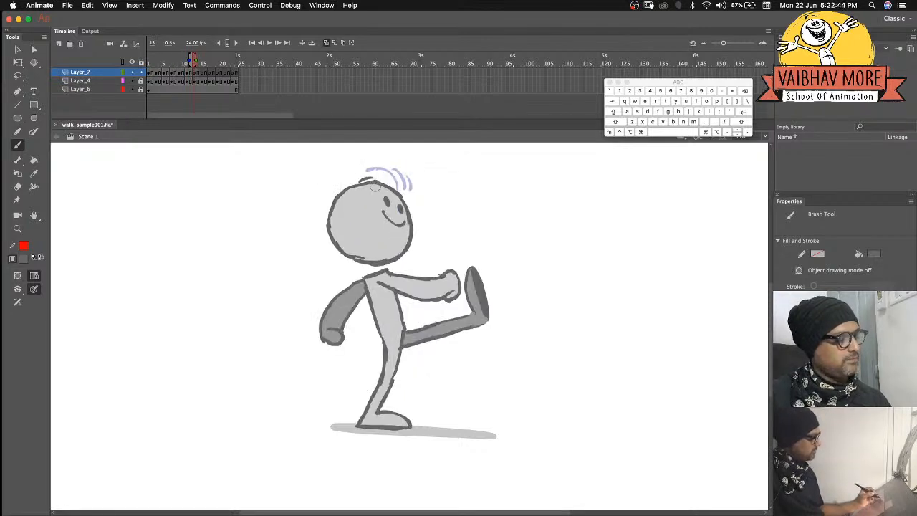
drag(388, 181, 393, 190)
drag(381, 174, 397, 188)
drag(392, 174, 406, 187)
key(period)
key(period)
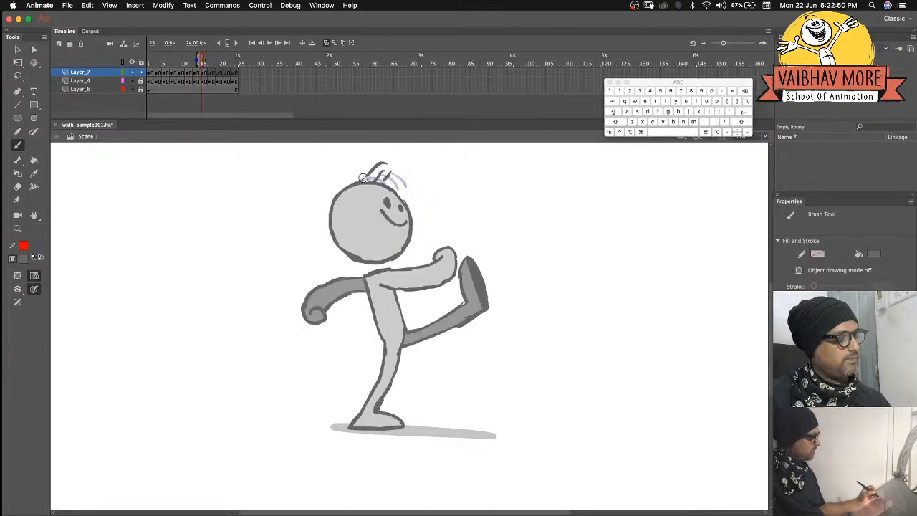
Brush rising hair strands on top of the head on frames 17 and 19 of Layer_7.
key(period)
key(period)
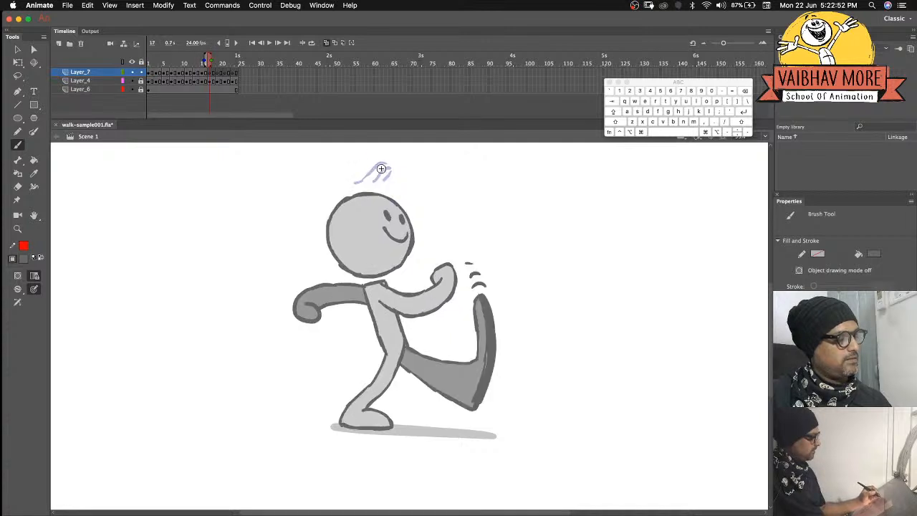
drag(361, 191, 380, 176)
key(period)
key(period)
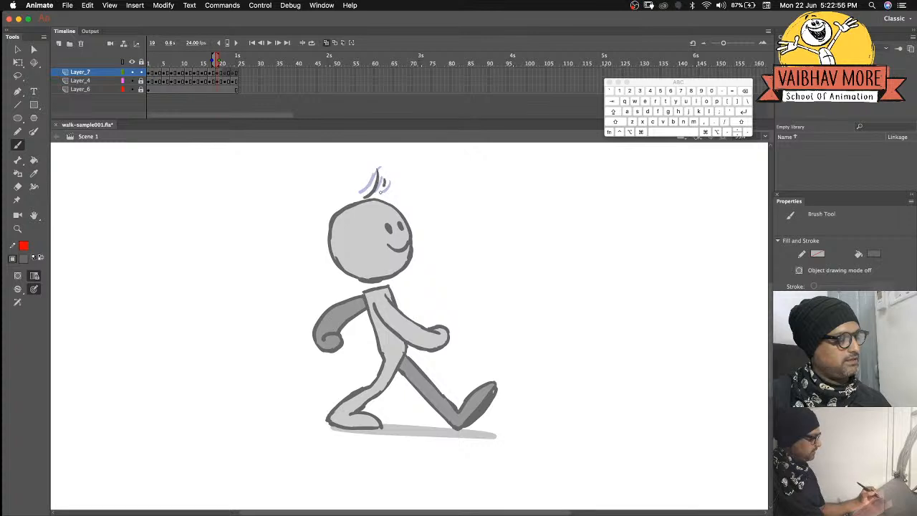
Brush upright hair strands on frame 21 and strands falling over the forehead on frame 23 of Layer_7.
key(period)
key(period)
mouse_move(364, 218)
mouse_down()
mouse_move(382, 190)
mouse_move(398, 208)
mouse_up()
key(period)
key(period)
key(comma)
key(comma)
key(period)
key(period)
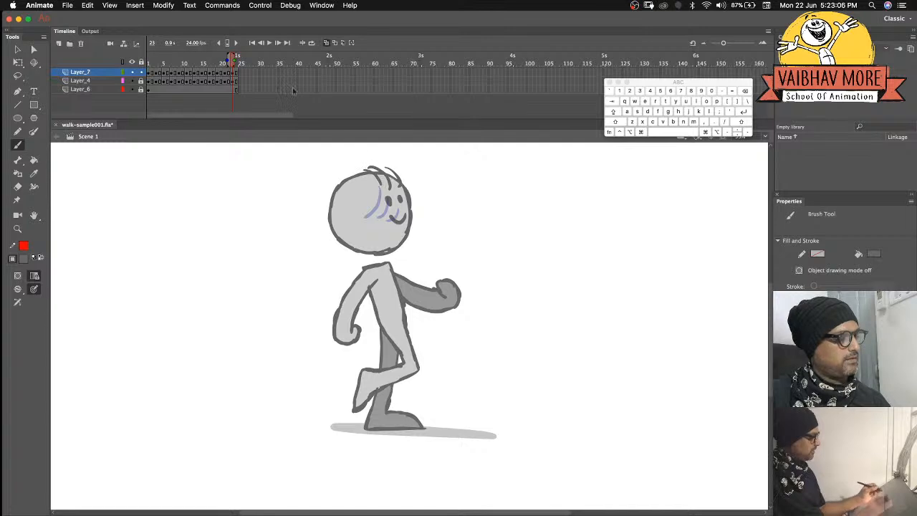
Play the walk cycle in a loop to examine the hair movement, and stop it on frame 3.
click(311, 43)
click(267, 43)
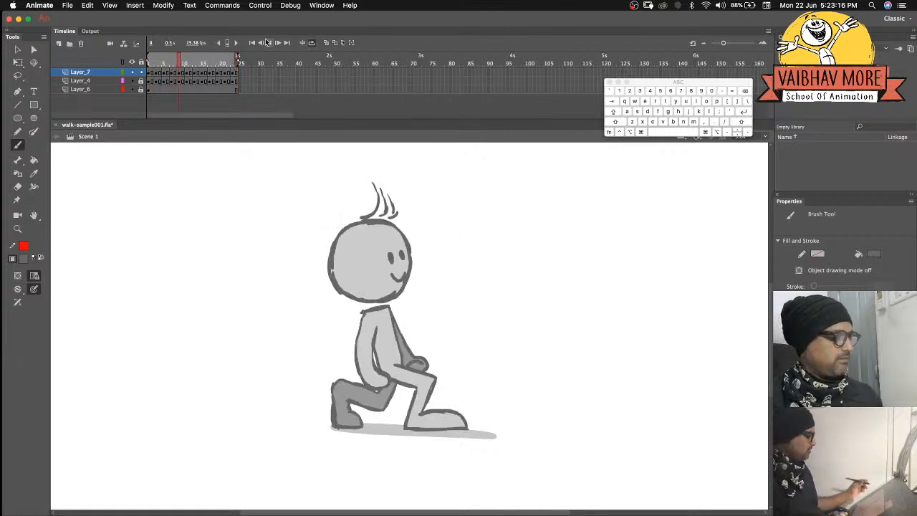
click(155, 57)
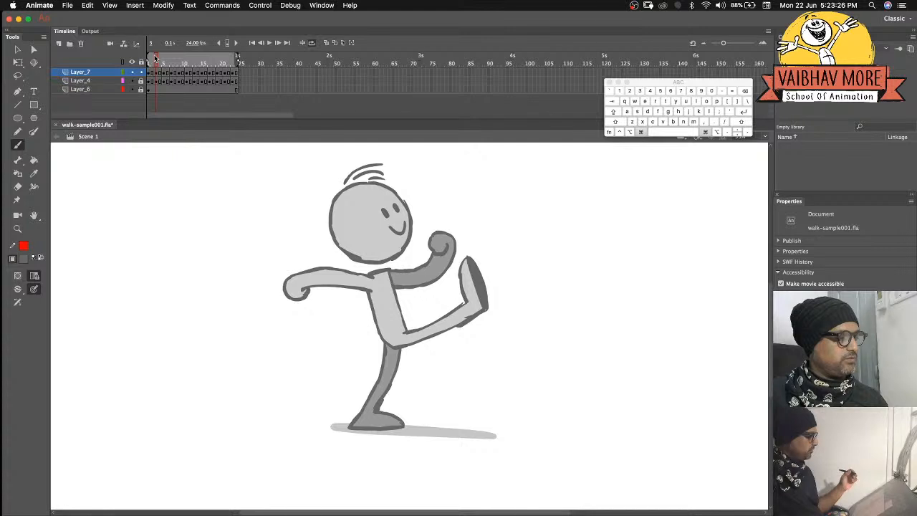
Test the movie in a separate preview window, reposition that window and close it after watching the walk.
key(super+Return)
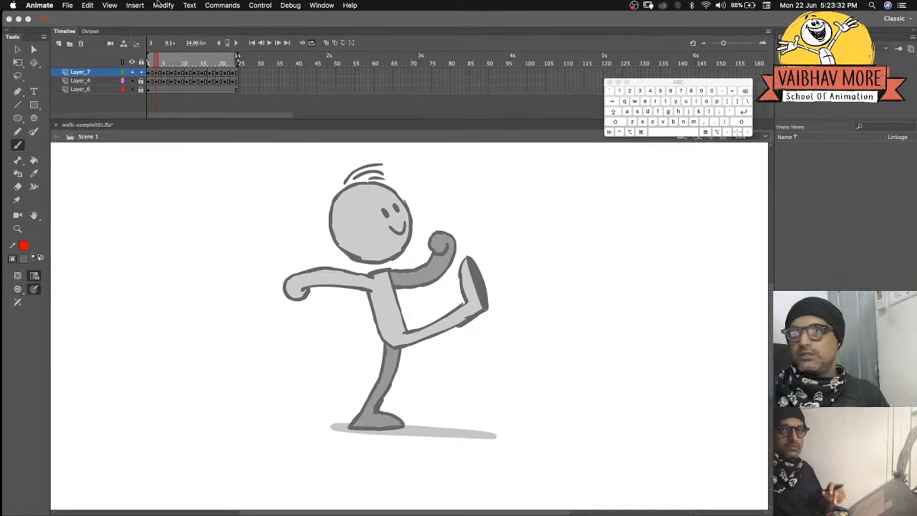
drag(915, 24, 238, 4)
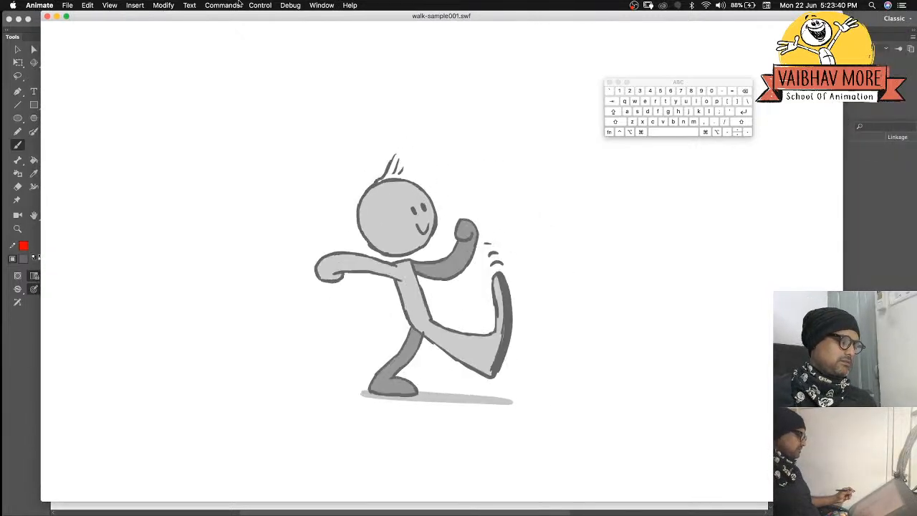
click(47, 16)
Set the document's stage background colour to pale yellow #FFFFCC.
click(18, 49)
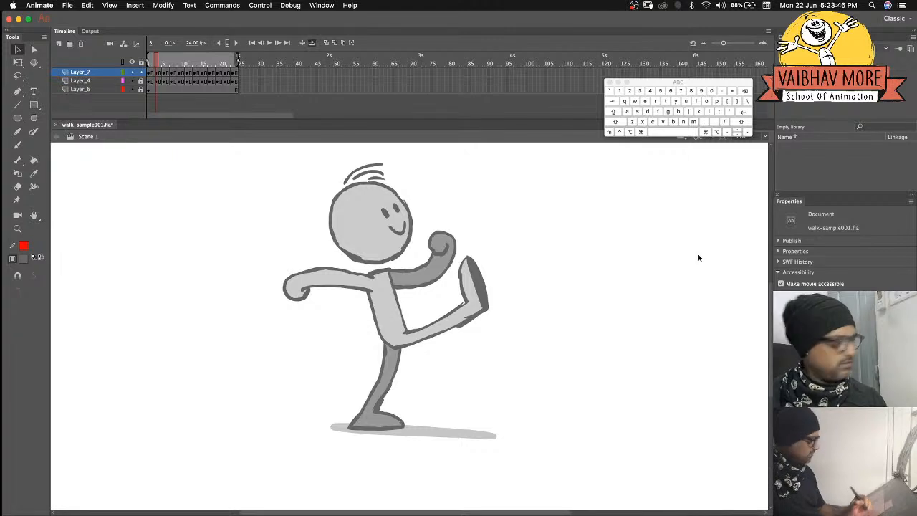
click(778, 251)
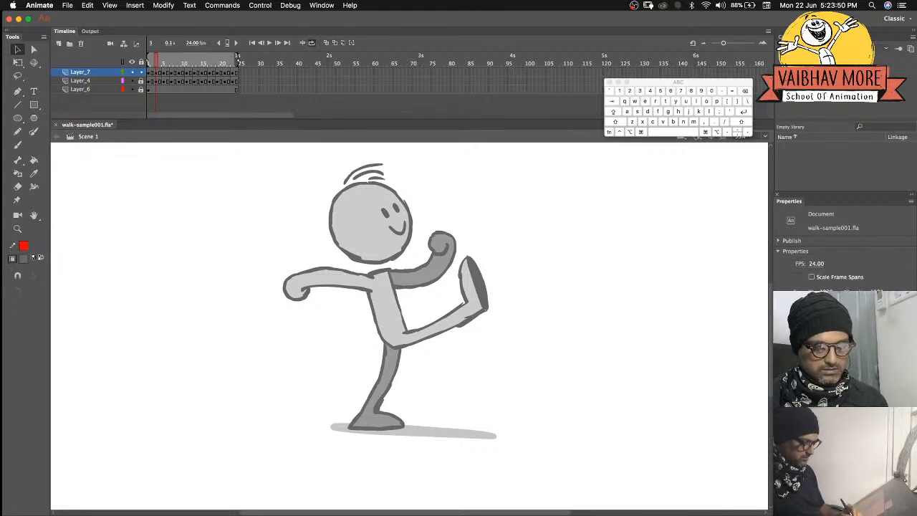
click(799, 308)
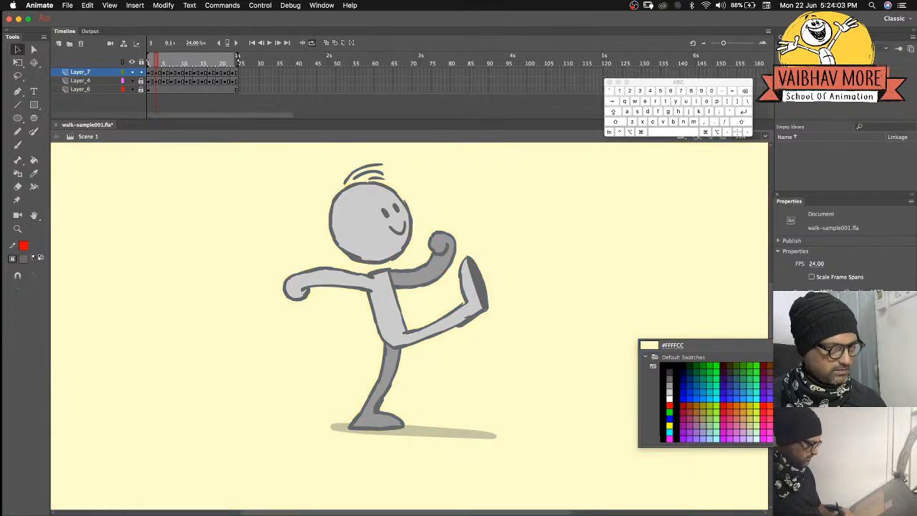
click(781, 438)
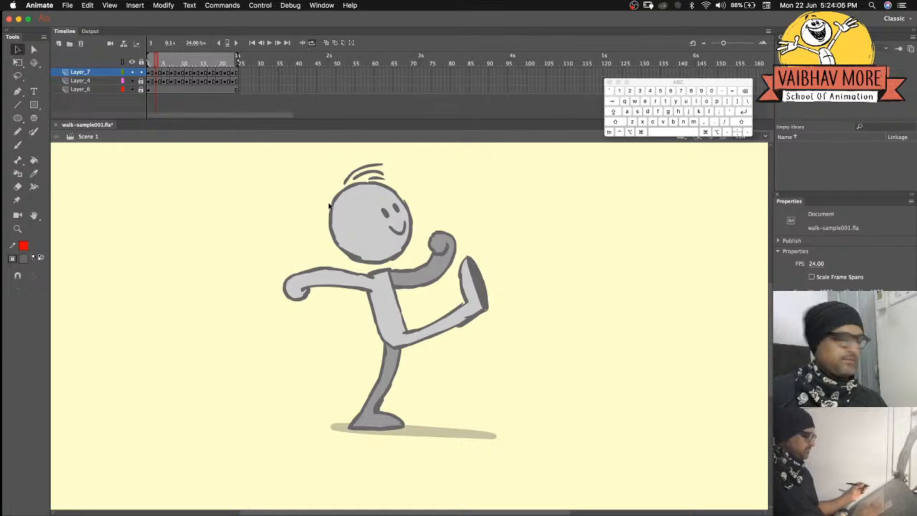
Test the movie again to view the walk cycle on the pale yellow background, and close the preview.
key(super+Return)
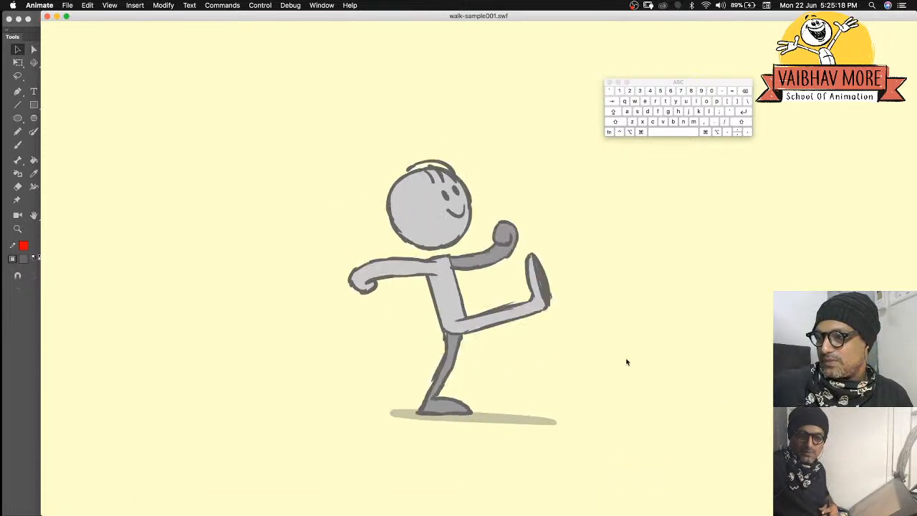
click(47, 16)
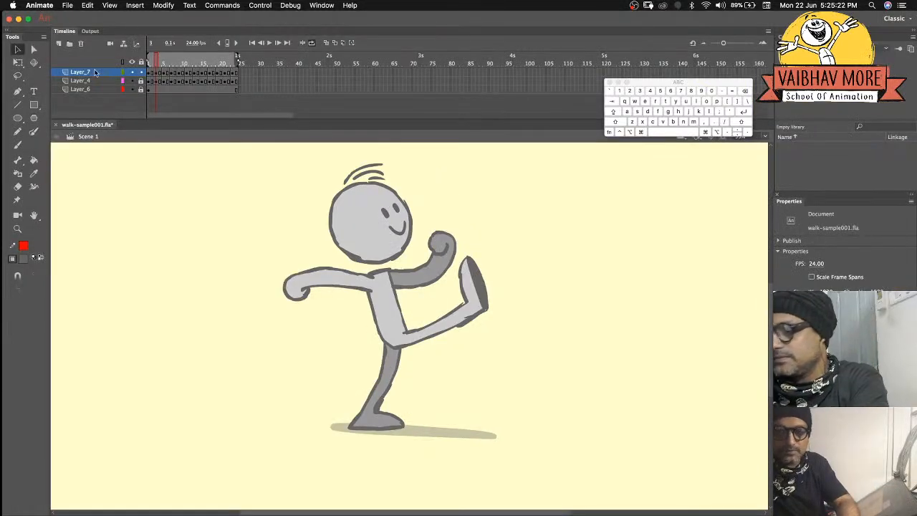